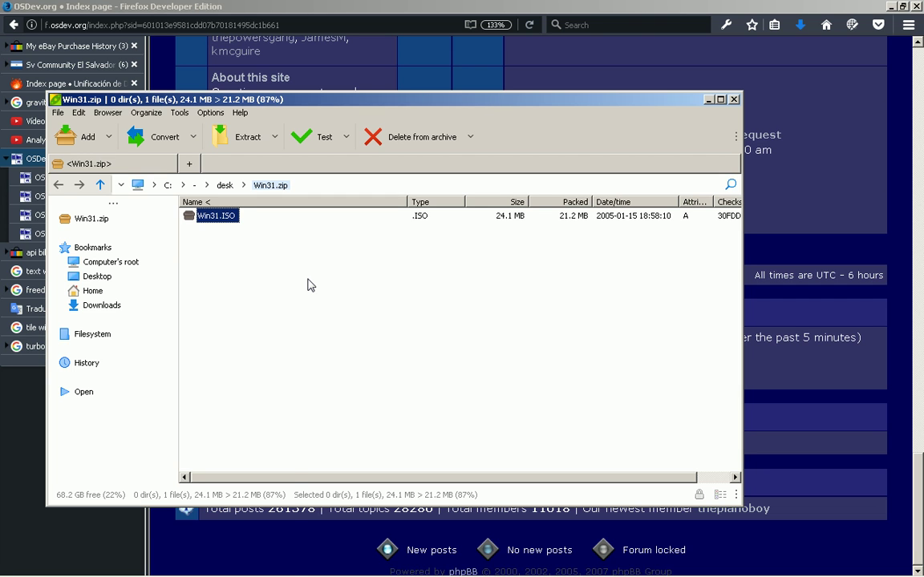
Step: Open the folder C:\-\desk\ in Windows Explorer with the Run command, removing Win31.zip from the path
key(super+r)
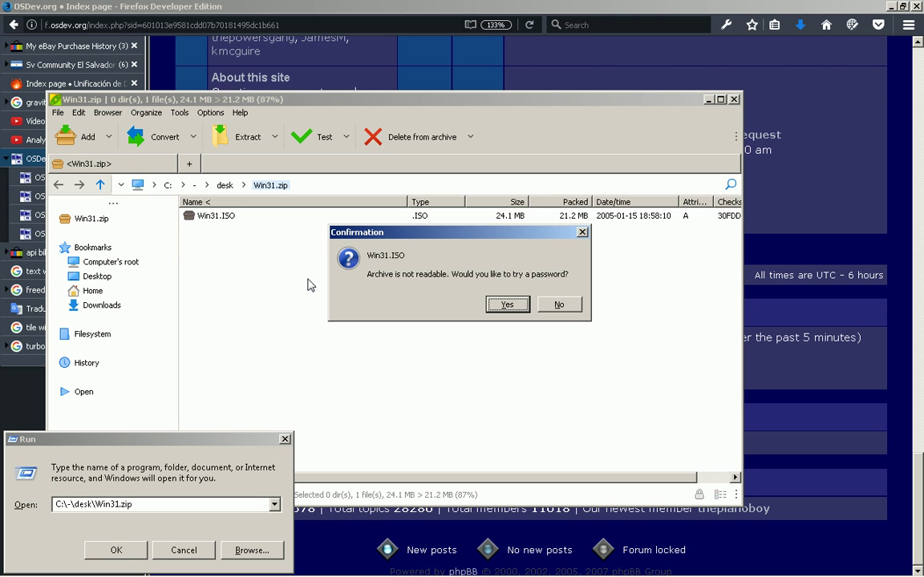
click(267, 443)
key(End)
key(BackSpace)
key(BackSpace)
key(BackSpace)
key(BackSpace)
key(BackSpace)
key(BackSpace)
key(BackSpace)
key(BackSpace)
key(BackSpace)
key(Return)
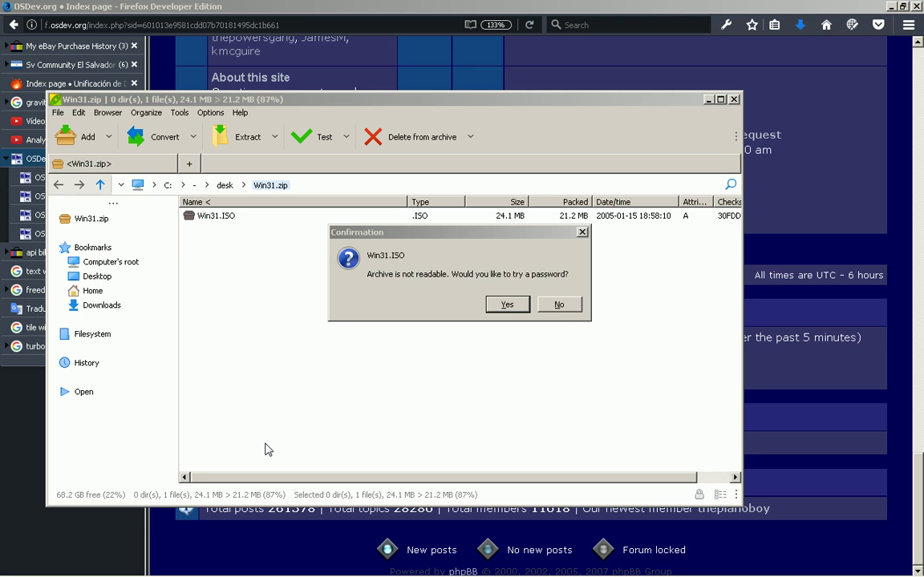
Step: Decline trying a password for Win31.ISO and close the PeaZip archive window
click(559, 304)
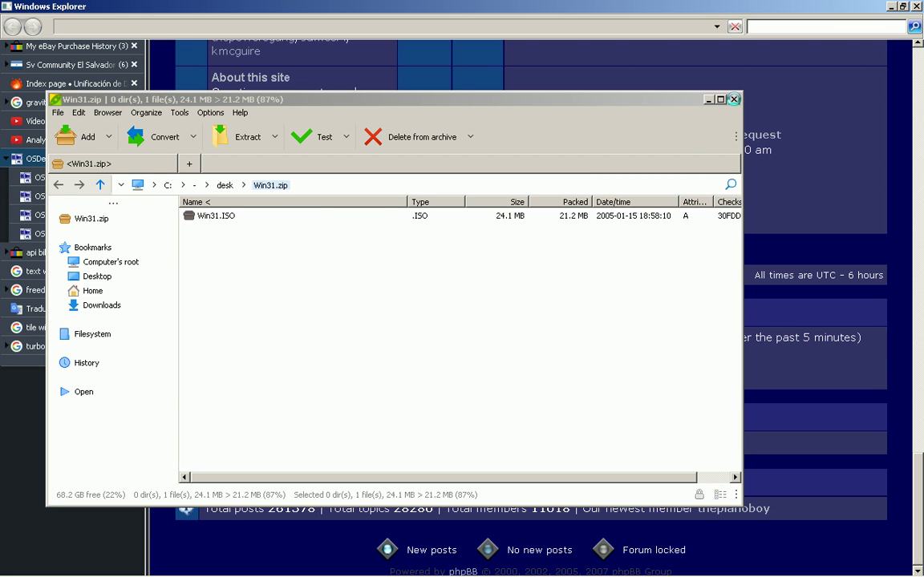
key(alt+Tab)
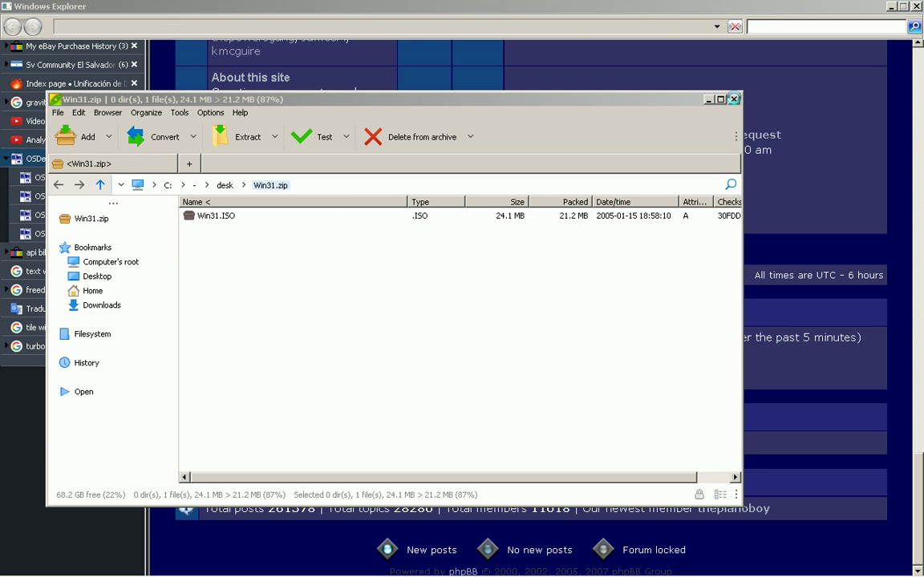
key(Return)
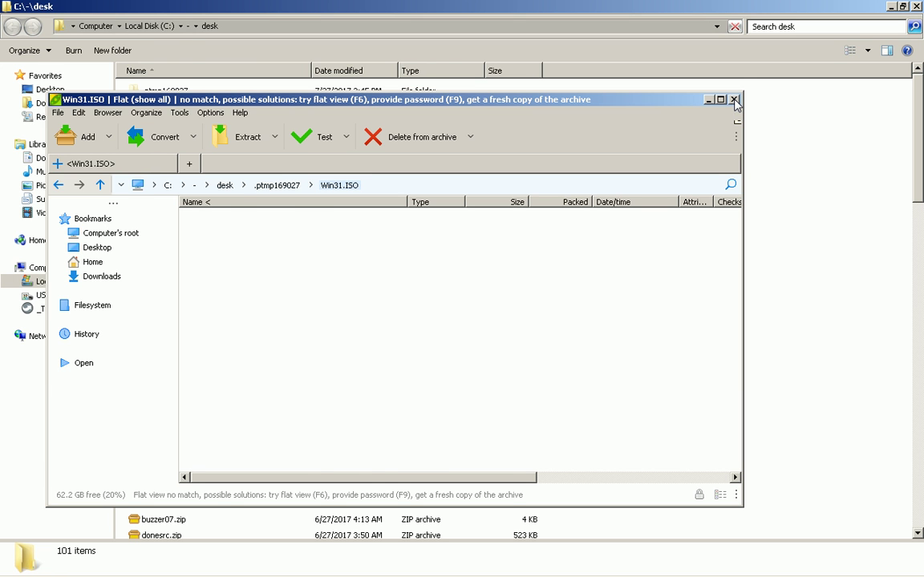
click(733, 99)
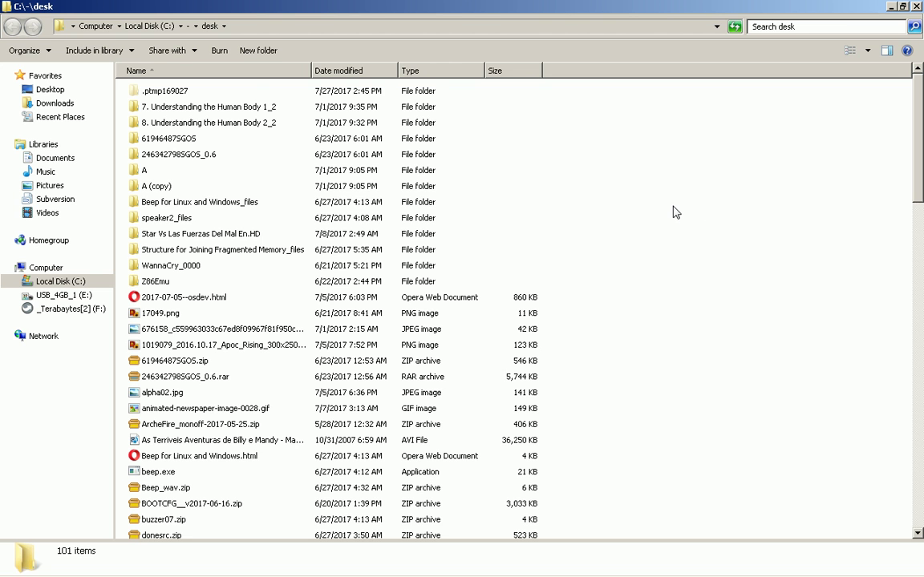
Step: Extract Win31.zip directly into the desk folder with 7-Zip
scroll(453, 213, down, 2)
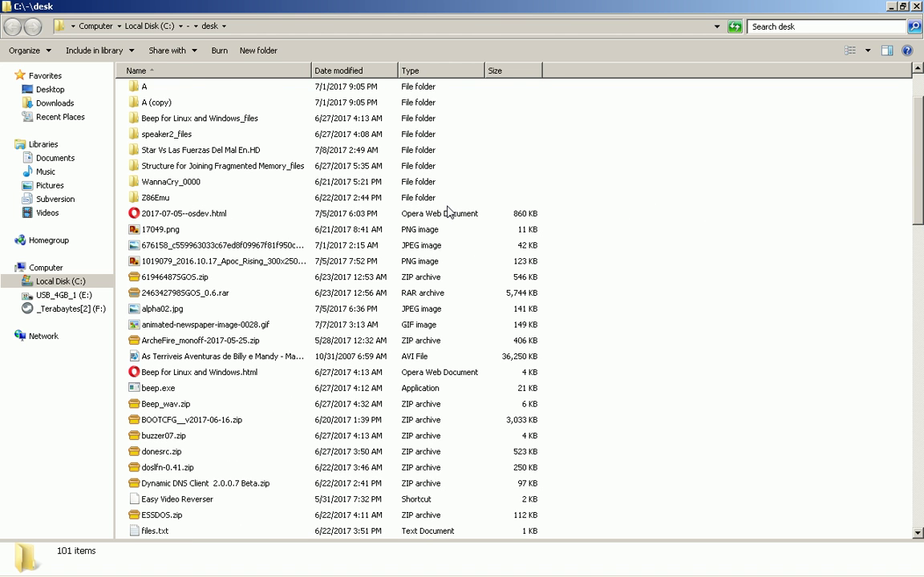
scroll(448, 212, down, 4)
scroll(449, 211, down, 7)
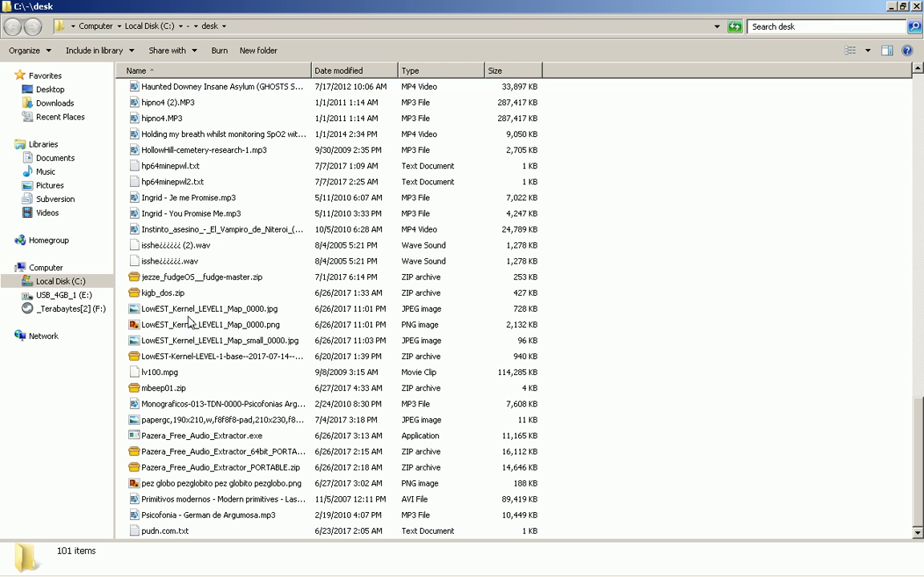
key(End)
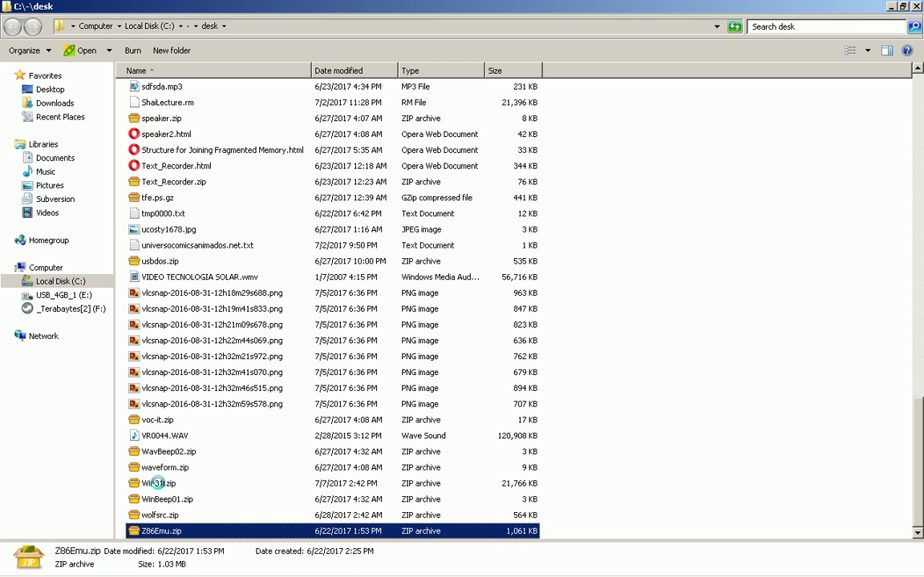
right_click(157, 483)
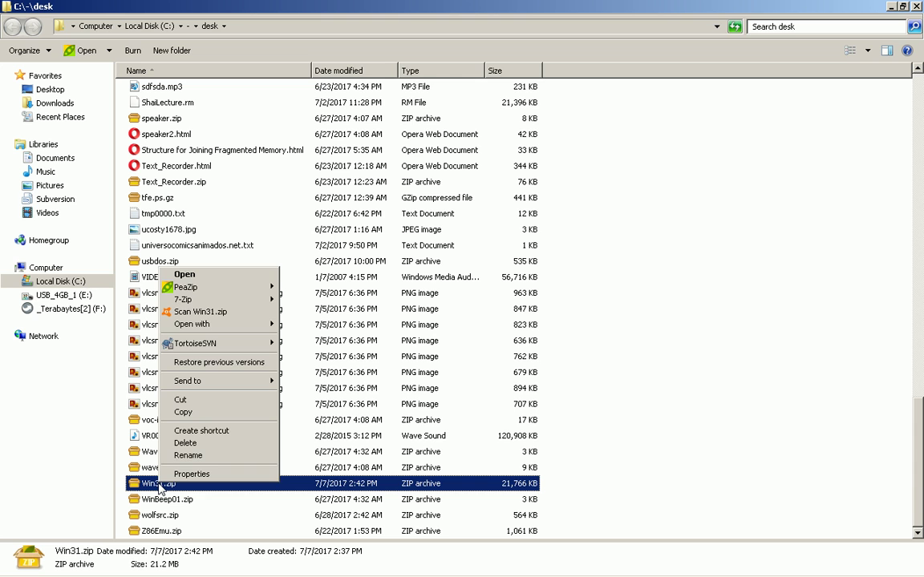
mouse_move(249, 303)
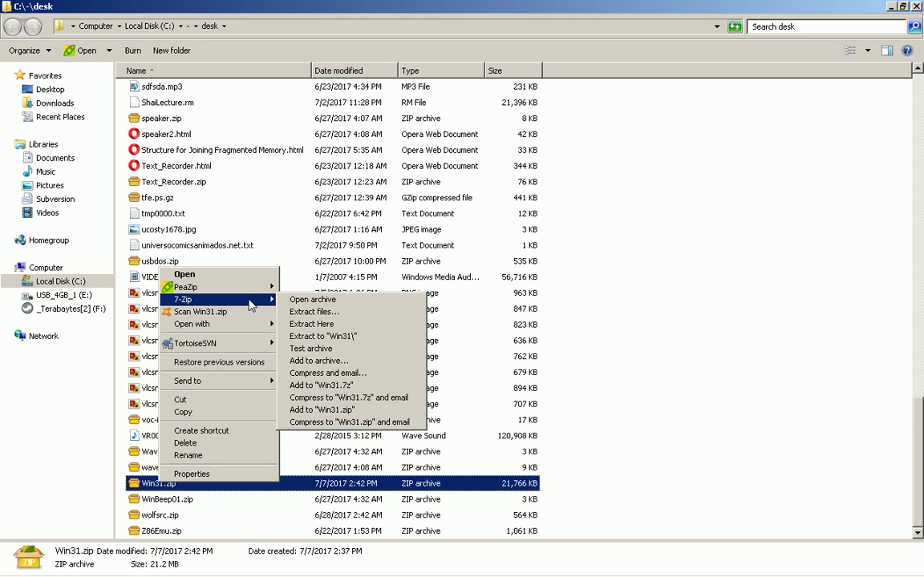
click(314, 325)
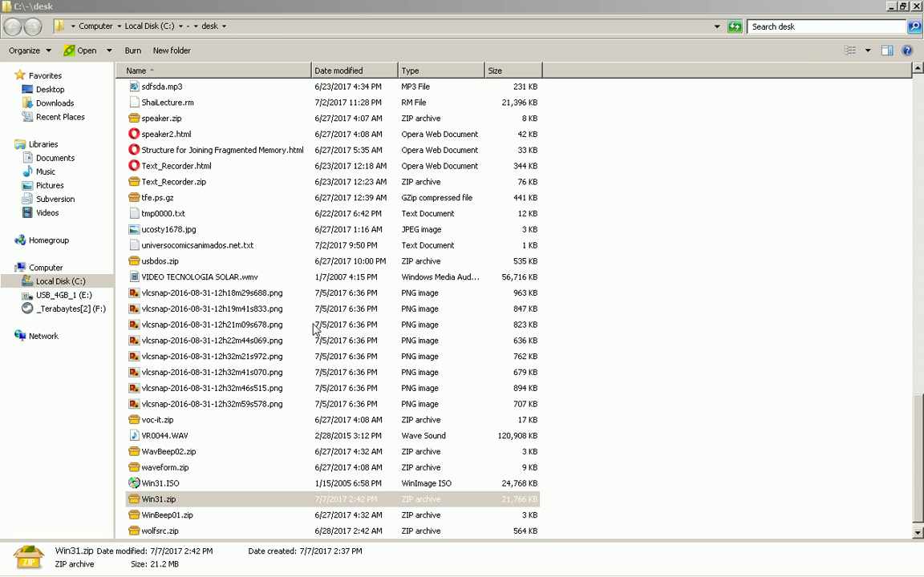
Step: Extract Win31.ISO with 7-Zip into its own Win31 subfolder and dismiss the extraction report
click(147, 485)
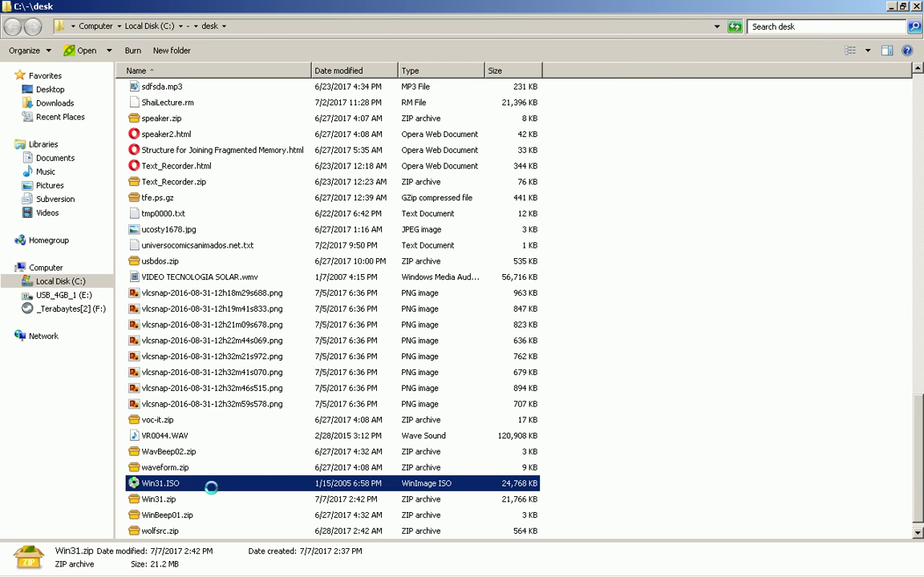
right_click(264, 485)
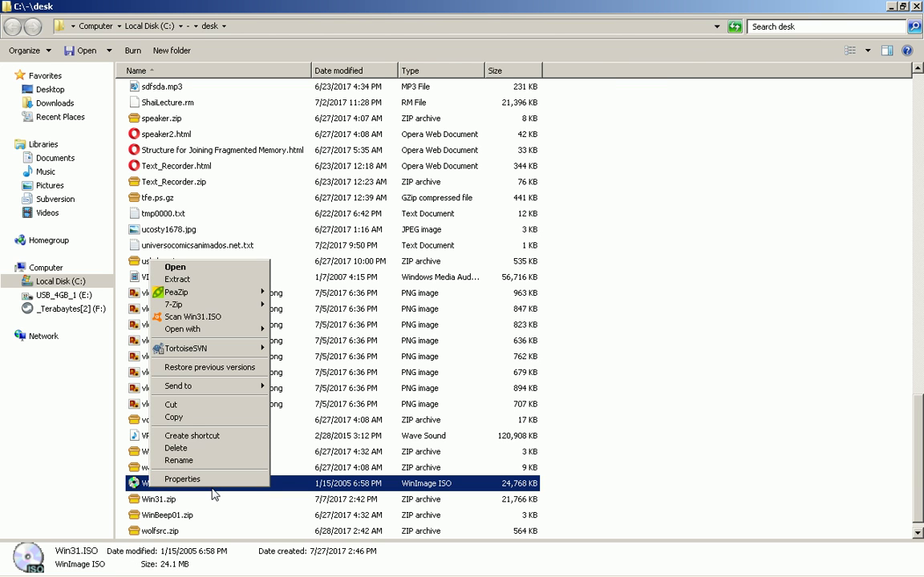
mouse_move(256, 304)
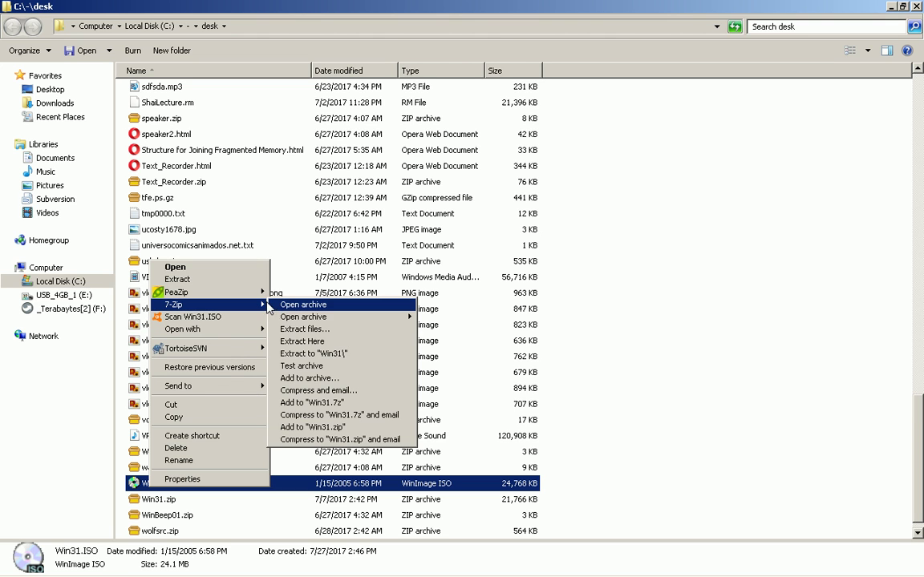
click(355, 354)
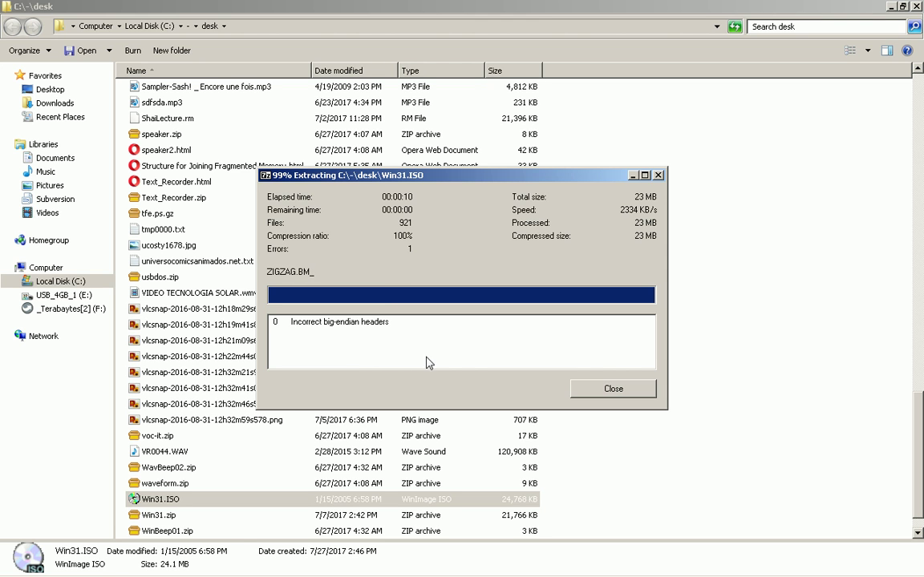
click(614, 388)
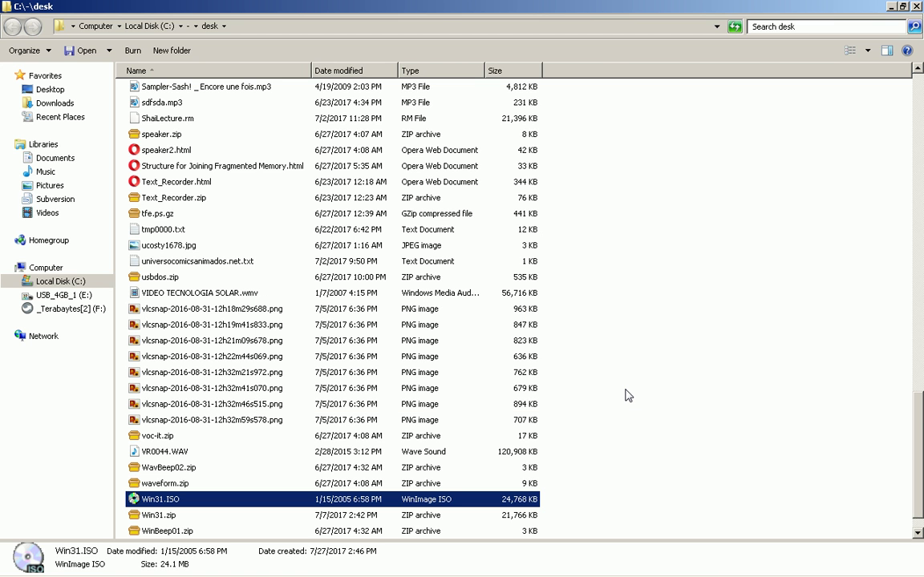
Step: Open the extracted Win31 folder inside the desk folder
key(Home)
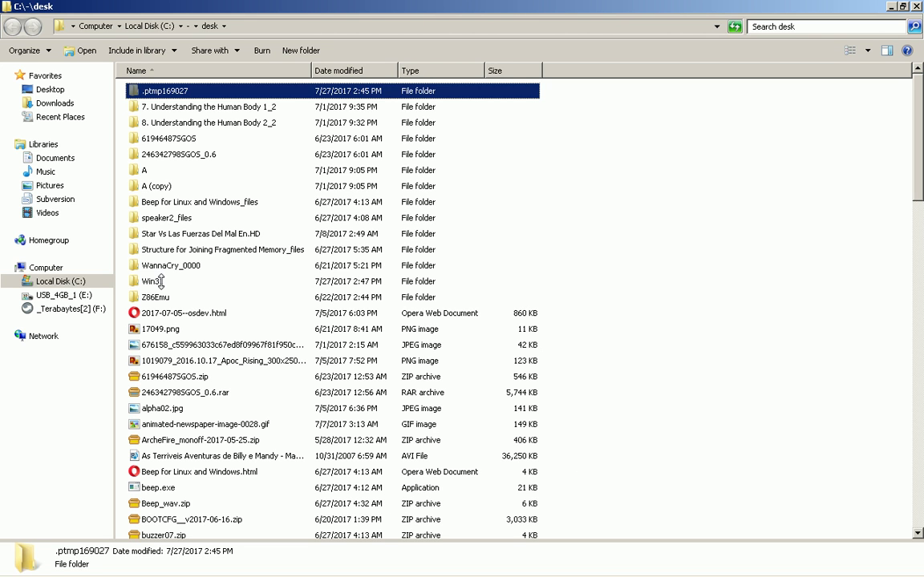
click(161, 282)
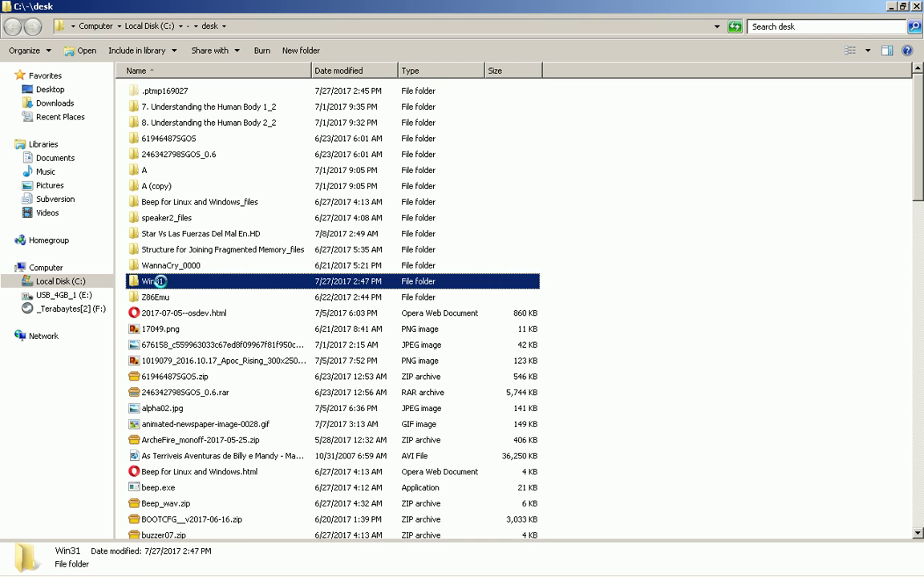
double_click(161, 282)
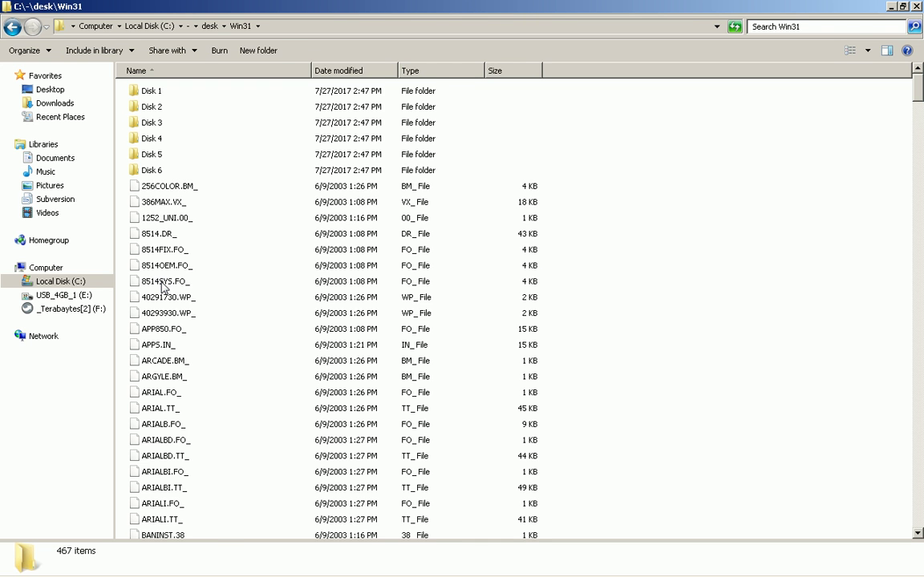
Step: Look through the extracted Win31 files for the setup program and select SETUP.EXE
scroll(253, 288, down, 3)
scroll(253, 288, down, 20)
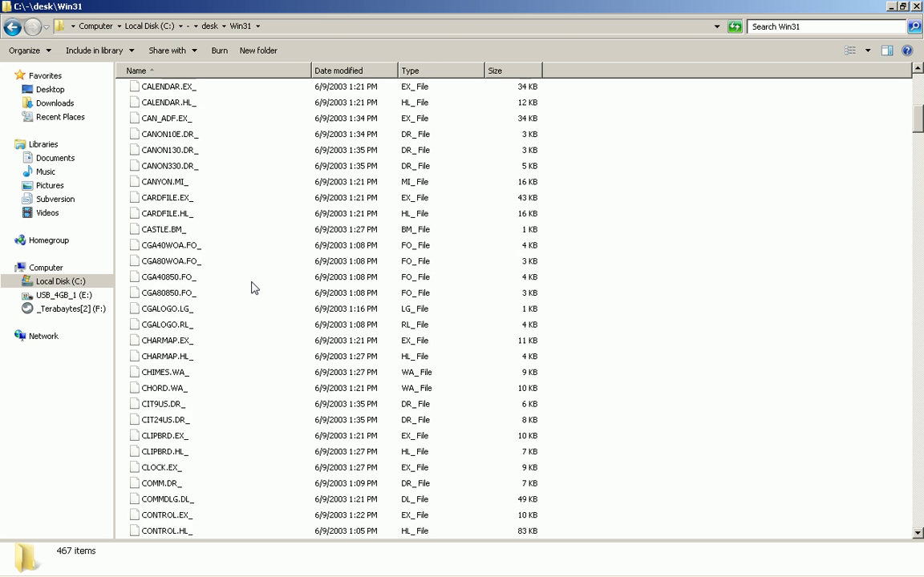
scroll(252, 288, down, 1)
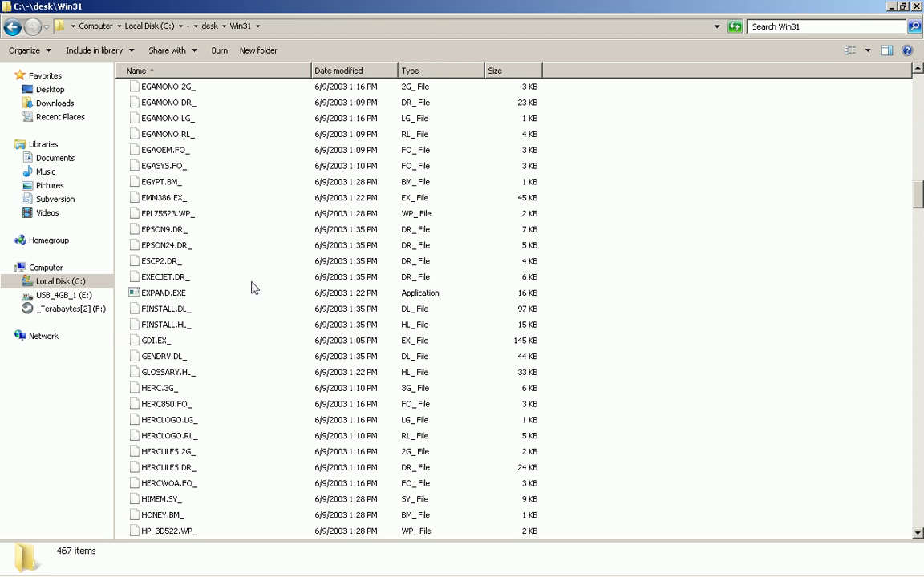
scroll(253, 287, down, 8)
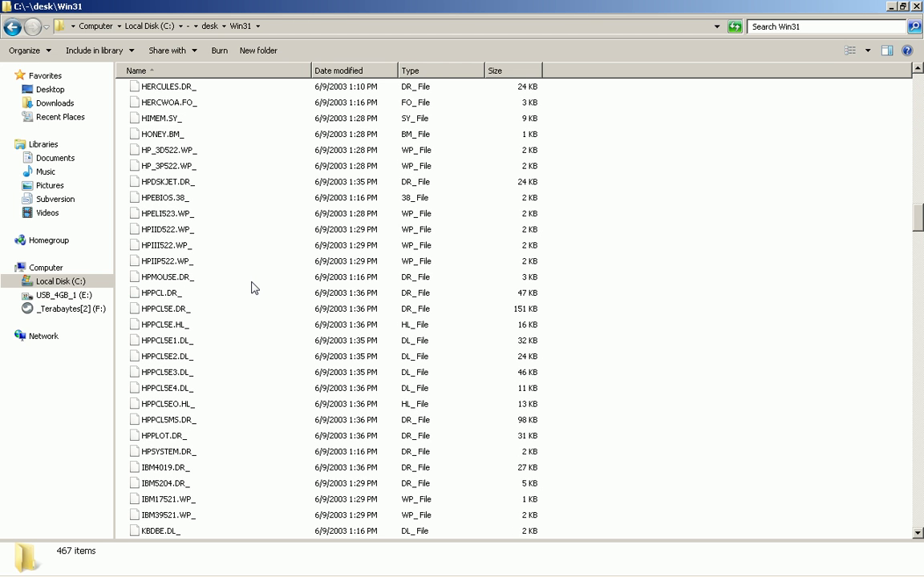
scroll(252, 288, down, 7)
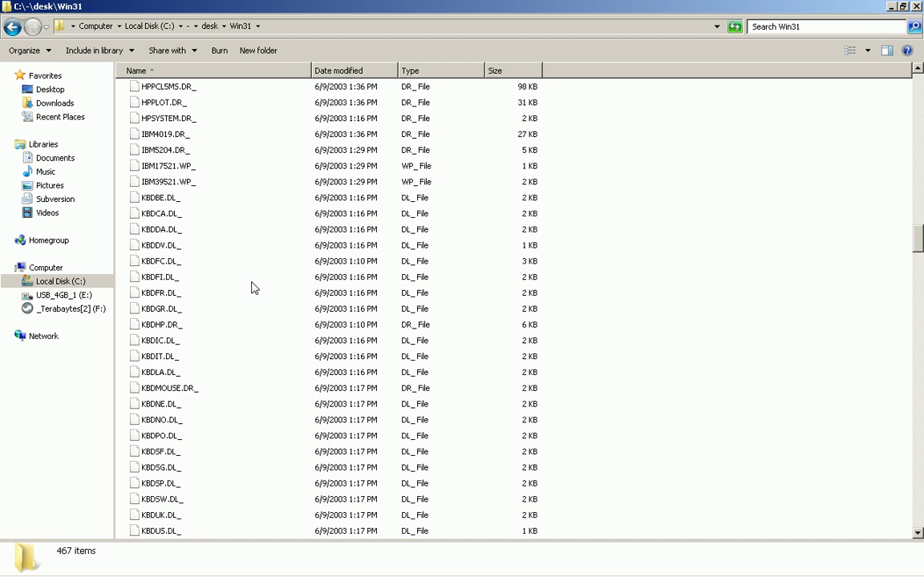
scroll(253, 288, down, 8)
scroll(252, 288, down, 20)
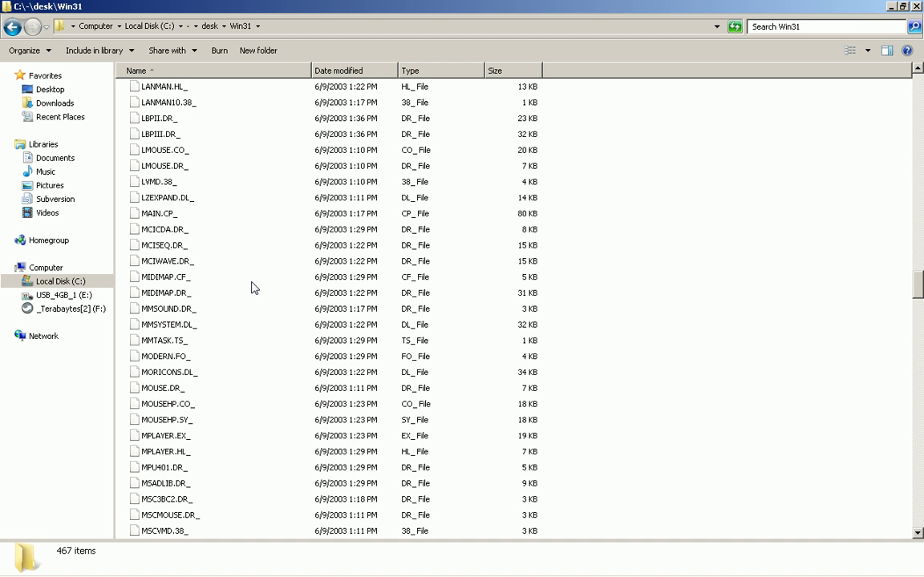
scroll(251, 288, down, 1)
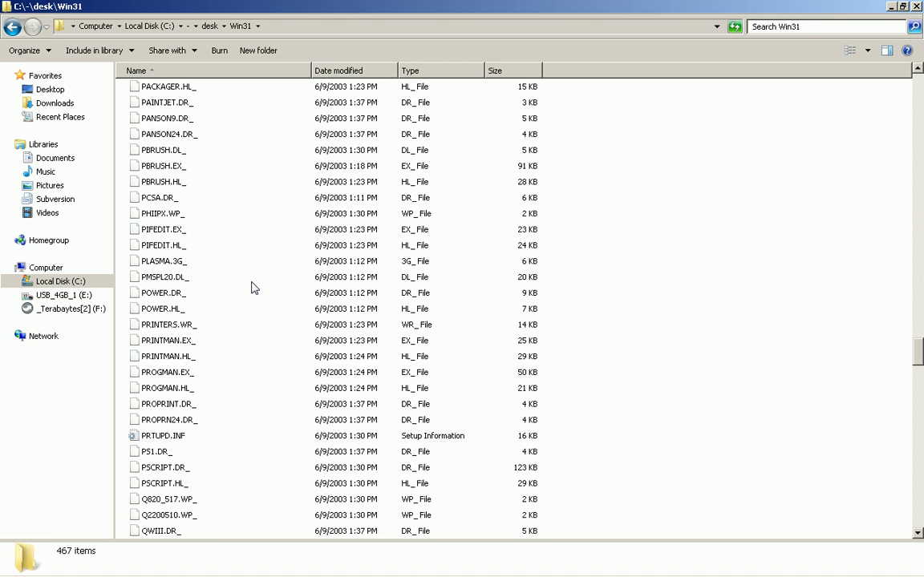
scroll(251, 288, down, 12)
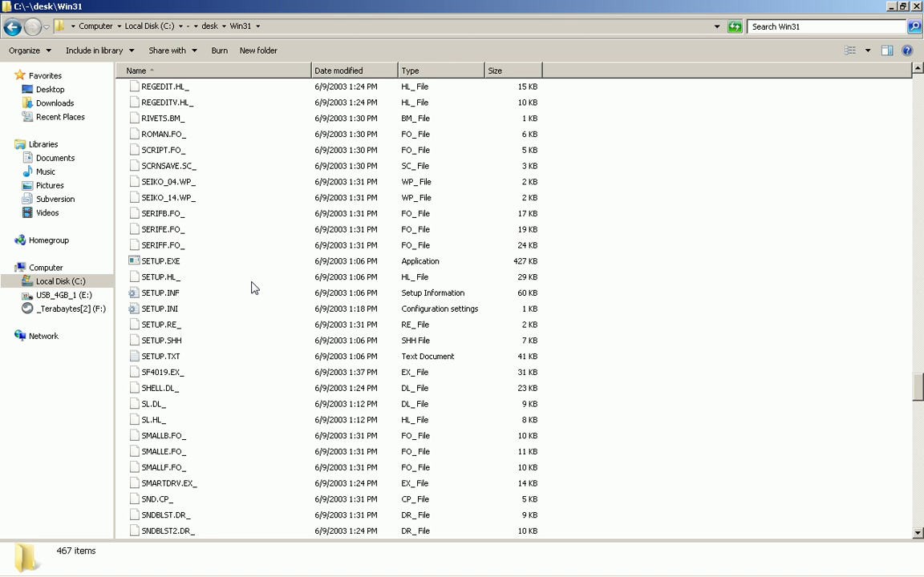
click(208, 262)
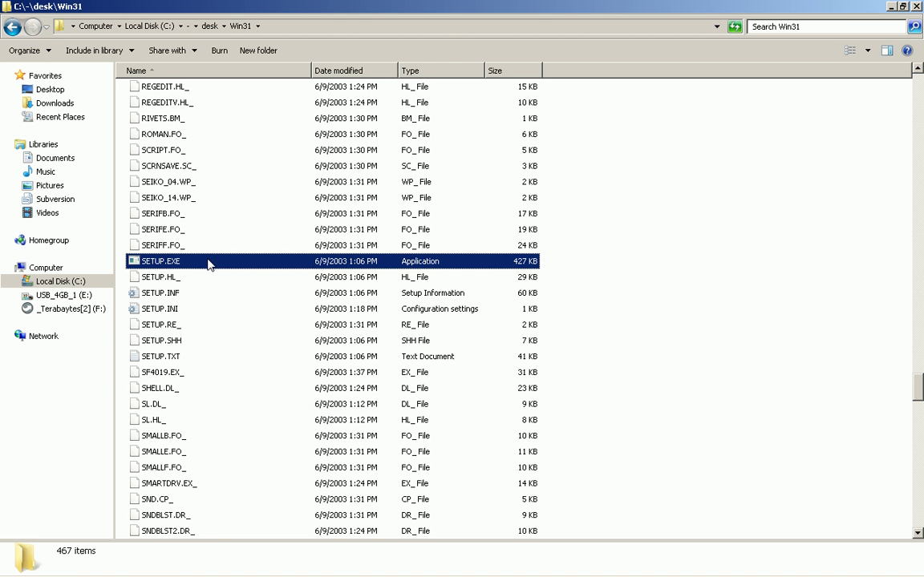
Step: Examine the remaining Win31 files listed after SETUP.EXE, down to the end of the folder
scroll(208, 263, down, 1)
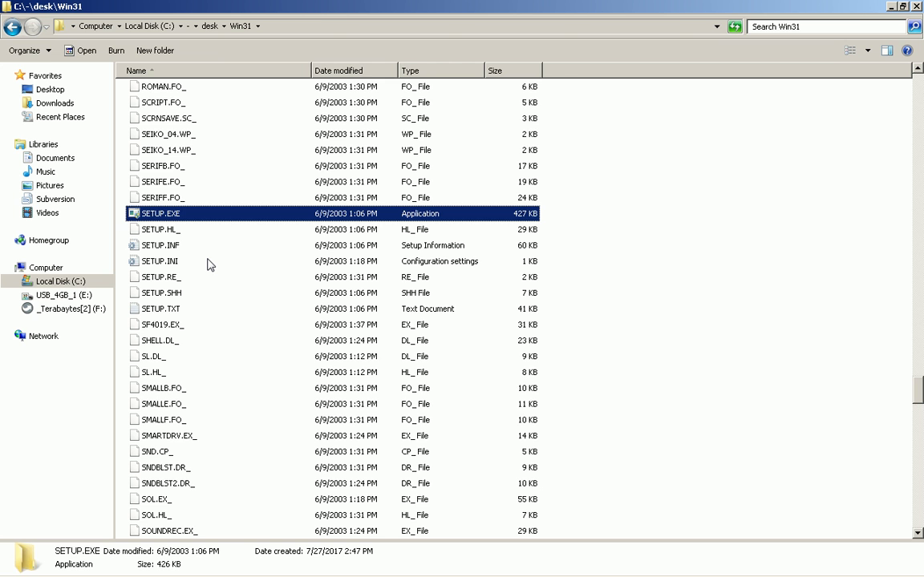
scroll(208, 264, down, 20)
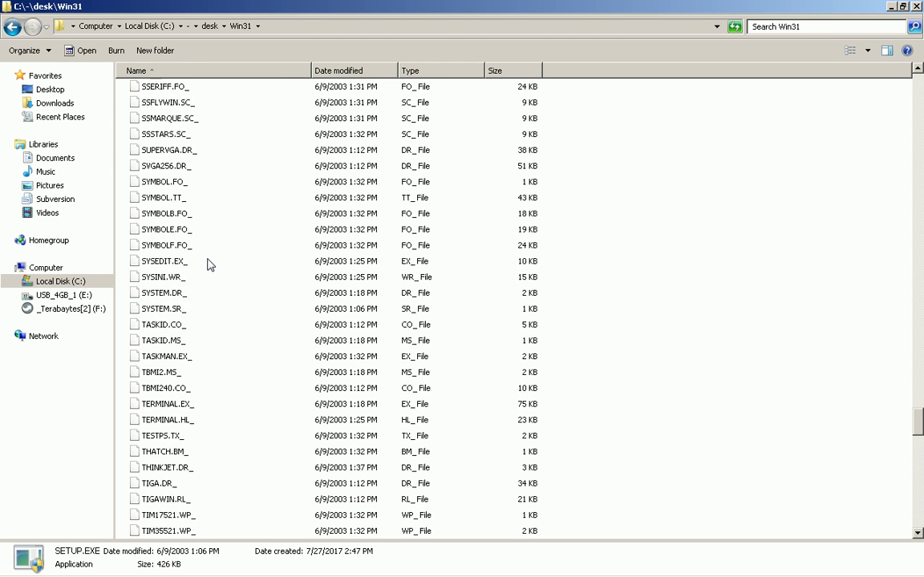
scroll(207, 265, down, 18)
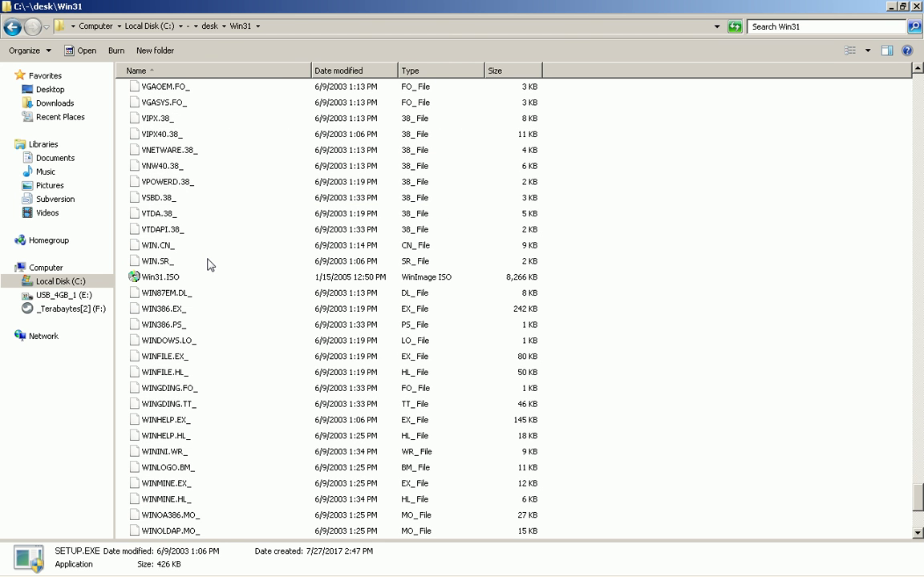
scroll(207, 264, up, 9)
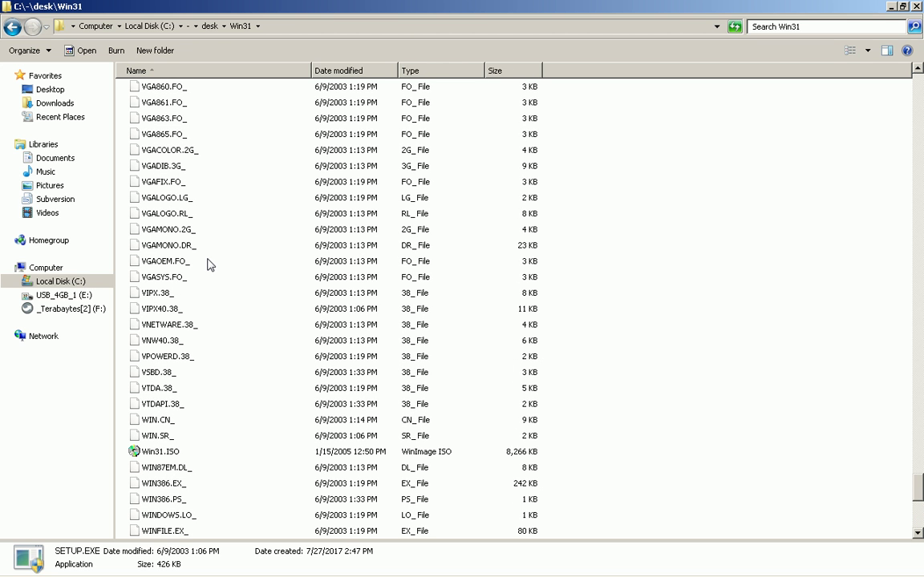
scroll(207, 264, down, 1)
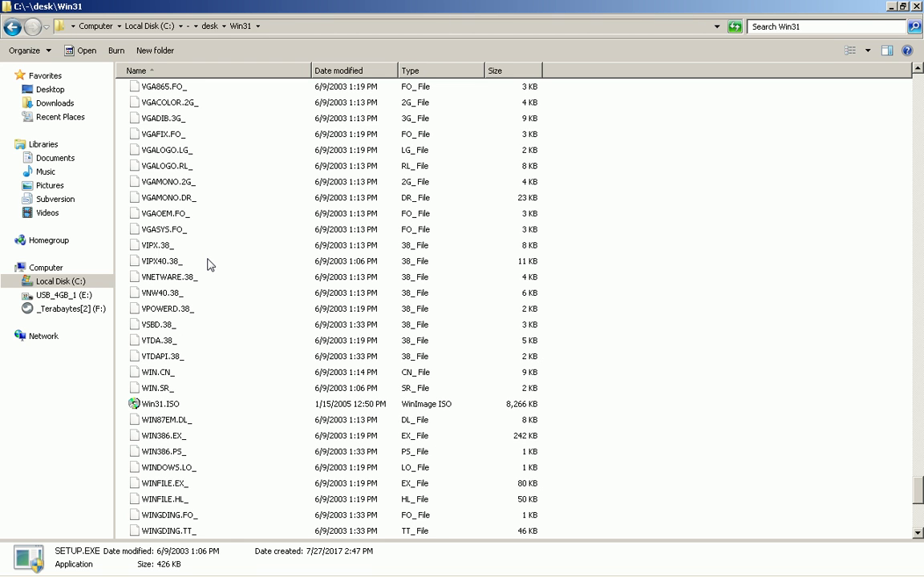
scroll(207, 265, down, 1)
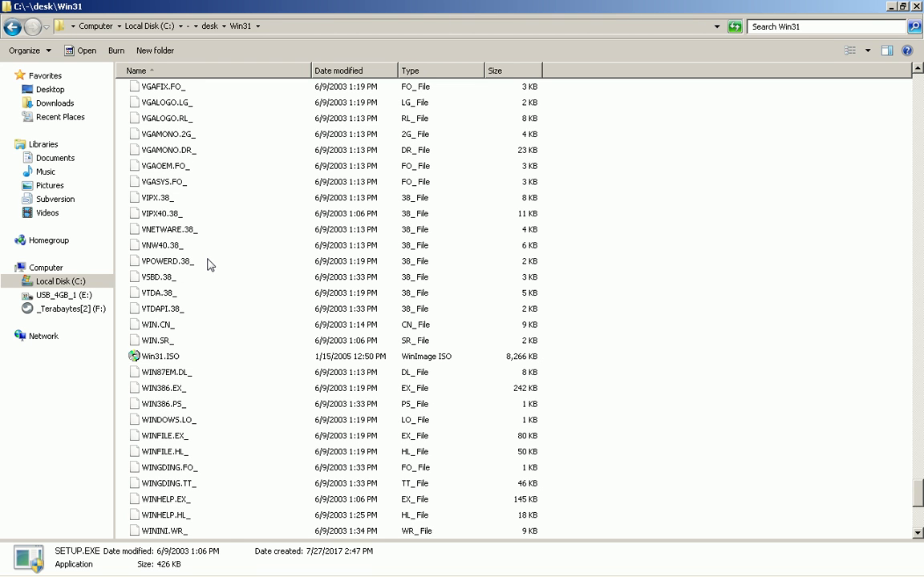
scroll(208, 265, down, 7)
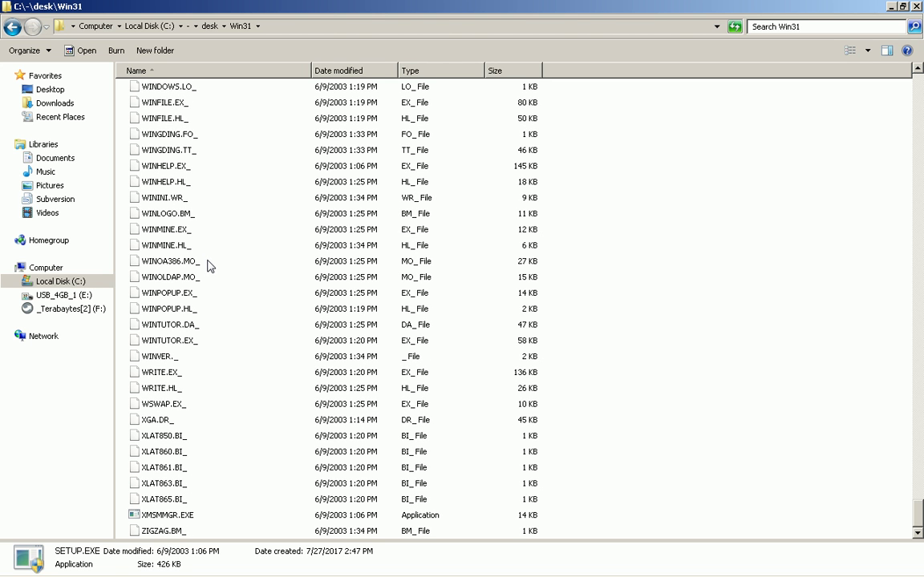
Step: Try to extract the nested Win31.ISO with 7-Zip into a Win31 subfolder, dismiss the report and reselect SETUP.EXE
scroll(208, 295, up, 7)
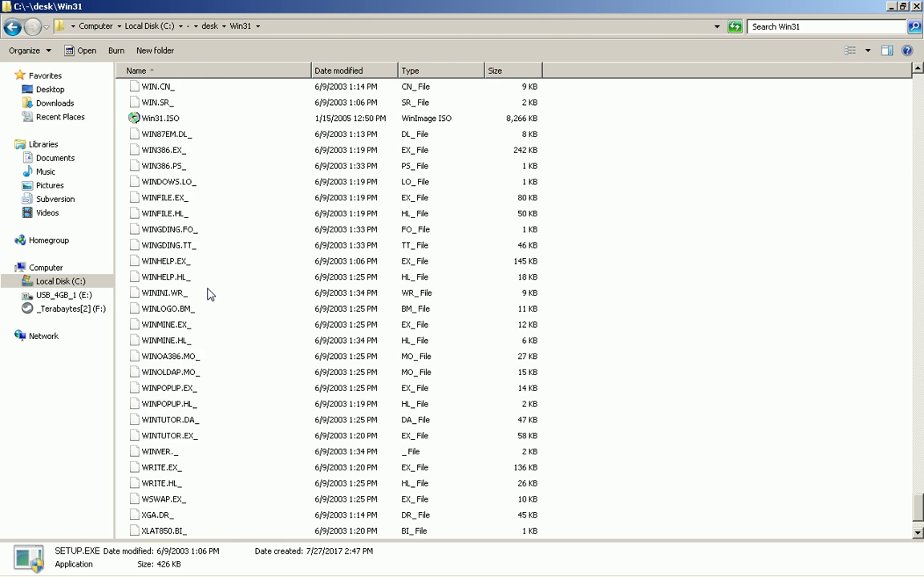
click(144, 358)
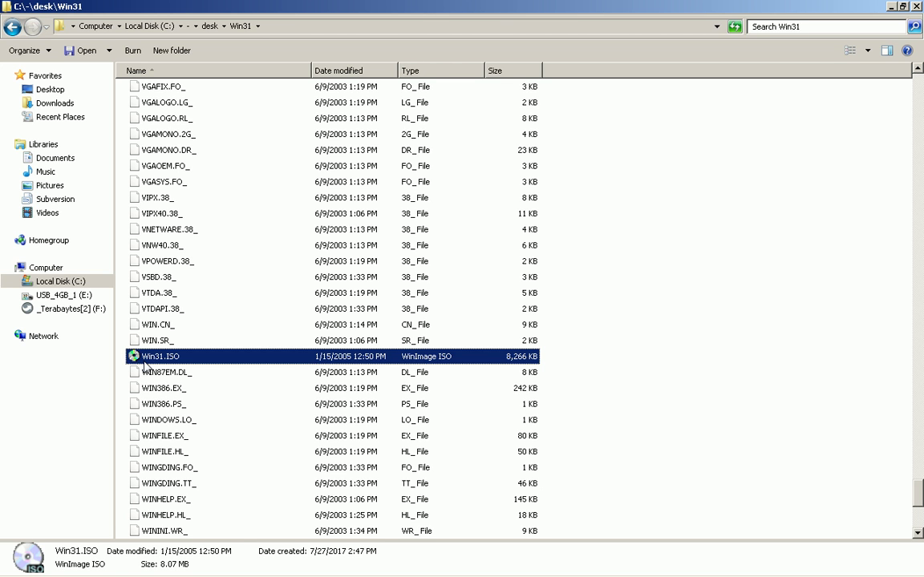
right_click(145, 365)
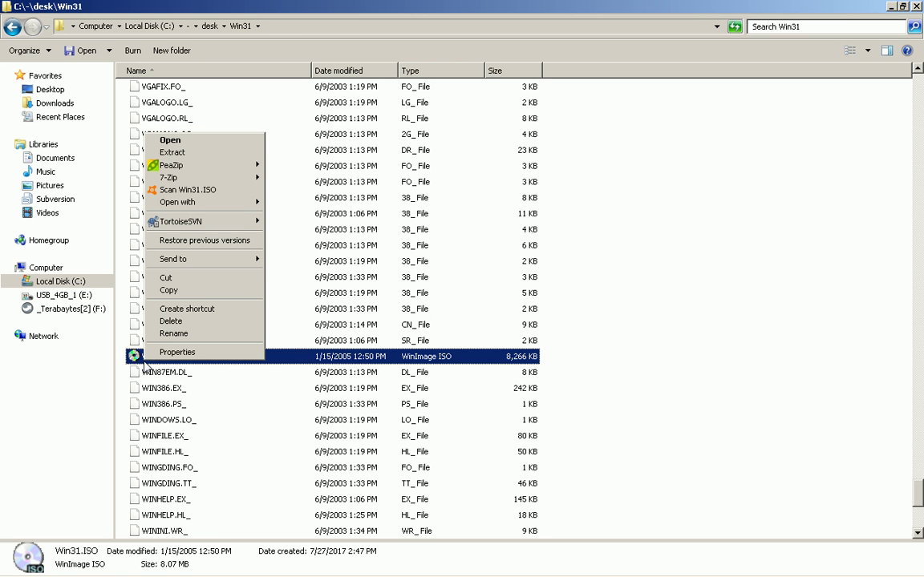
key(Down)
key(Down)
key(Down)
key(Down)
key(Down)
key(Down)
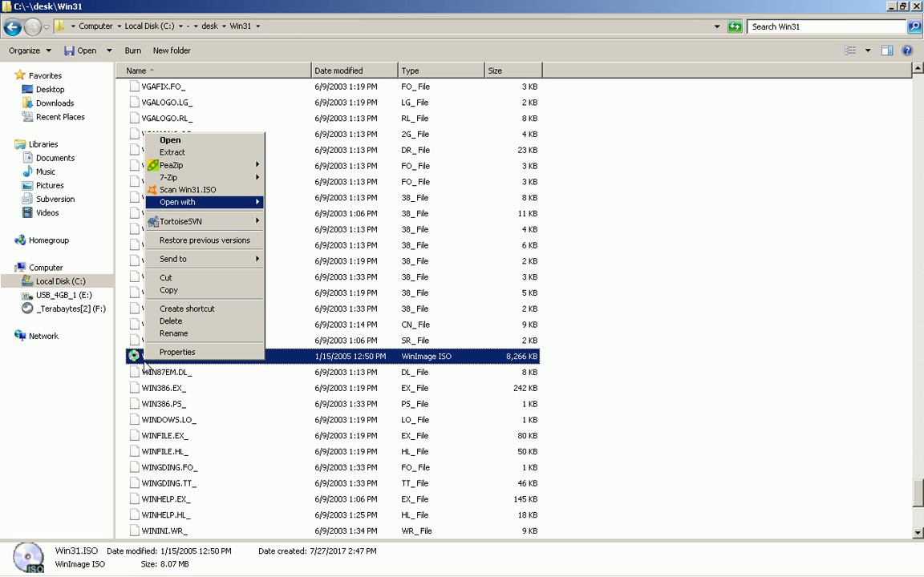
key(Up)
key(Up)
key(Right)
key(Down)
key(Down)
key(Down)
key(Down)
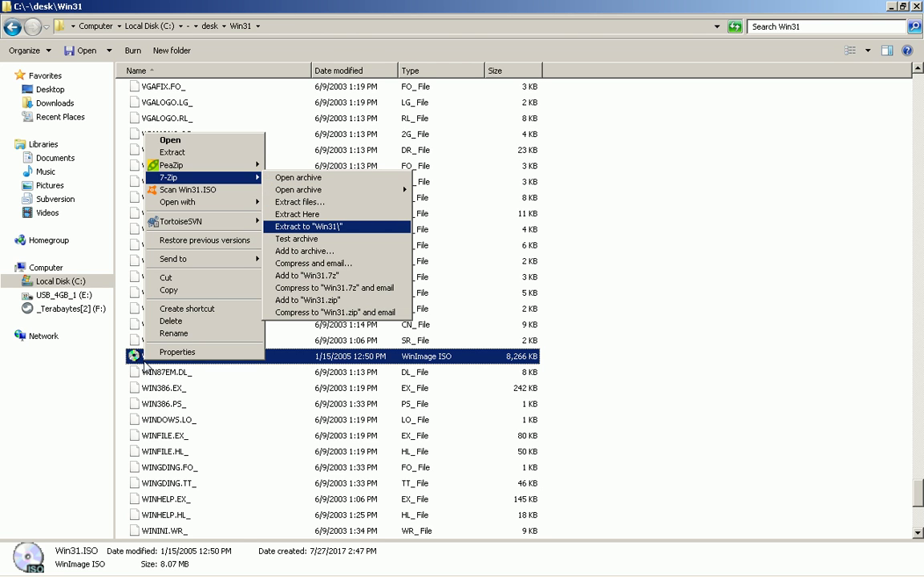
key(Return)
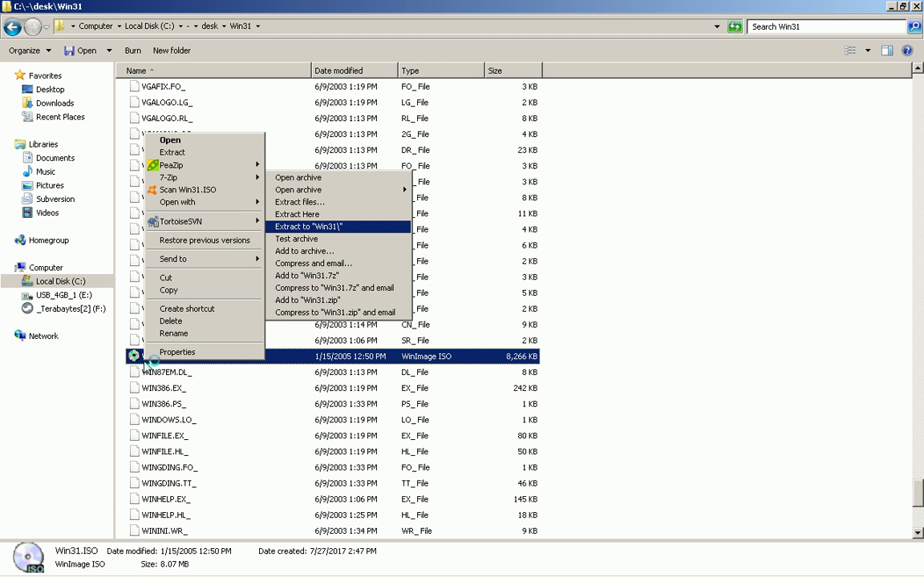
key(Return)
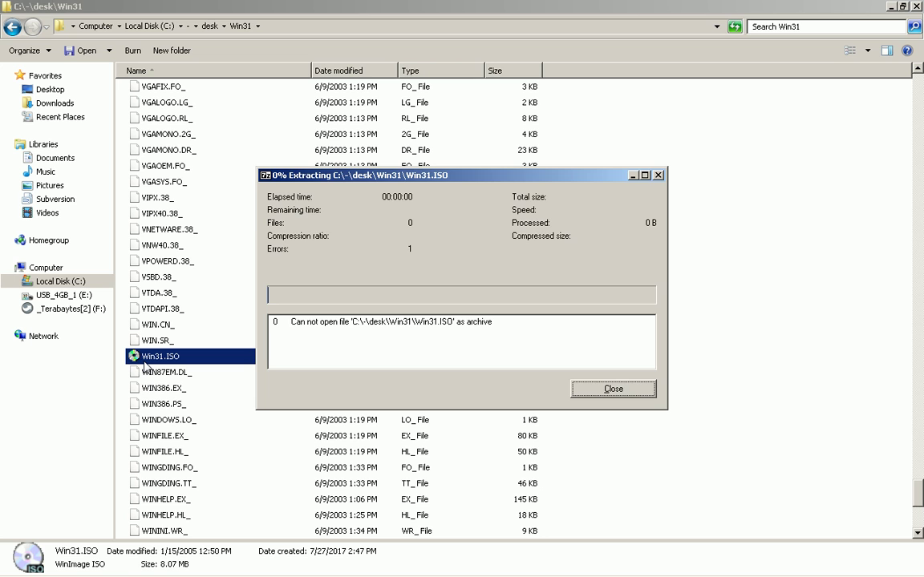
key(Return)
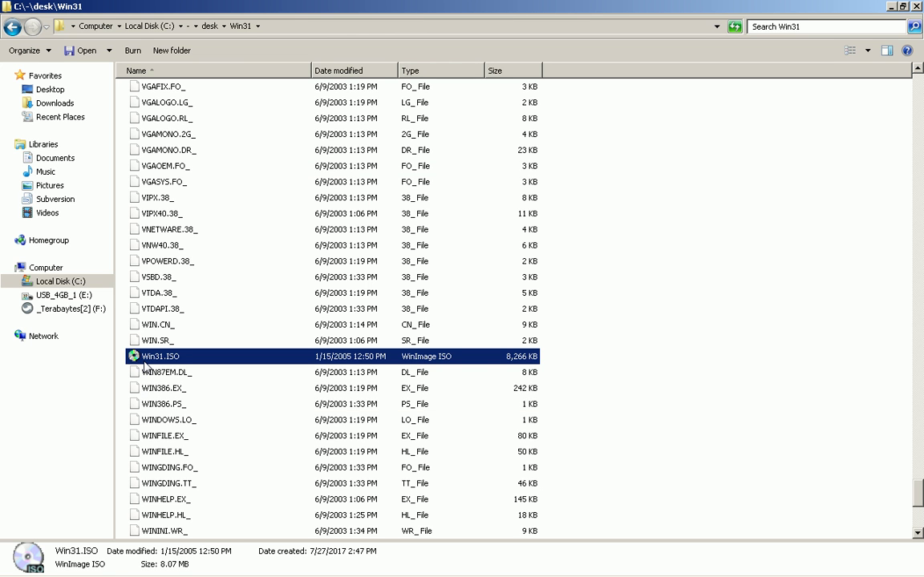
text(set)
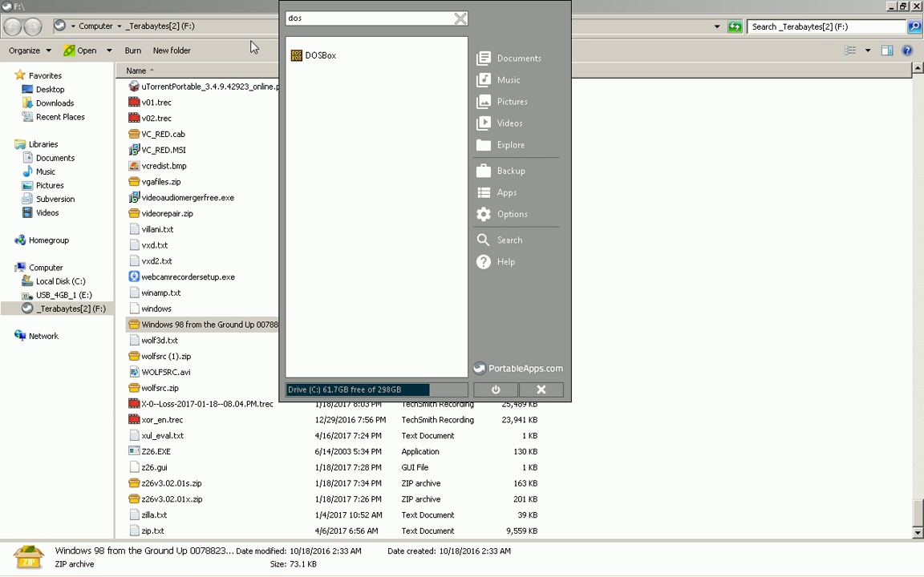
Step: Open the DOSBox app's location from the PortableApps launcher and go into its App\DOSBox folder
right_click(327, 59)
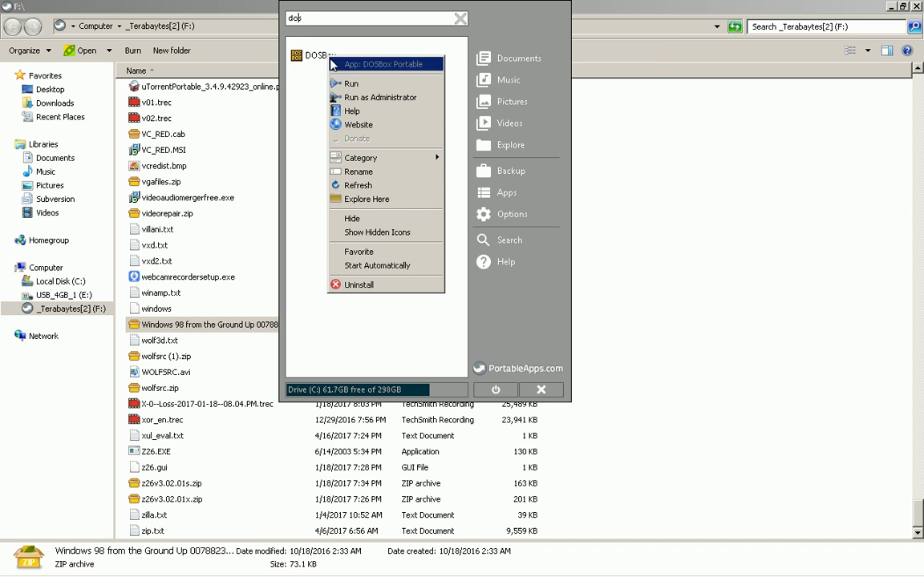
click(406, 207)
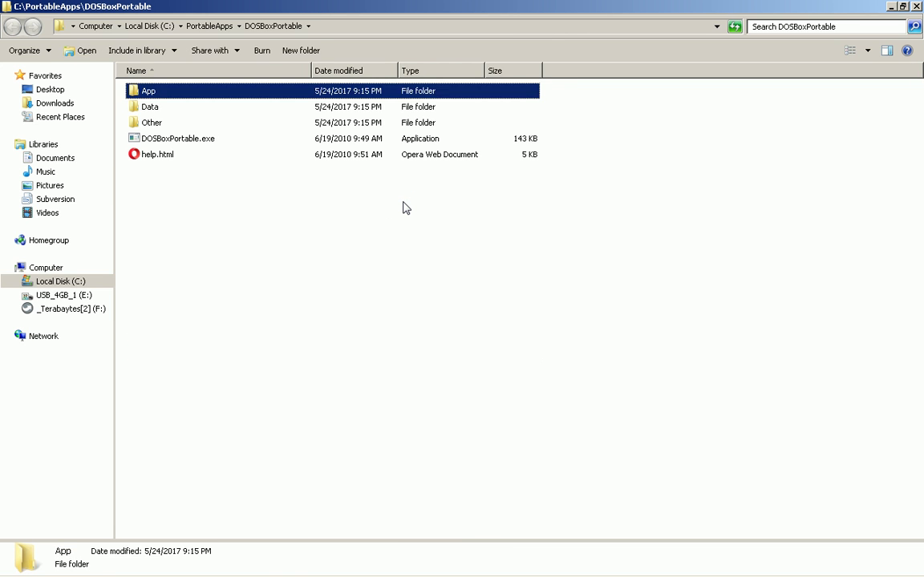
key(Return)
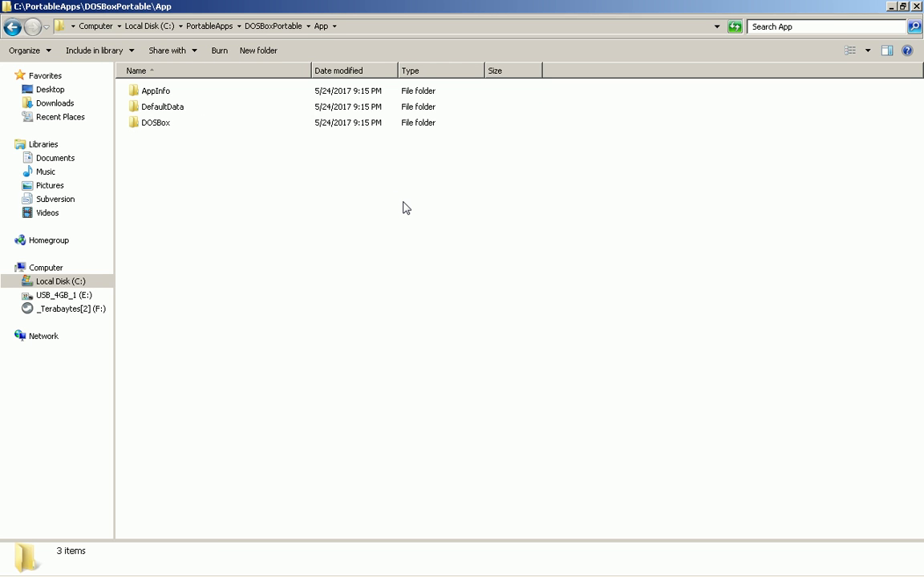
key(Down)
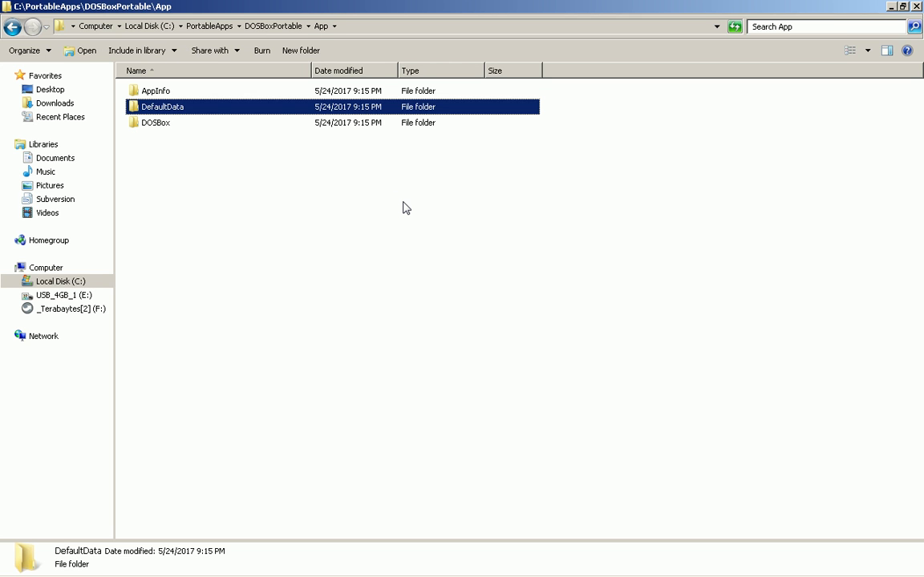
key(Down)
key(Return)
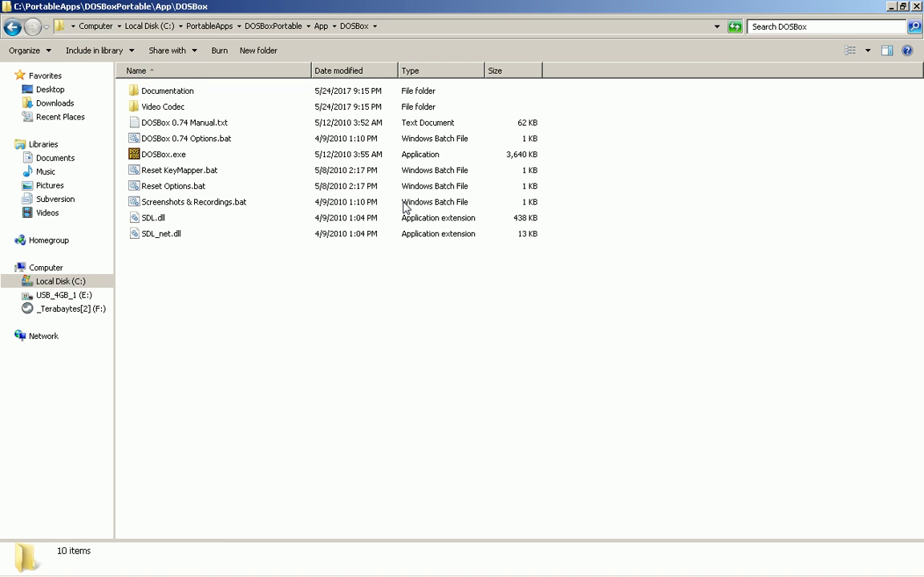
Step: Return to the Win31 window, go up to the desk folder and copy the Win31 folder
key(alt+Tab)
key(alt+Tab)
key(alt+Tab)
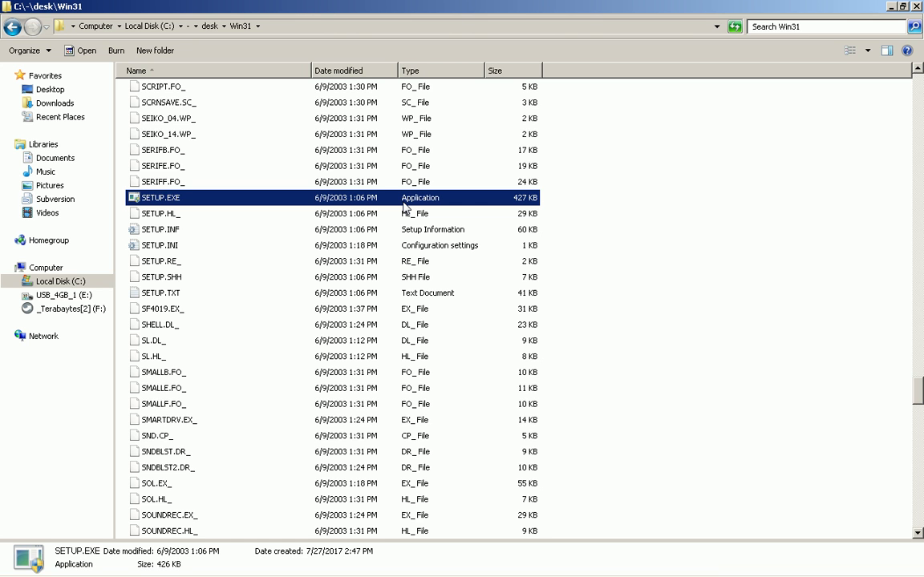
key(alt+Up)
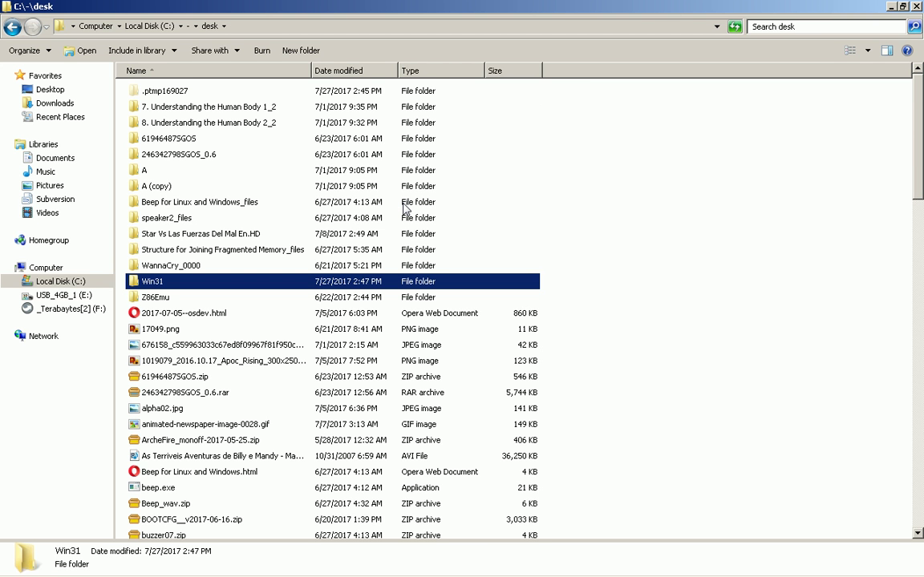
right_click(270, 279)
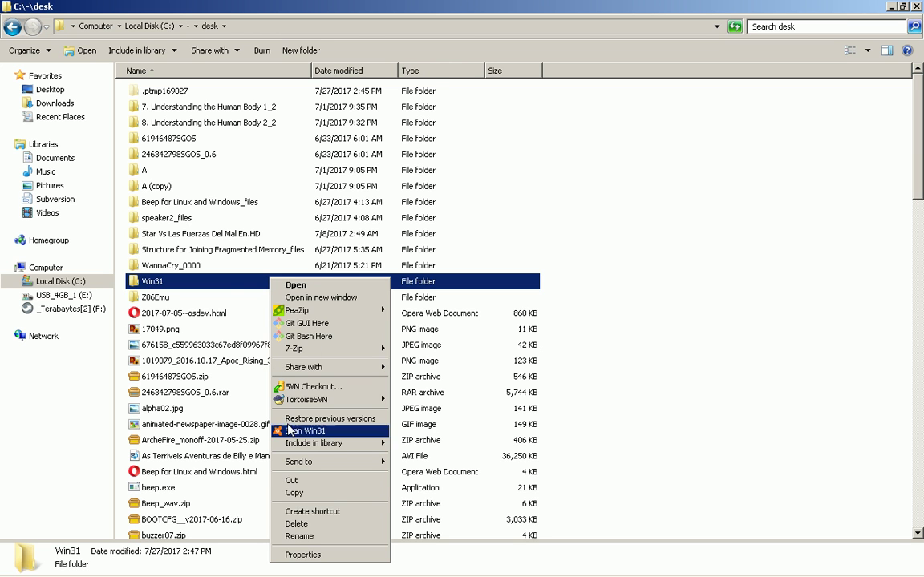
click(328, 494)
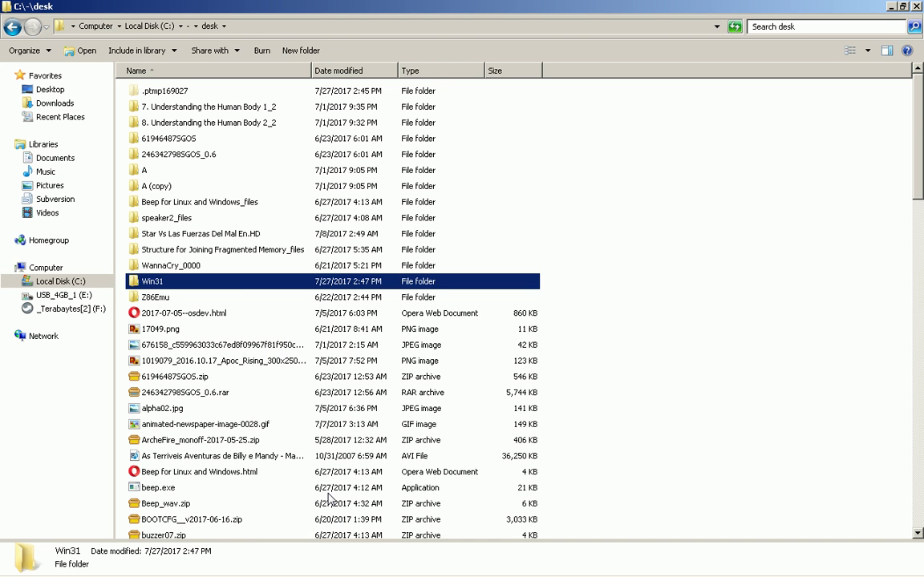
Step: Paste the Win31 folder into DOSBoxPortable's App\DOSBox folder, showing the copy details during the transfer
key(alt+Tab)
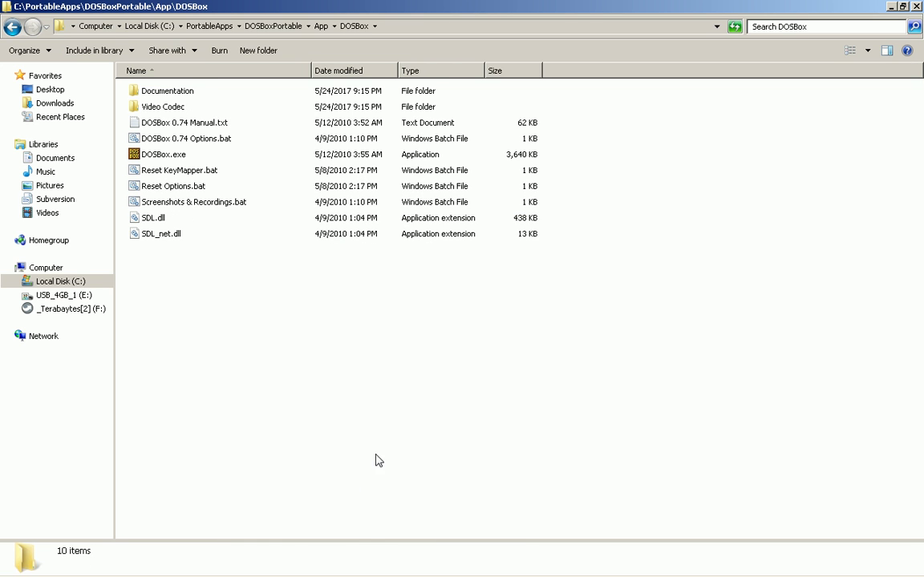
right_click(471, 380)
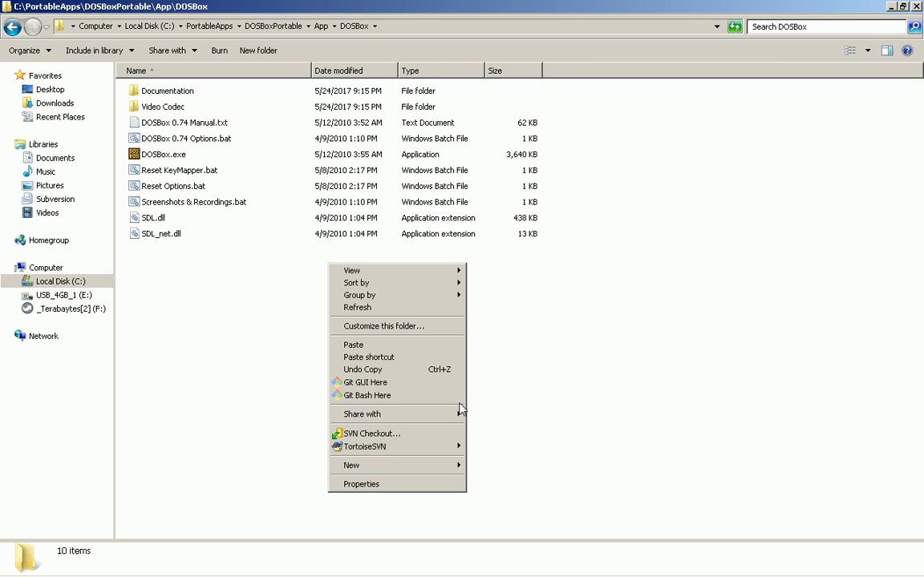
click(385, 344)
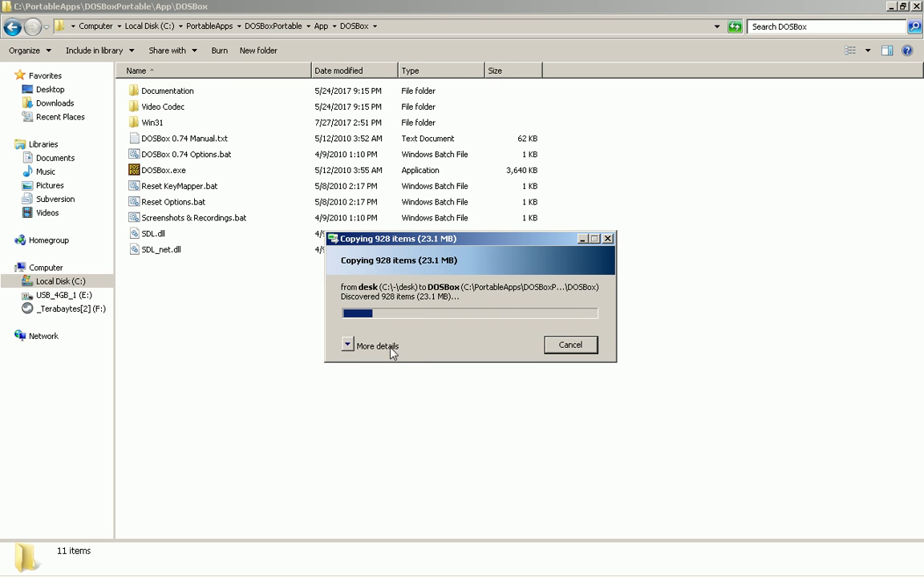
click(346, 343)
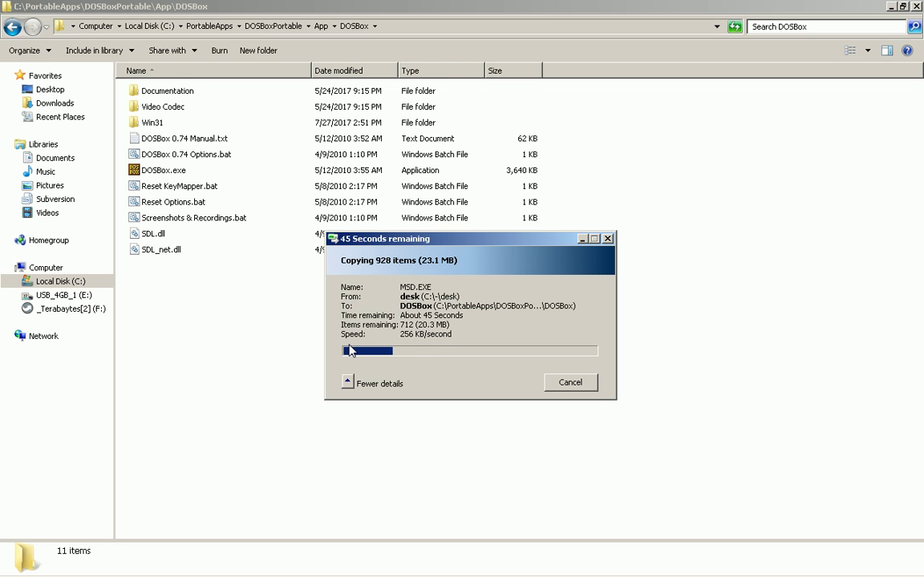
click(286, 377)
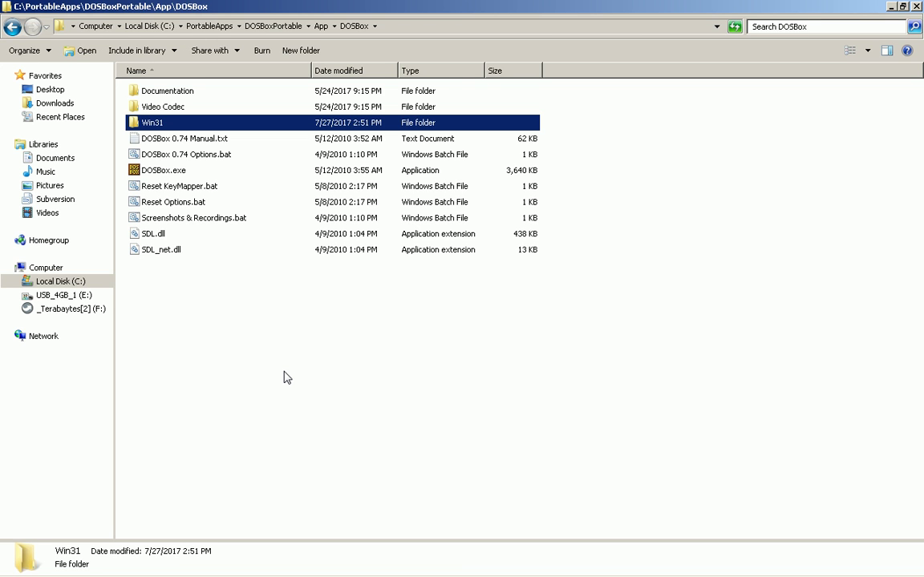
Step: Go back up to the PortableApps folder and launch DOSBox by searching "dos" in the PortableApps launcher
key(alt+Up)
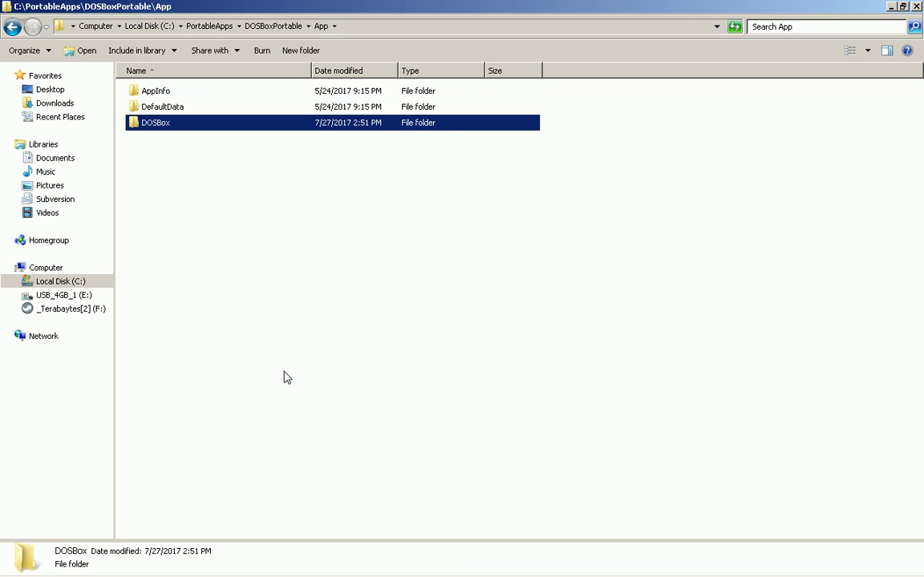
key(alt+Up)
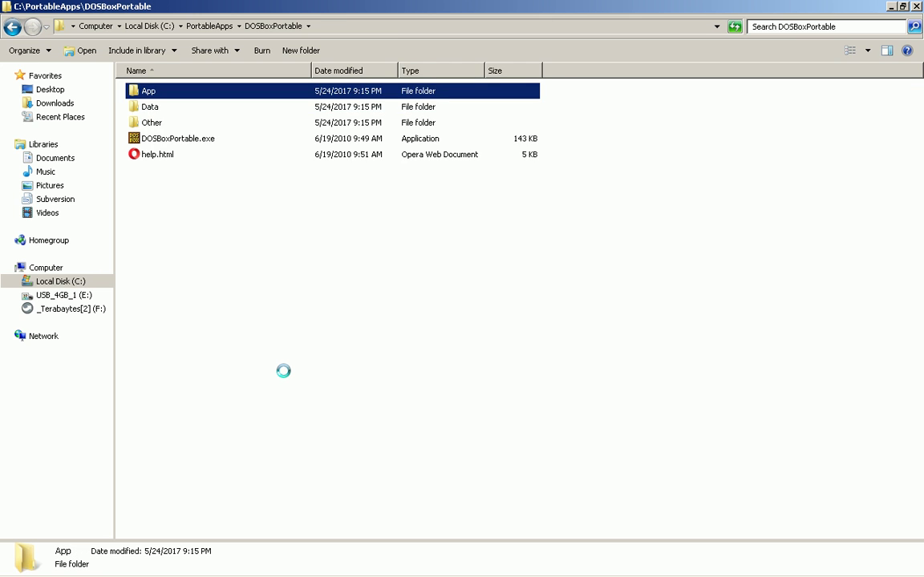
key(alt+Up)
key(Right)
key(Left)
key(Left)
key(Left)
key(Return)
text(dos)
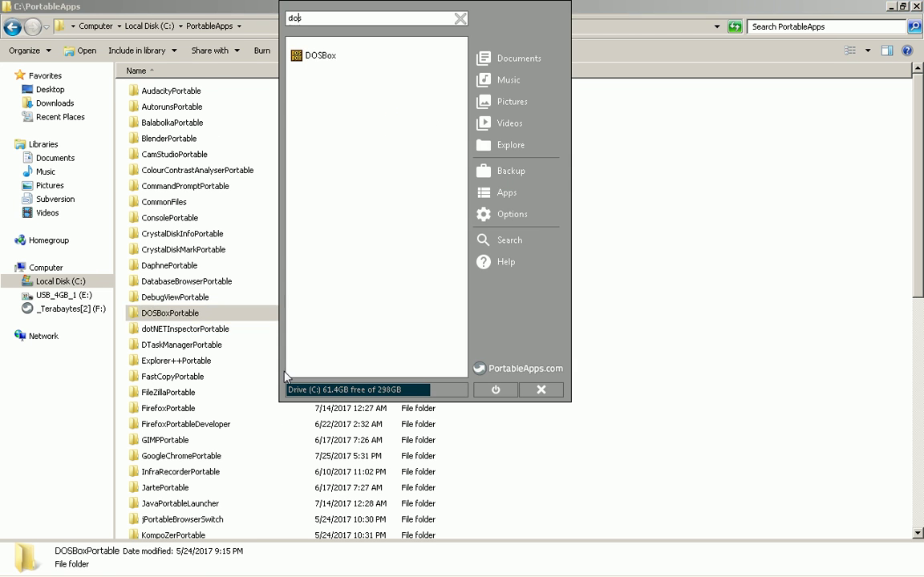
click(314, 57)
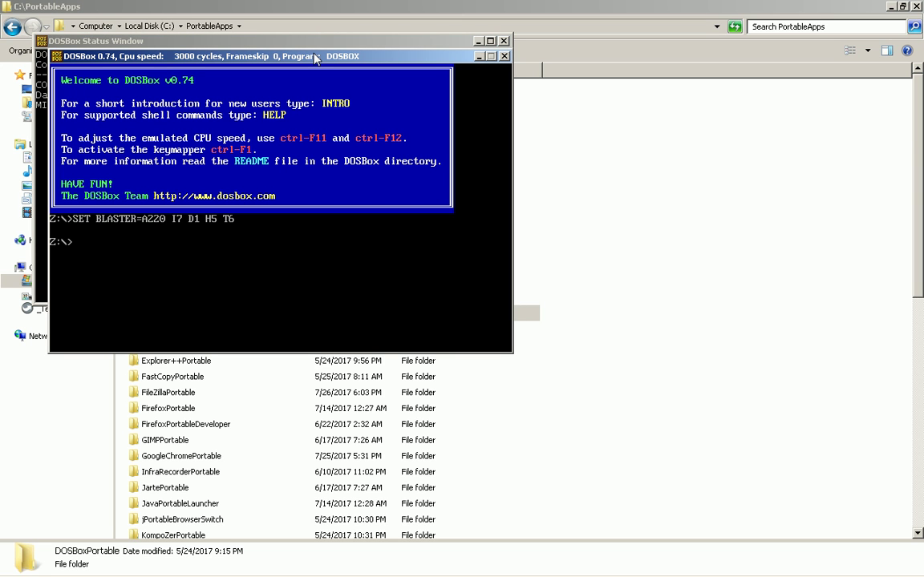
Step: Try to switch from the Z: prompt to drive C: in DOSBox
text(c)
key(Return)
text(c:)
key(Return)
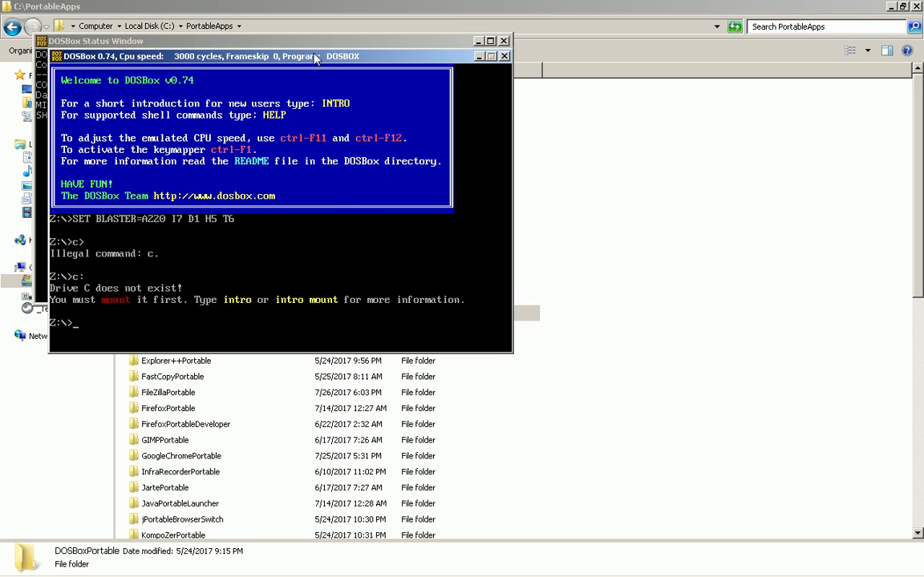
Step: List the Z: drive's directory and try switching to drive D:, ending the DOSBox session with exit
text(dir)
key(Return)
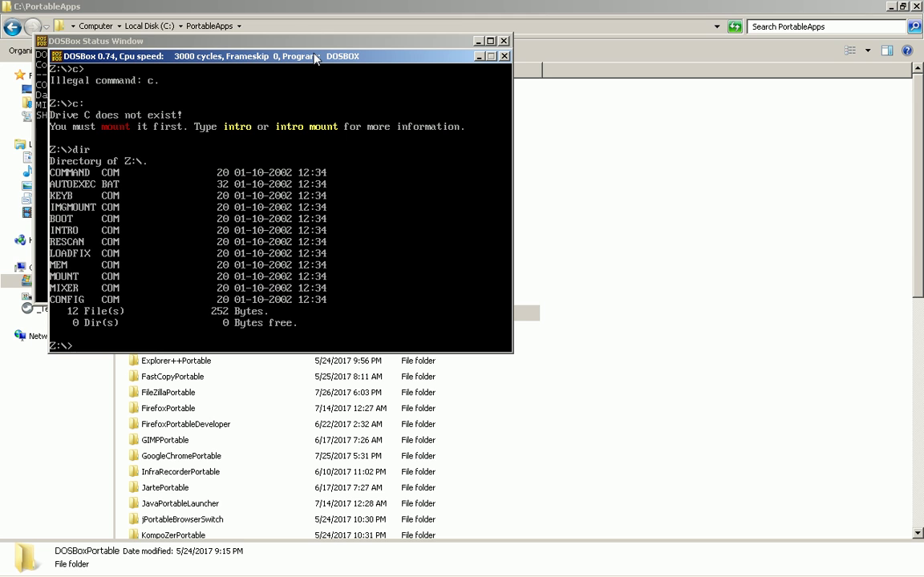
text(d:)
key(Return)
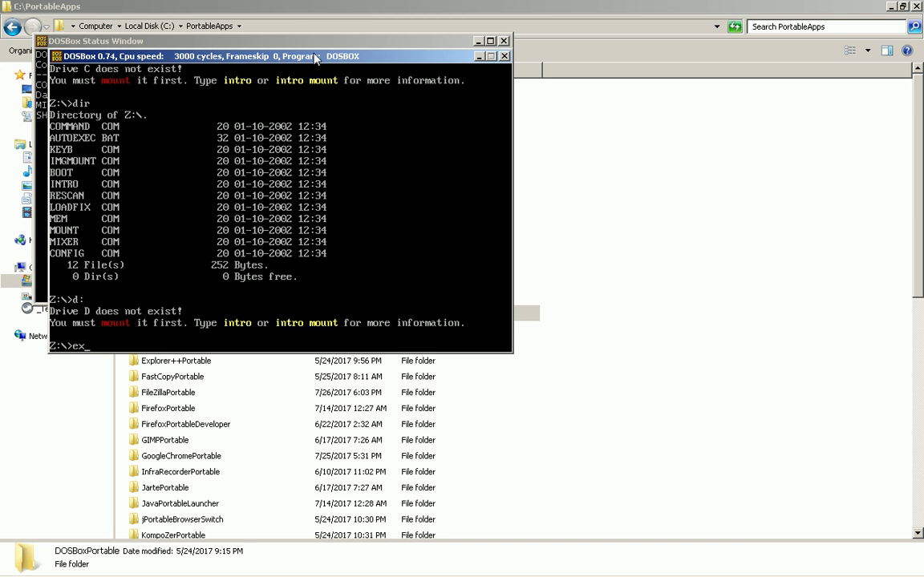
text(exit)
key(Return)
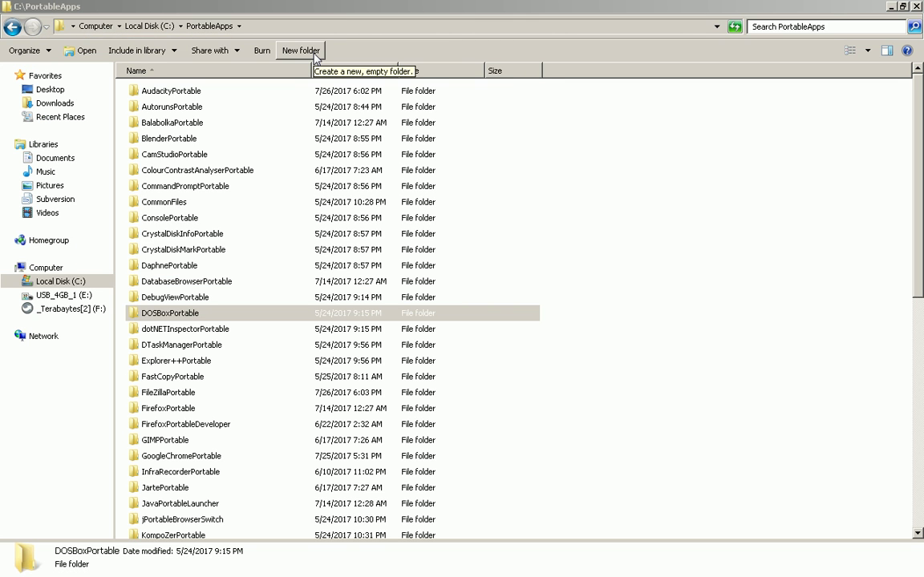
Step: Open the Data\settings folder inside DOSBoxPortable and select the dosbox.conf configuration file
key(Return)
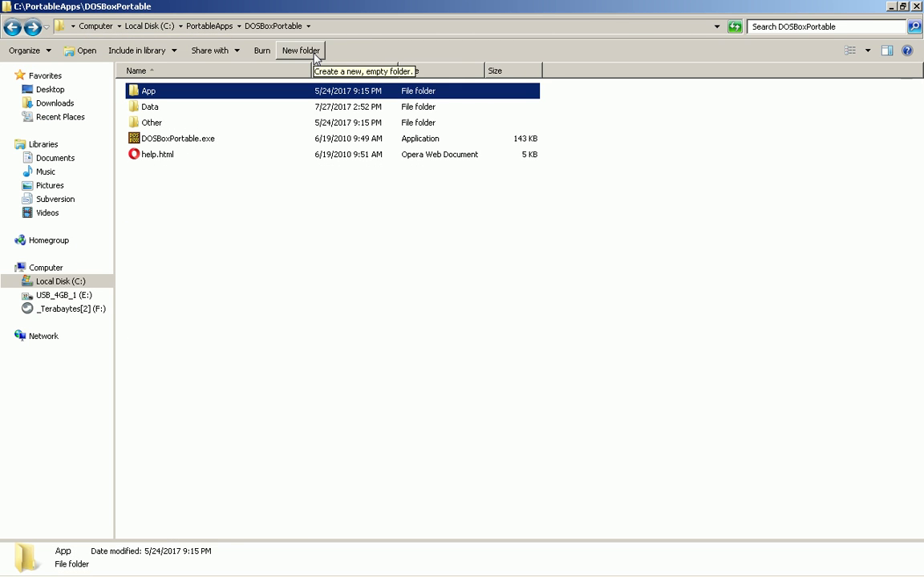
click(254, 205)
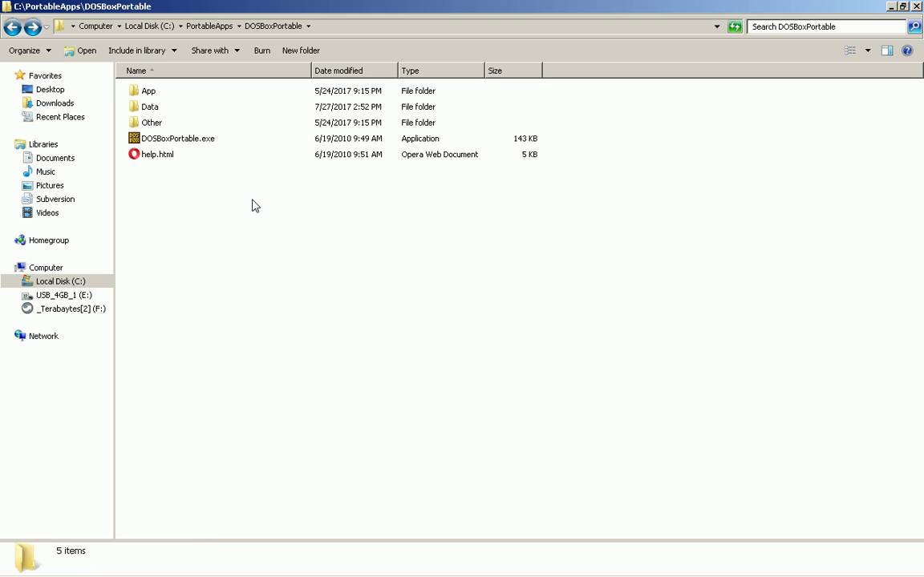
key(Down)
key(Return)
key(Down)
key(Return)
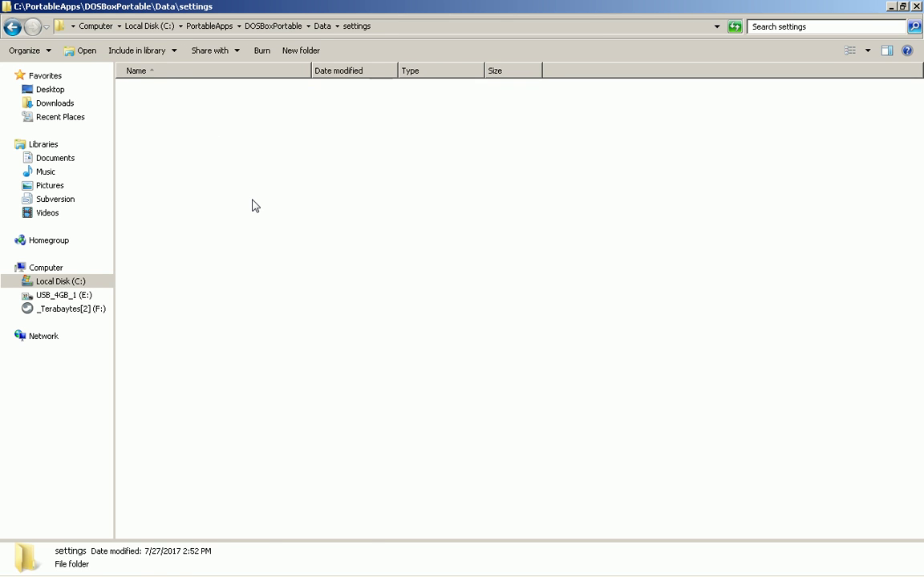
key(Down)
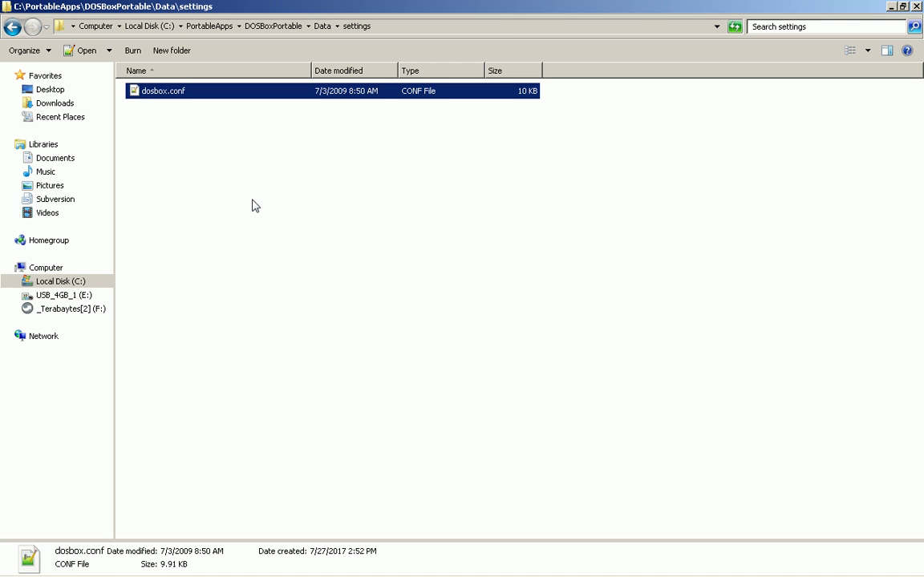
Step: Add the lines "mount c ." and "c:" to the [autoexec] section of dosbox.conf and save the file
key(Return)
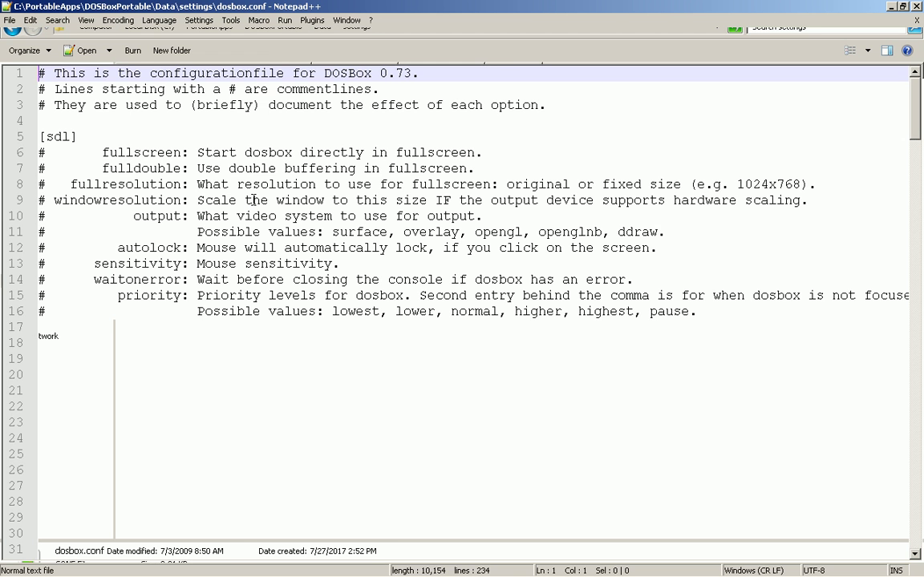
key(ctrl+End)
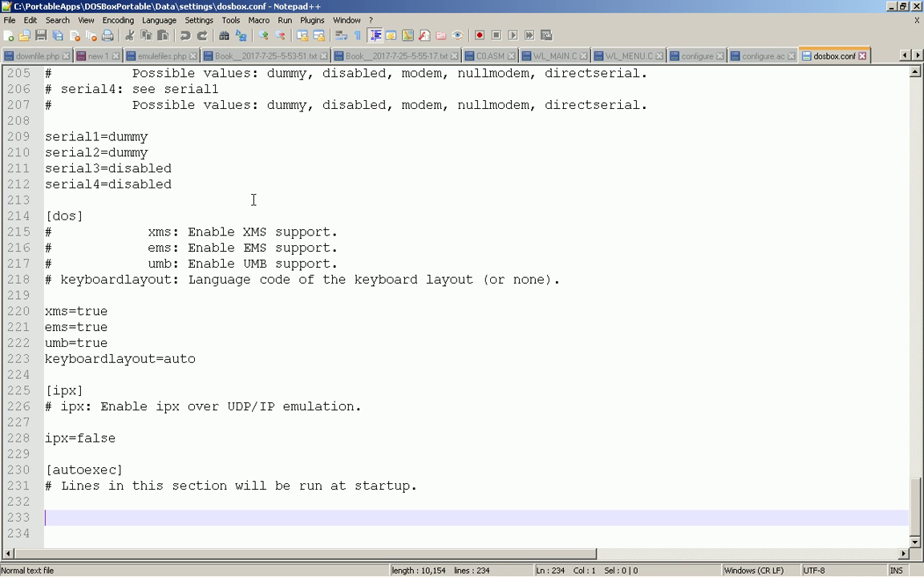
key(Up)
key(Up)
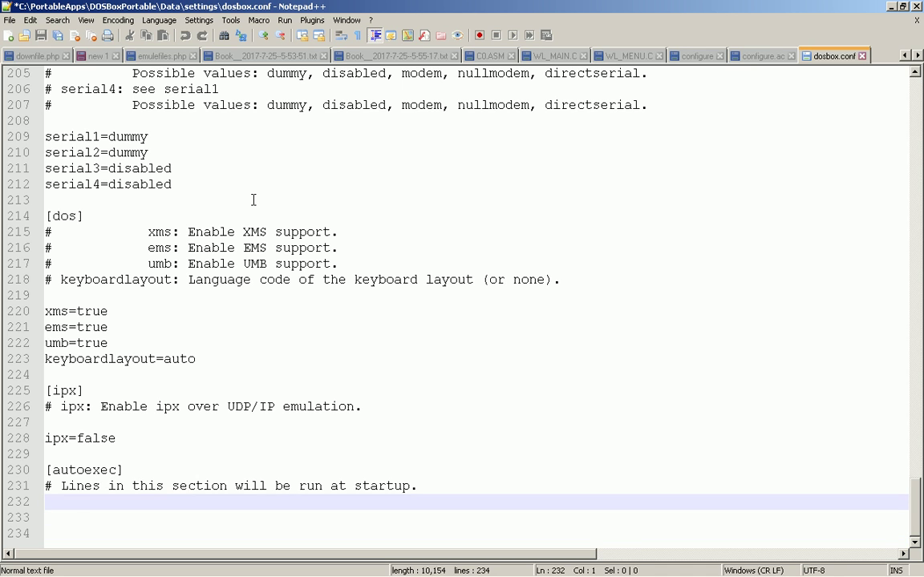
text(mount c .)
key(Return)
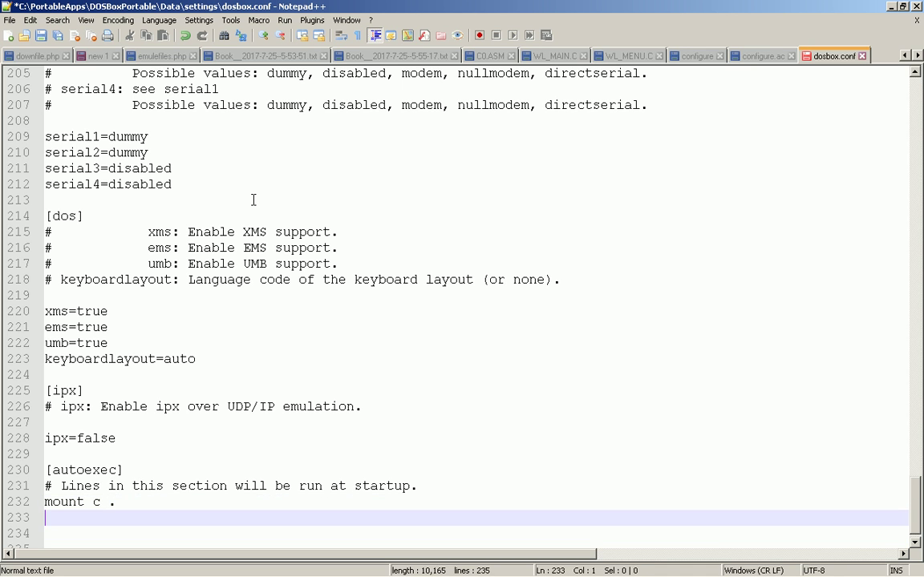
text(c;)
key(BackSpace)
text(:)
key(ctrl+s)
Step: Switch away from the configuration file and relaunch DOSBox from the PortableApps launcher
key(alt+Tab)
key(alt+Tab)
key(alt+shift+Tab)
key(alt+shift+Tab)
key(alt+Tab)
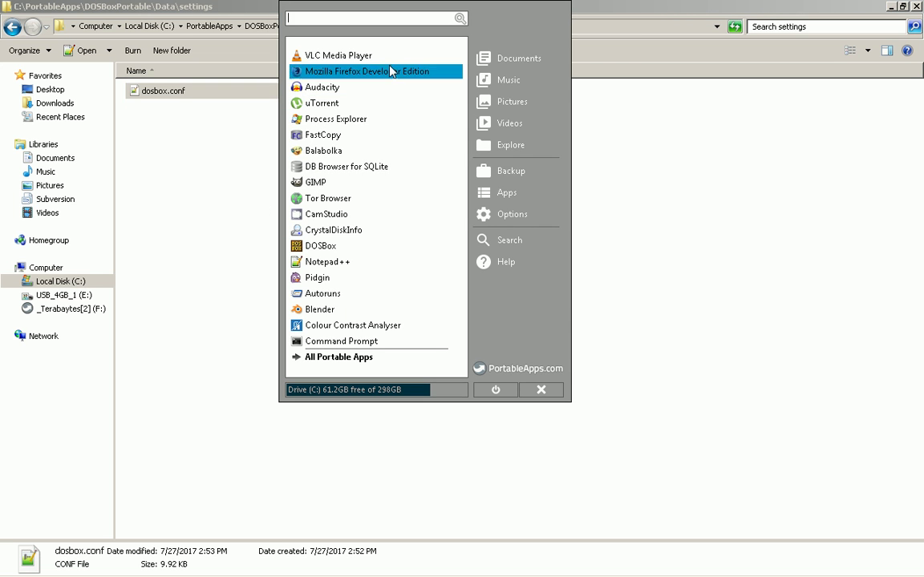
click(337, 248)
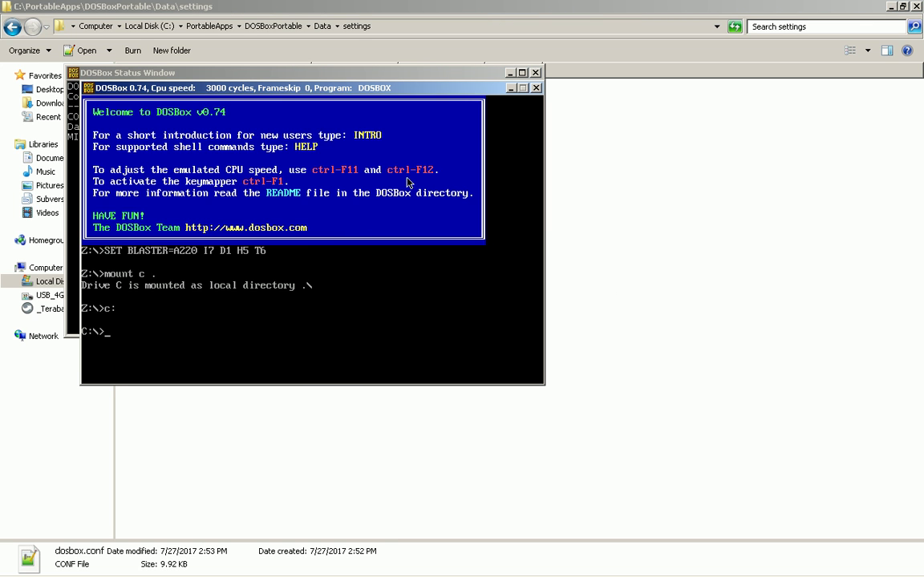
Step: List the C: drive's directory and rename the win31 folder to win31set
text(dir)
key(Return)
text(cd win341)
key(BackSpace)
key(BackSpace)
text(\)
key(Return)
text(ren w)
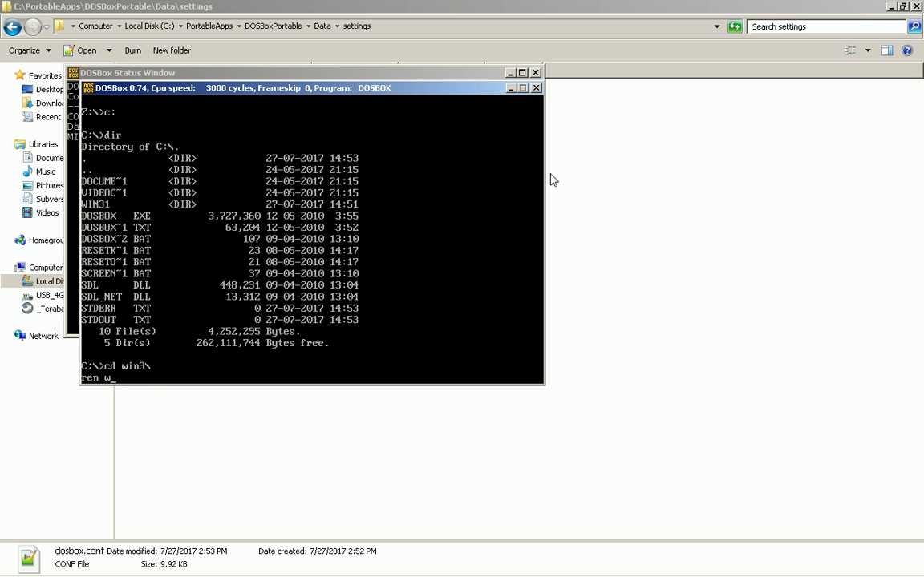
text(in31 win31set)
key(Return)
Step: Go into the WIN31SET folder, check its contents and start the Windows 3.1 setup program
text(cd win)
key(Tab)
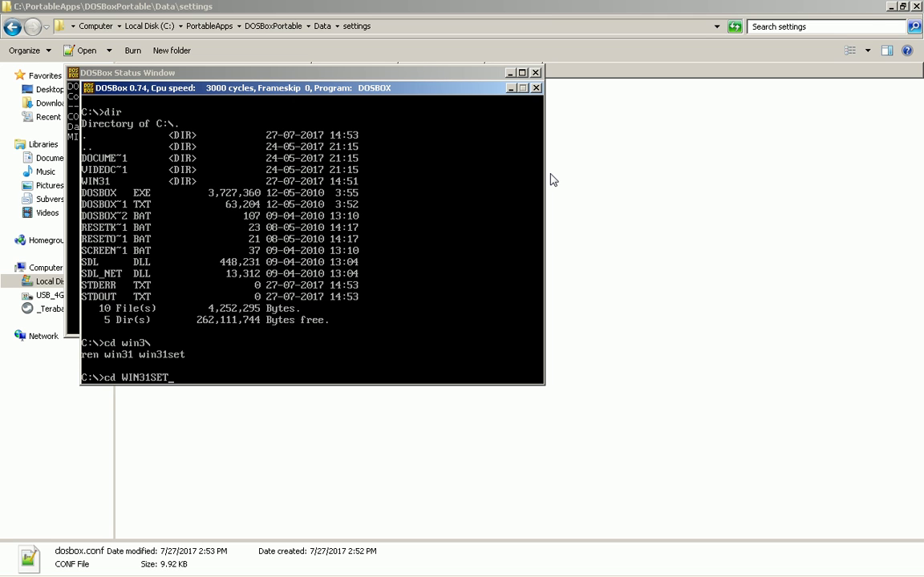
key(Return)
text(dir)
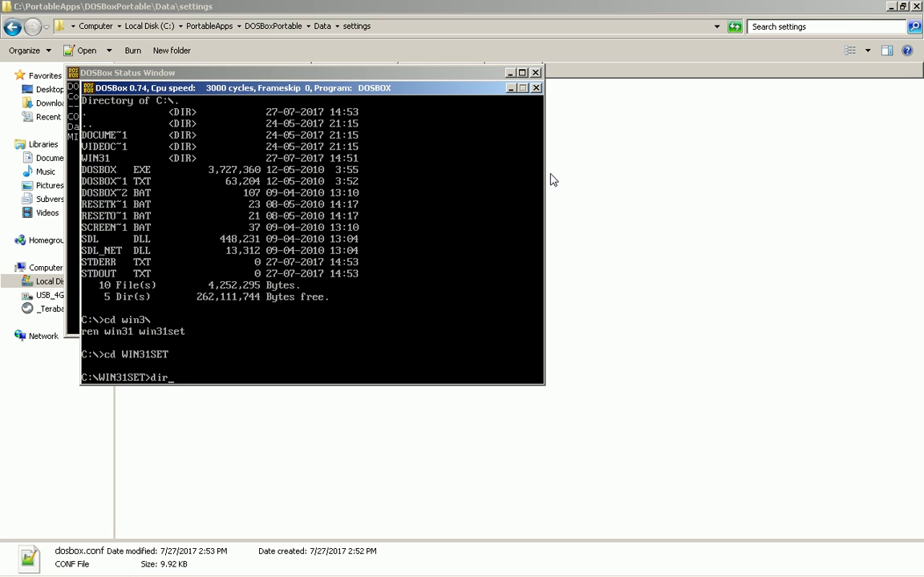
key(Return)
text(set)
key(Tab)
key(Return)
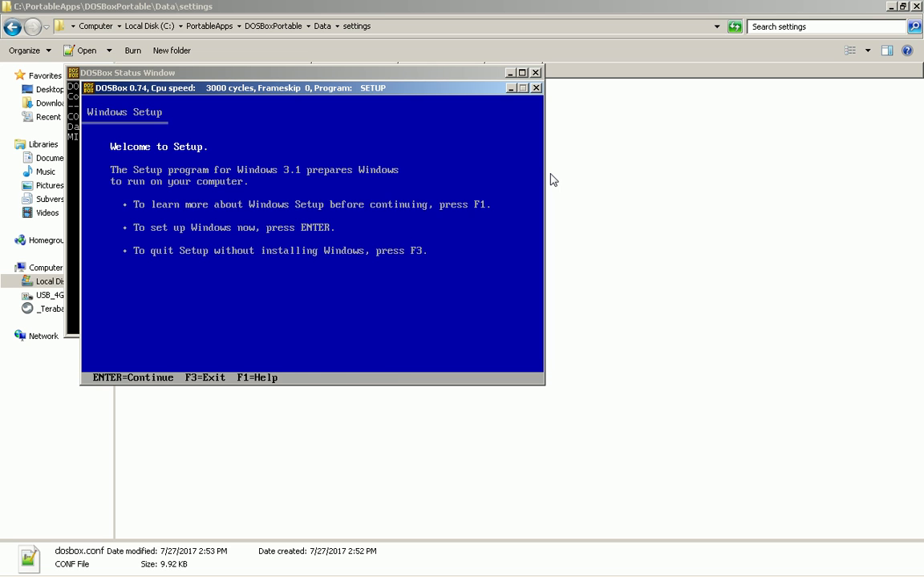
Step: View the setup help briefly, then proceed with Custom Setup using C:\WINDOWS as the installation directory
key(F1)
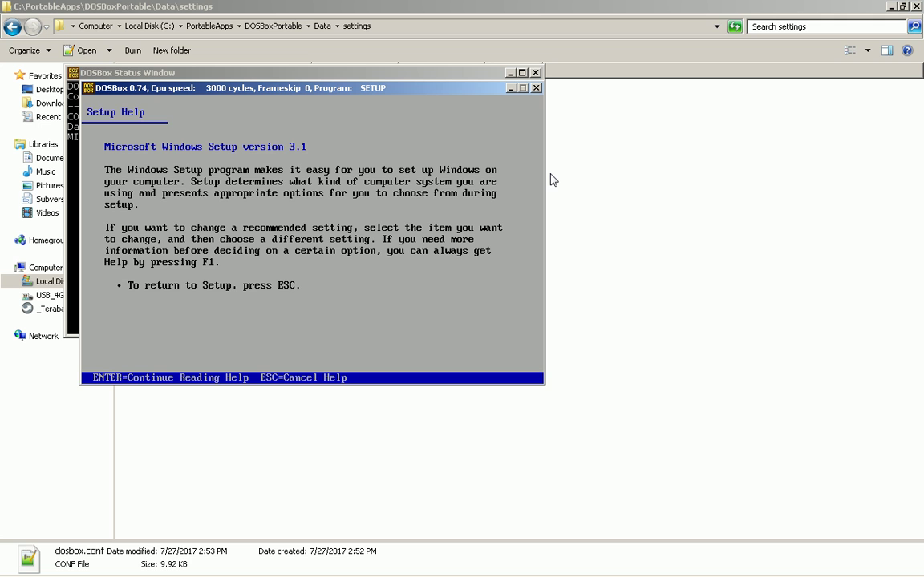
key(Escape)
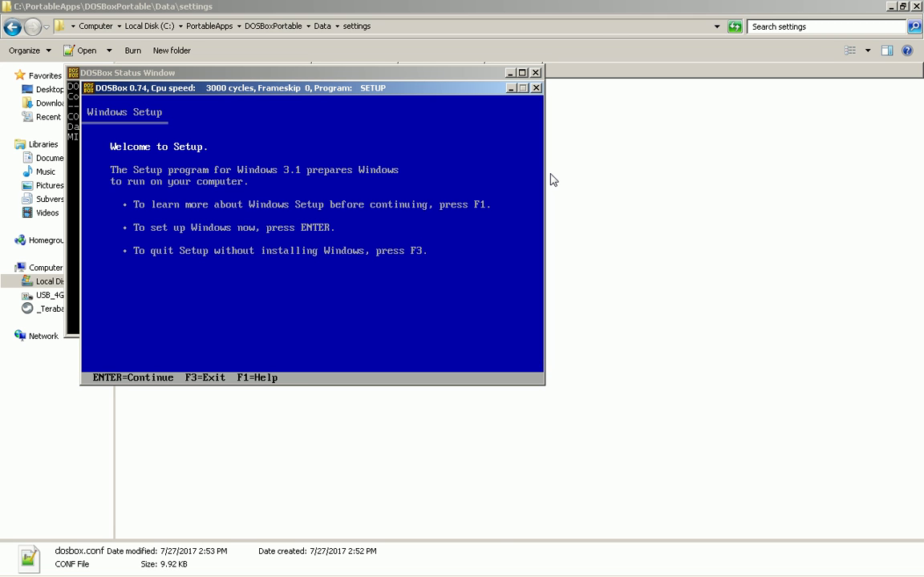
key(Return)
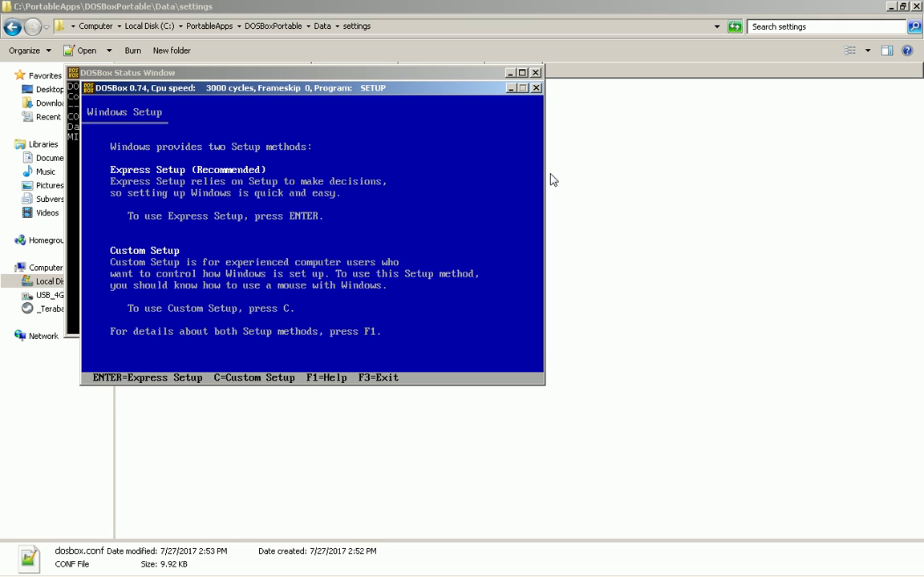
key(Return)
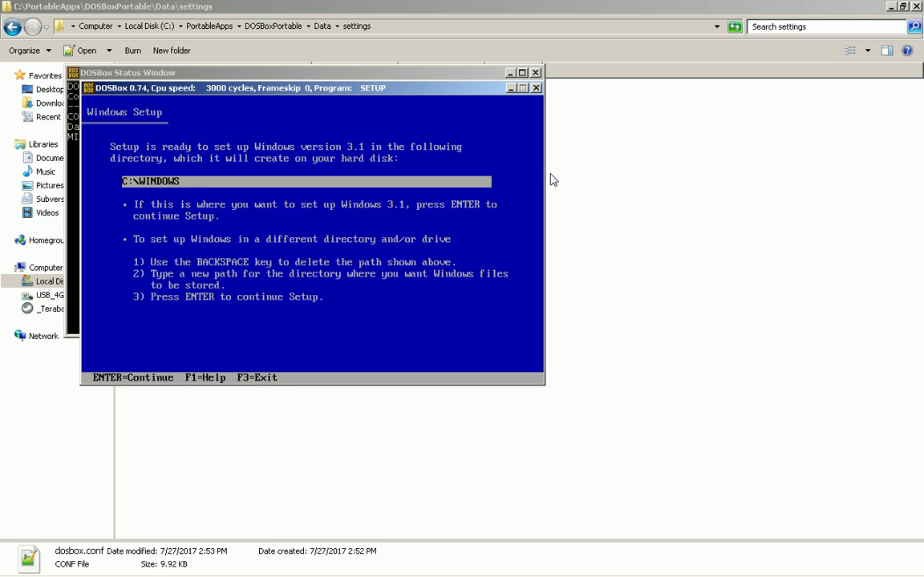
key(Return)
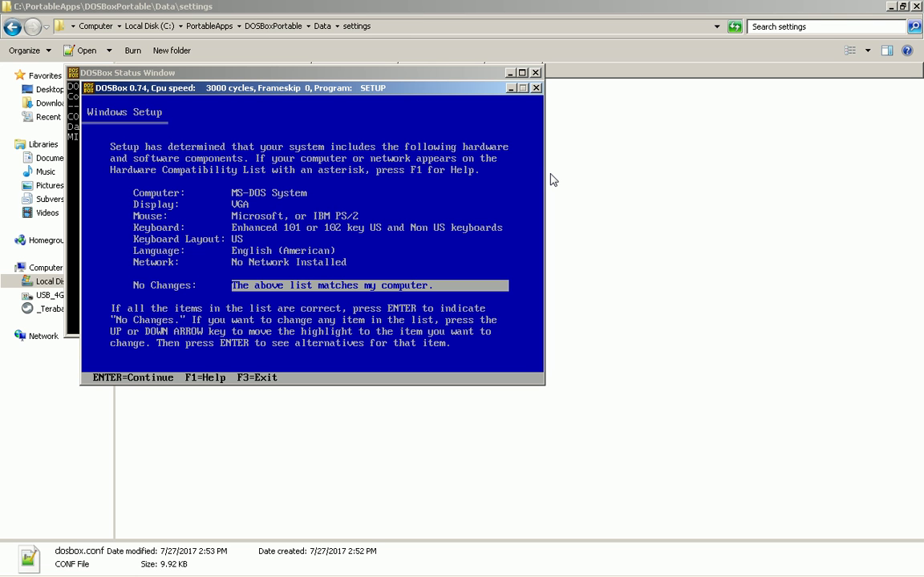
Step: Review the detected hardware and software components and accept the list with No Changes
key(Up)
key(Up)
key(Up)
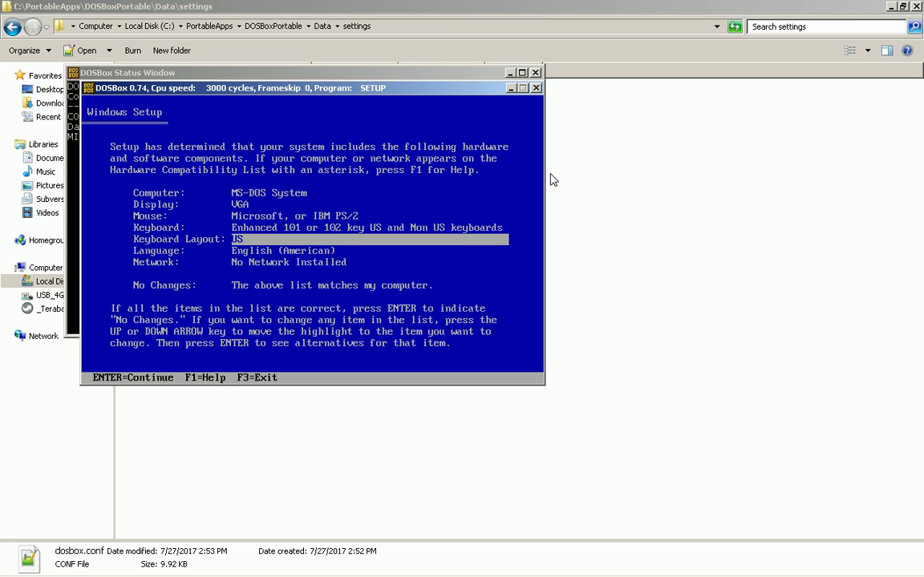
key(Down)
key(Down)
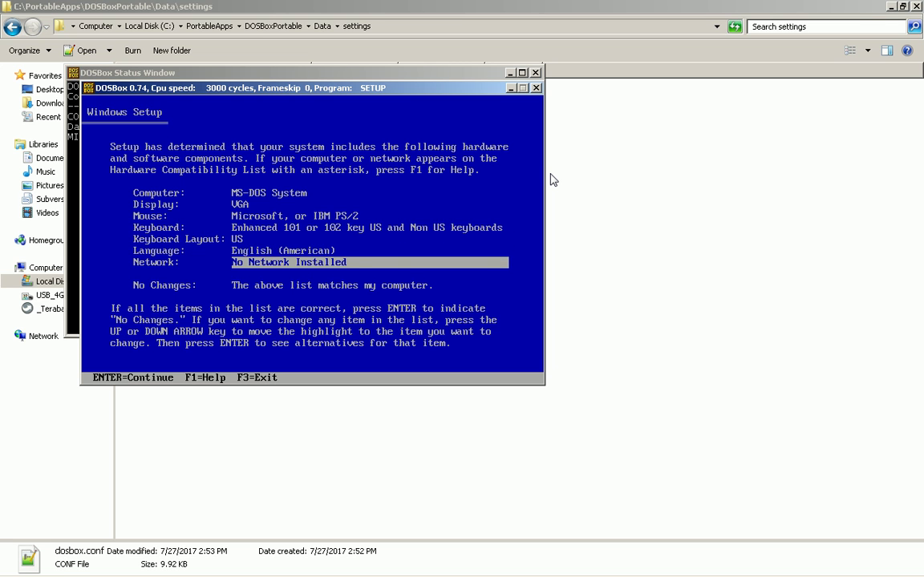
key(Up)
key(Up)
key(Up)
key(Up)
key(Up)
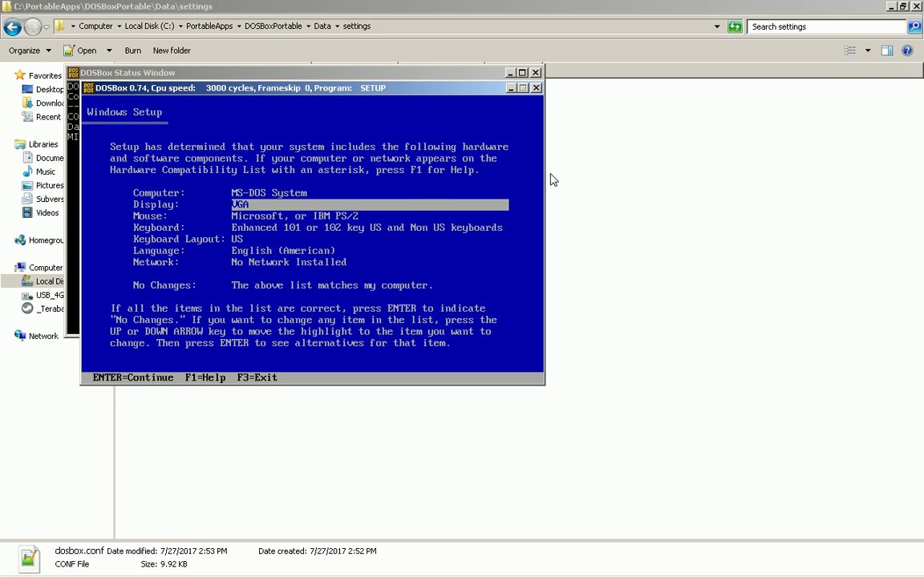
key(Down)
key(Down)
key(Down)
key(Down)
key(Down)
key(Down)
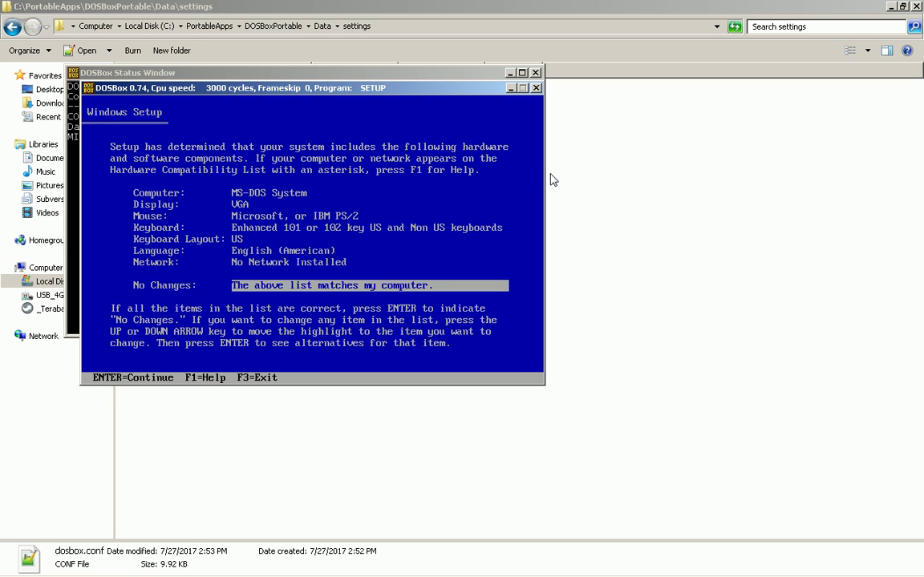
key(Return)
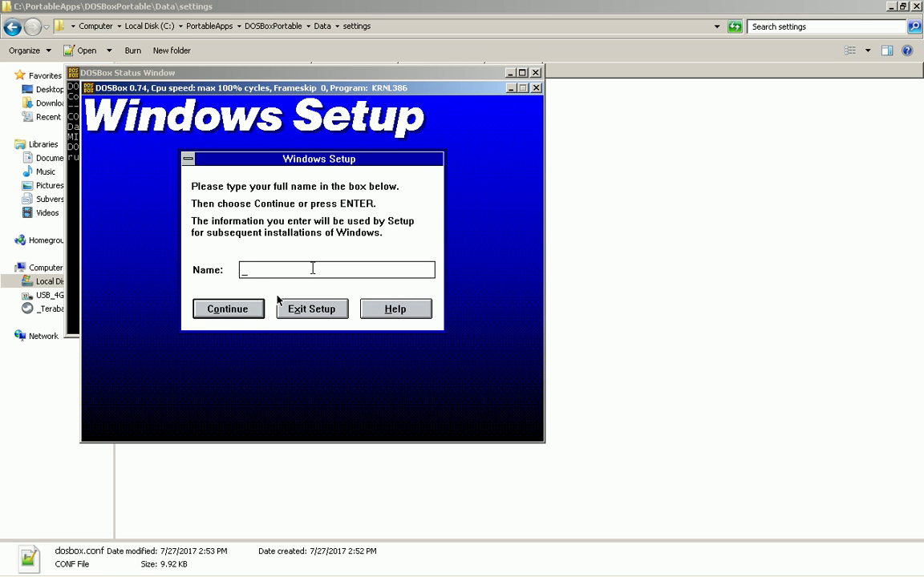
Step: Submit and verify the name for the Windows registration, and continue with all three optional setup tasks selected
click(227, 317)
click(215, 313)
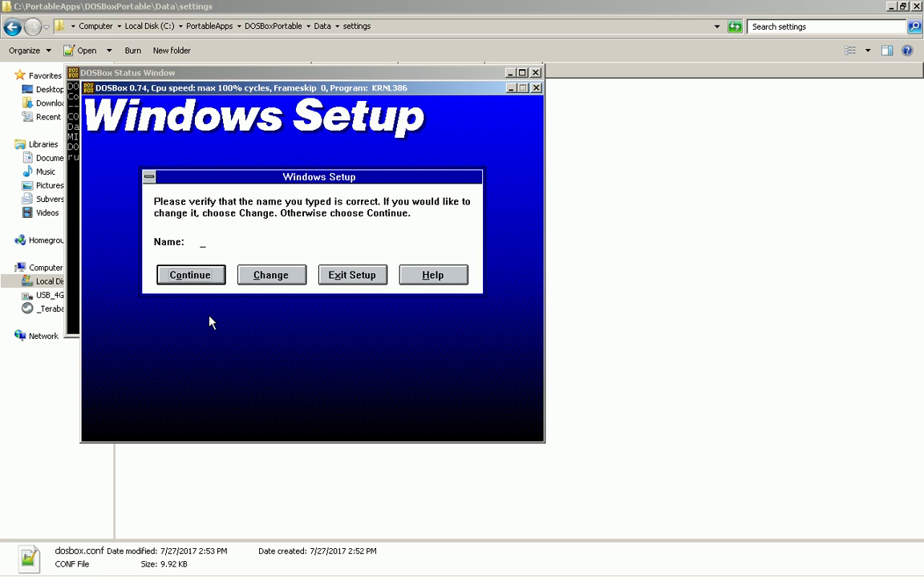
click(207, 275)
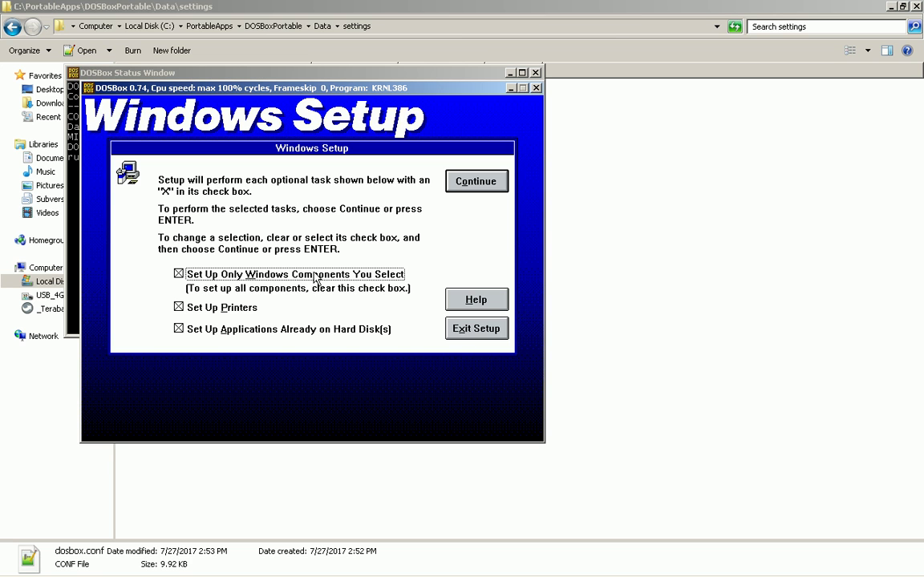
click(473, 183)
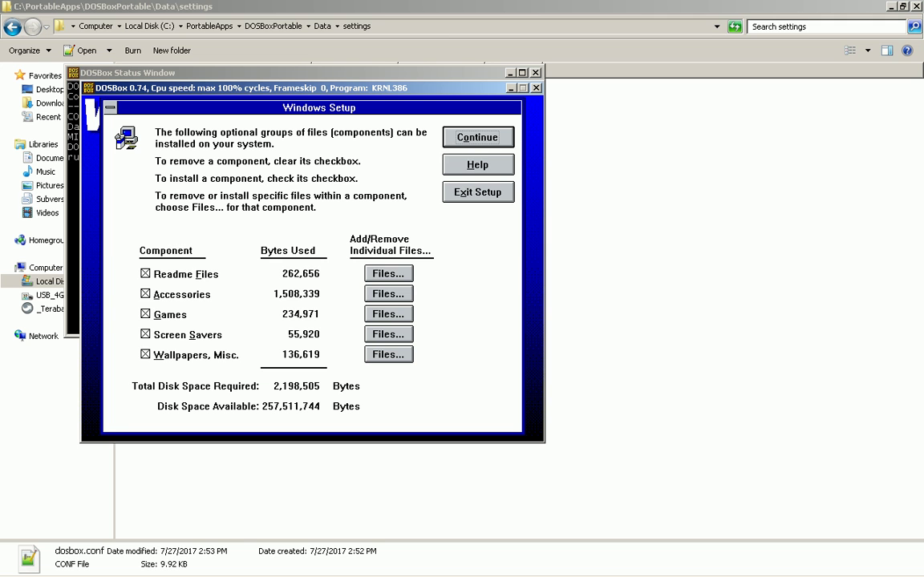
Step: Examine the individual file lists of the Readme Files and Accessories components down to the last Accessories entry
click(384, 273)
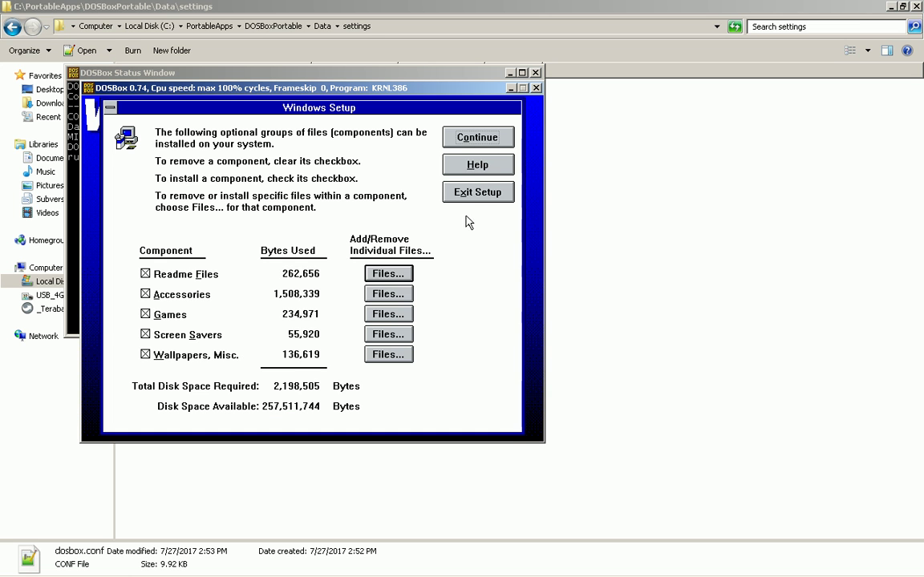
click(388, 294)
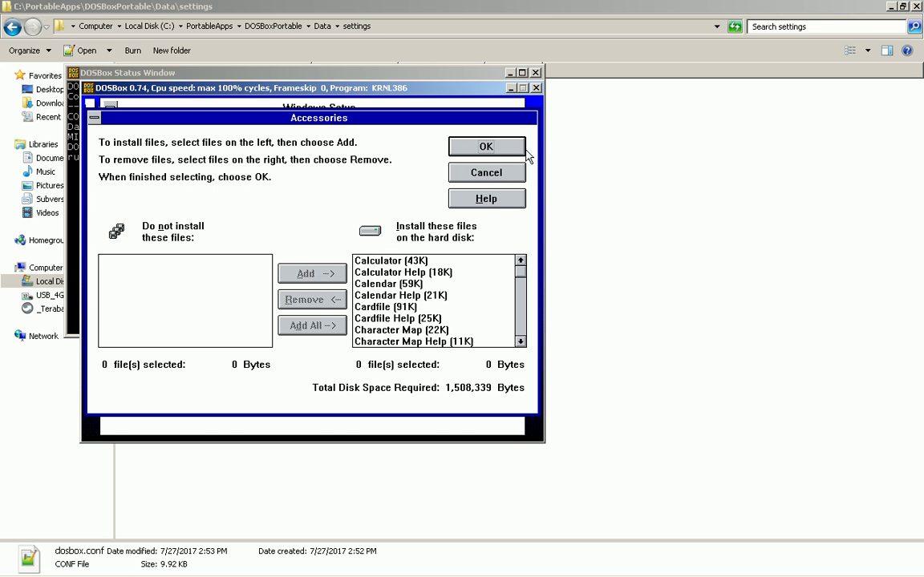
click(520, 317)
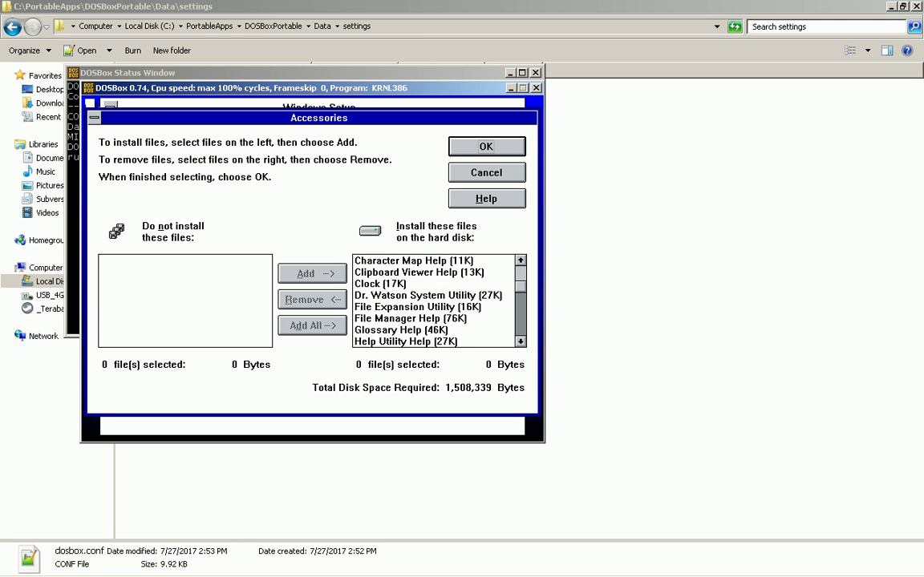
click(521, 273)
click(520, 343)
click(520, 343)
click(521, 343)
click(520, 343)
click(521, 343)
click(520, 343)
click(520, 343)
click(520, 343)
click(521, 343)
click(520, 343)
click(521, 343)
click(520, 343)
click(520, 343)
click(520, 344)
click(520, 343)
click(520, 343)
click(521, 343)
click(520, 343)
click(520, 343)
click(520, 343)
click(521, 344)
click(520, 344)
click(520, 343)
click(520, 343)
click(521, 343)
click(520, 343)
click(520, 343)
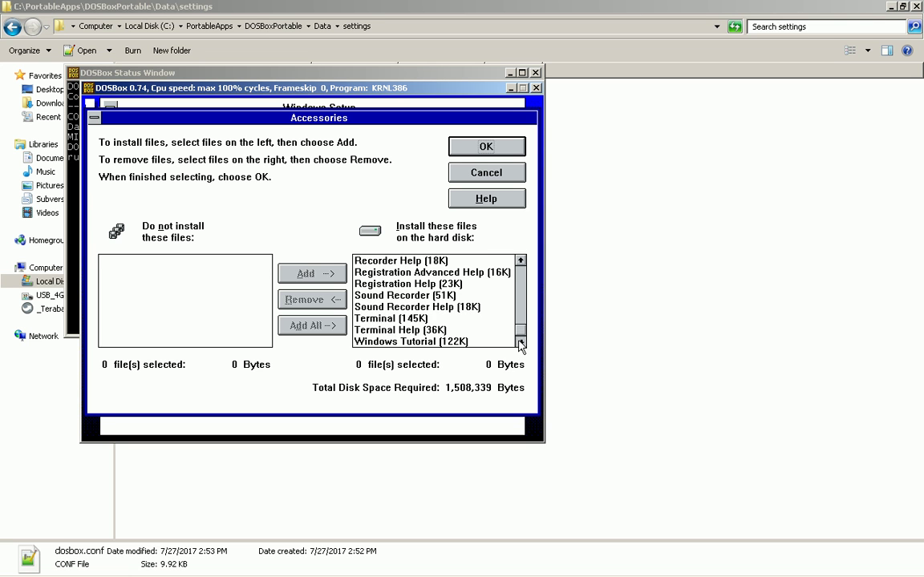
click(491, 149)
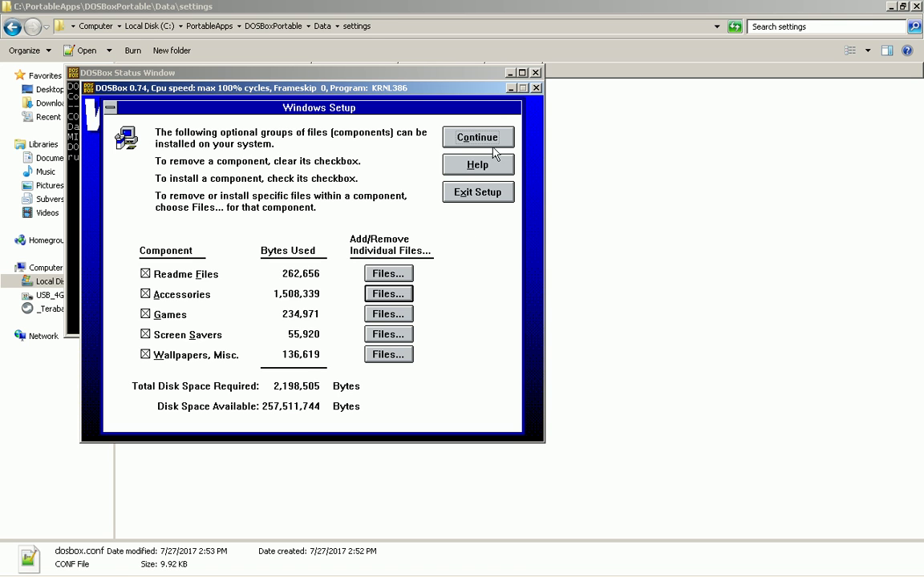
Step: Check the individual files offered for the Games and Screen Savers components
click(404, 315)
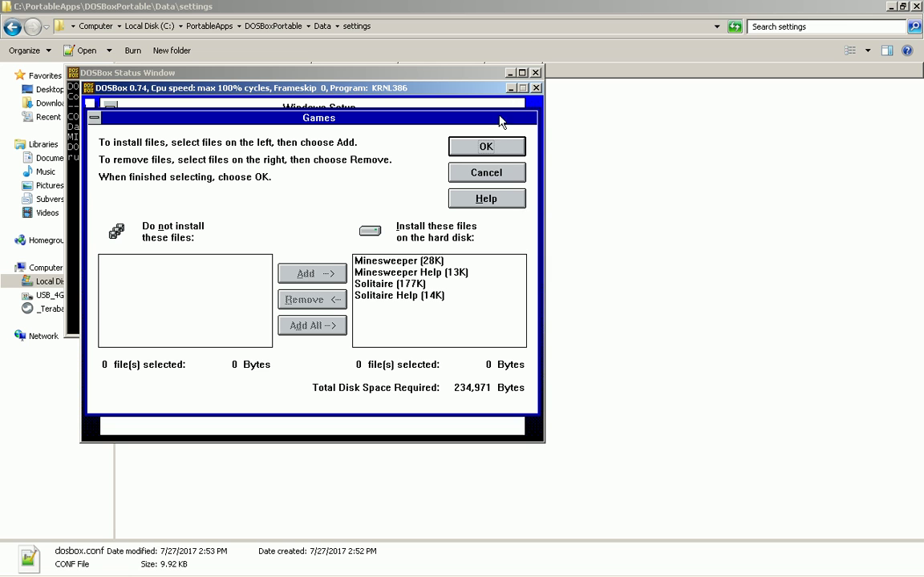
click(497, 147)
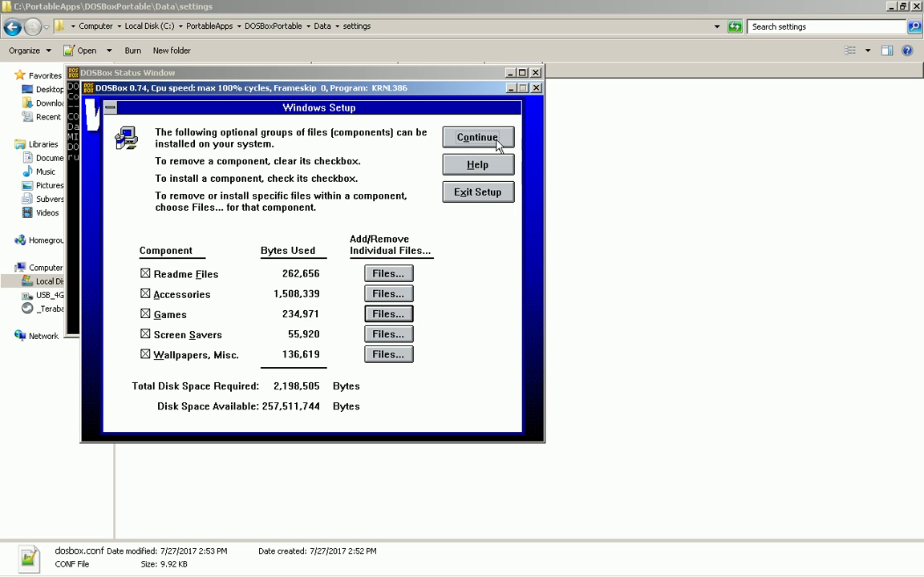
click(379, 336)
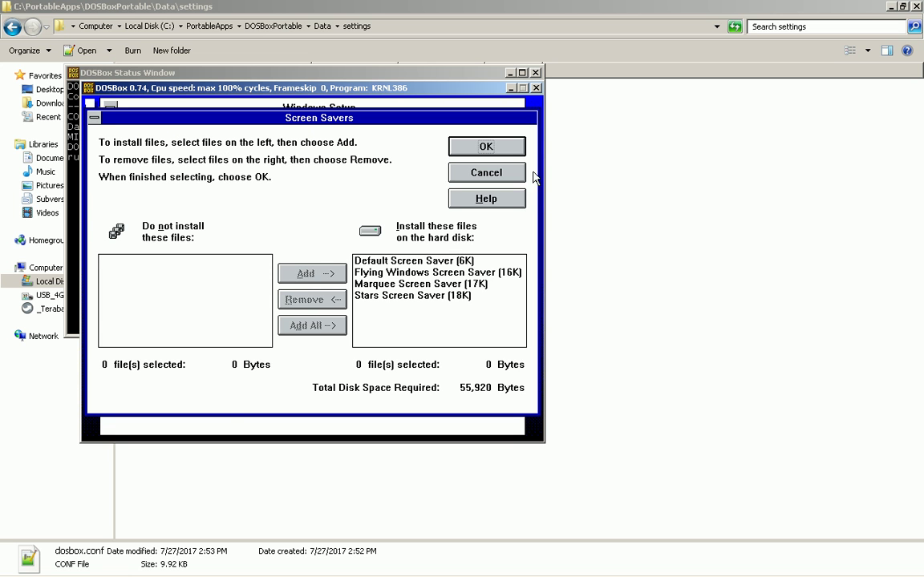
click(471, 146)
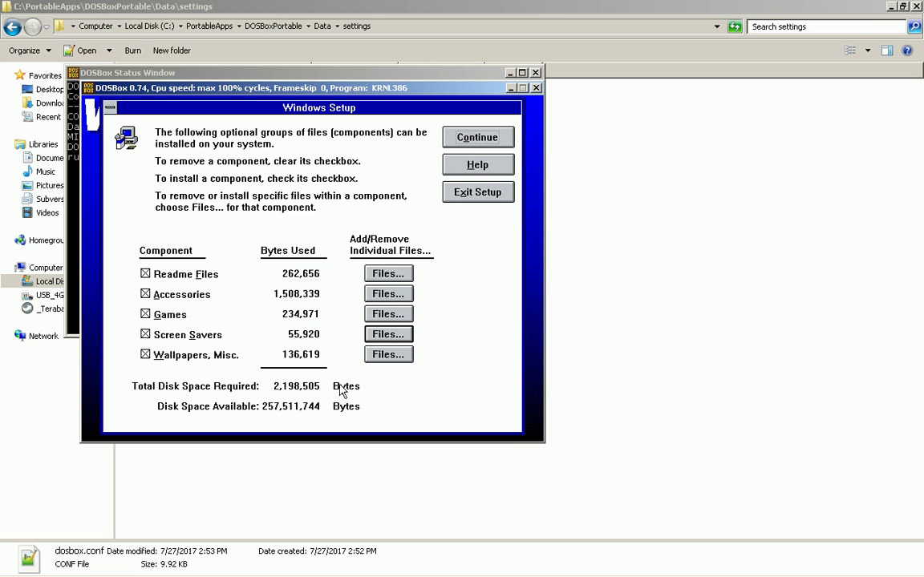
Step: Examine the individual files of the Wallpapers, Misc. component down to the last entry and accept the list
click(389, 356)
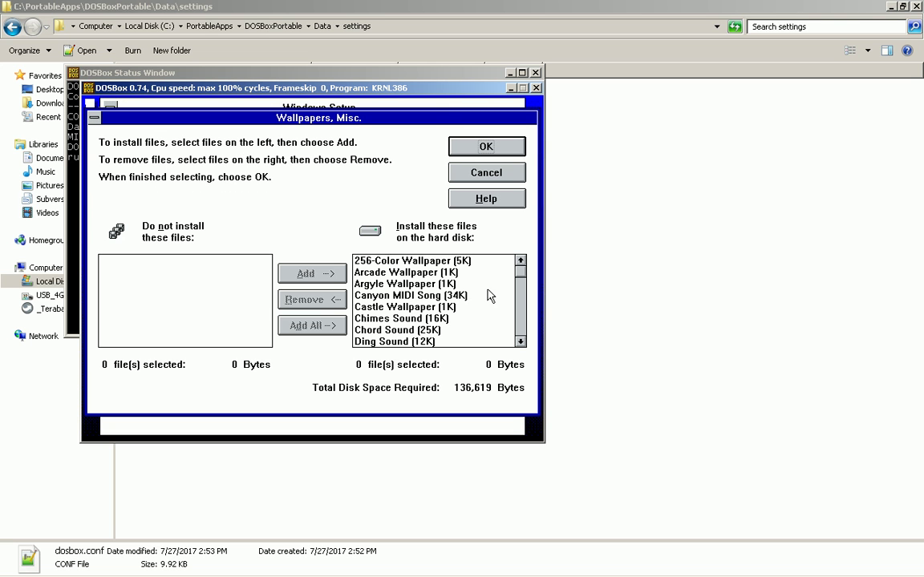
click(520, 342)
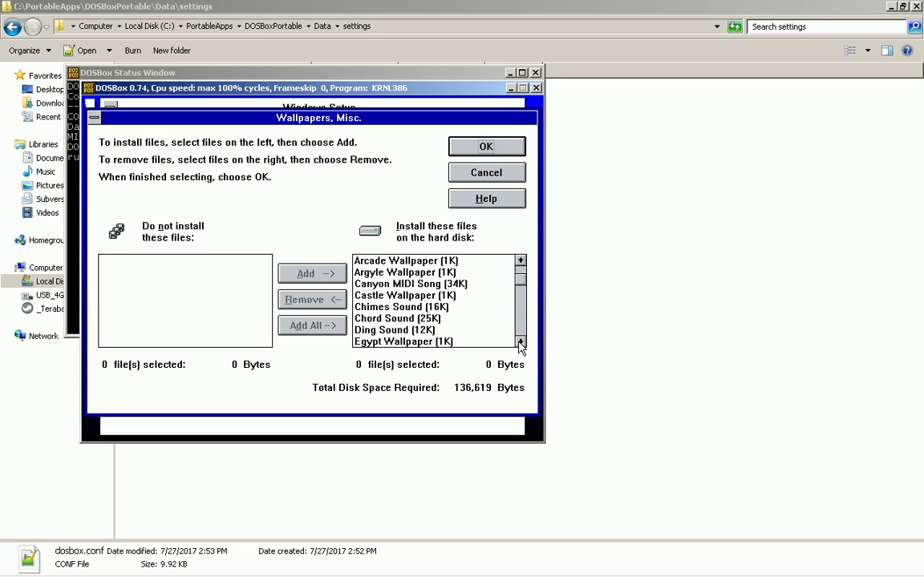
click(520, 341)
click(521, 341)
click(521, 342)
click(520, 341)
click(520, 341)
click(520, 341)
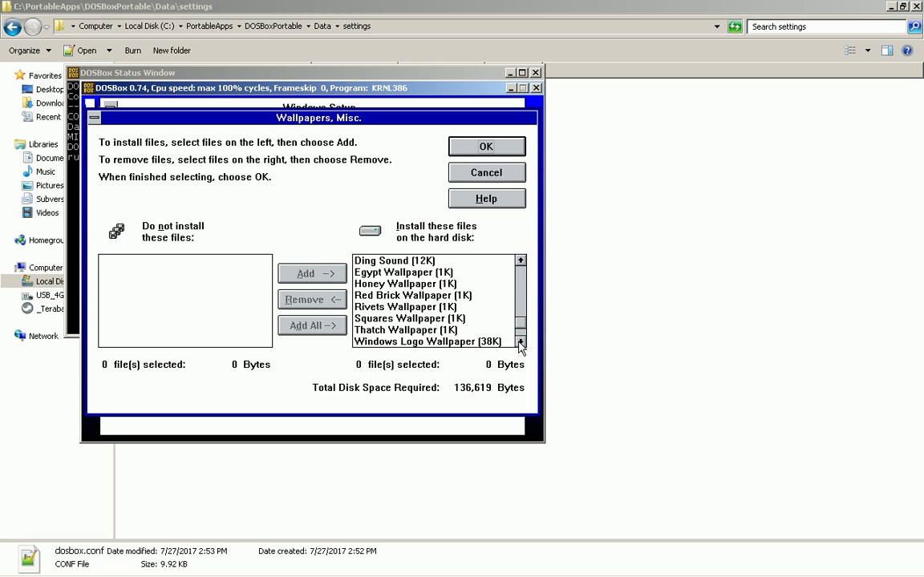
click(520, 341)
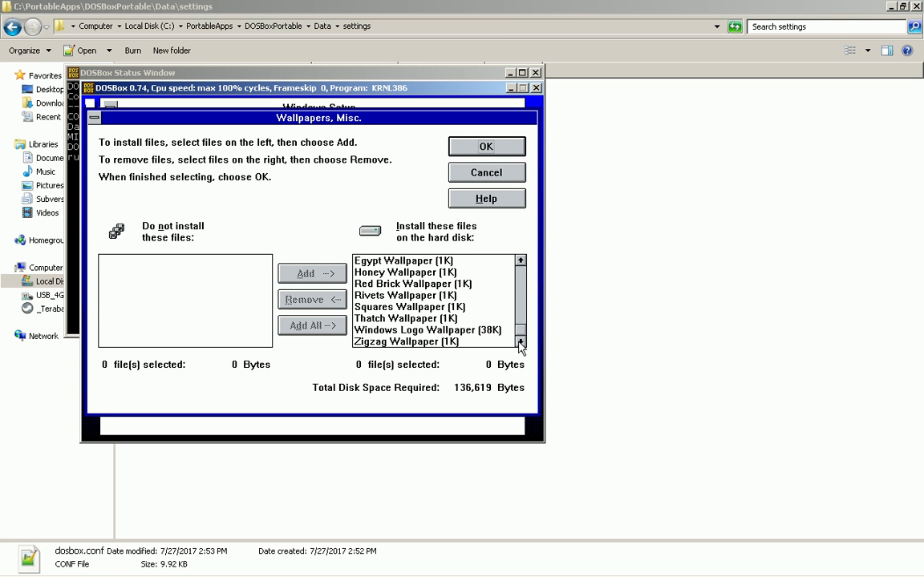
click(489, 147)
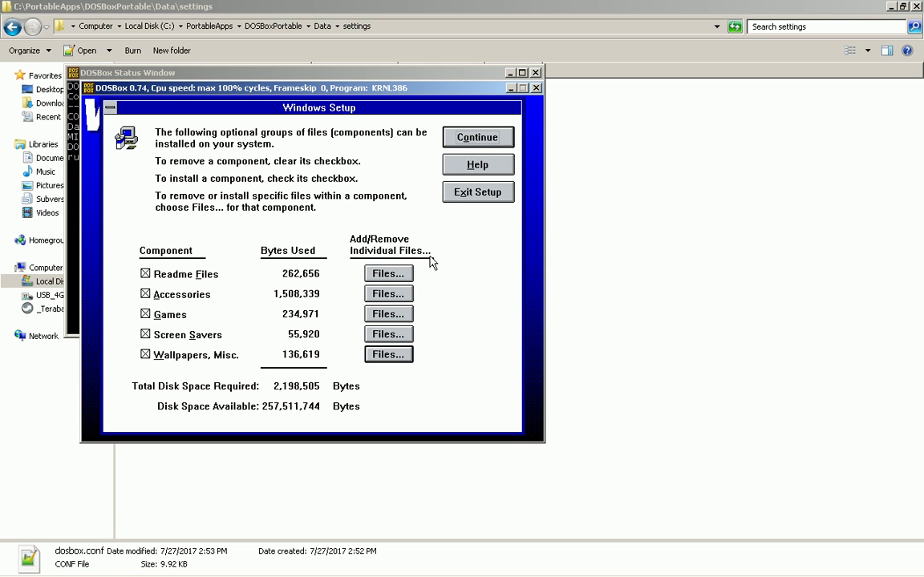
Step: Continue with all optional components selected and accept the proposed temporary virtual memory settings on drive C:
click(465, 140)
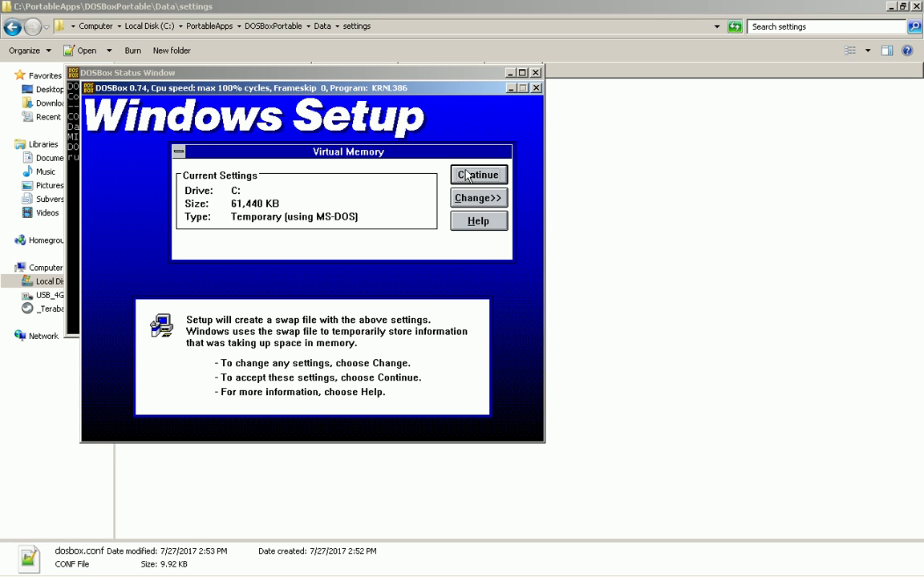
click(179, 151)
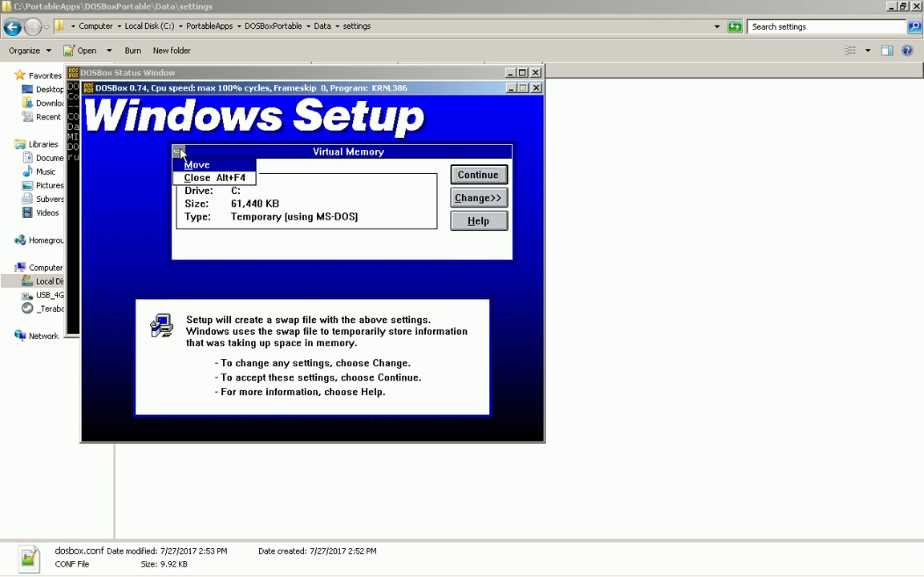
click(333, 155)
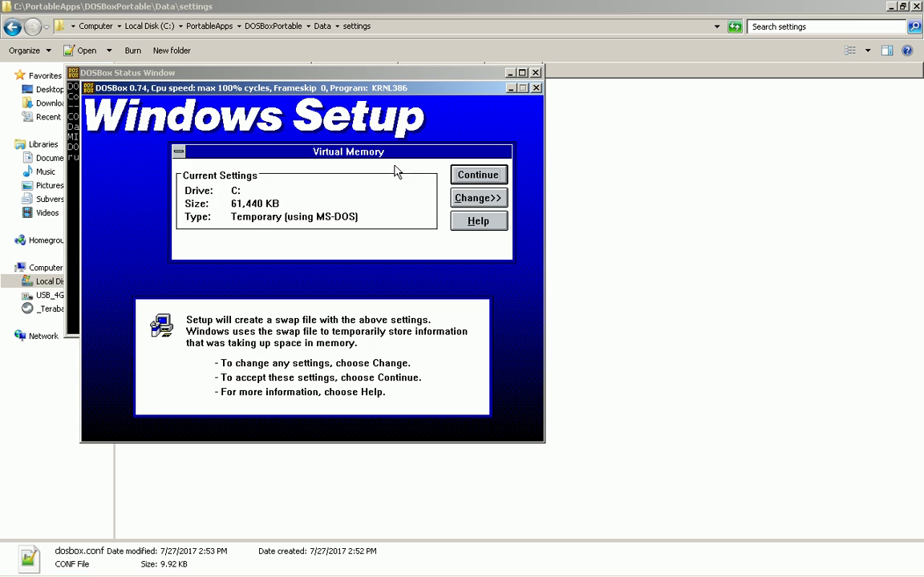
click(470, 179)
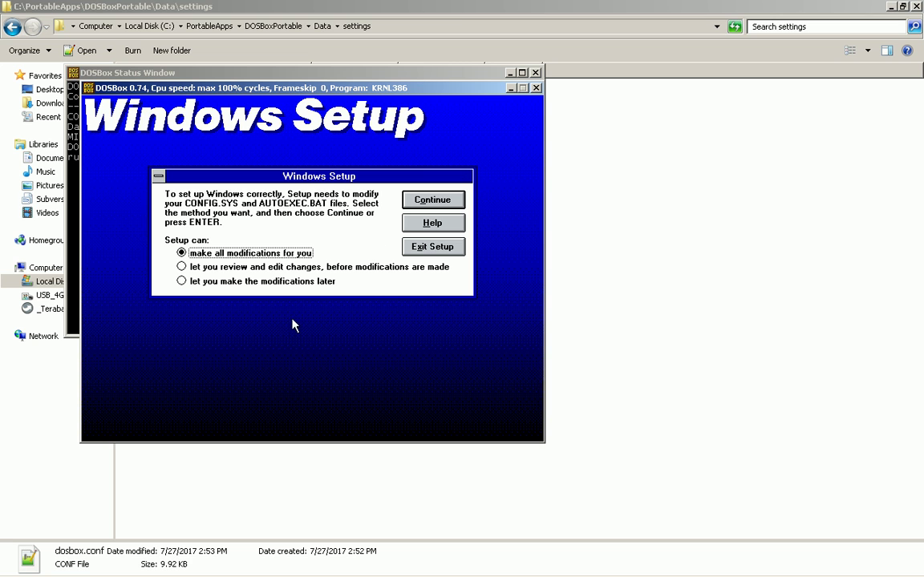
Step: Choose to review and edit the startup file changes before modification, and accept the proposed AUTOEXEC.BAT
click(319, 271)
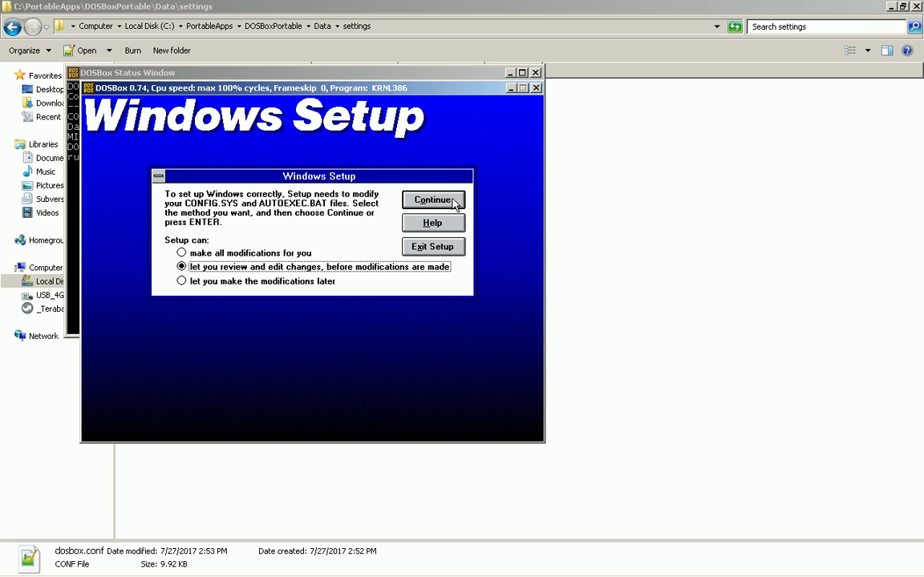
click(455, 202)
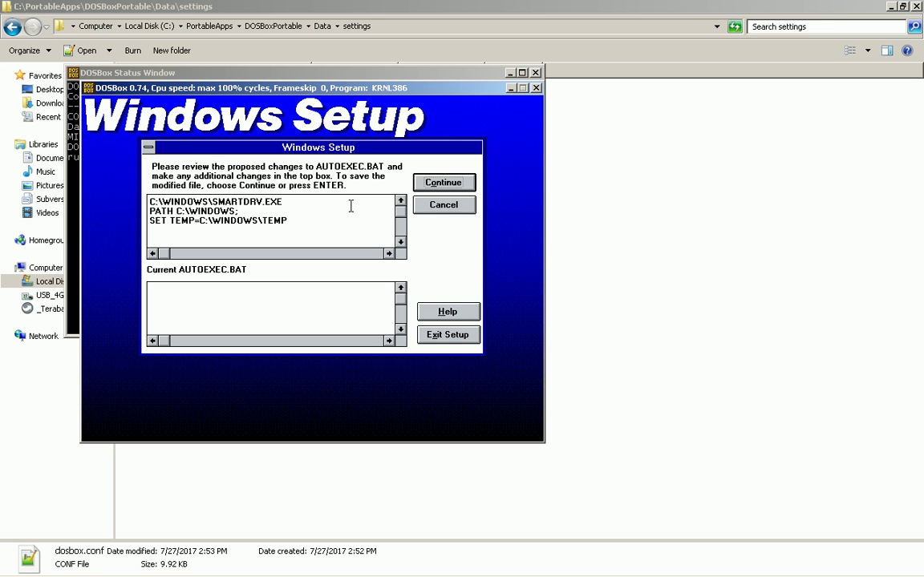
click(443, 183)
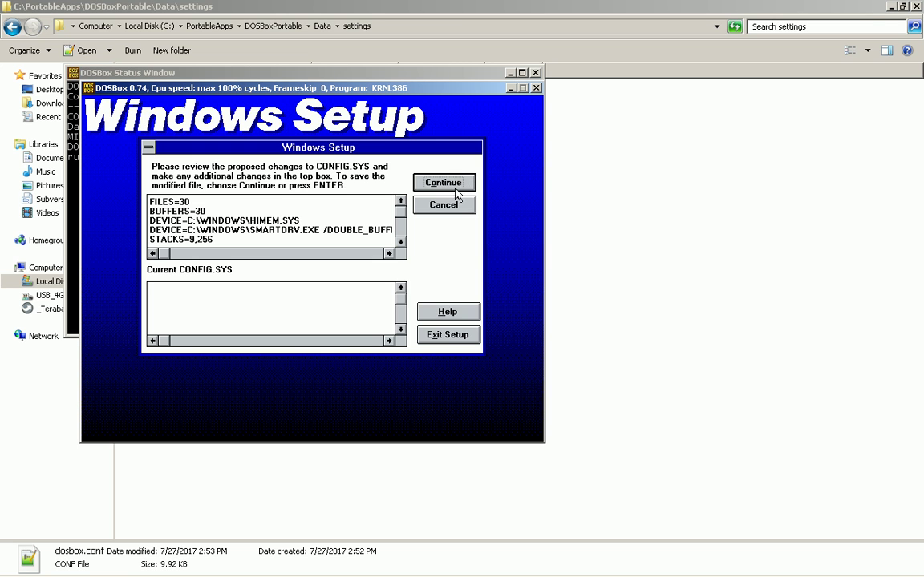
Step: Review the proposed CONFIG.SYS changes to the end, accept them and acknowledge the file creation notice
click(400, 241)
click(400, 244)
click(449, 183)
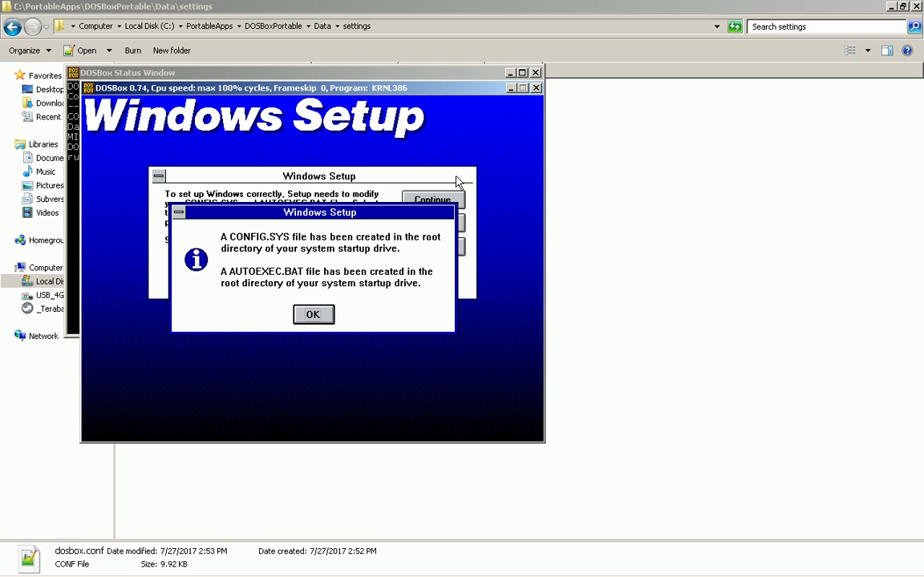
click(312, 314)
click(313, 316)
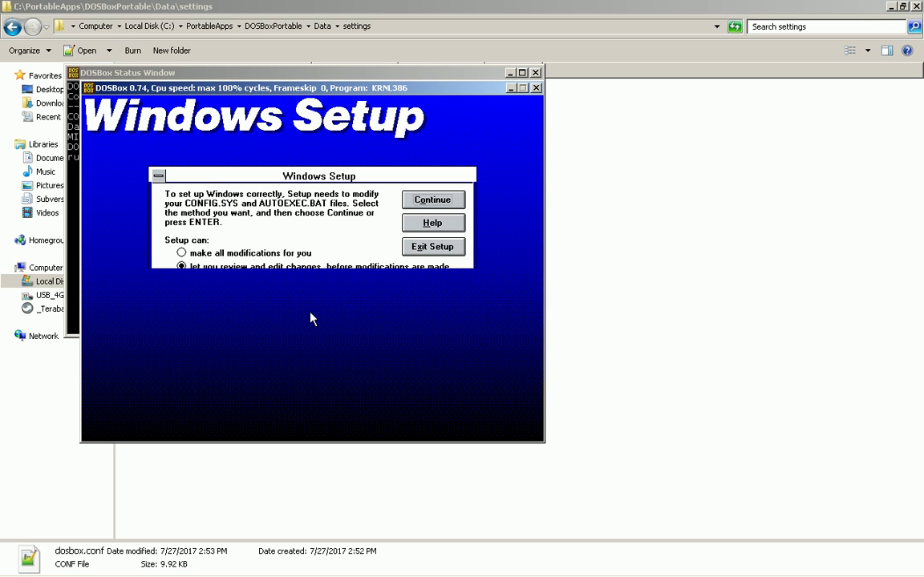
key(Return)
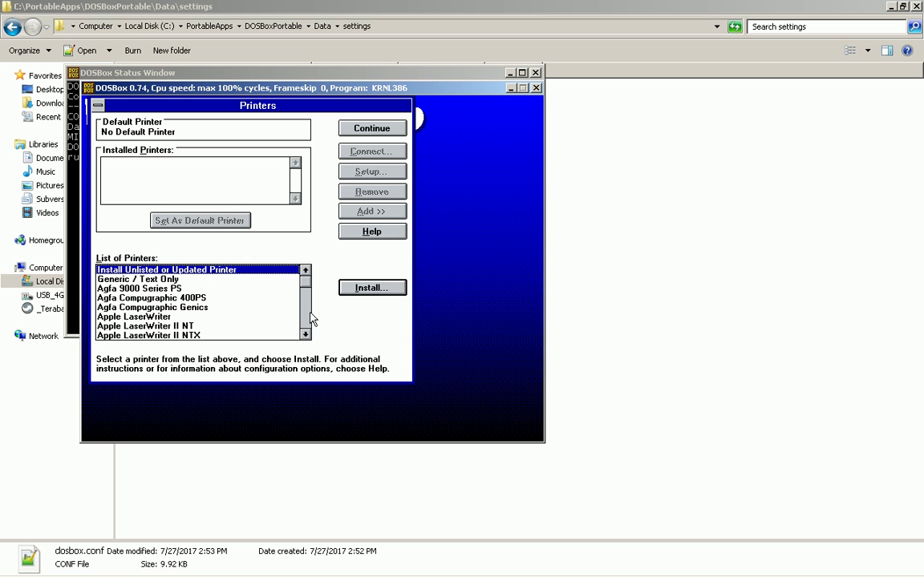
Step: Look through the whole list of printers offered for installation, from the first entry to Wang LDP8
key(End)
key(Up)
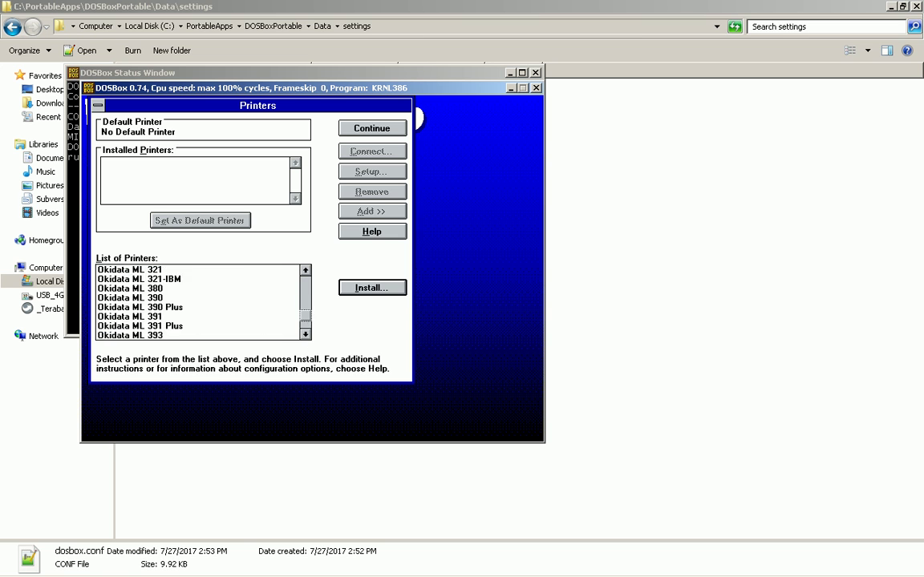
click(306, 303)
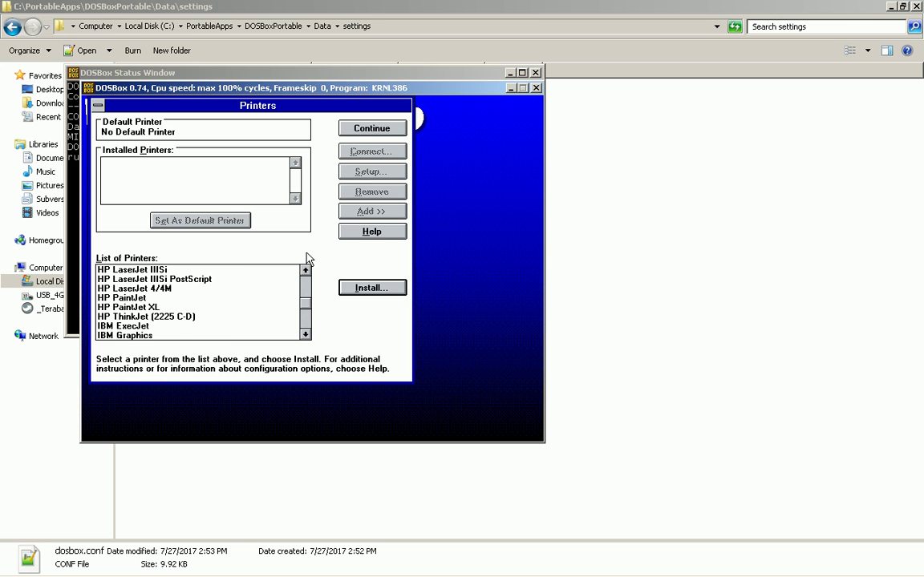
key(Home)
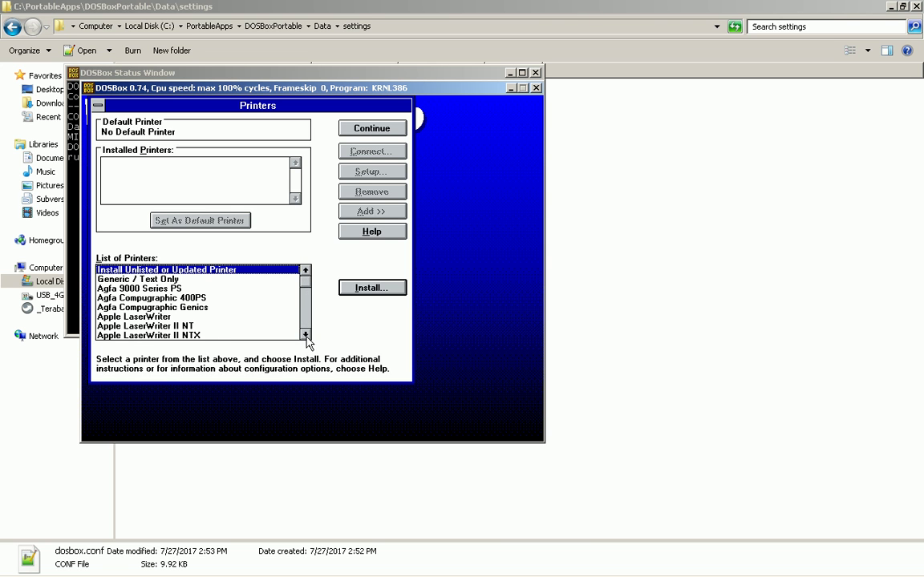
key(End)
key(Up)
key(Up)
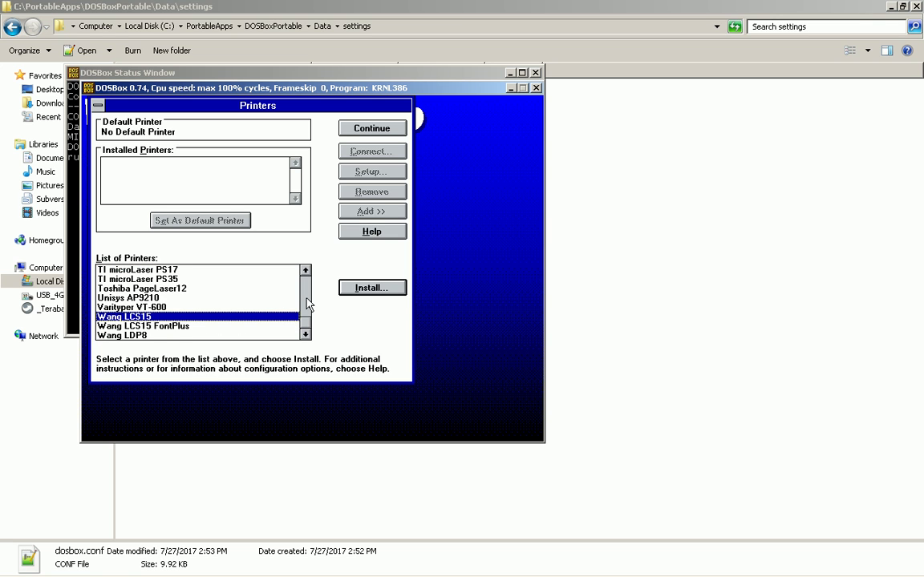
click(281, 306)
mouse_move(271, 298)
mouse_down()
mouse_move(257, 296)
mouse_move(256, 316)
mouse_move(271, 308)
mouse_up()
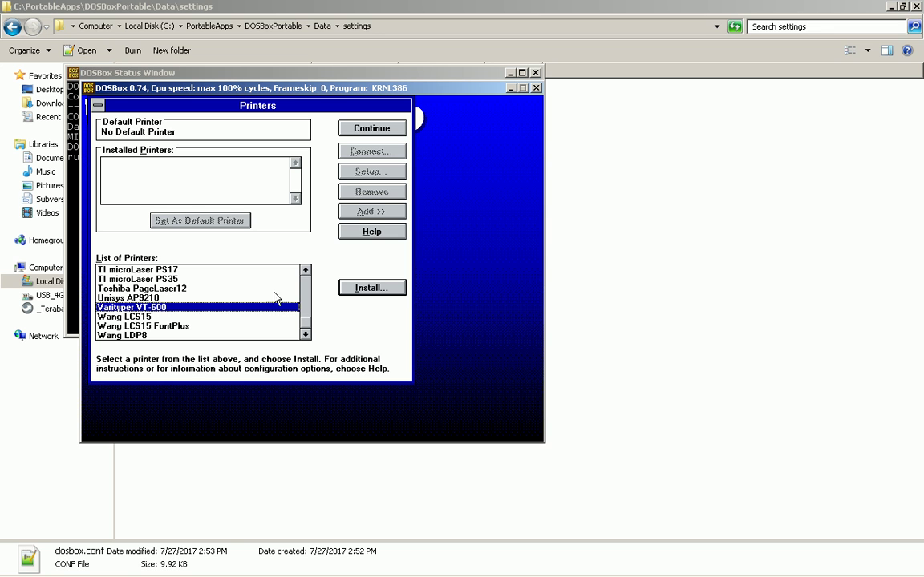
click(305, 297)
click(305, 298)
drag(305, 327, 305, 277)
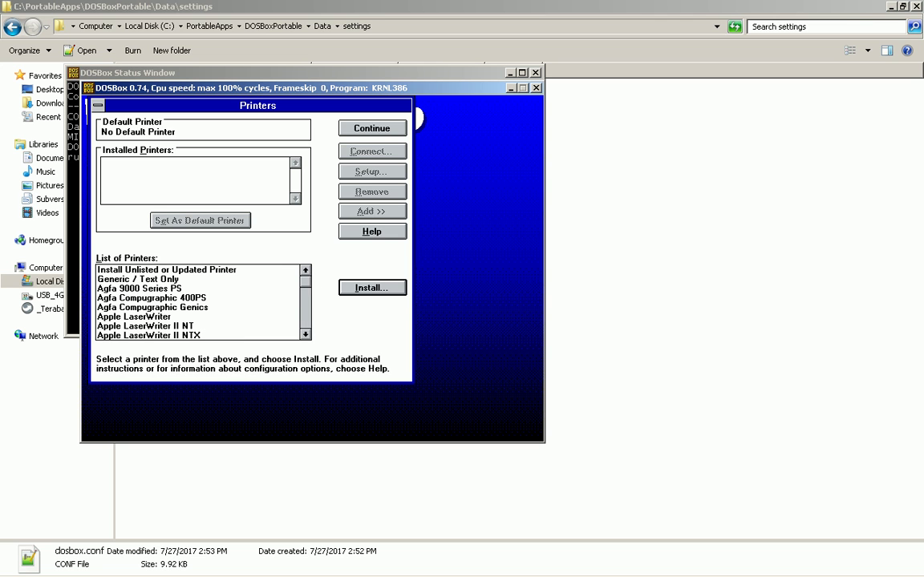
click(304, 335)
click(305, 335)
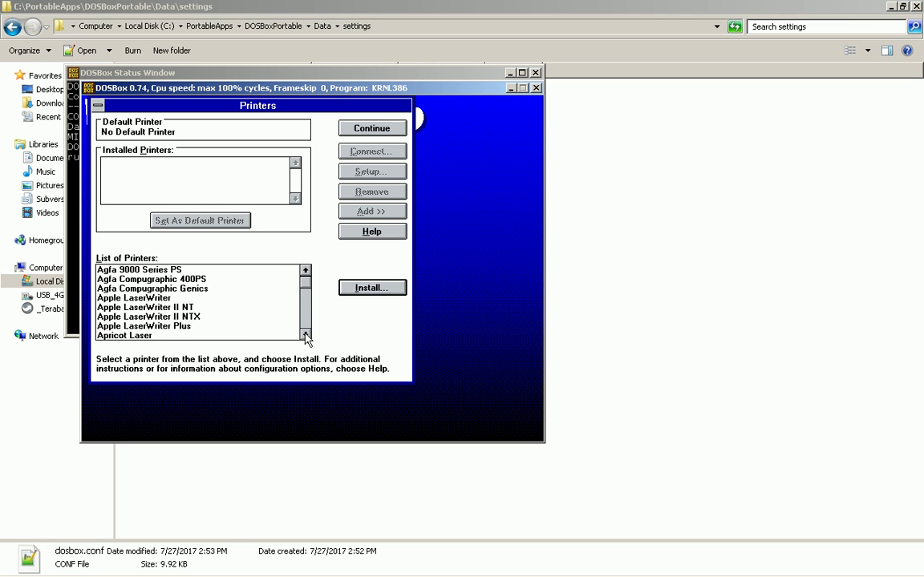
drag(305, 336, 305, 337)
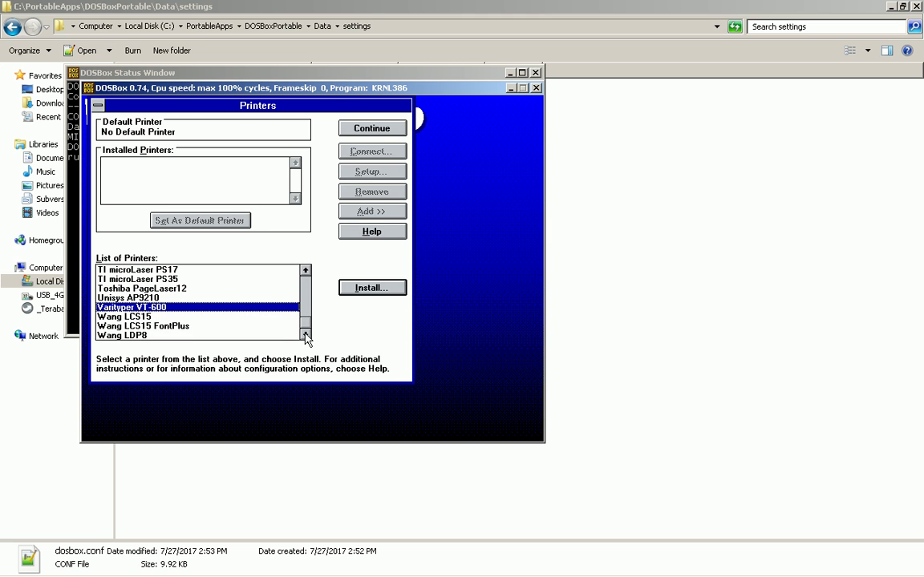
drag(305, 338, 306, 338)
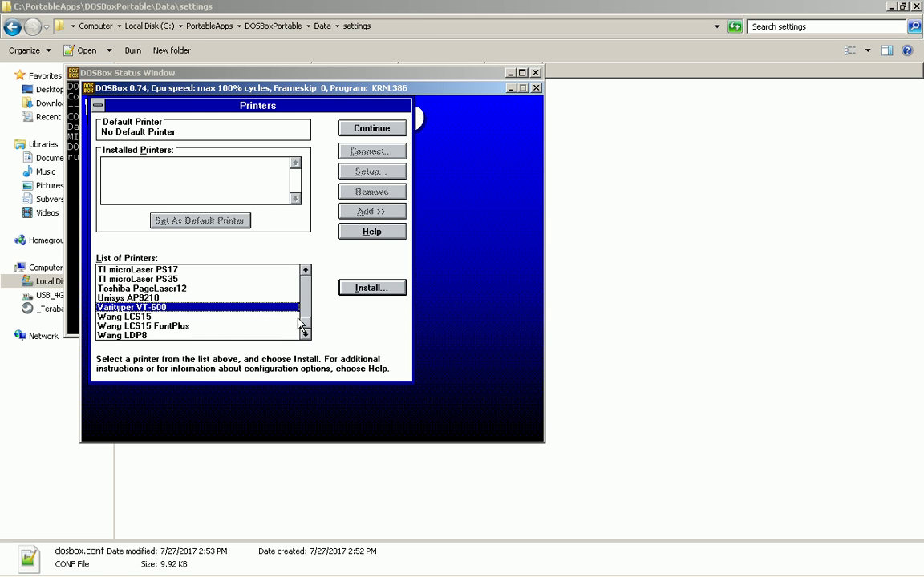
click(221, 334)
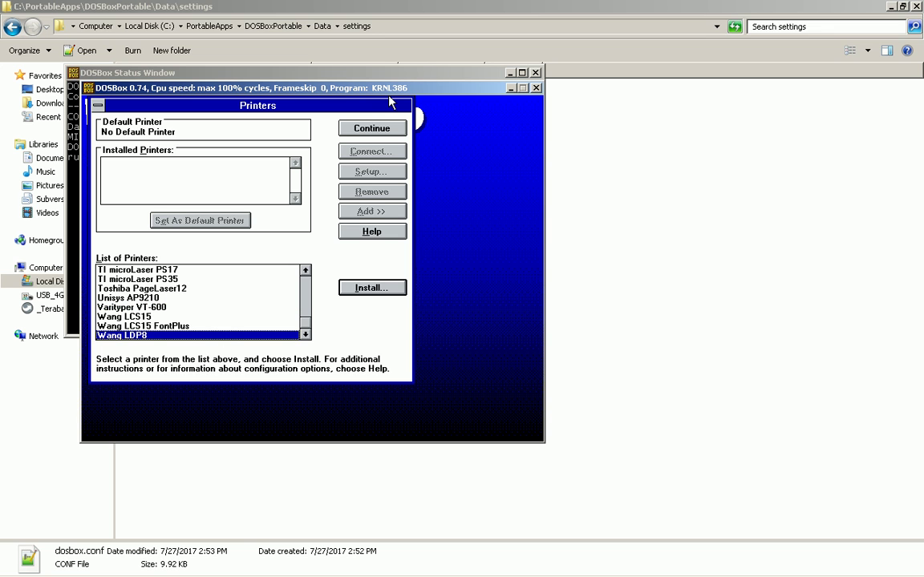
Step: Continue without installing a printer, and have Setup search the Path for applications
click(383, 130)
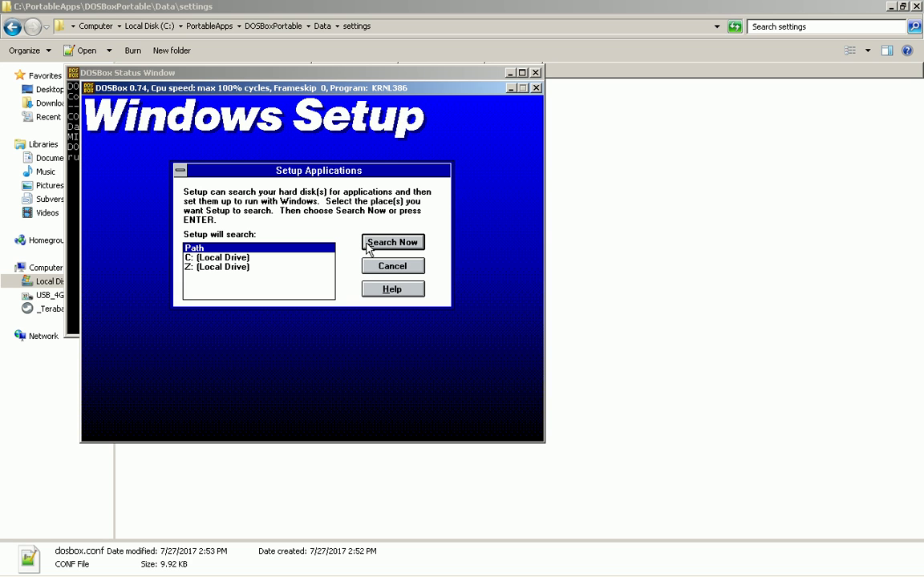
click(371, 243)
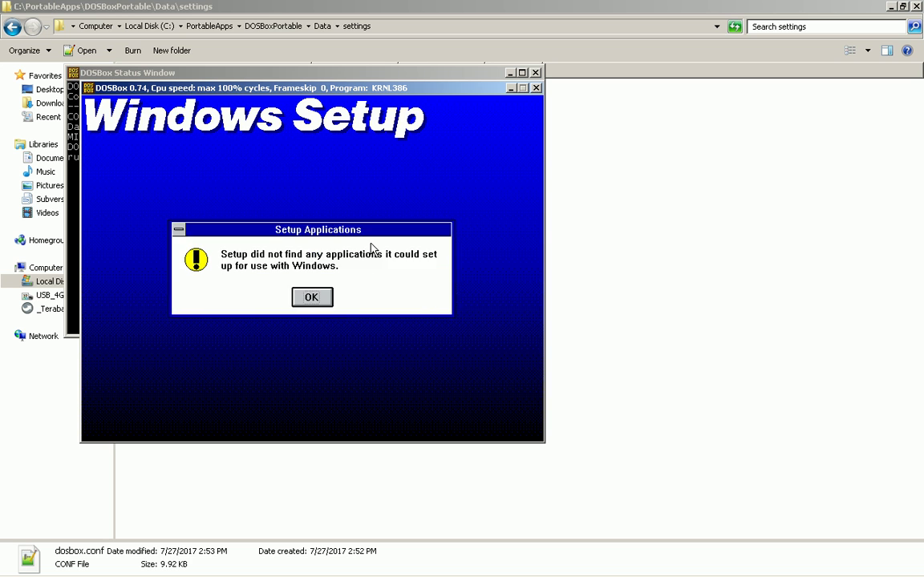
click(324, 300)
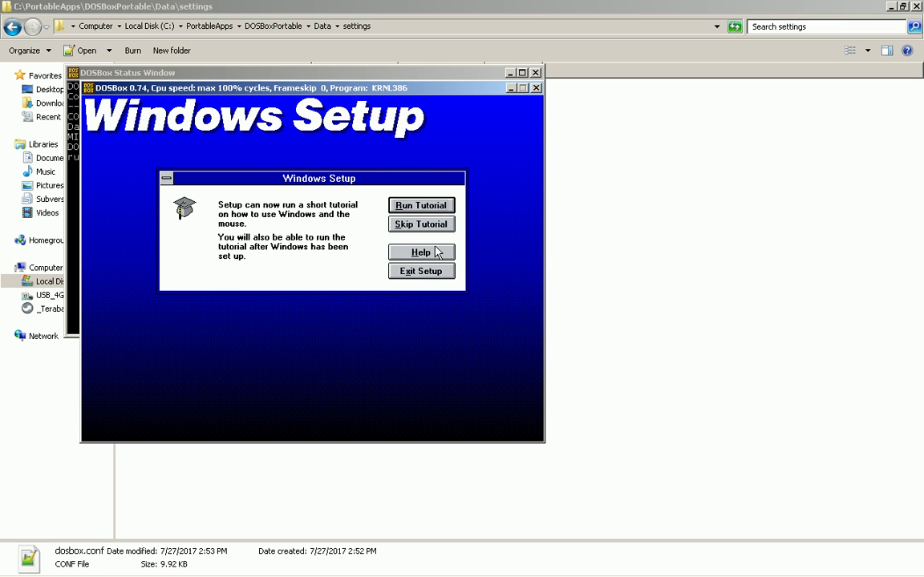
Step: Run the Windows tutorial's Mouse lesson for the right hand and advance to the exercise of pointing at the numbered shapes
click(424, 209)
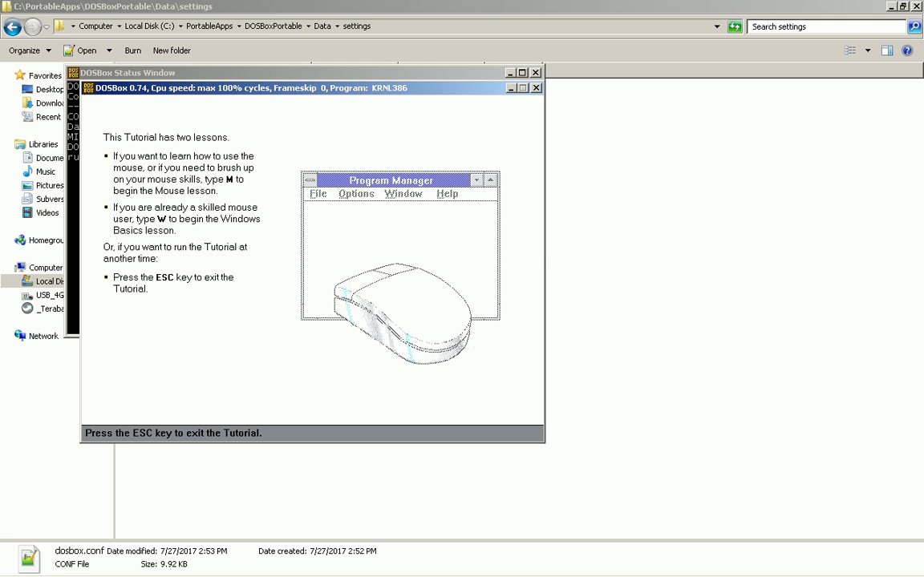
key(m)
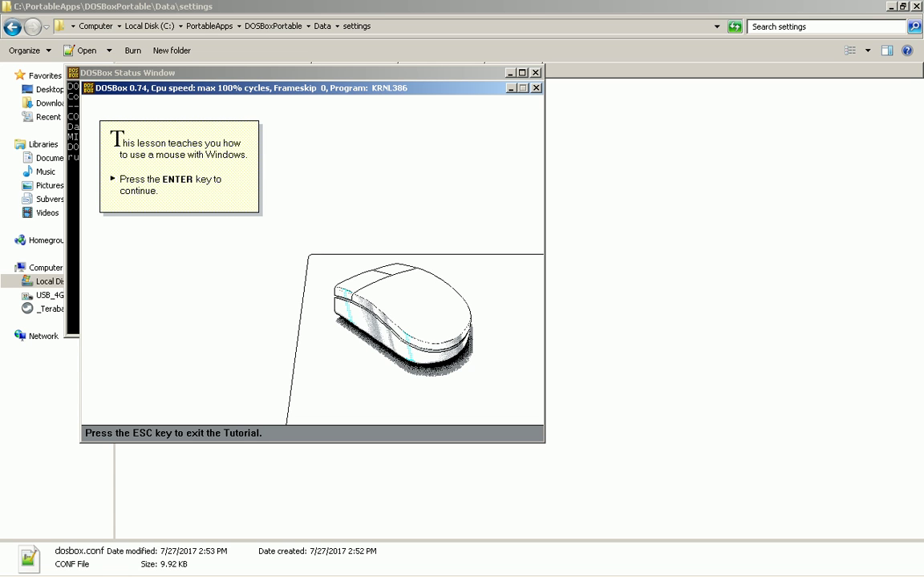
key(Return)
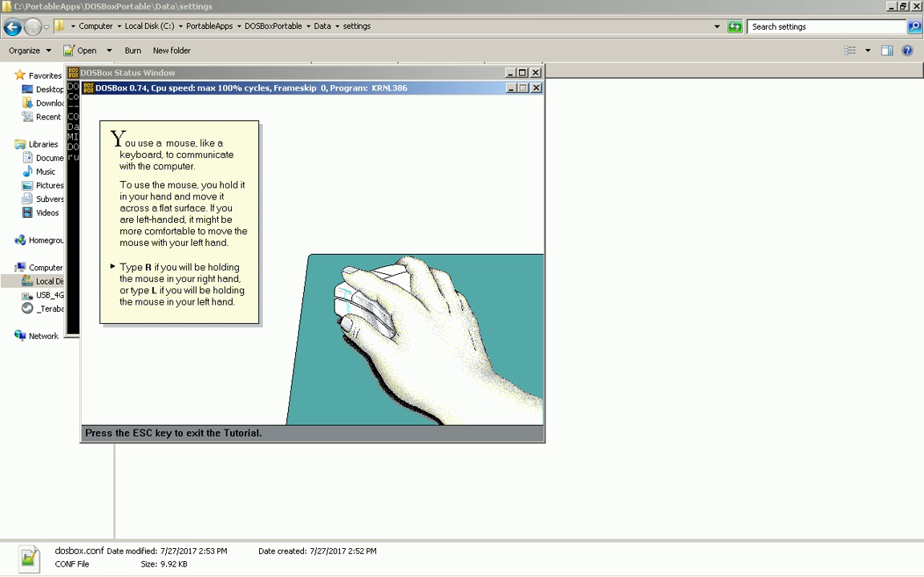
key(r)
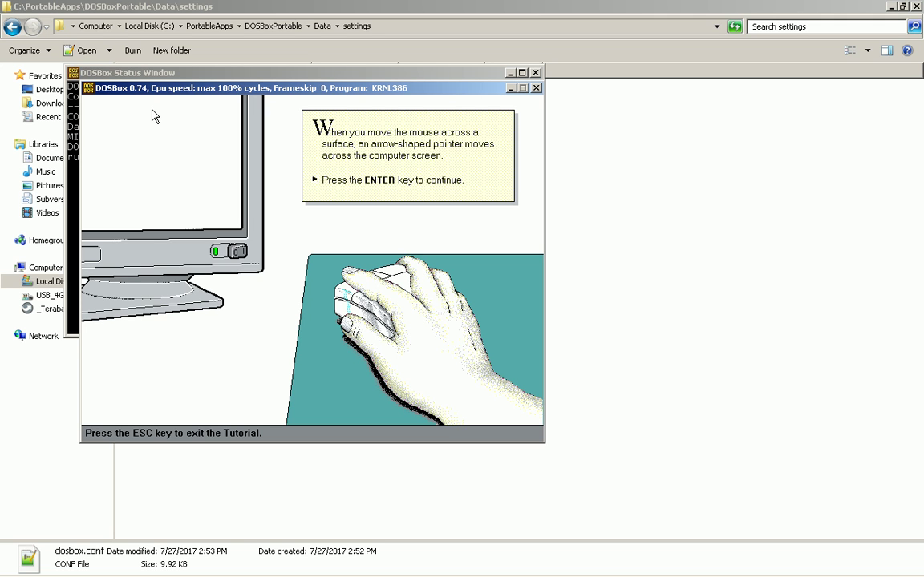
key(Return)
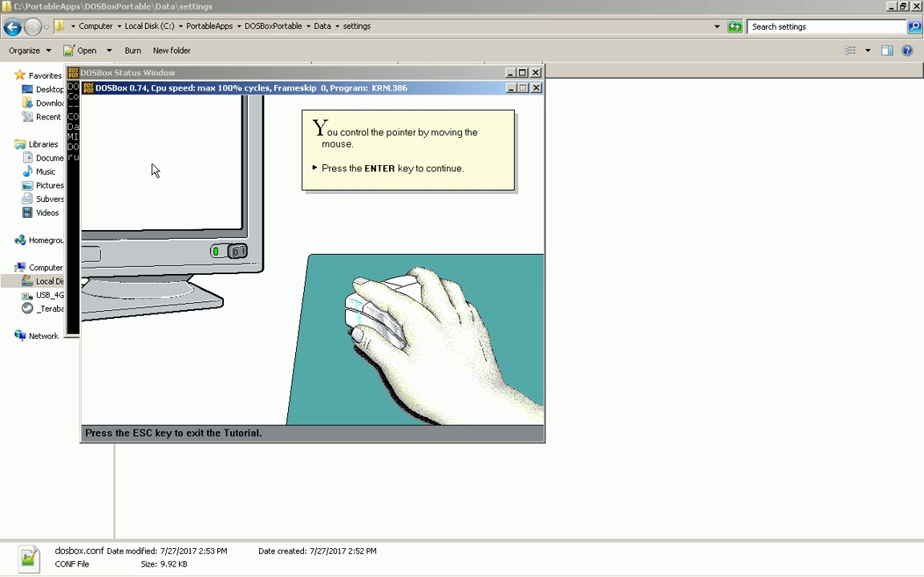
key(Return)
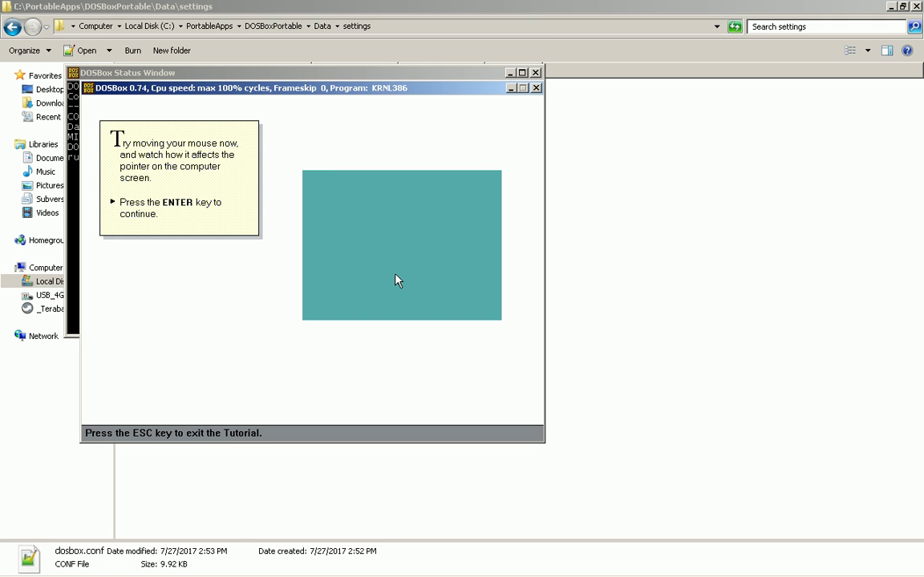
key(Return)
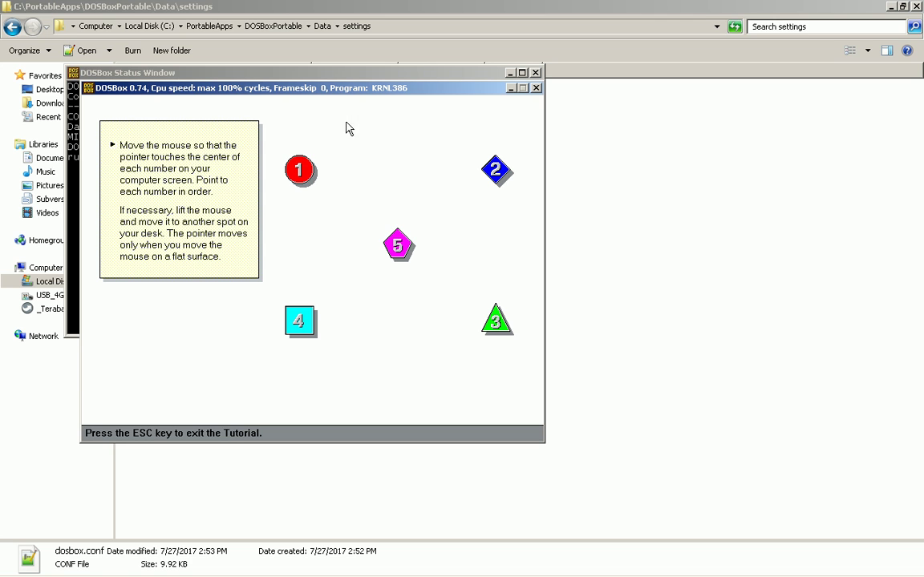
Step: Complete the pointing exercise by touching the centre of the numbered shapes in order from 1 to 5
mouse_move(306, 176)
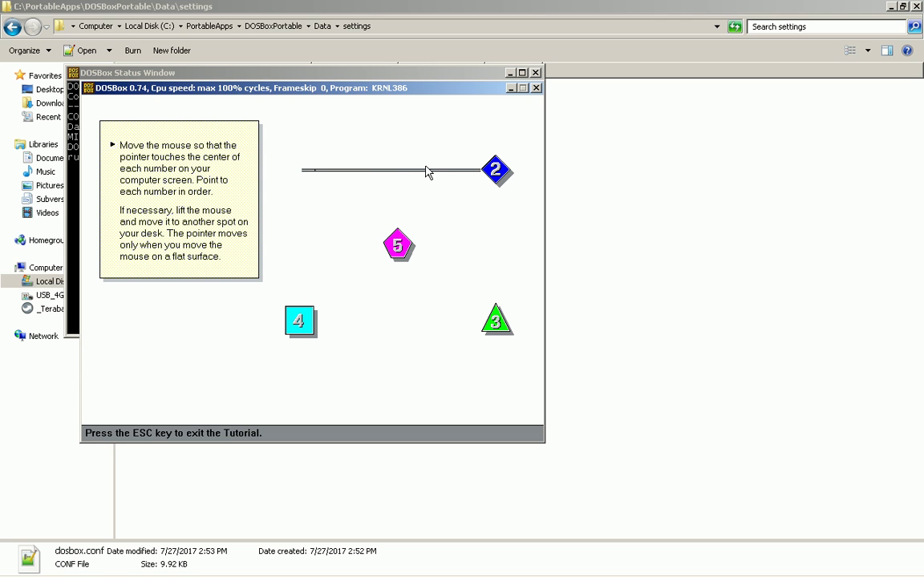
mouse_move(492, 175)
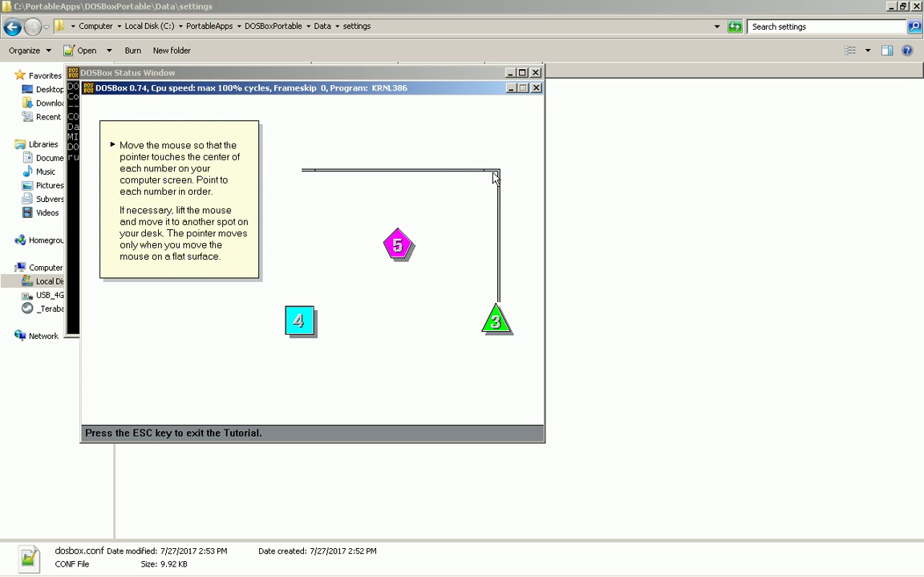
mouse_move(494, 324)
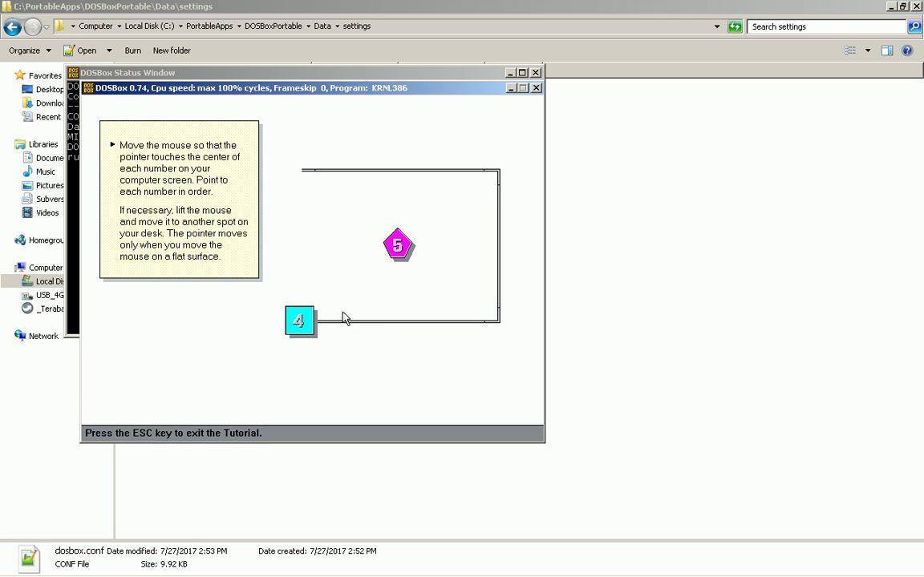
mouse_move(299, 321)
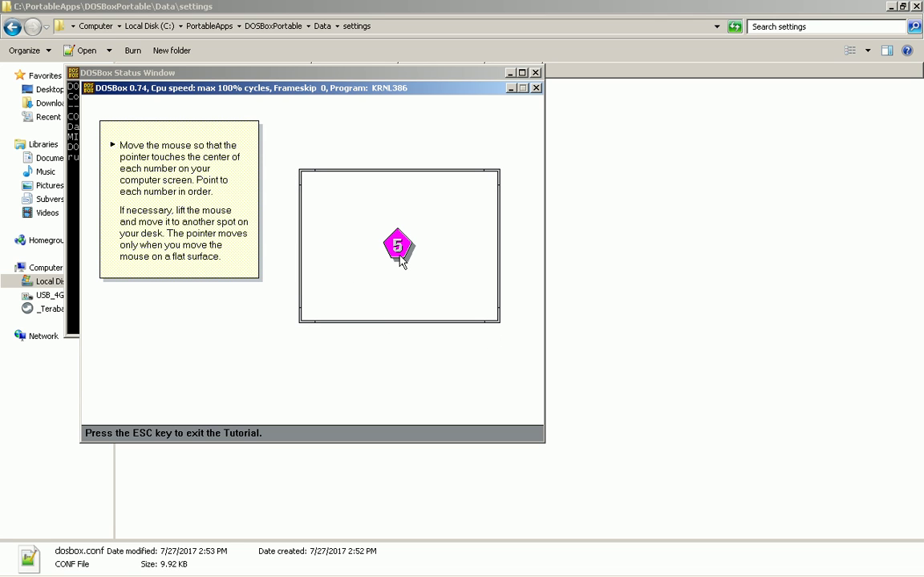
mouse_move(400, 254)
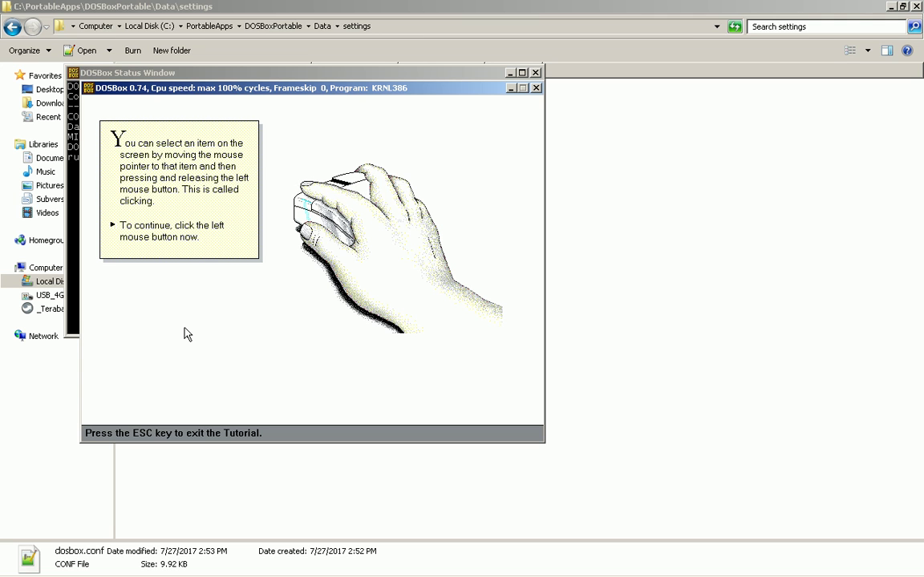
Step: Complete the single-selection exercise on Program Manager's Control-menu box, title bar, Minimize and Maximize buttons, menu bar, and Main and Accessories group icons
click(187, 334)
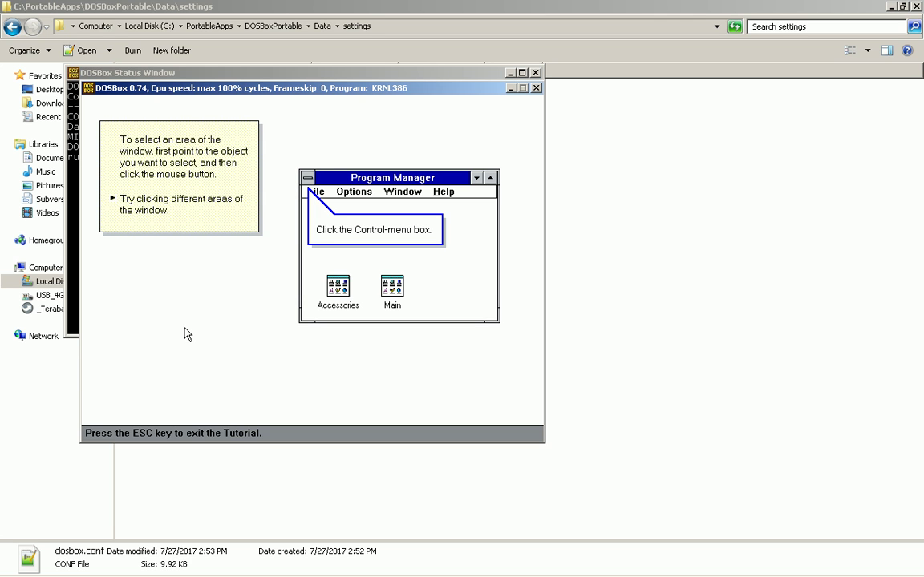
click(309, 178)
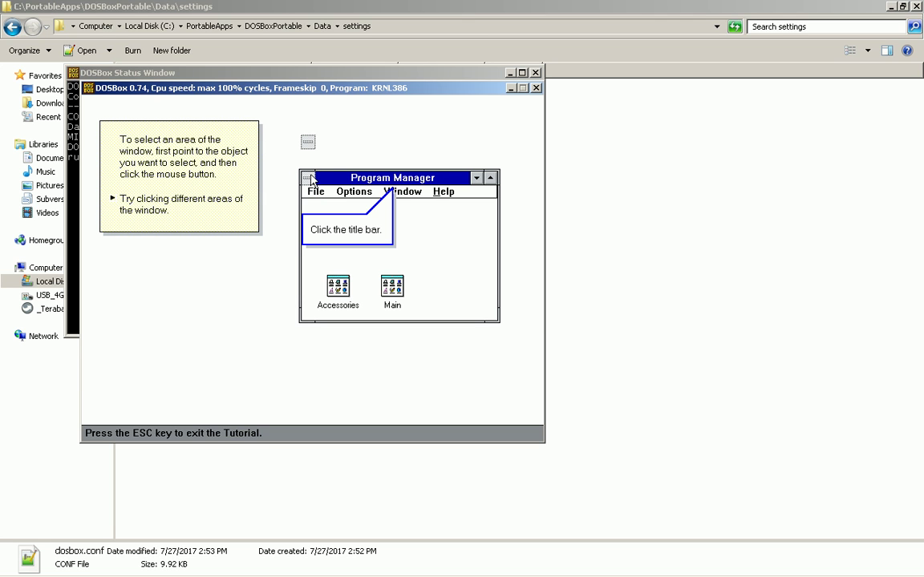
click(409, 176)
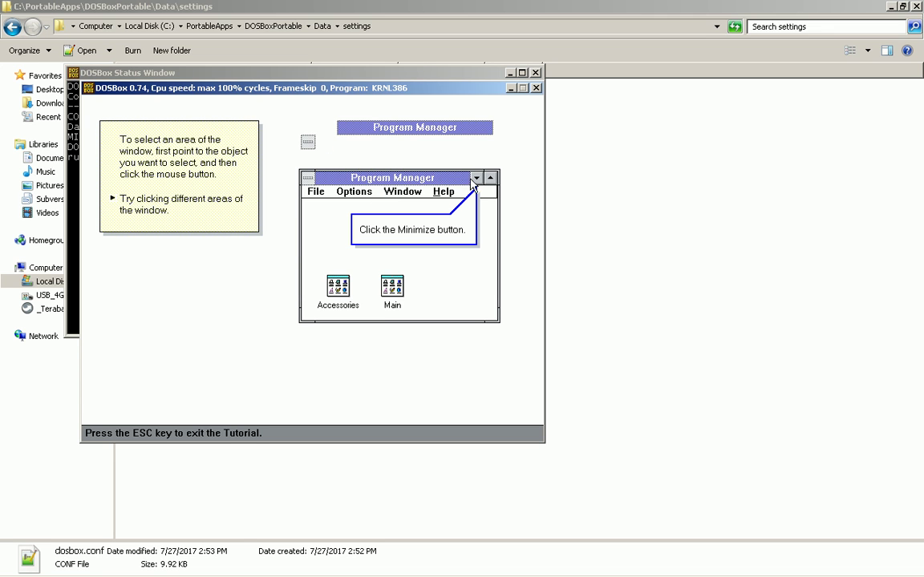
click(476, 177)
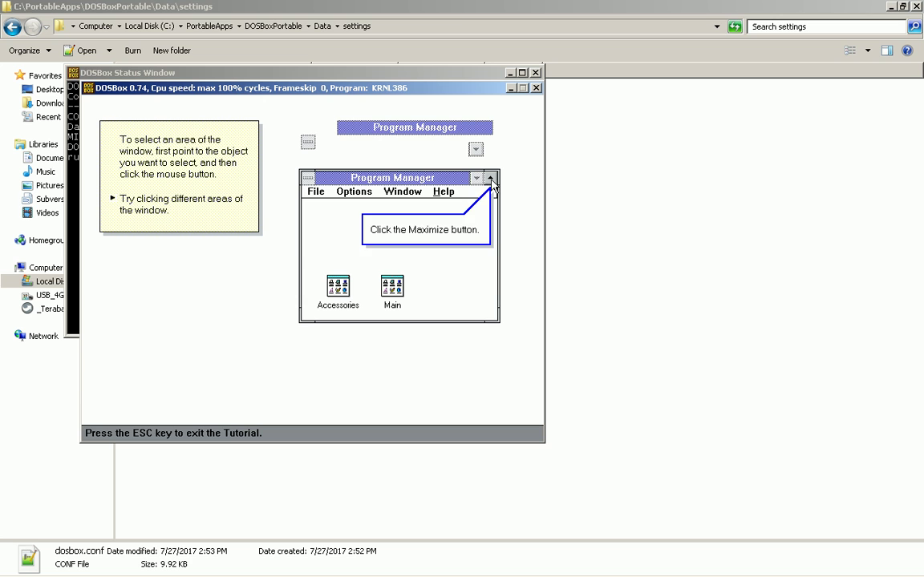
click(490, 178)
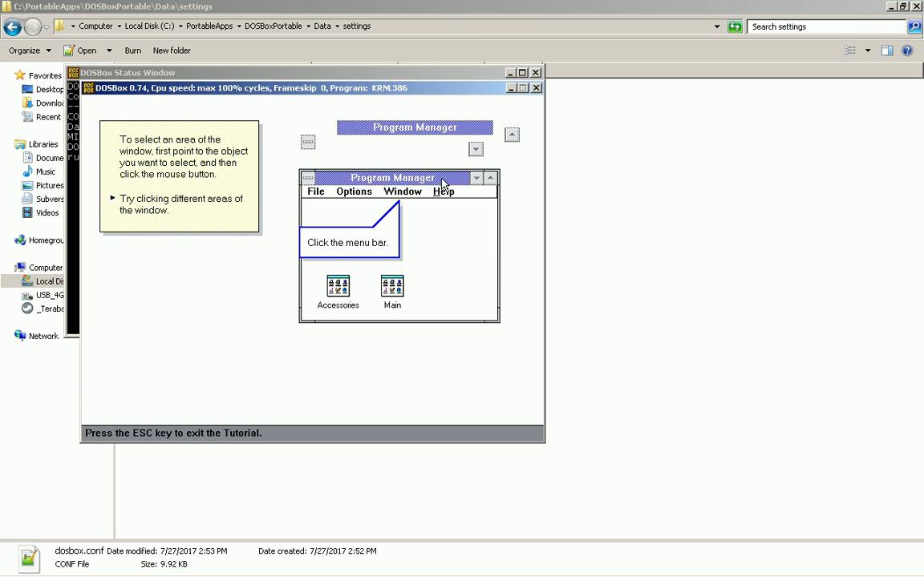
click(413, 195)
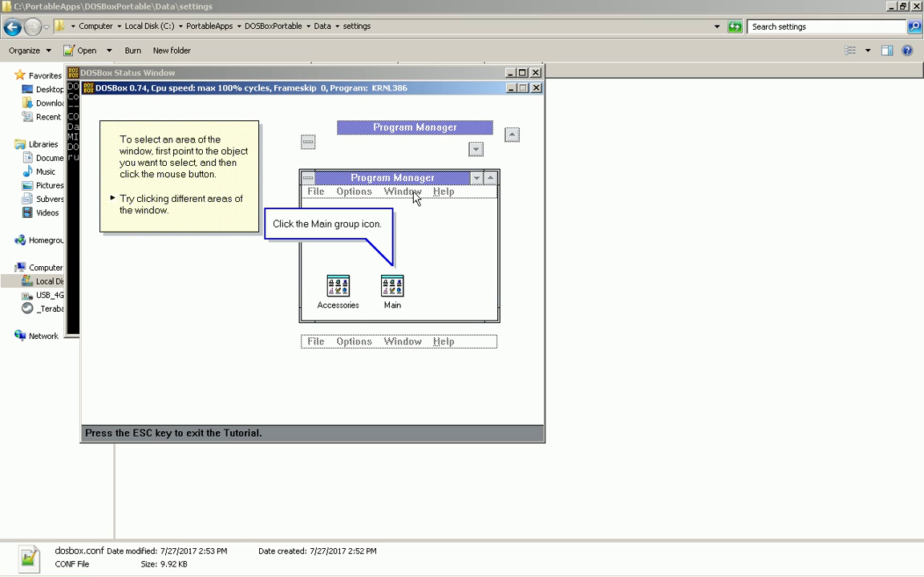
click(392, 286)
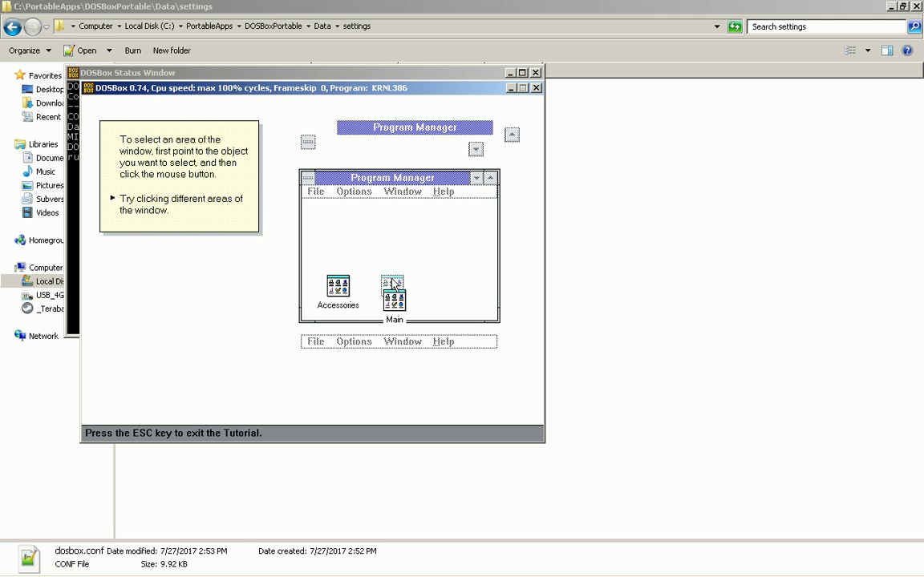
click(345, 294)
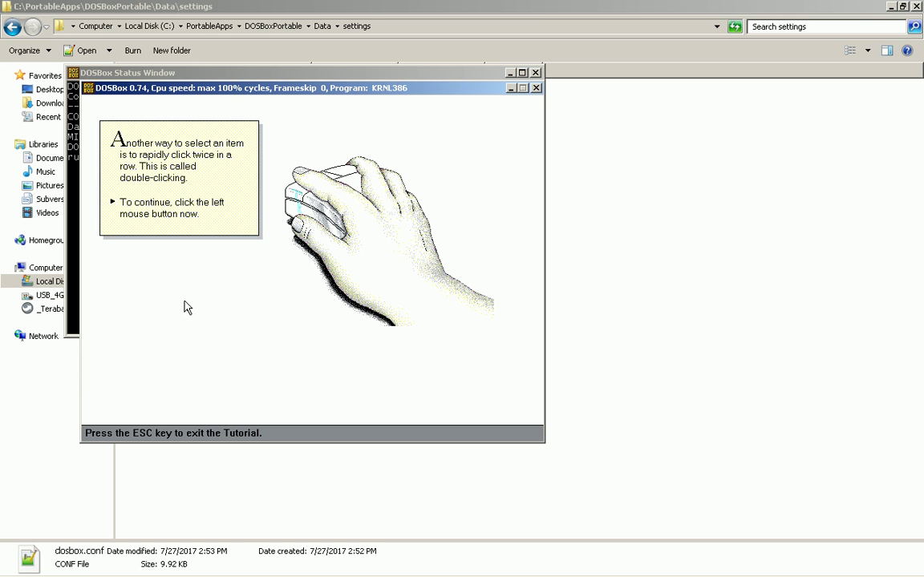
Step: Complete the rapid two-press selection exercise on each separated Program Manager part, from the Control-menu box to the Accessories group icon
click(185, 264)
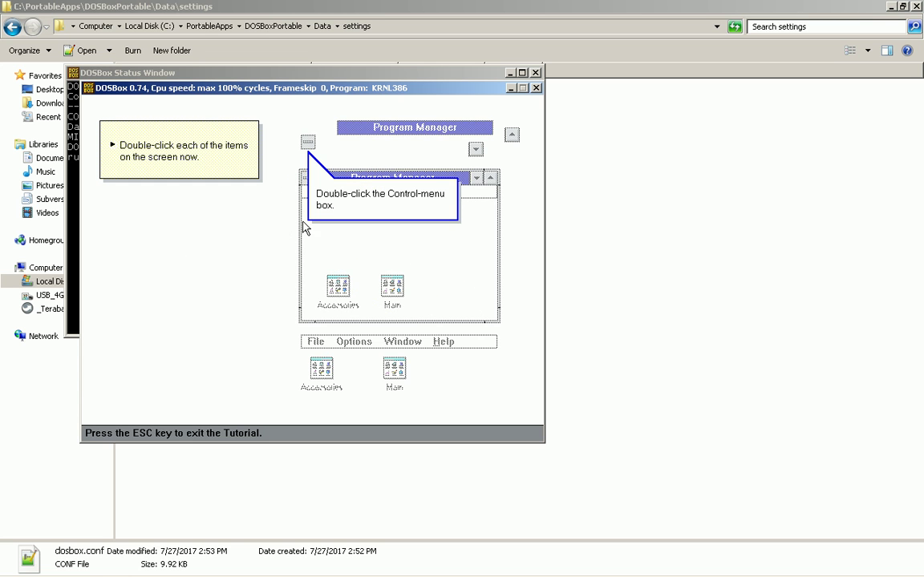
double_click(306, 144)
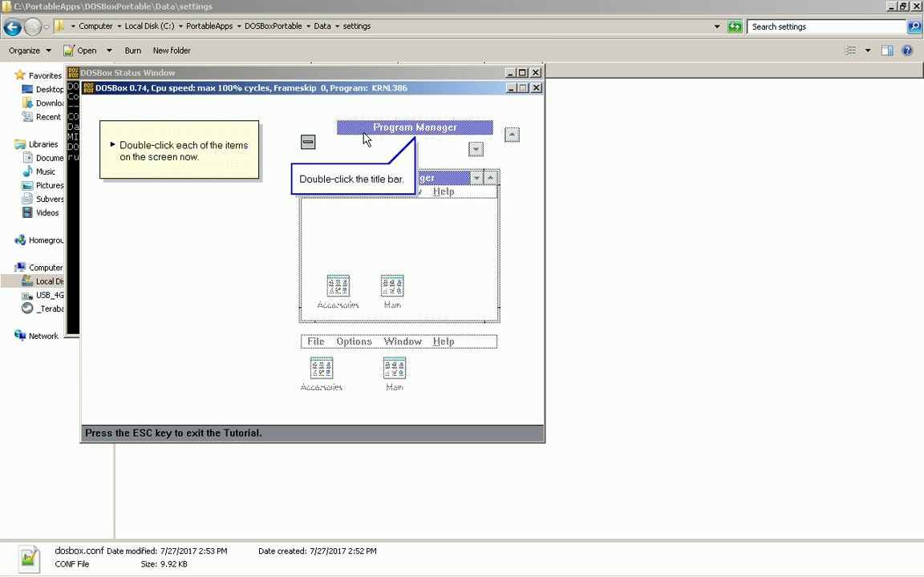
double_click(332, 126)
double_click(475, 150)
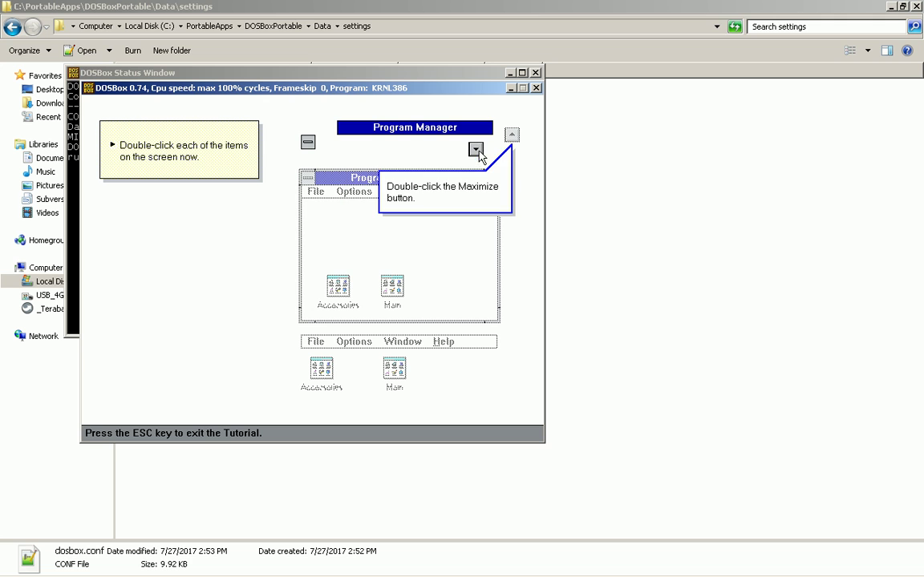
double_click(511, 137)
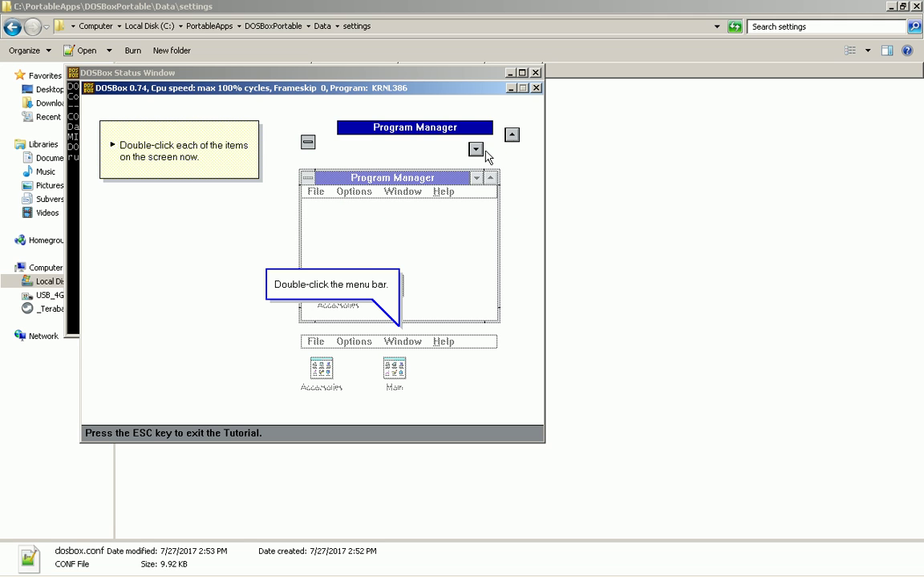
double_click(387, 341)
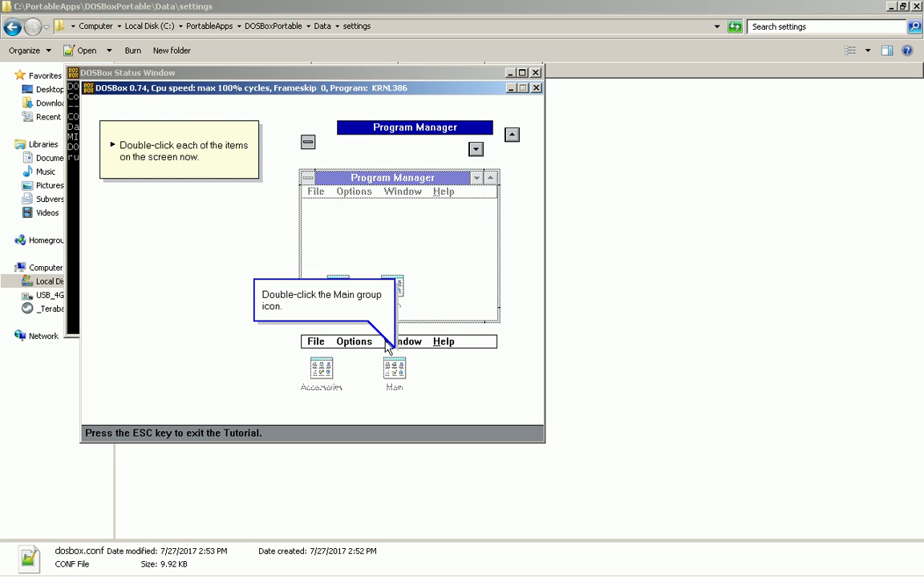
double_click(391, 382)
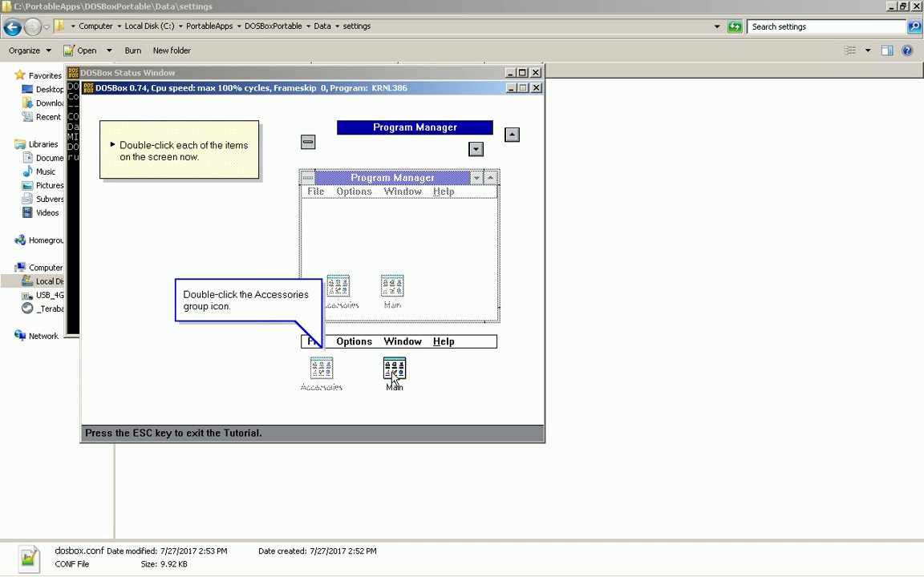
click(335, 374)
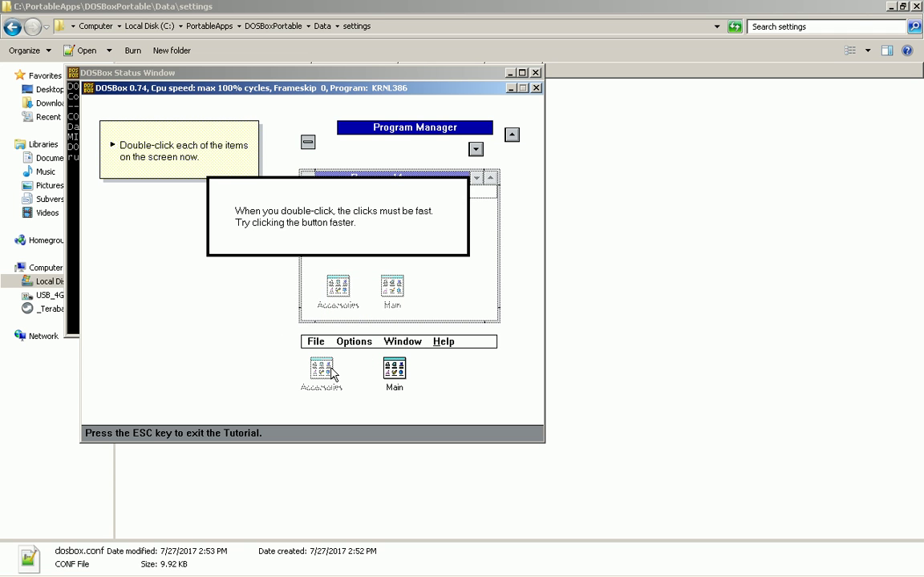
double_click(334, 373)
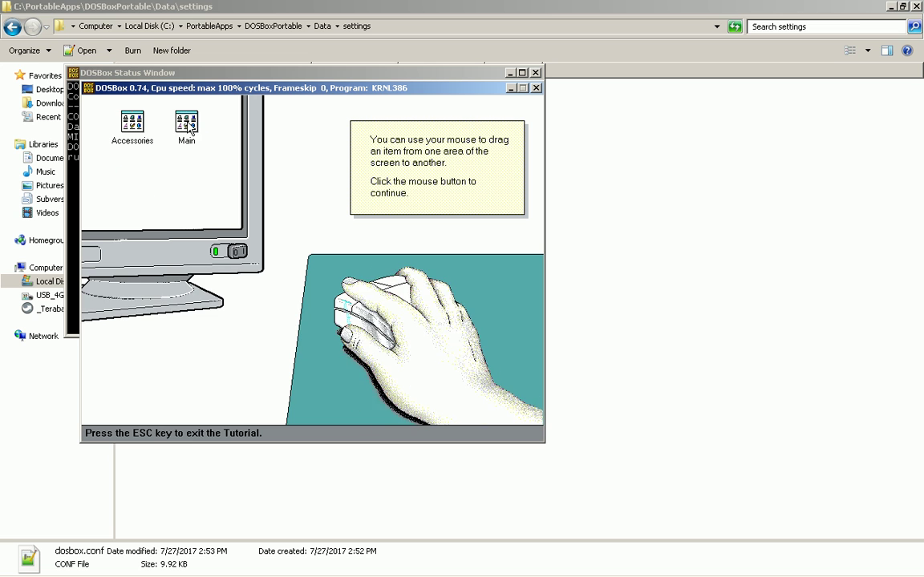
Step: Complete the moving exercise by putting every Program Manager part, including the Main and Accessories icons, in its matching window location
click(135, 127)
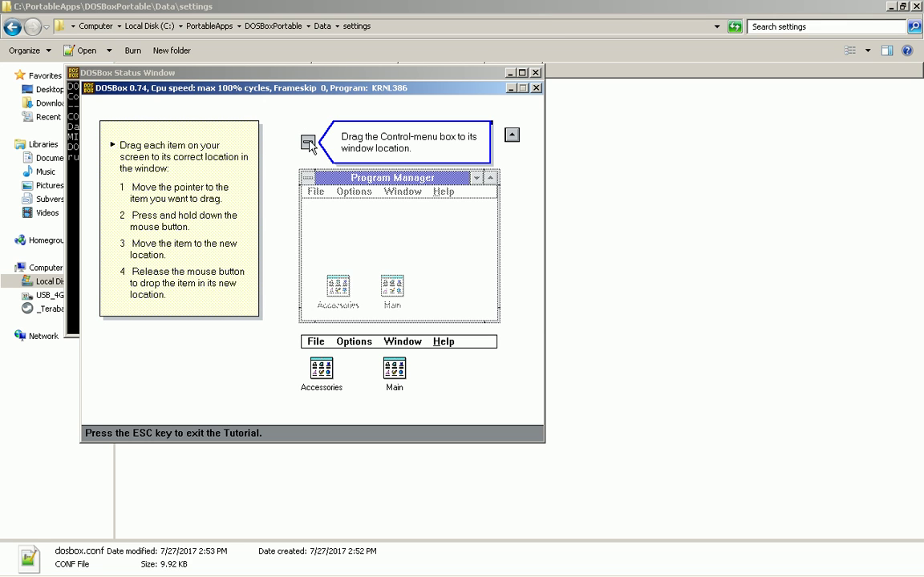
drag(309, 143, 307, 178)
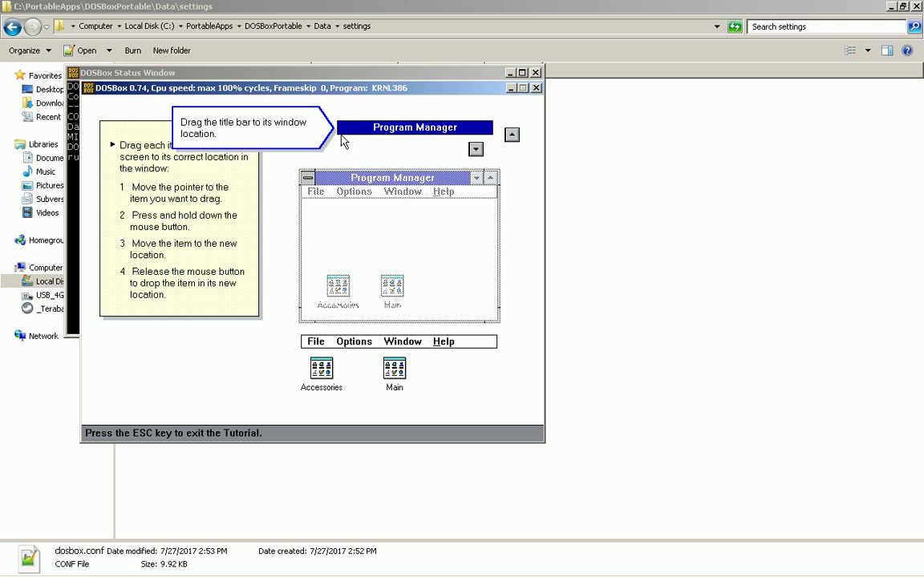
drag(359, 128, 338, 178)
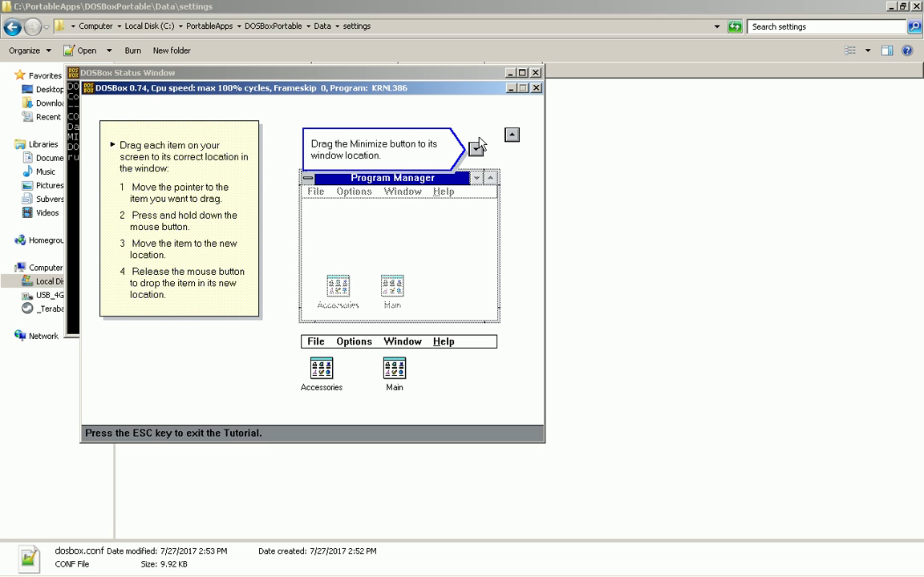
drag(476, 151, 476, 177)
drag(510, 134, 493, 178)
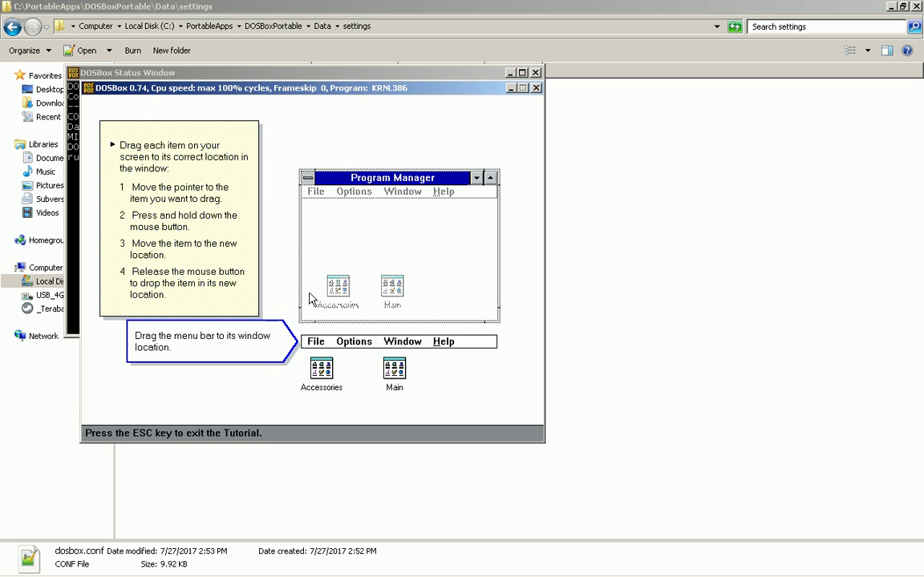
drag(329, 353, 326, 200)
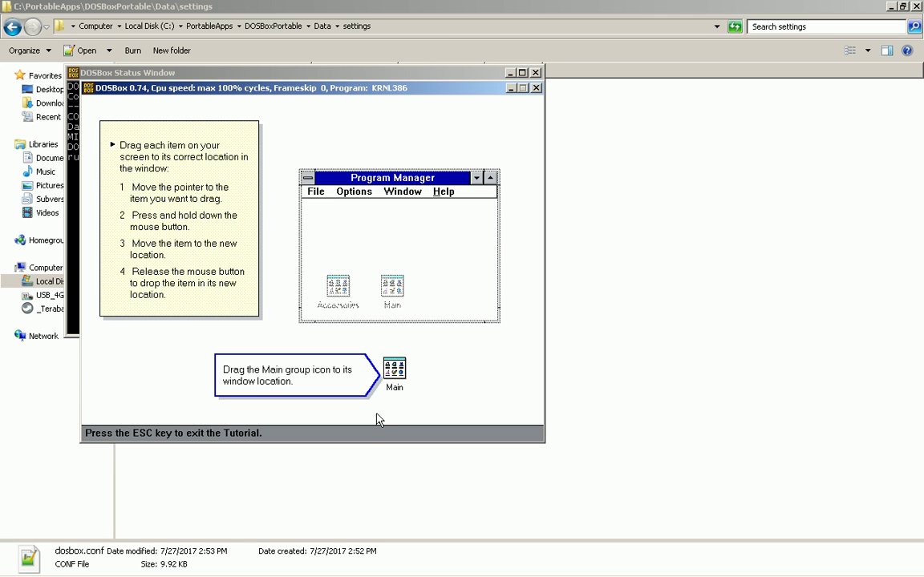
drag(393, 373, 394, 291)
drag(331, 385, 347, 293)
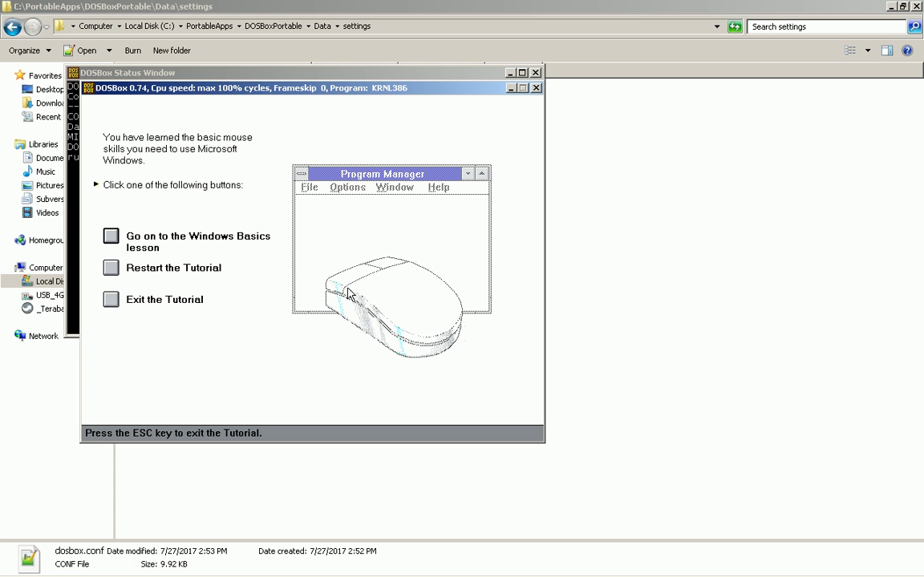
Step: Go on to the Windows Basics lesson, view its Instructions screen and return to the tutorial
click(110, 236)
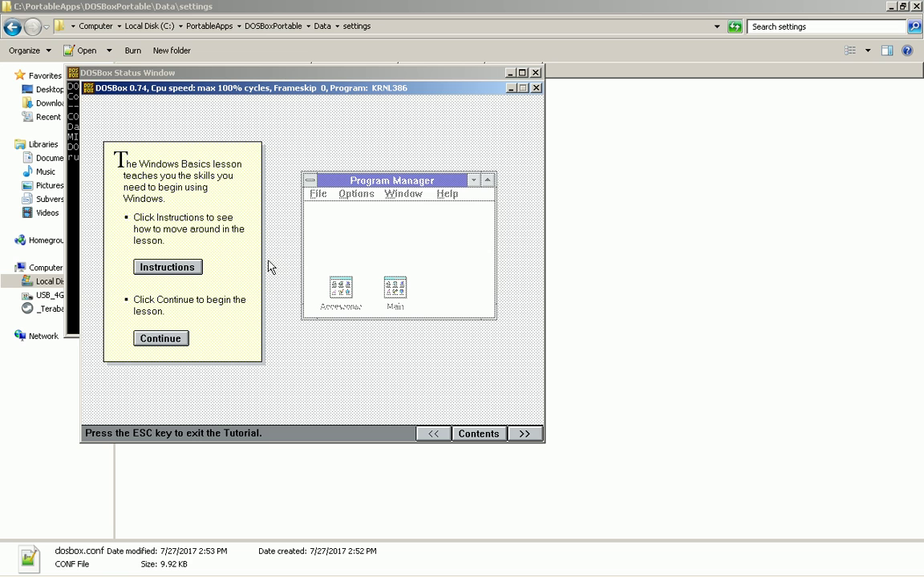
click(155, 274)
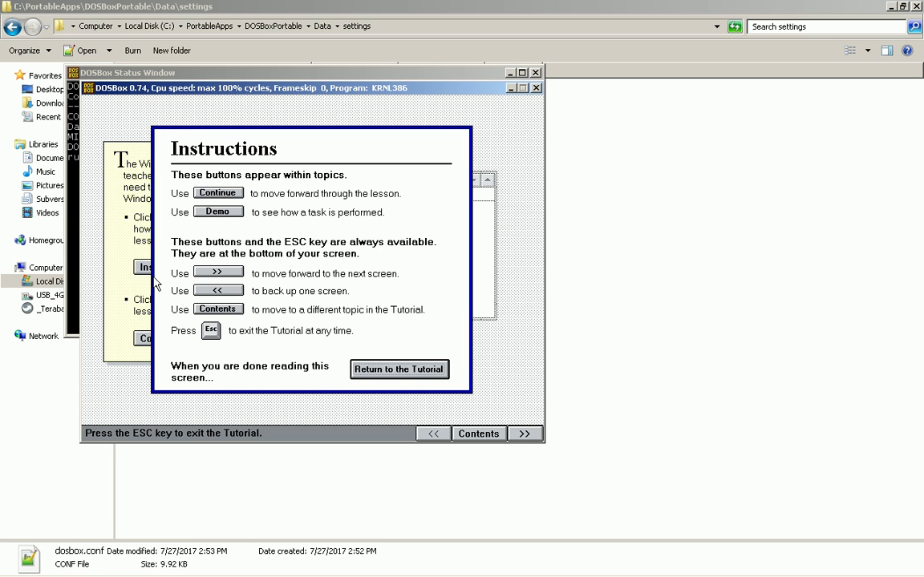
click(235, 197)
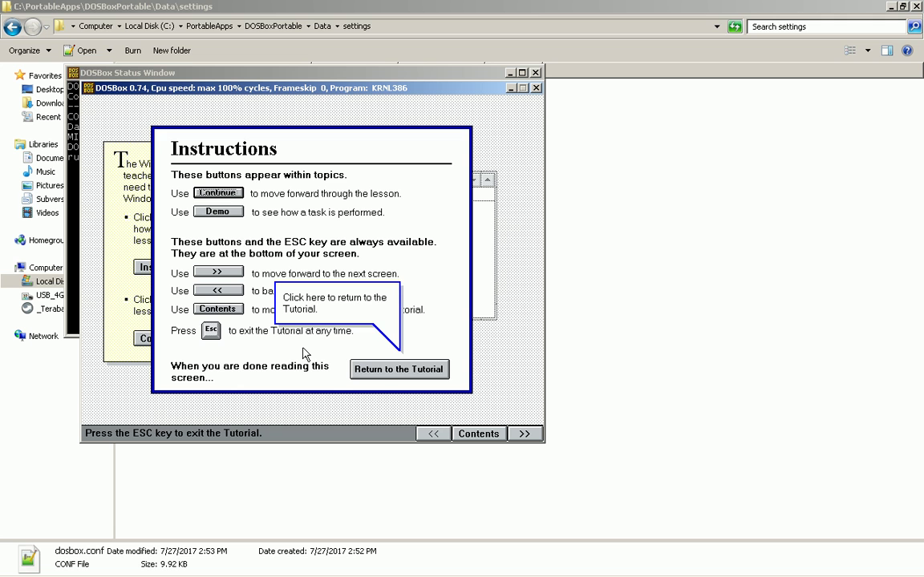
click(383, 370)
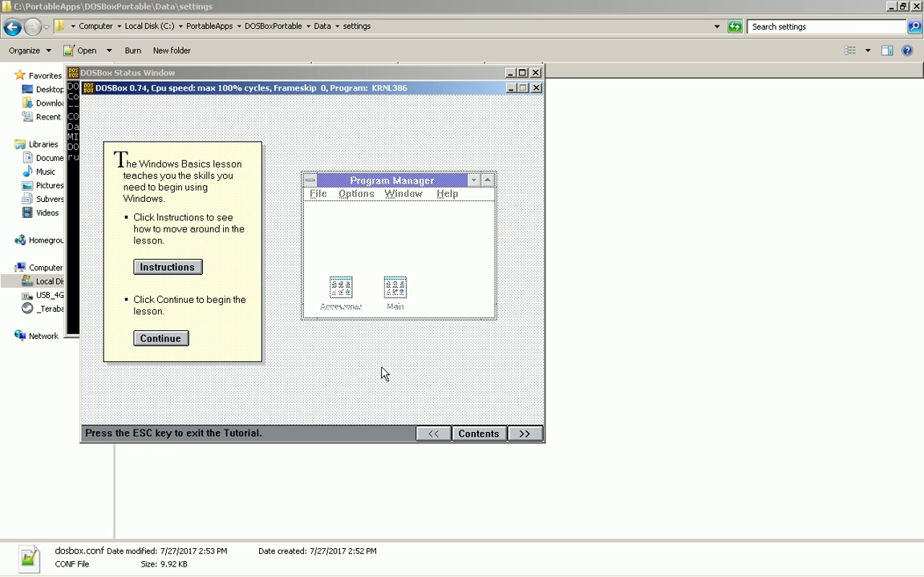
Step: Begin the Windows Basics lesson, play the demo of opening the Accessories group and continue to the explanation of group windows
click(160, 339)
click(171, 269)
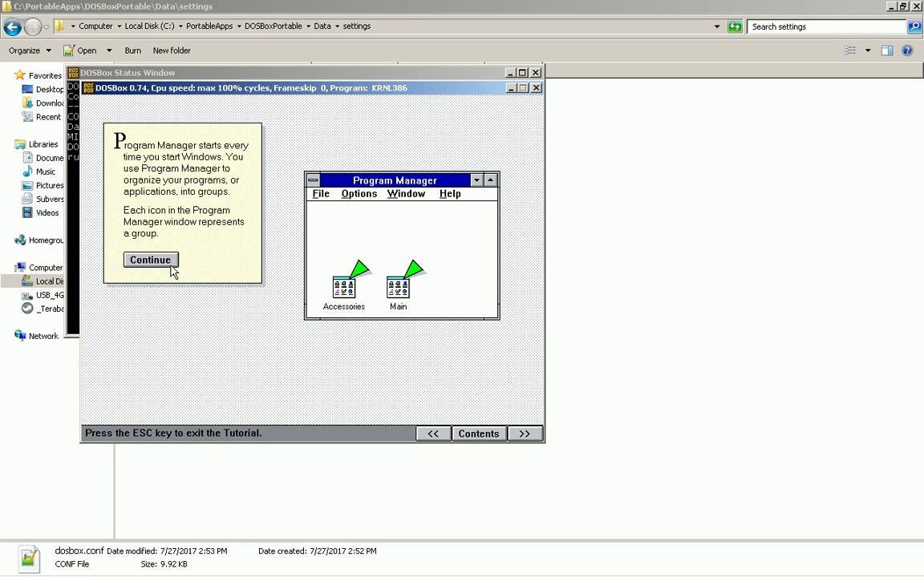
click(172, 269)
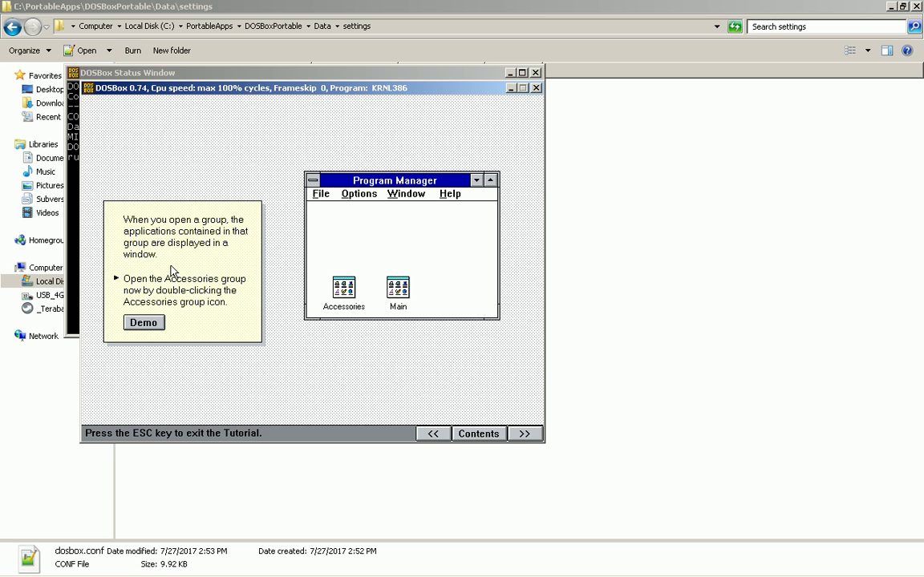
click(151, 322)
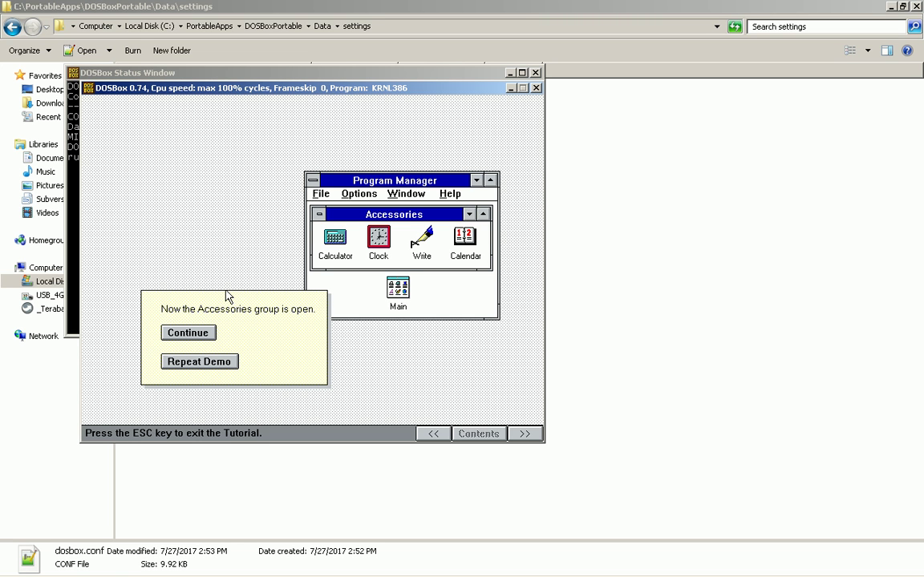
click(213, 340)
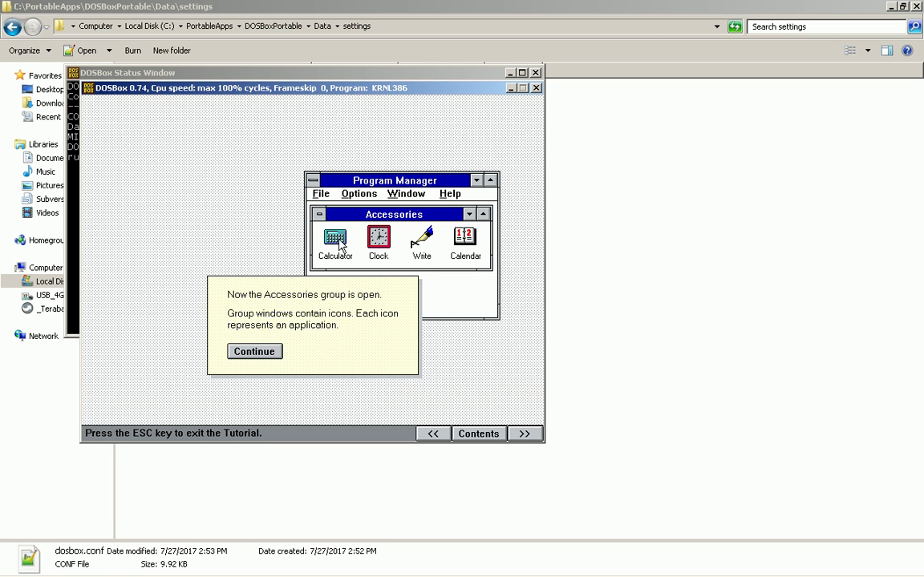
Step: Start the Write word processor from the Accessories group and continue past the explanation of its window
click(255, 351)
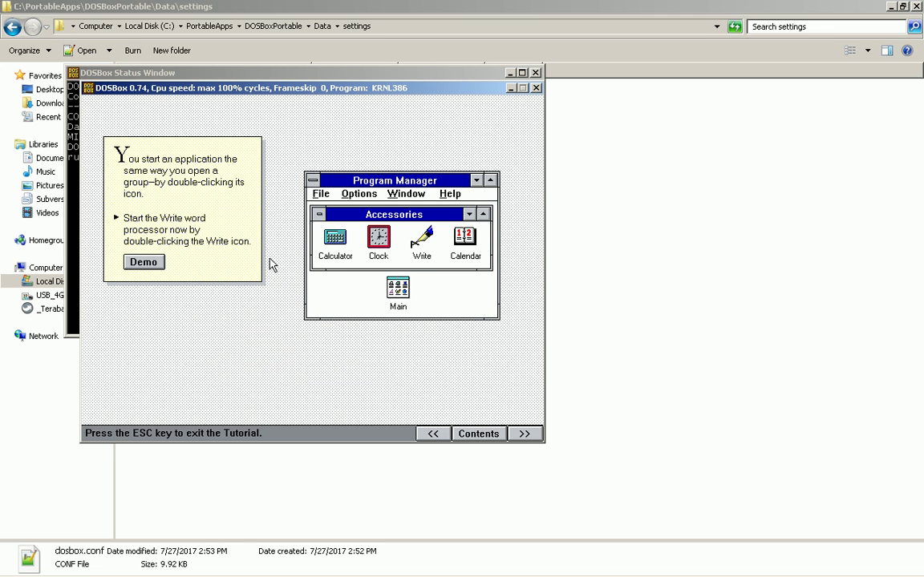
double_click(429, 242)
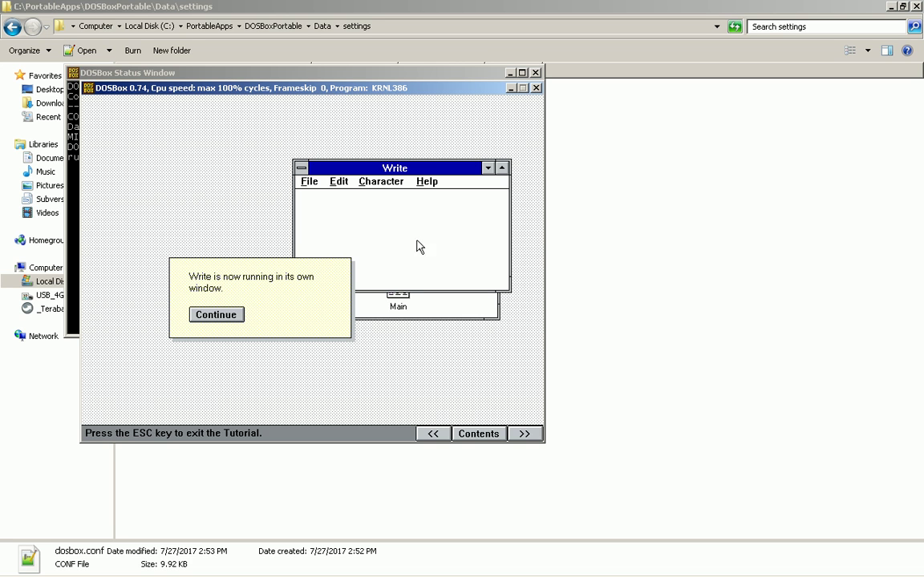
click(231, 318)
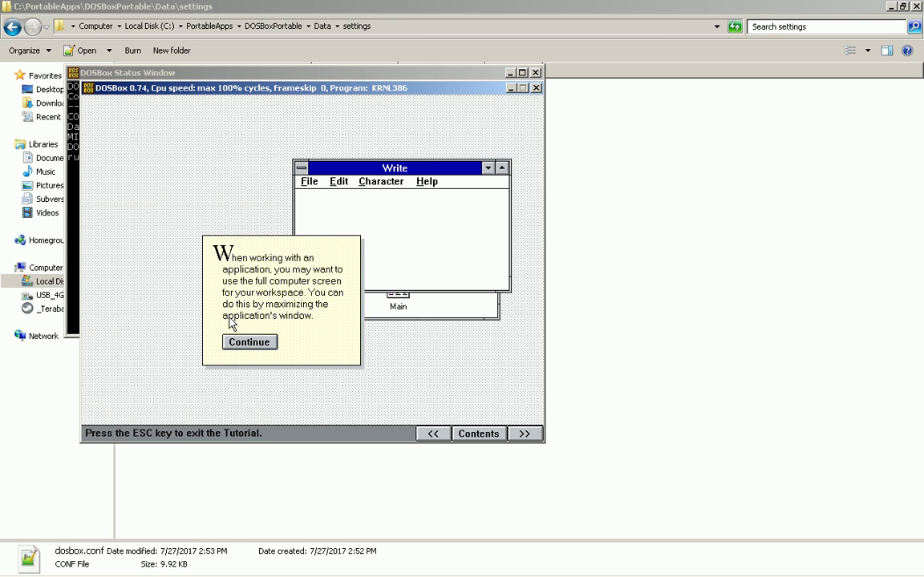
Step: Work through the maximizing exercise: play its demo, maximize the Write window and continue to the Restore button explanation
click(242, 341)
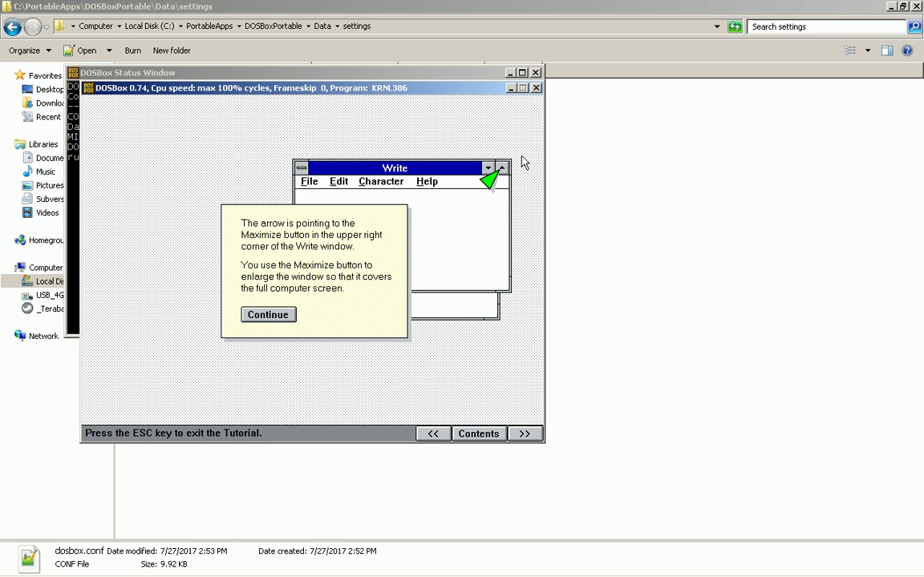
click(522, 163)
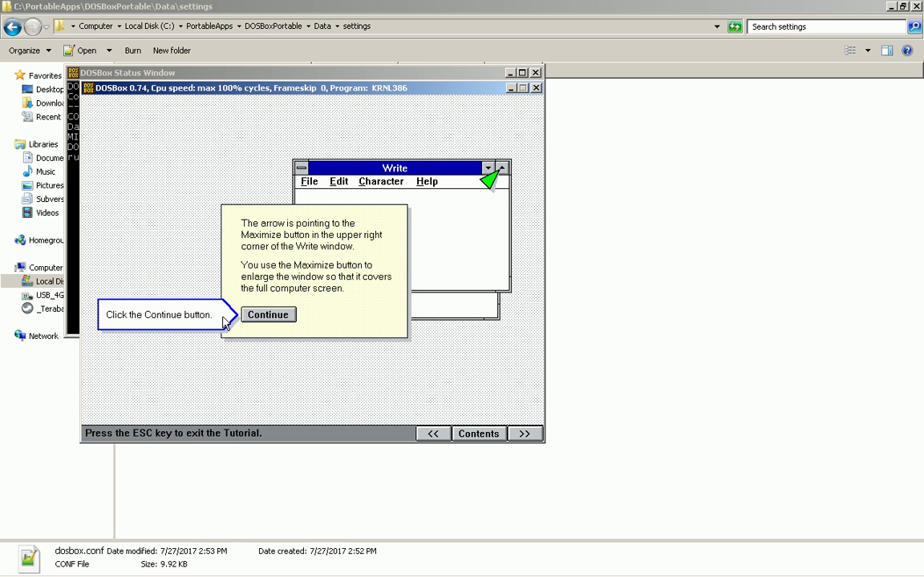
click(248, 316)
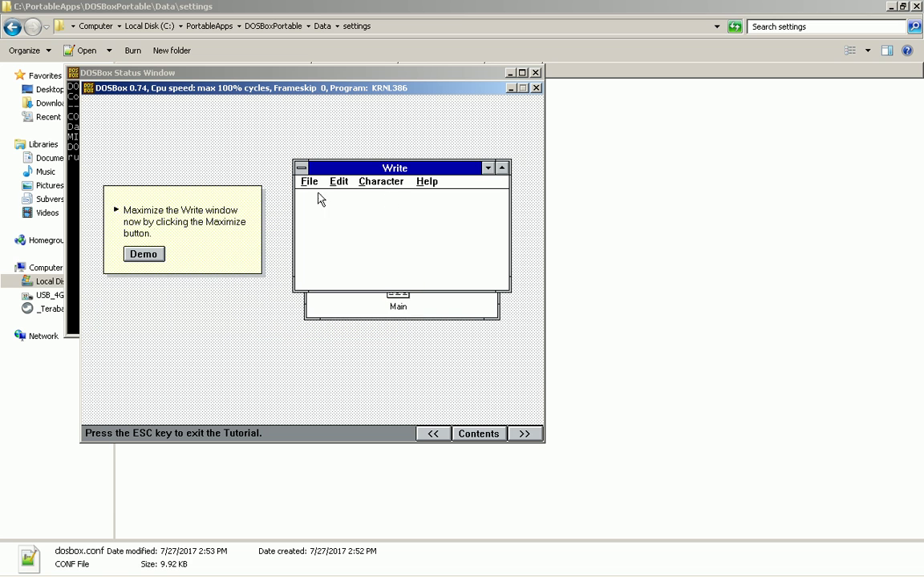
click(142, 255)
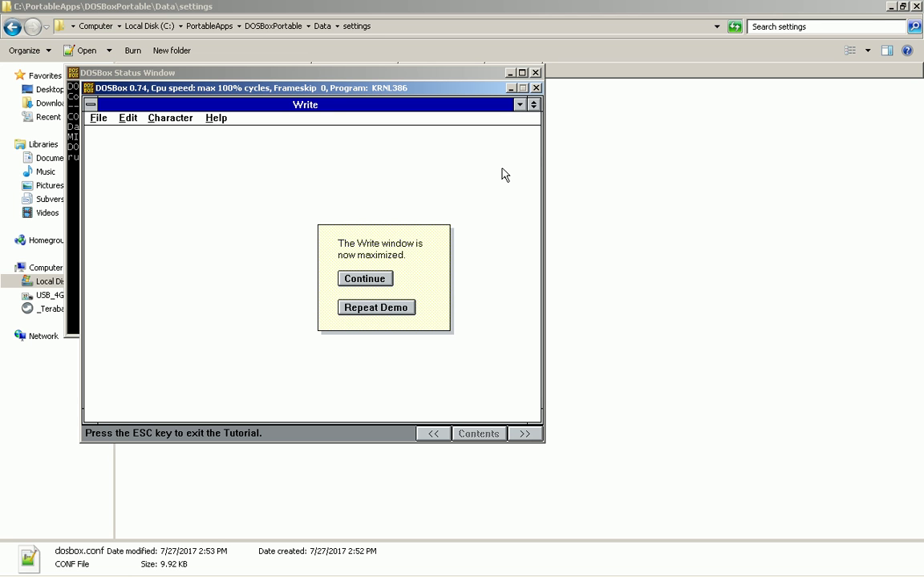
click(359, 280)
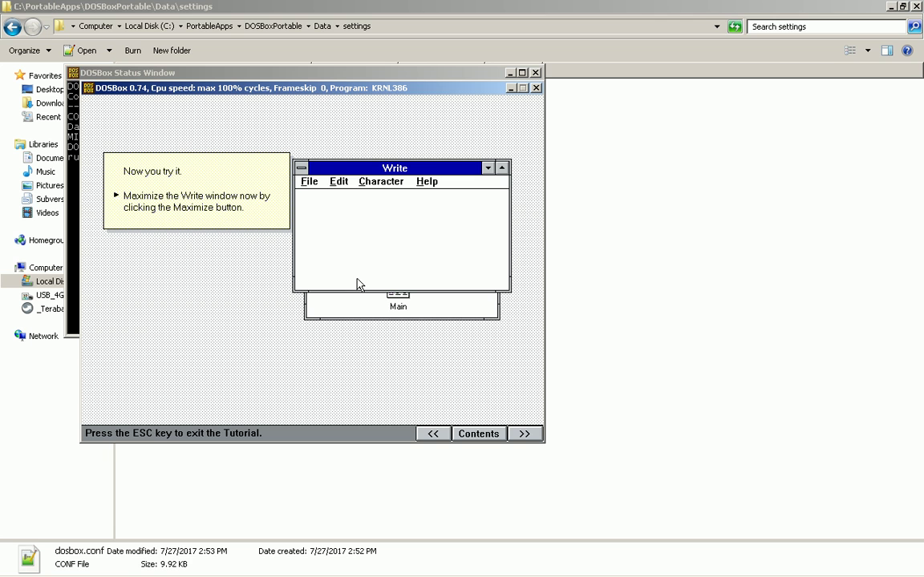
click(502, 167)
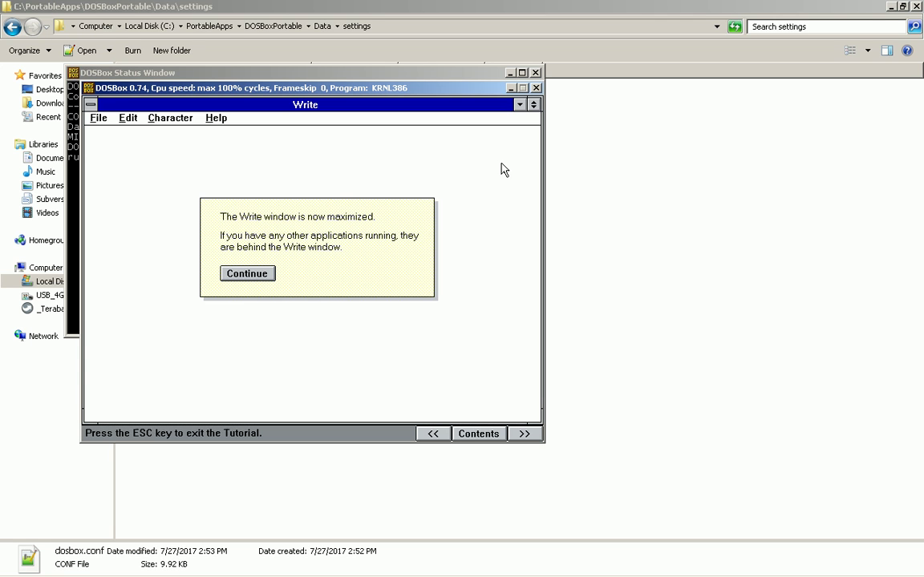
click(246, 274)
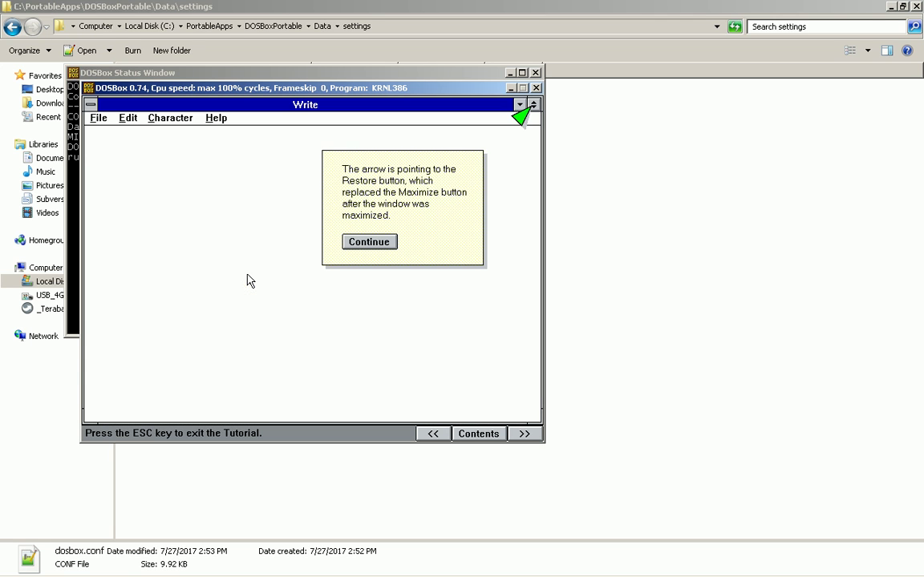
Step: Play the restore demo, restore the maximized Write window to its previous size and continue to the minimizing topic
click(390, 243)
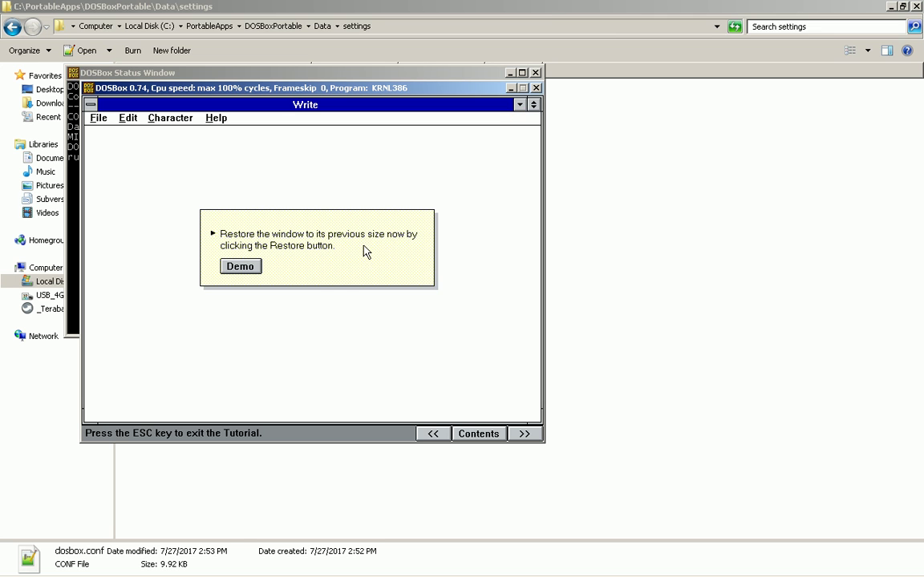
click(256, 270)
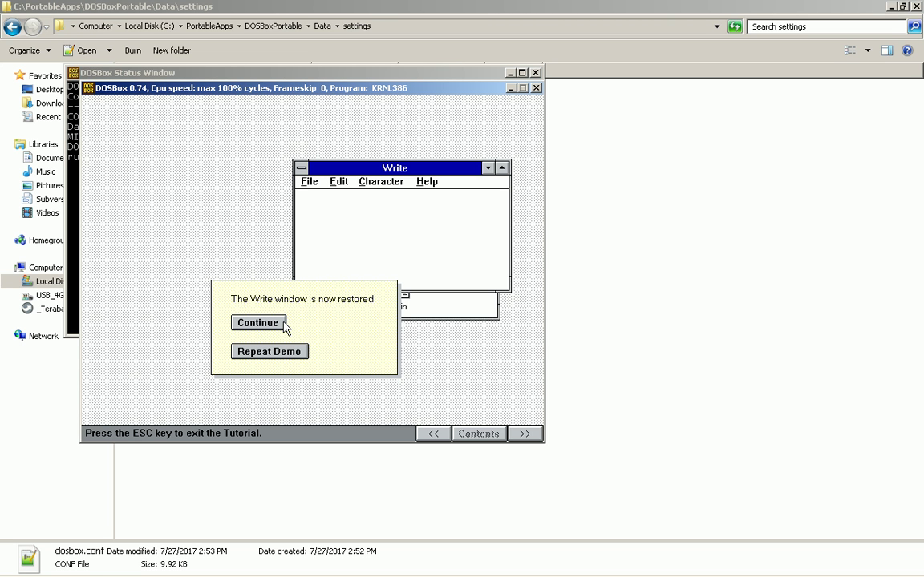
click(283, 323)
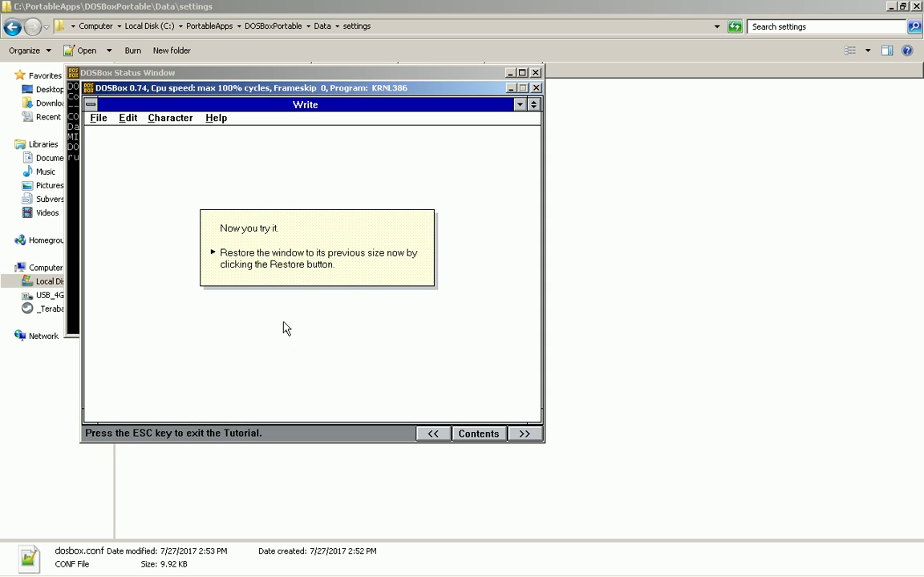
click(522, 108)
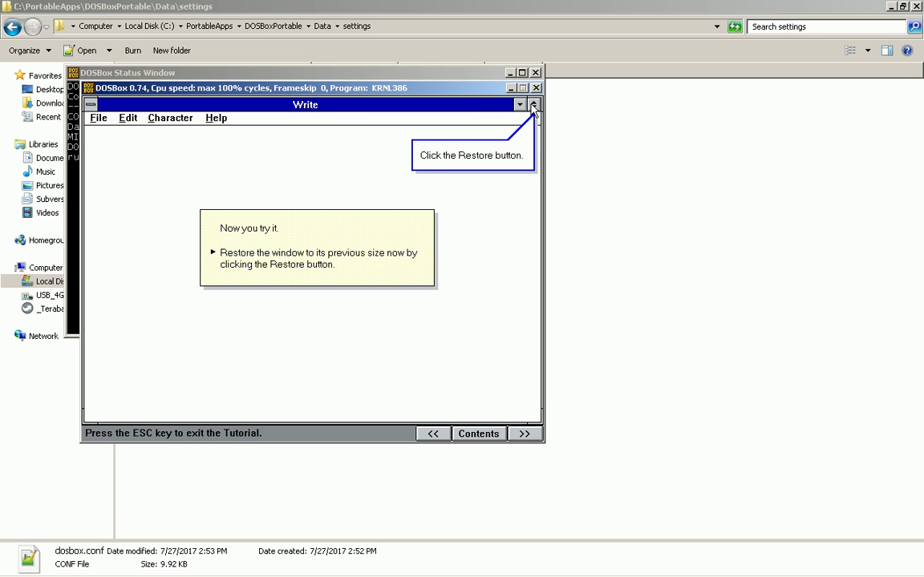
click(532, 105)
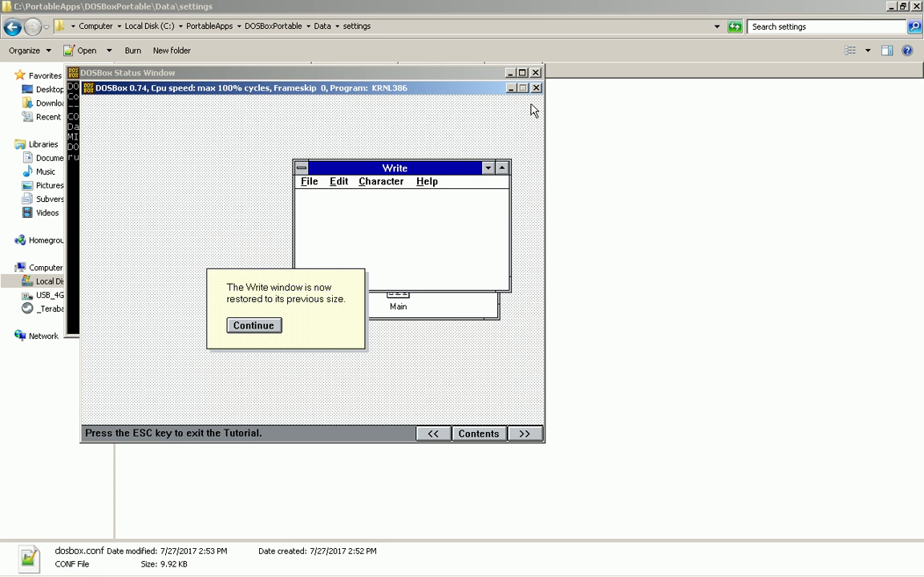
click(242, 325)
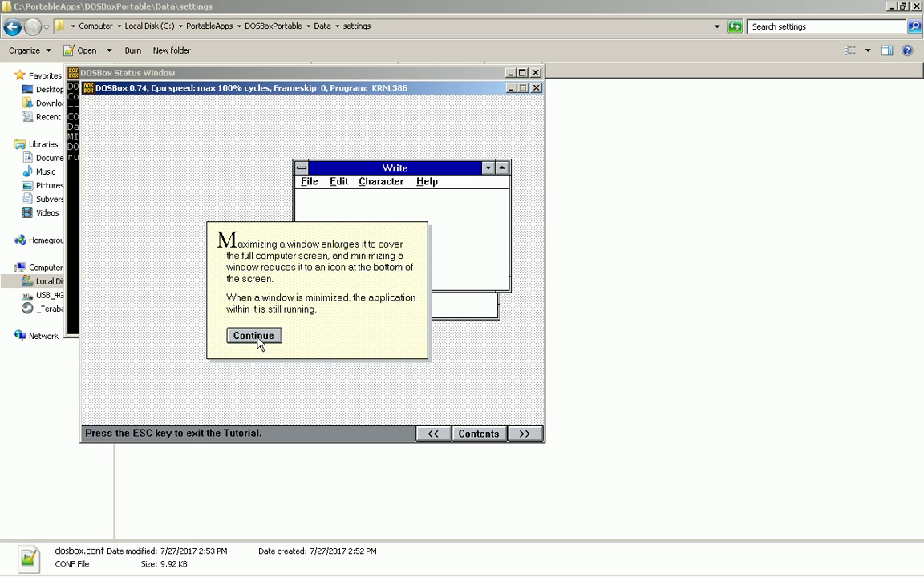
Step: Complete the minimizing exercise by minimizing the Write window and the Program Manager window, and continue to the topic on restoring minimized applications
click(255, 336)
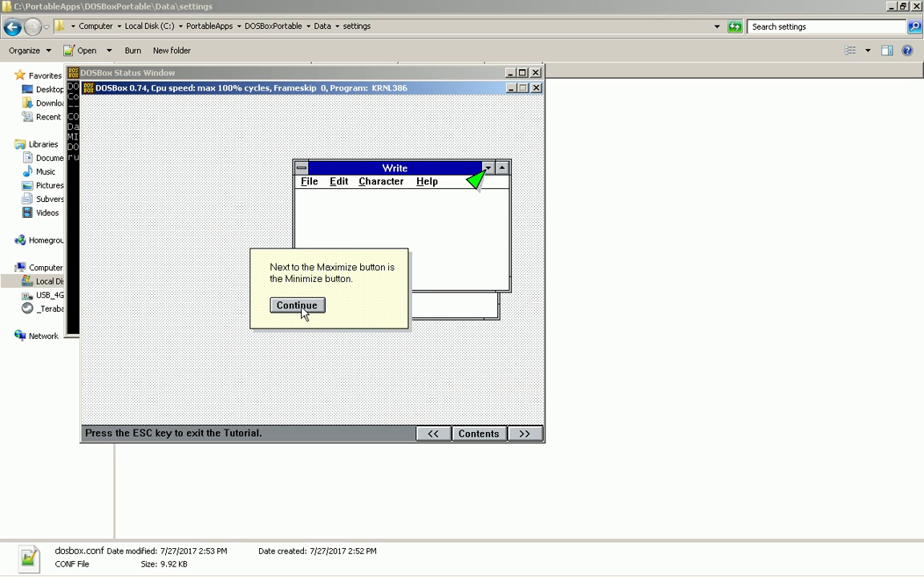
click(305, 311)
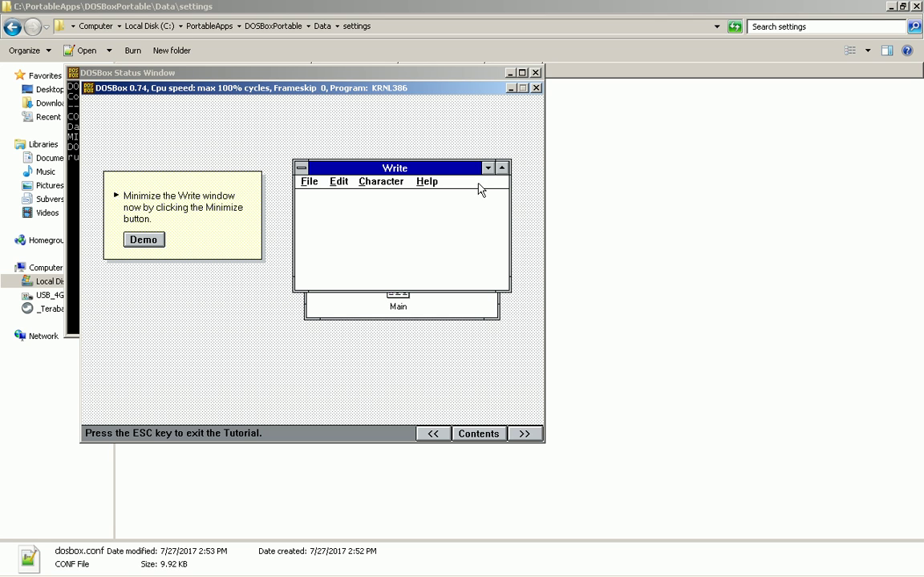
click(487, 169)
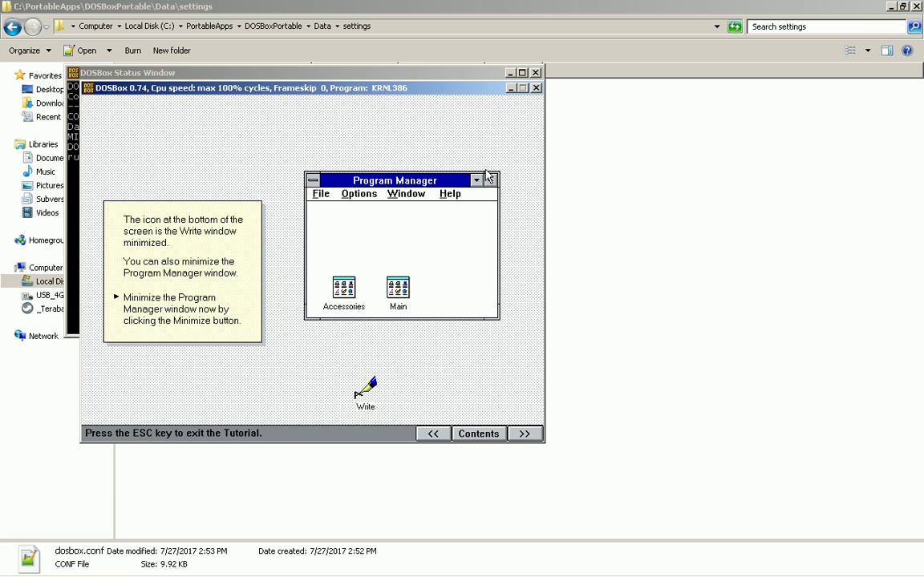
click(477, 180)
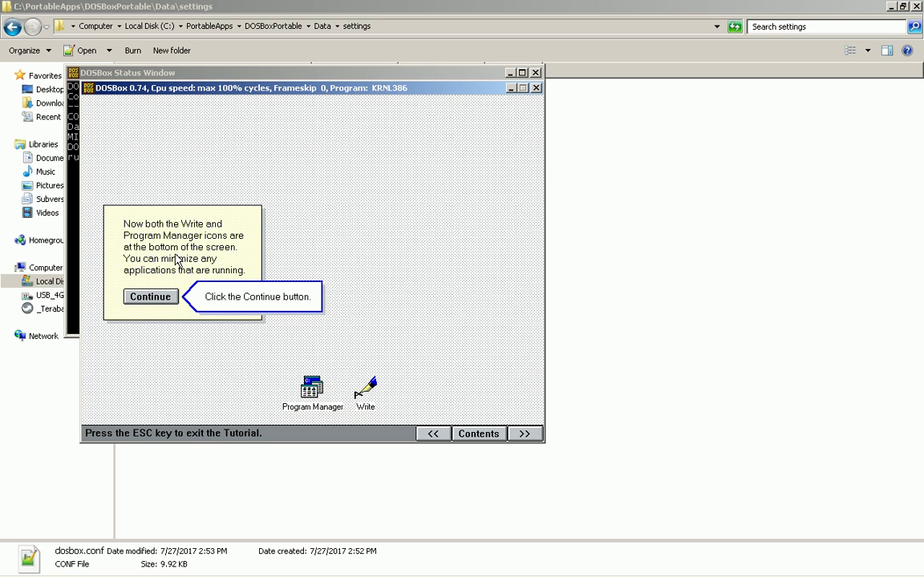
click(152, 297)
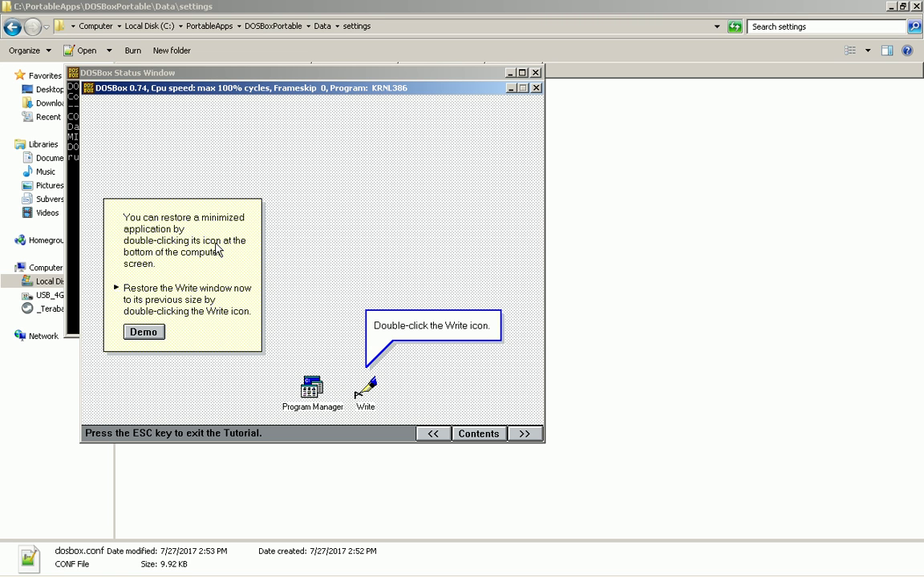
Step: Play the demo of restoring a minimized application, restore Write from its icon and continue to the window-moving topic
click(145, 332)
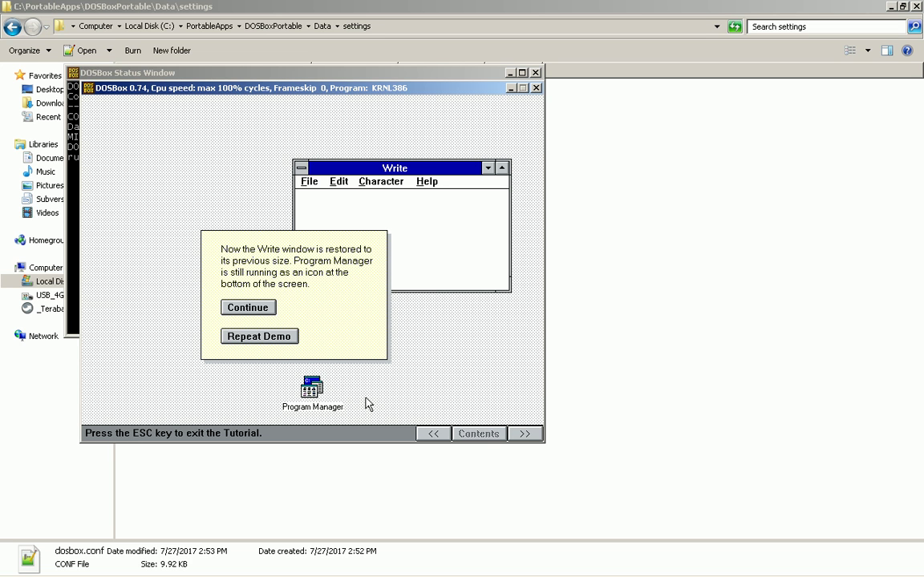
click(249, 308)
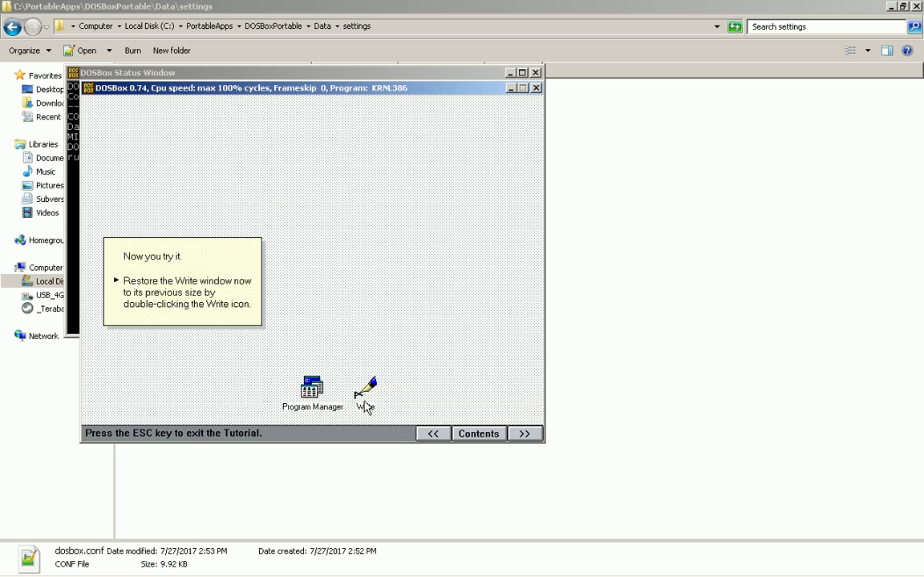
double_click(361, 394)
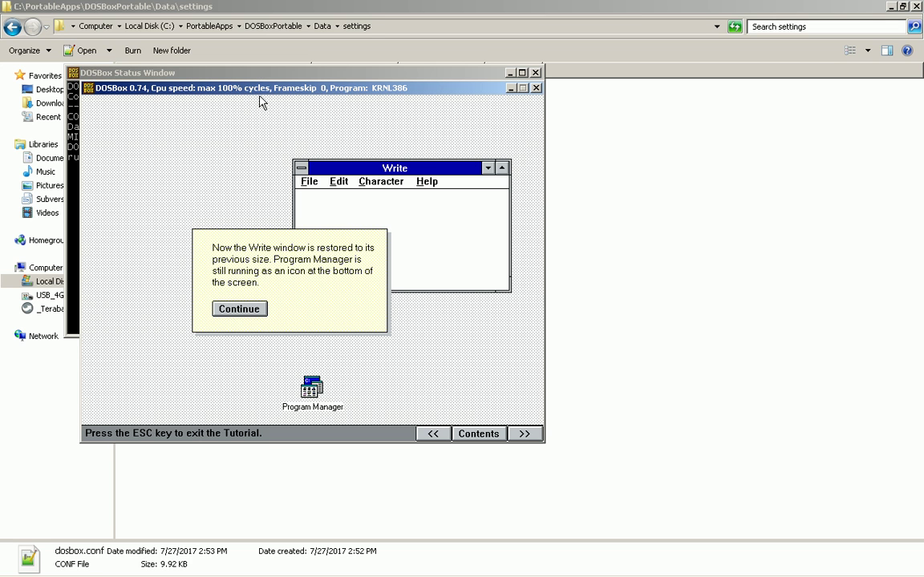
key(Return)
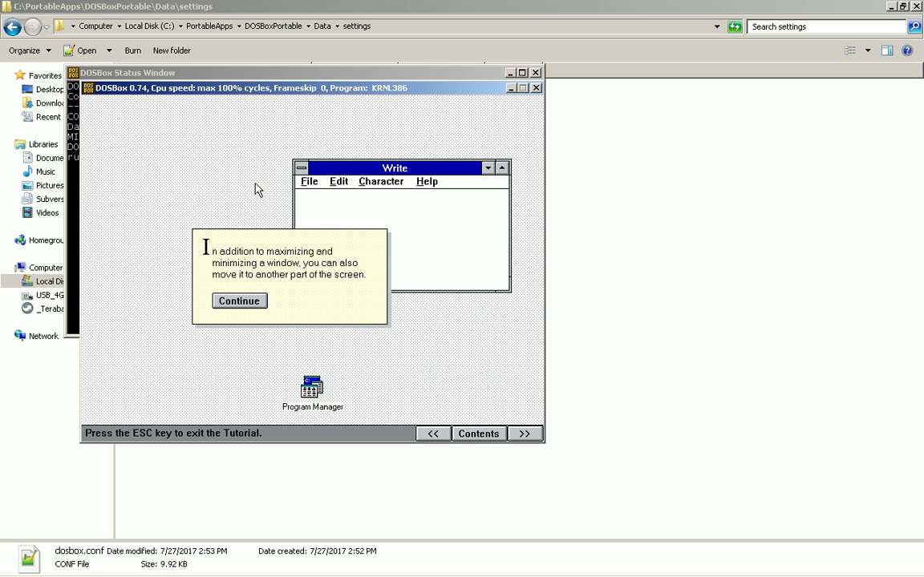
Step: Play the window-moving demo, move the Write window to the outline and back to its previous location, and continue to sizing
click(254, 302)
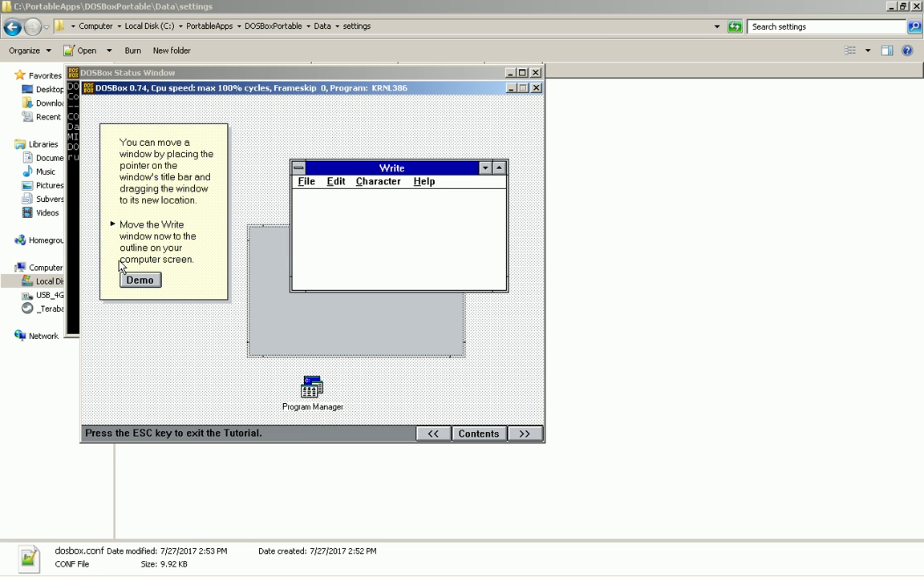
click(137, 287)
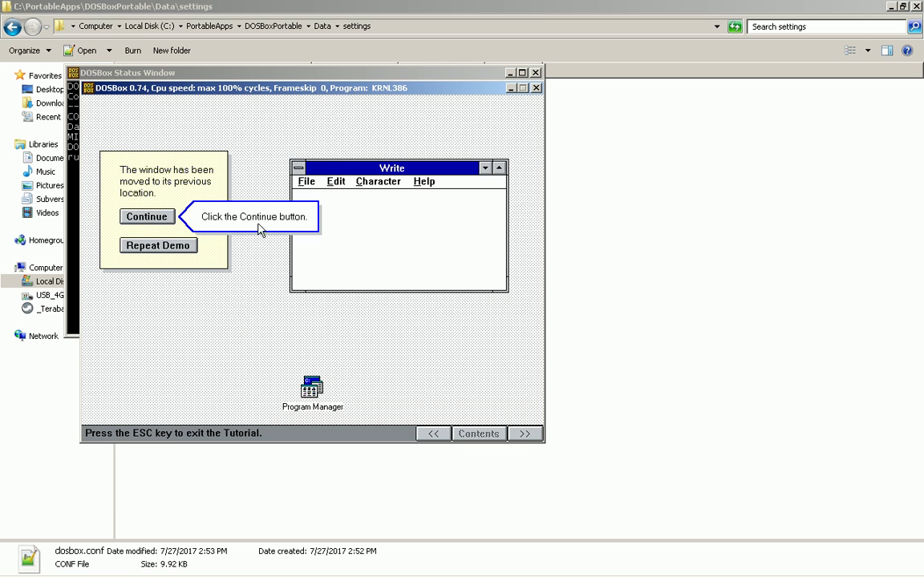
click(168, 217)
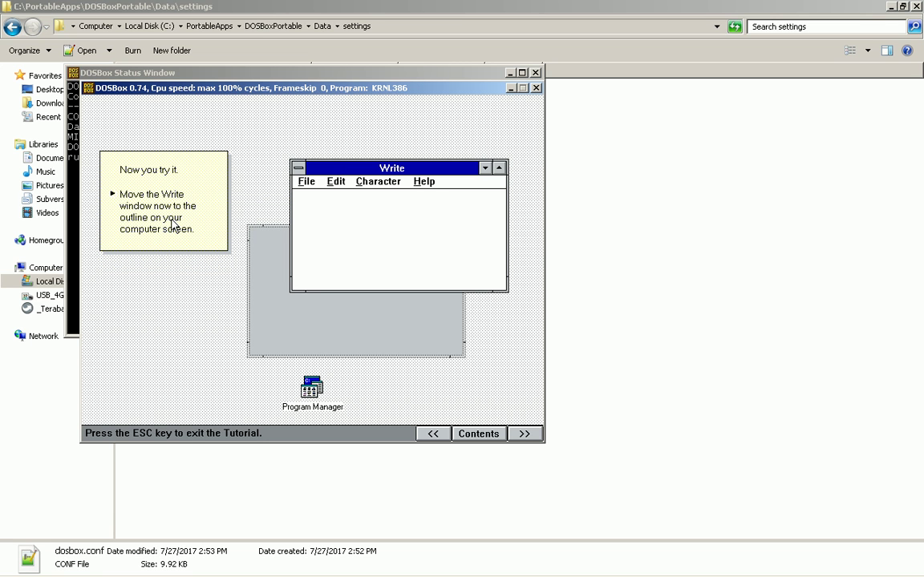
drag(338, 171, 296, 234)
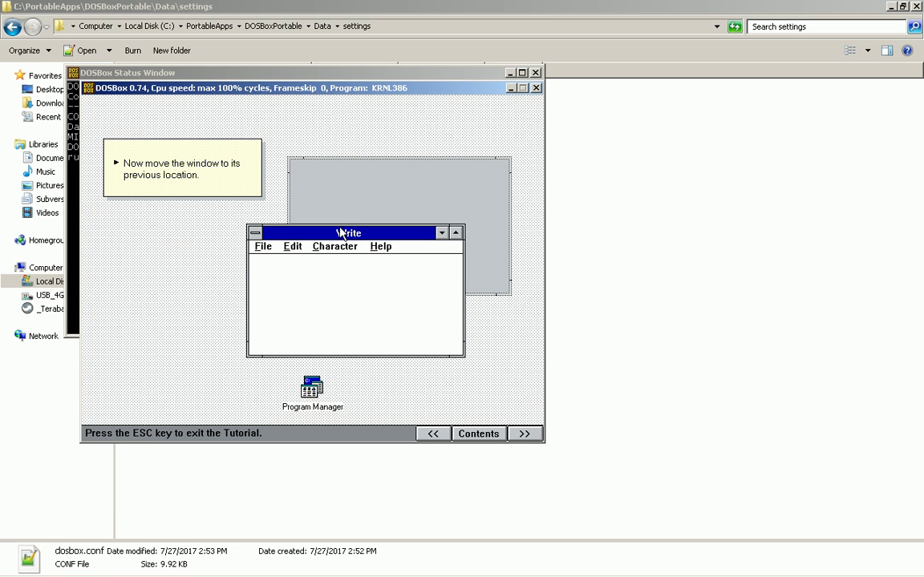
drag(341, 234, 384, 166)
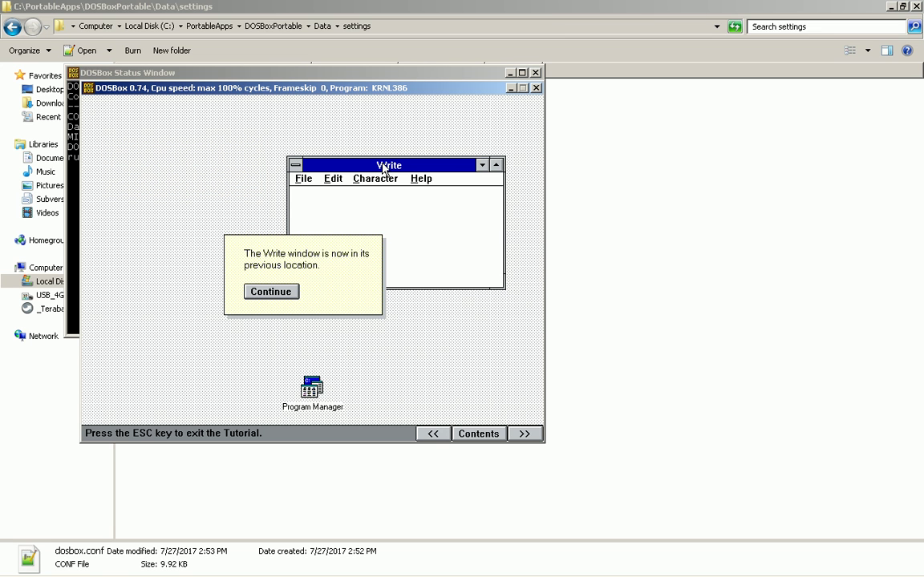
click(270, 292)
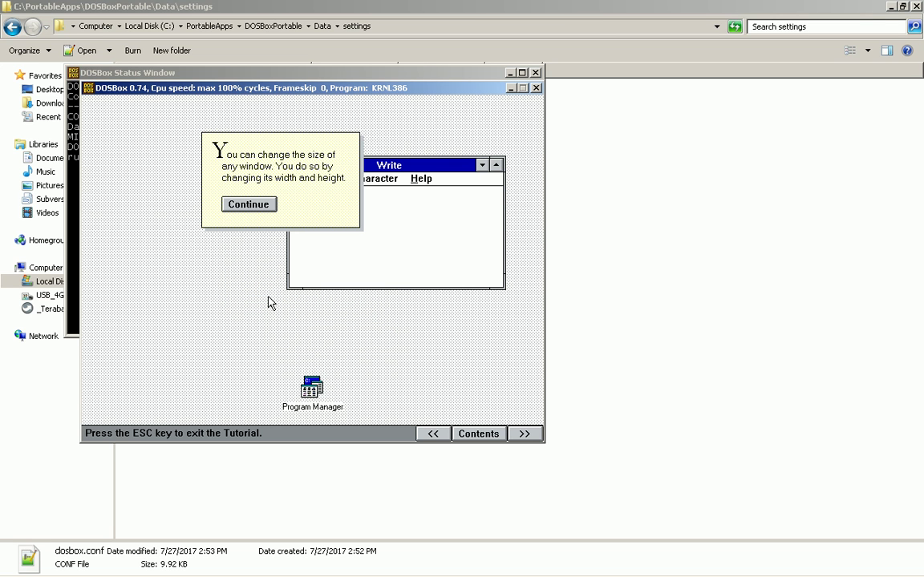
Step: Continue past the window-sizing introduction, play the demo of sizing the Write window and move on to the practice exercise
key(Return)
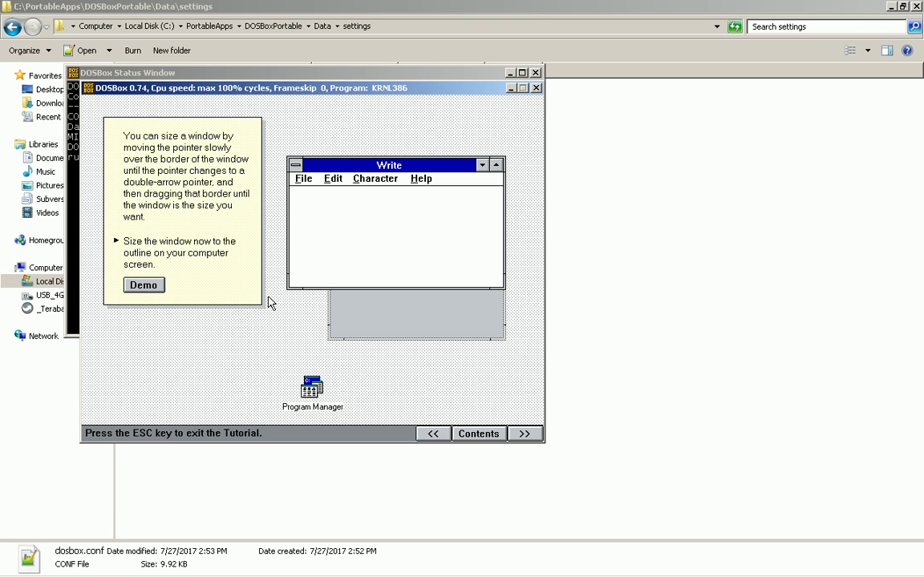
drag(289, 223, 331, 224)
drag(398, 291, 400, 339)
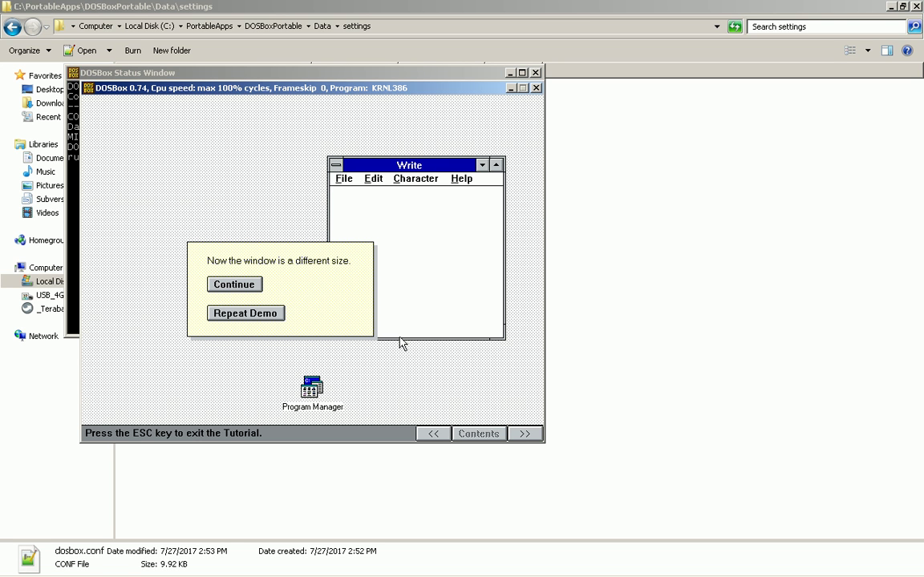
click(234, 285)
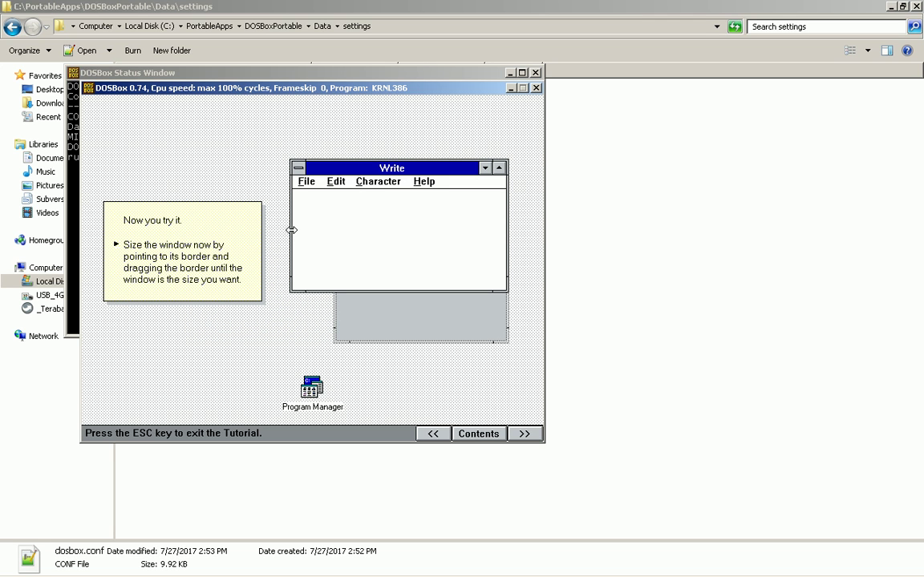
Step: Resize the Write window to match the outline, return it to its previous size and continue to the menu topic
drag(291, 231, 334, 227)
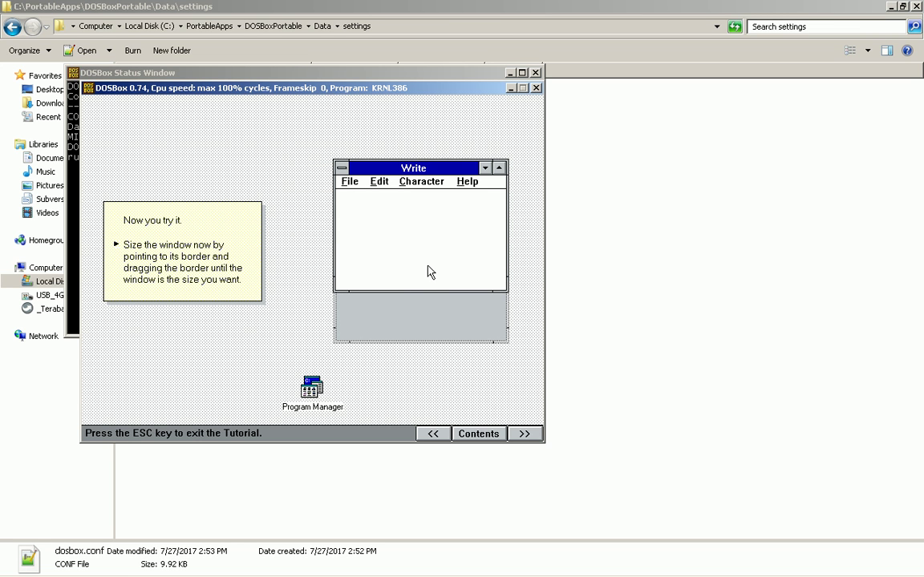
drag(427, 294, 423, 342)
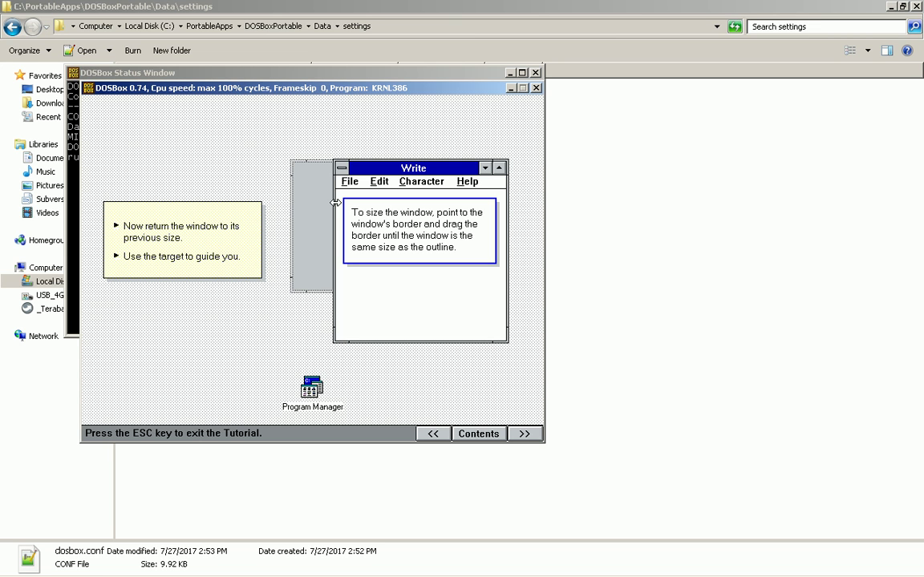
drag(334, 201, 291, 206)
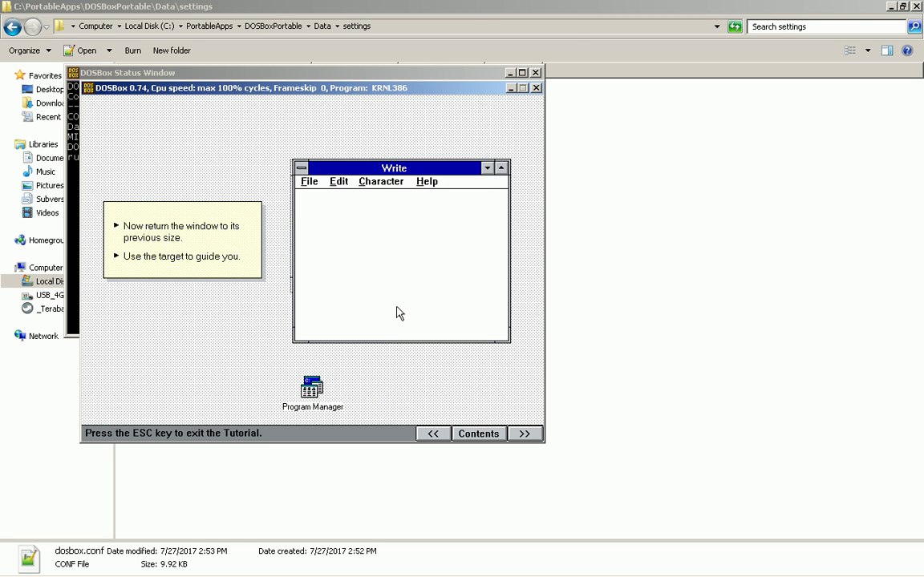
drag(394, 343, 383, 292)
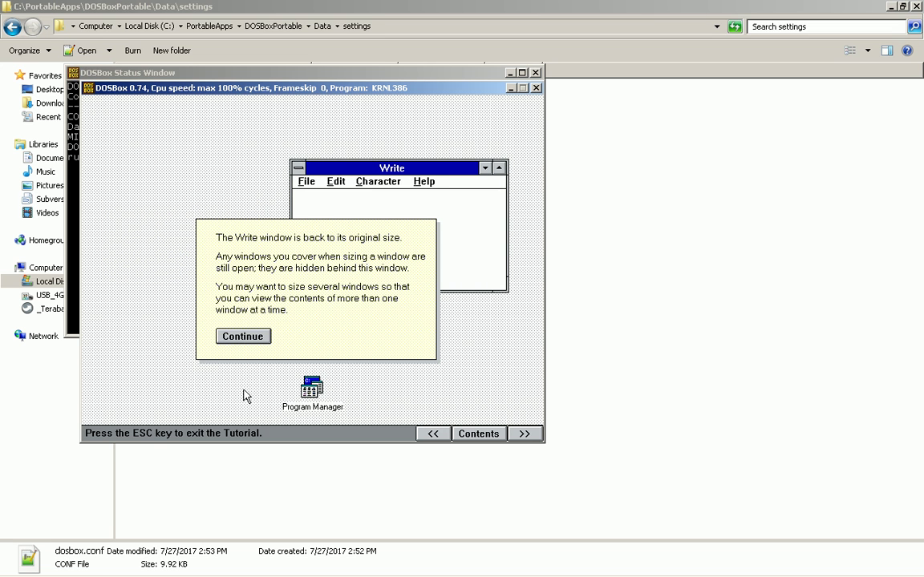
click(246, 333)
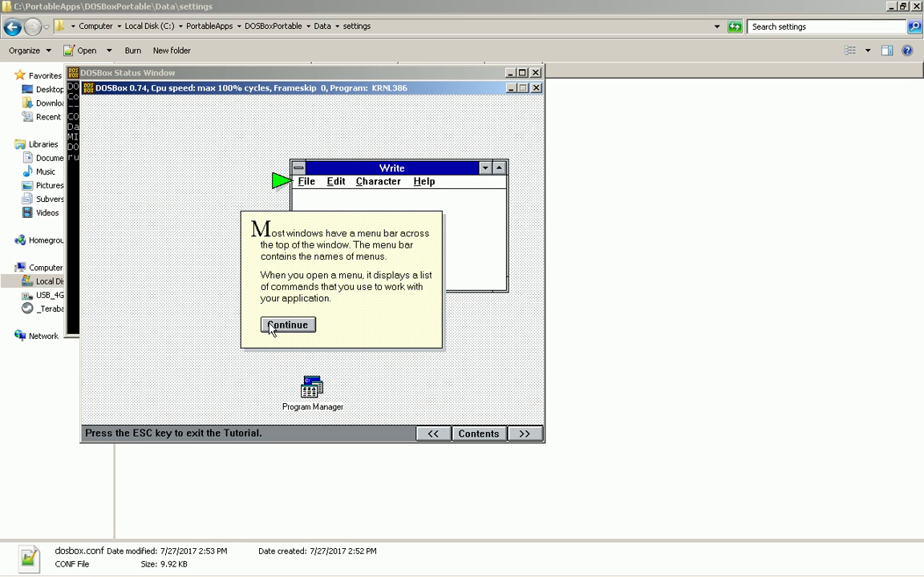
Step: Go through the menu explanations, play the demo of choosing Write's Open command and continue to the practice exercise
click(271, 327)
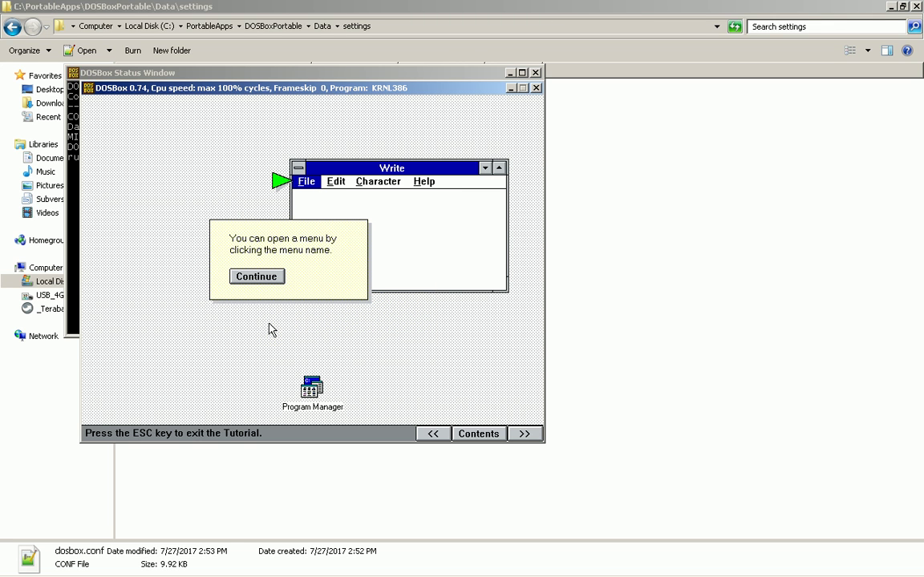
click(246, 279)
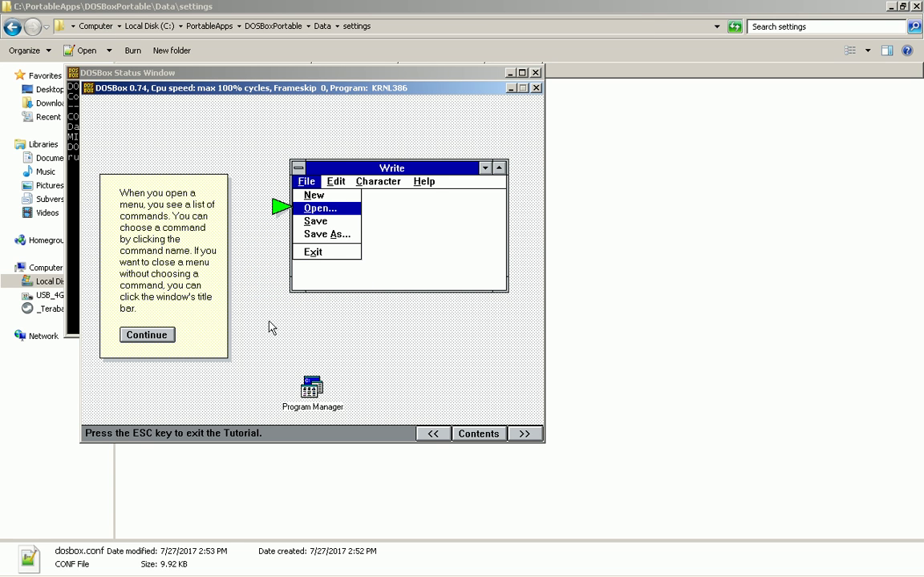
click(155, 336)
click(147, 324)
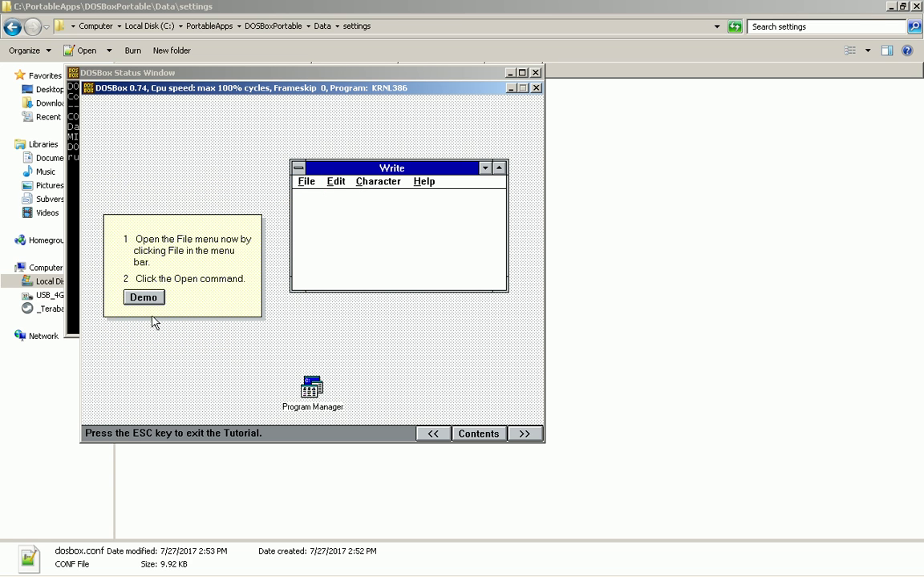
click(144, 298)
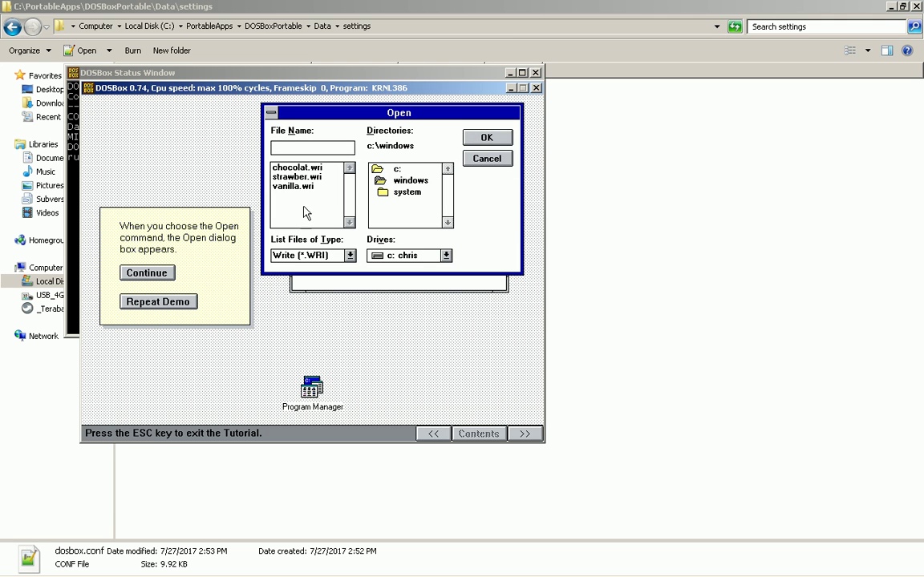
click(133, 273)
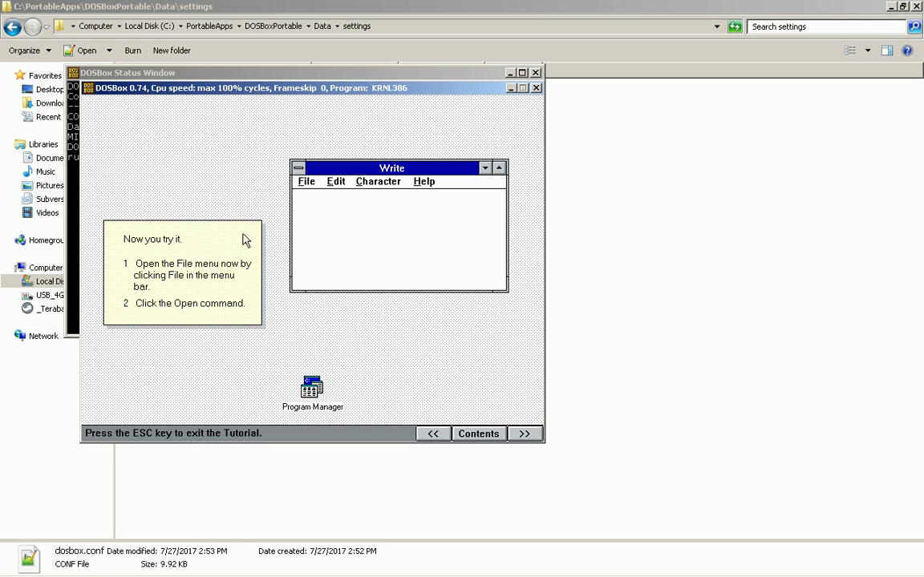
Step: Choose Write's Open command and go through the dialog box explanations up to the file-opening exercise
click(307, 184)
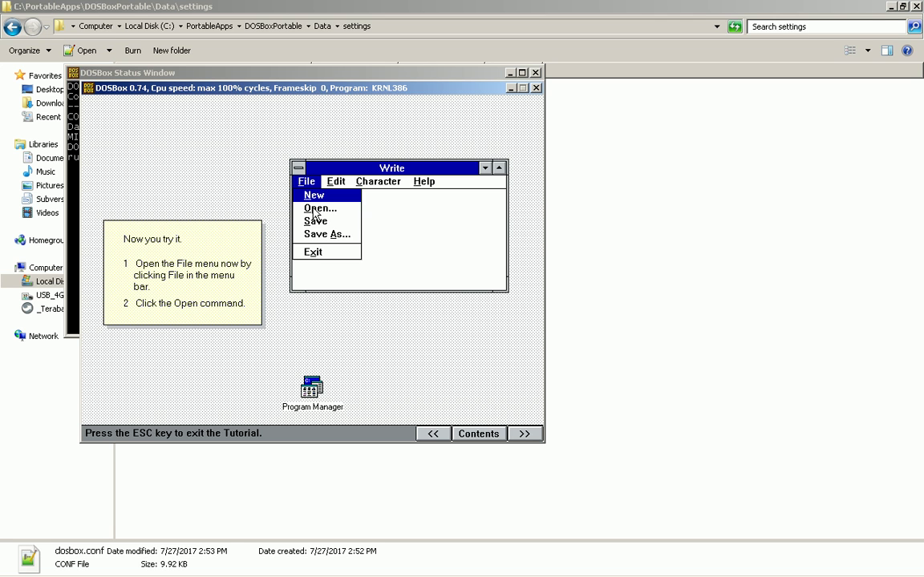
click(317, 210)
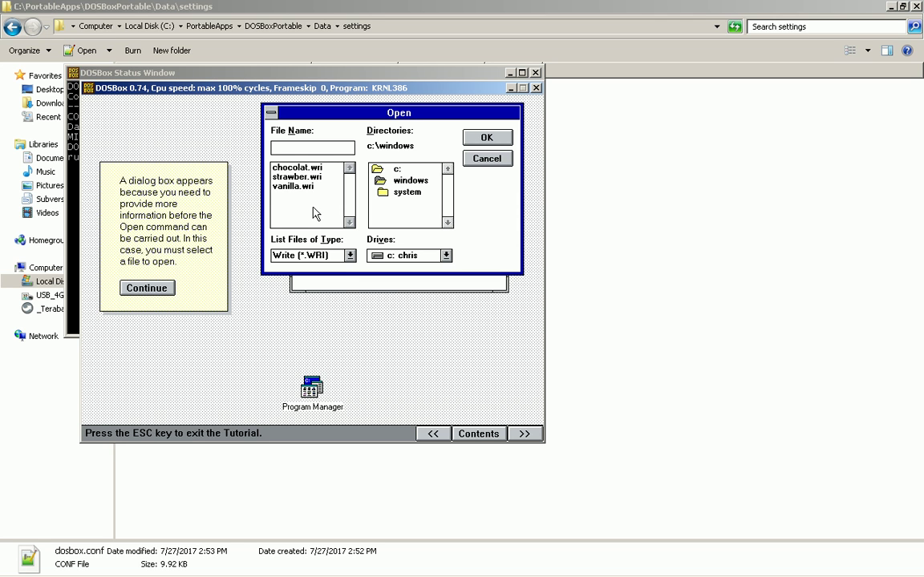
key(Return)
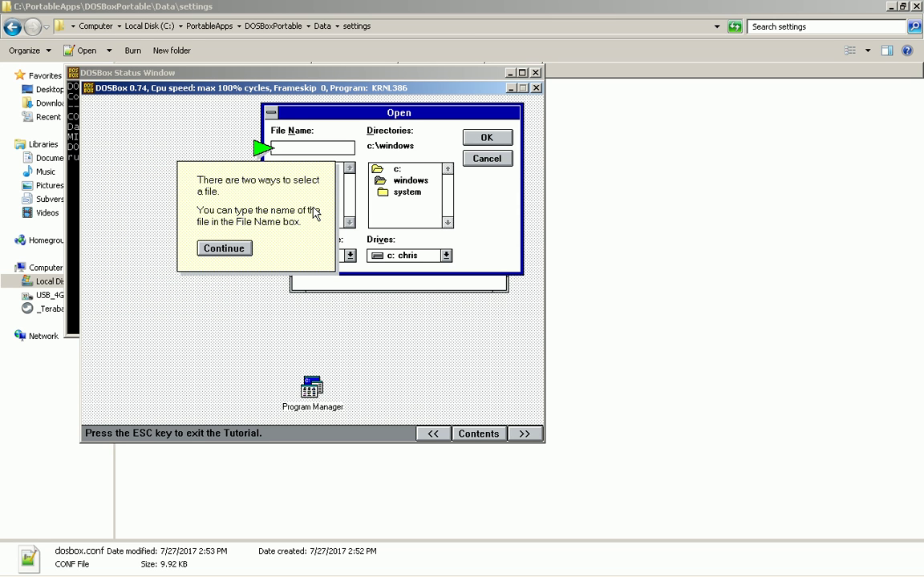
key(Return)
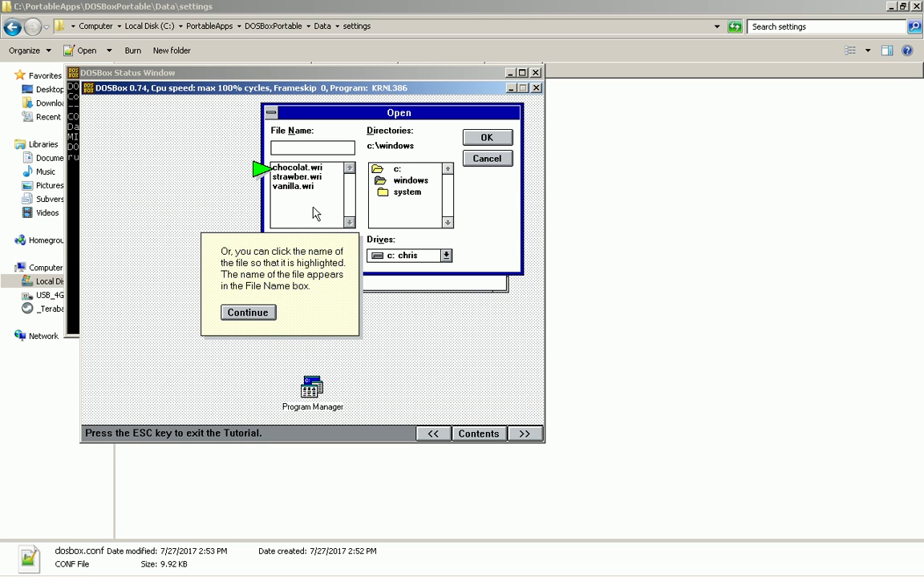
key(Return)
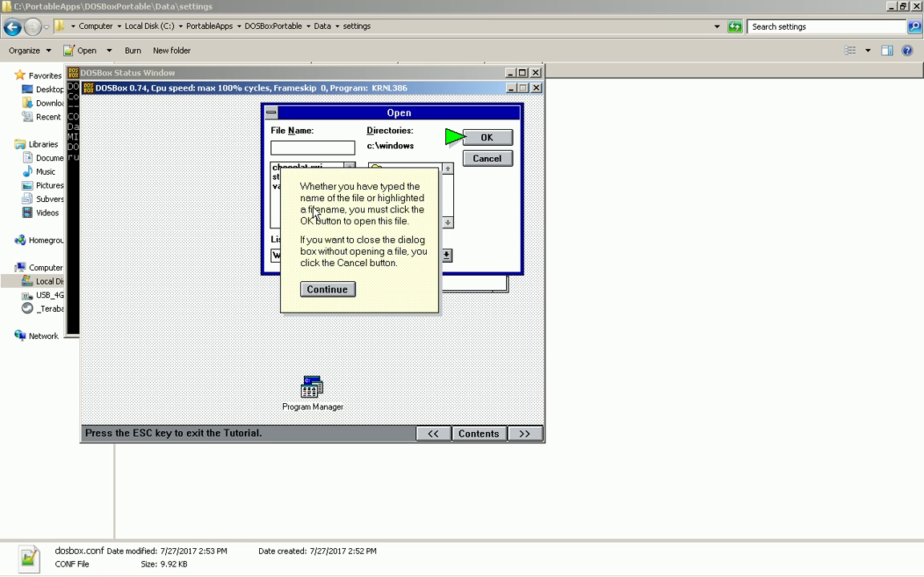
key(Return)
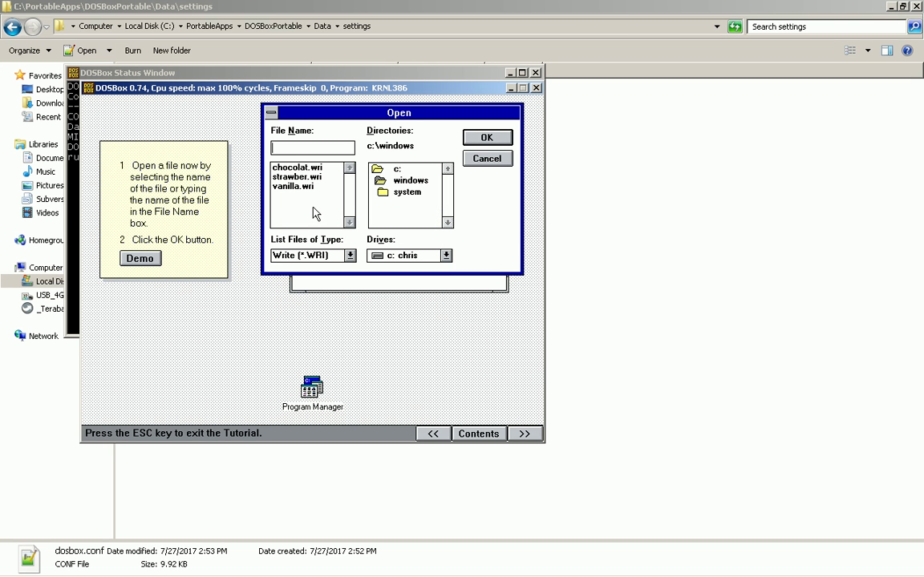
Step: Select chocolat.wri in the file list, play the file-opening demo and continue to the practice exercise
key(Tab)
click(310, 168)
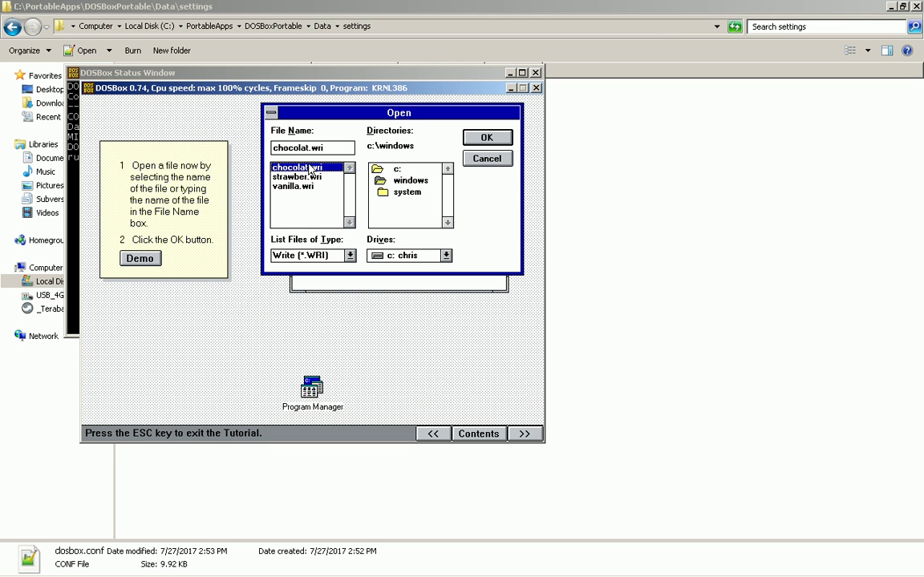
click(138, 255)
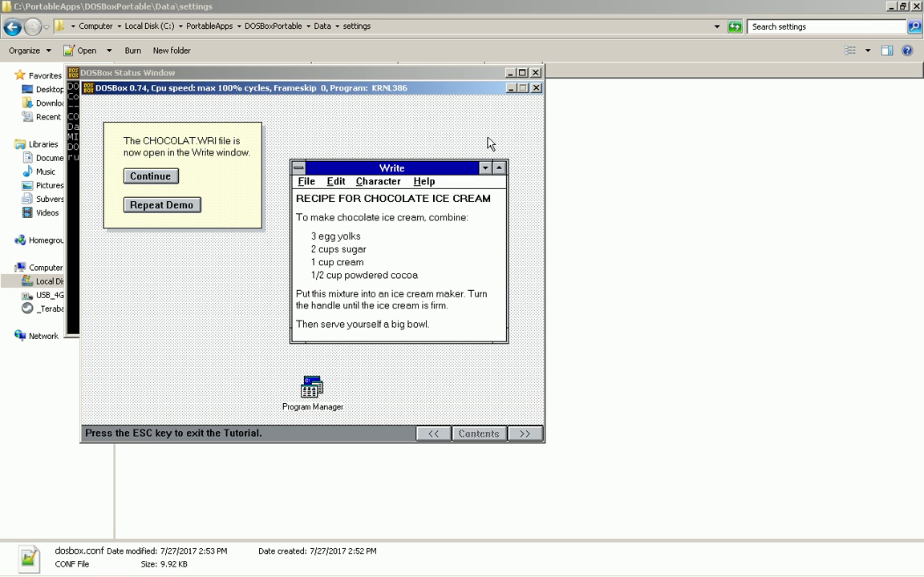
click(143, 178)
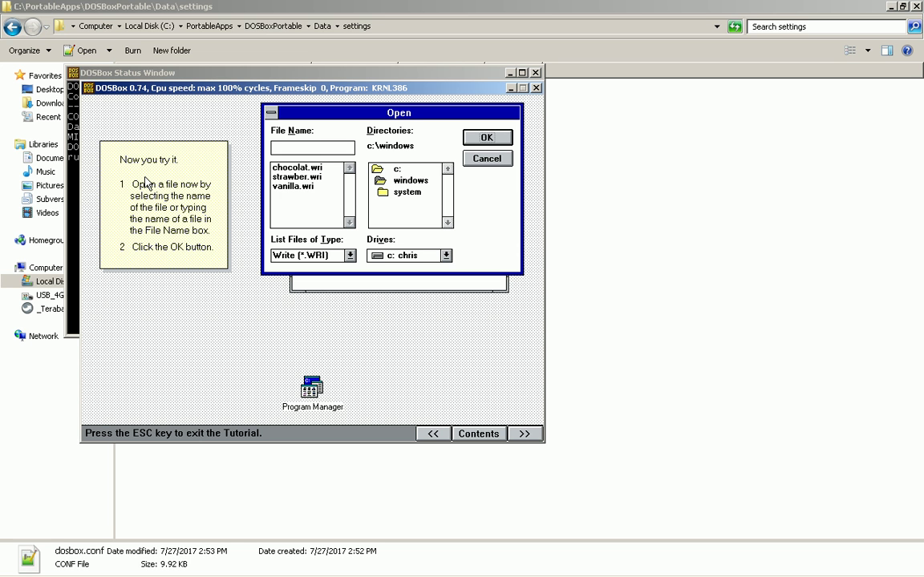
Step: Open strawber.wri in Write and continue to the sample ice cream sundae dialog box
click(280, 177)
click(488, 137)
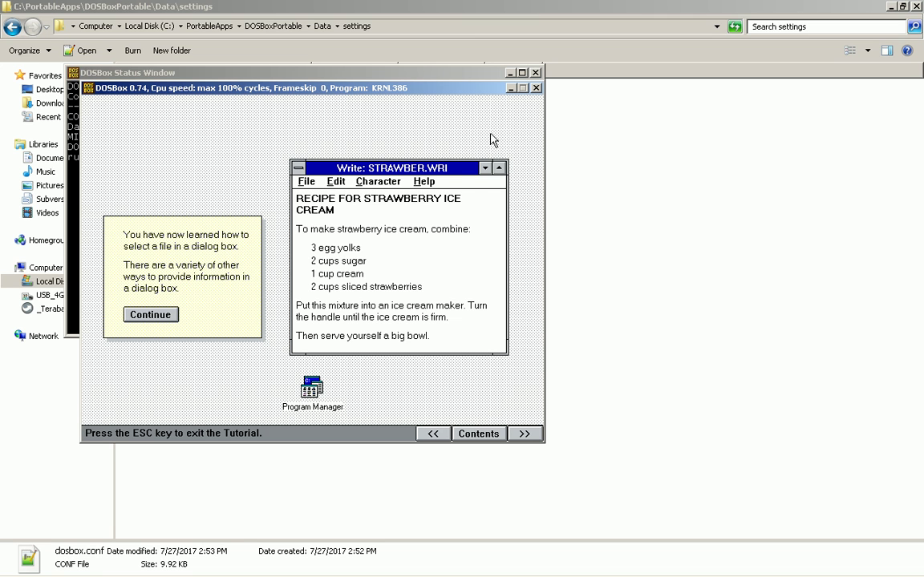
key(Return)
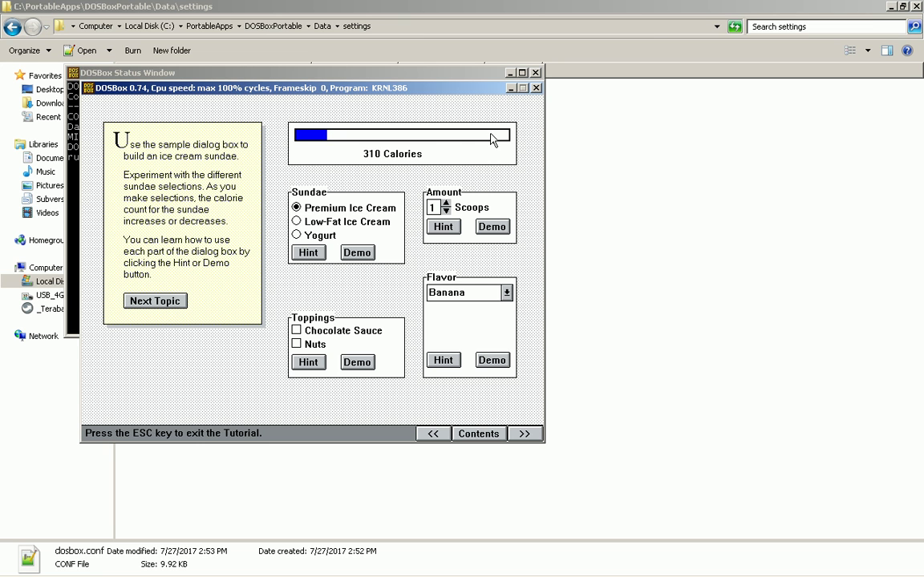
Step: Try each sundae type, display the hint for selecting one and set the sundae to Low-Fat Ice Cream
click(340, 228)
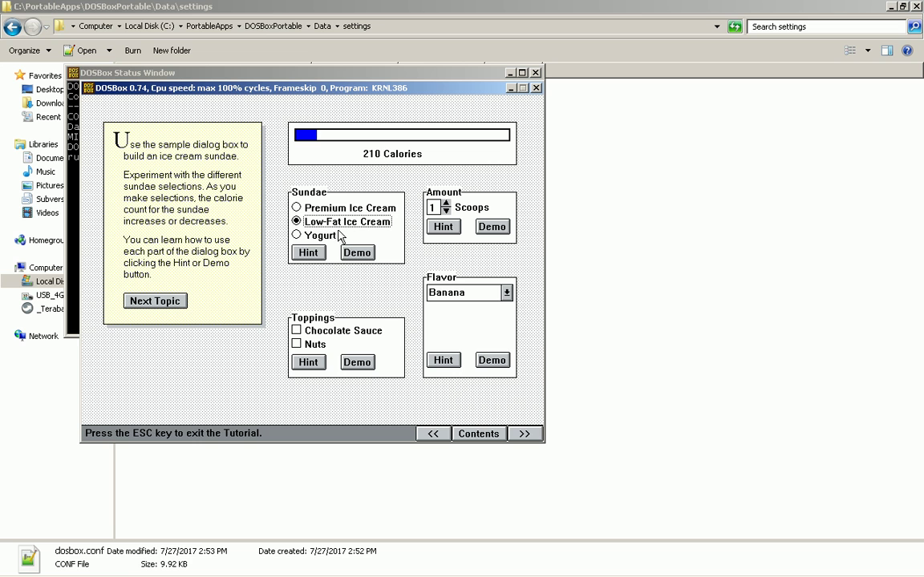
click(334, 232)
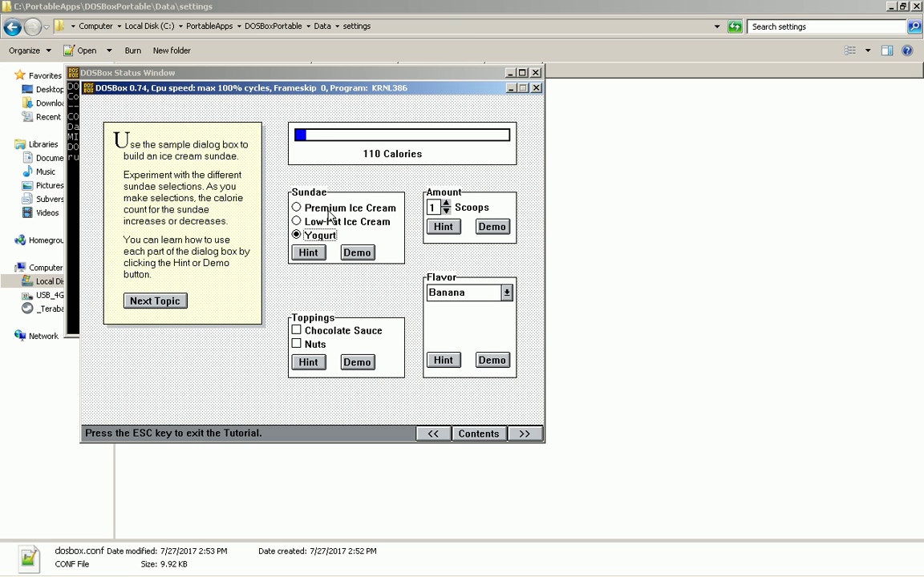
click(328, 210)
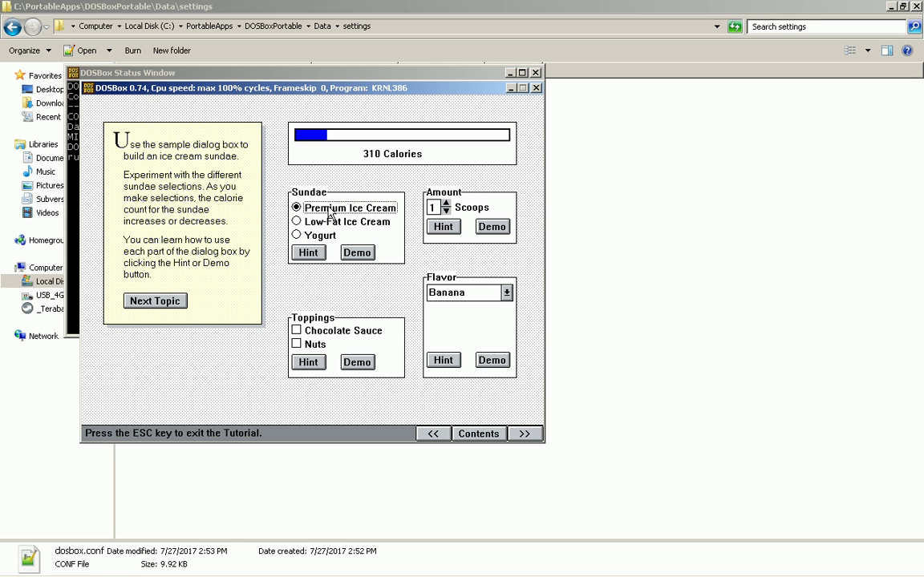
click(313, 252)
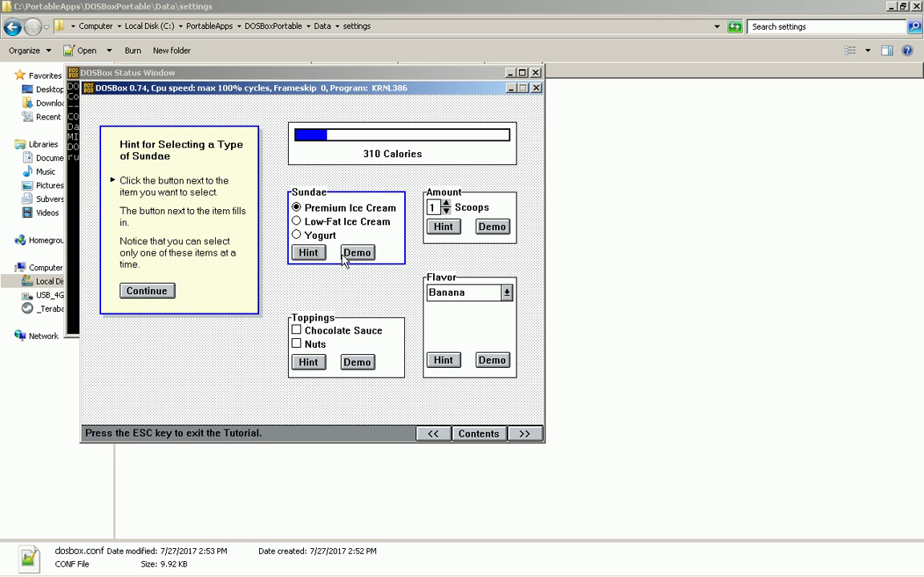
click(297, 222)
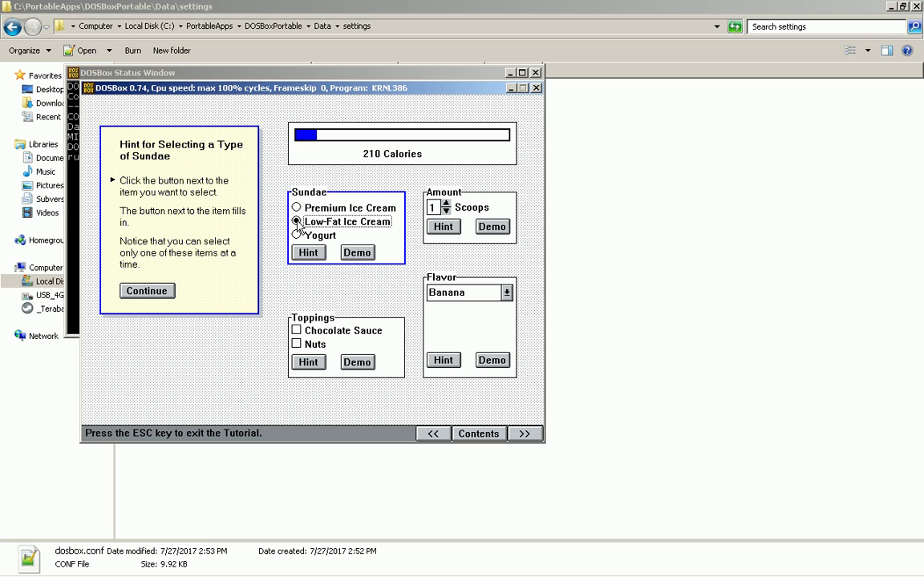
Step: Play the Amount, Toppings and Flavor demos in the sample sundae dialog box
click(503, 229)
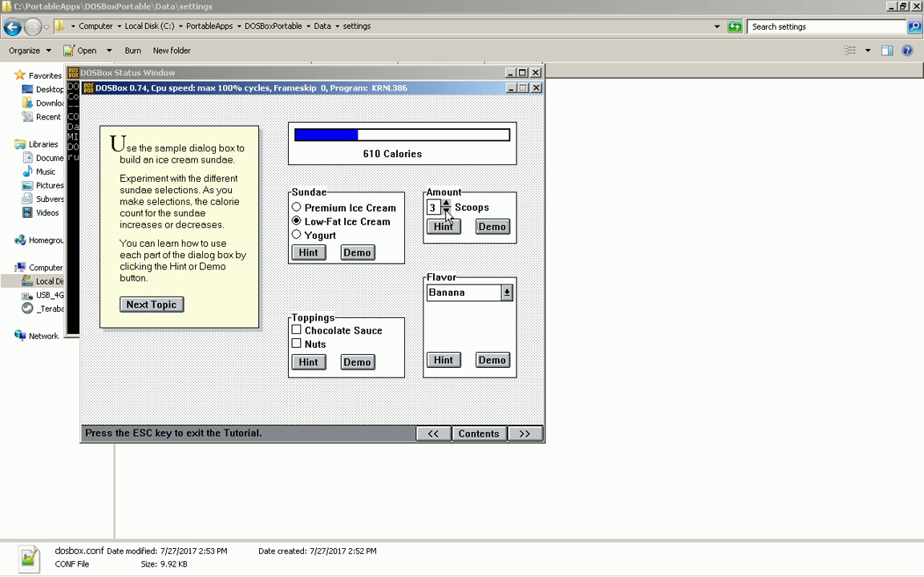
click(356, 363)
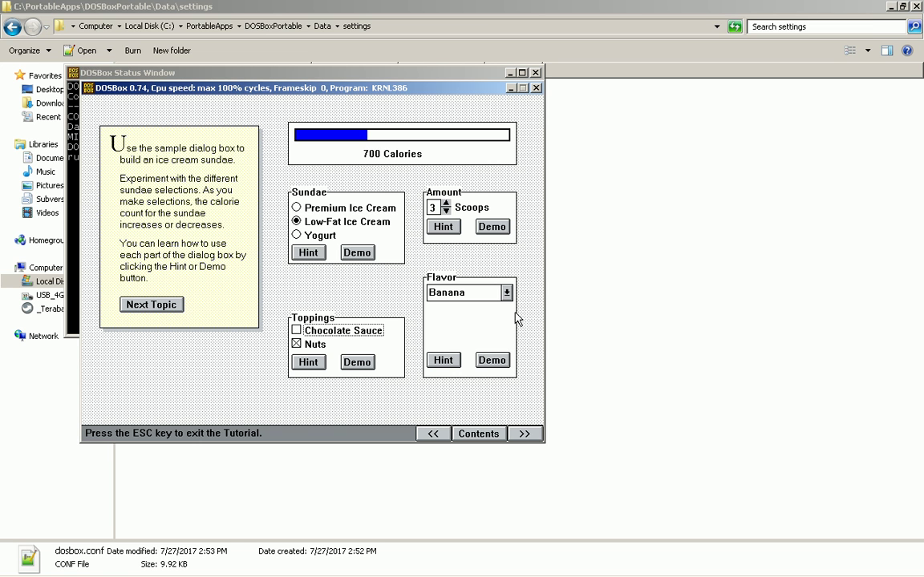
click(491, 360)
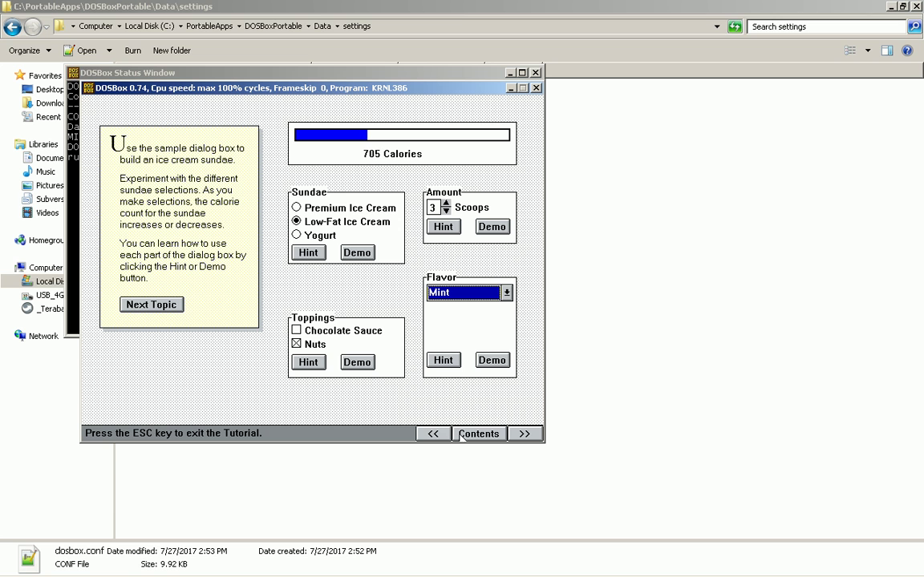
Step: Go to the topic on running several applications, restore the Program Manager window and continue to the exercise on making Write active
click(138, 305)
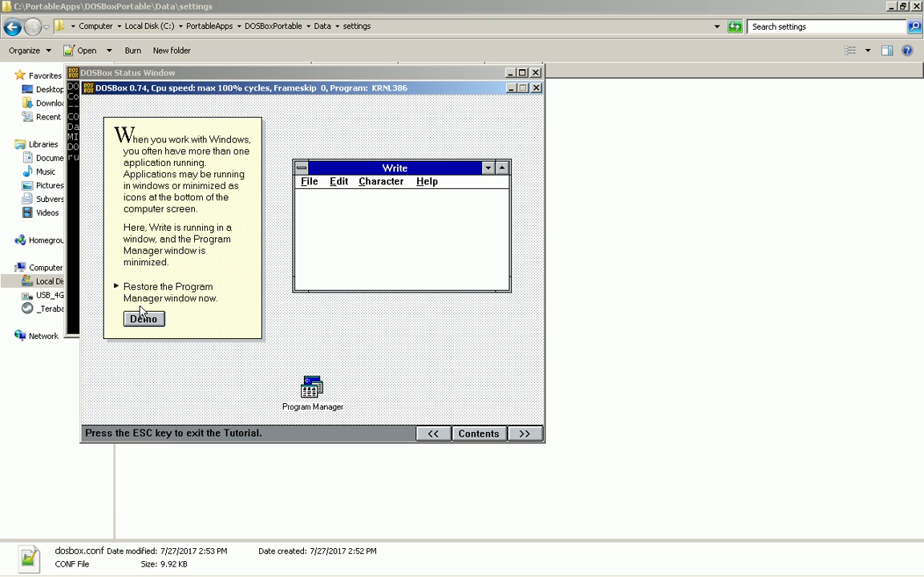
double_click(310, 390)
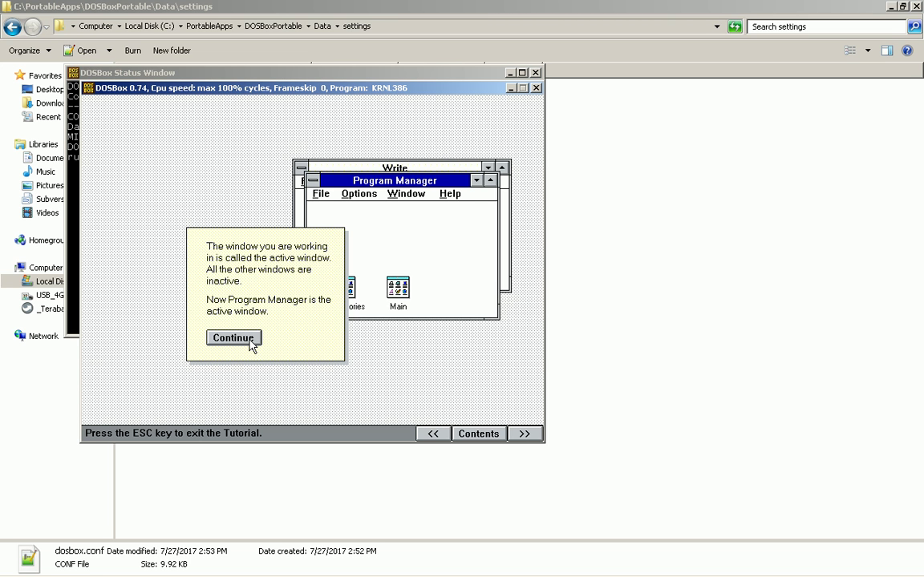
click(251, 345)
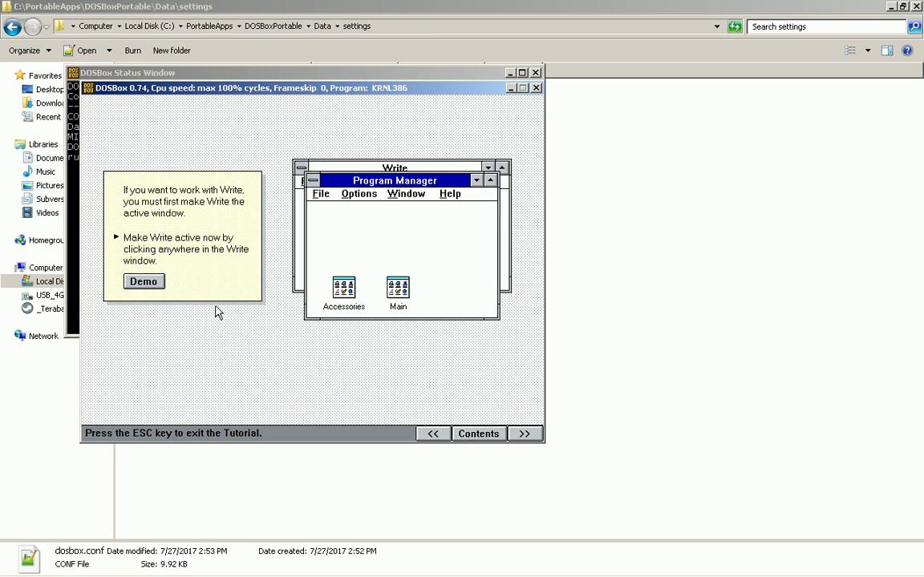
Step: Make the Write window active in front of Program Manager, both in the demo and in the practice exercise, and continue to closing applications
click(299, 227)
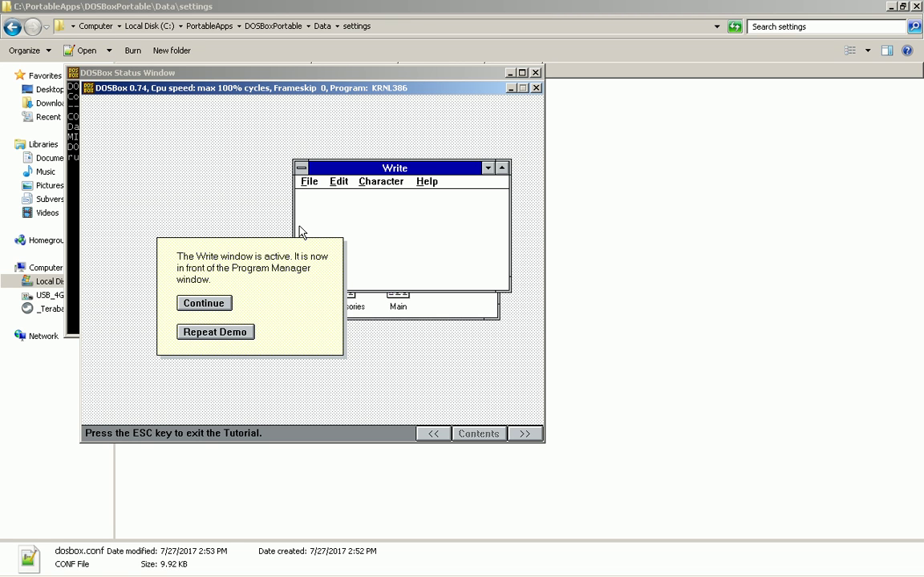
key(Return)
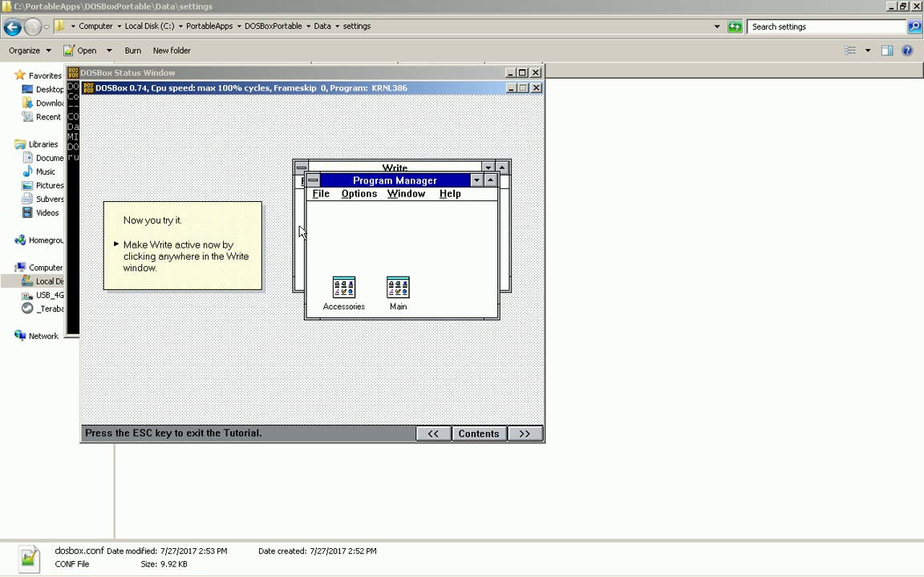
click(301, 231)
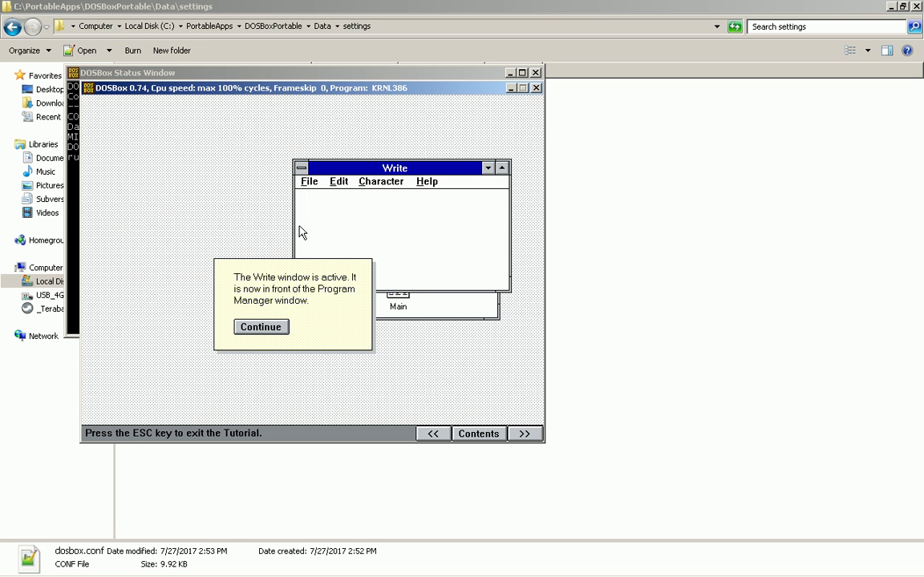
key(Return)
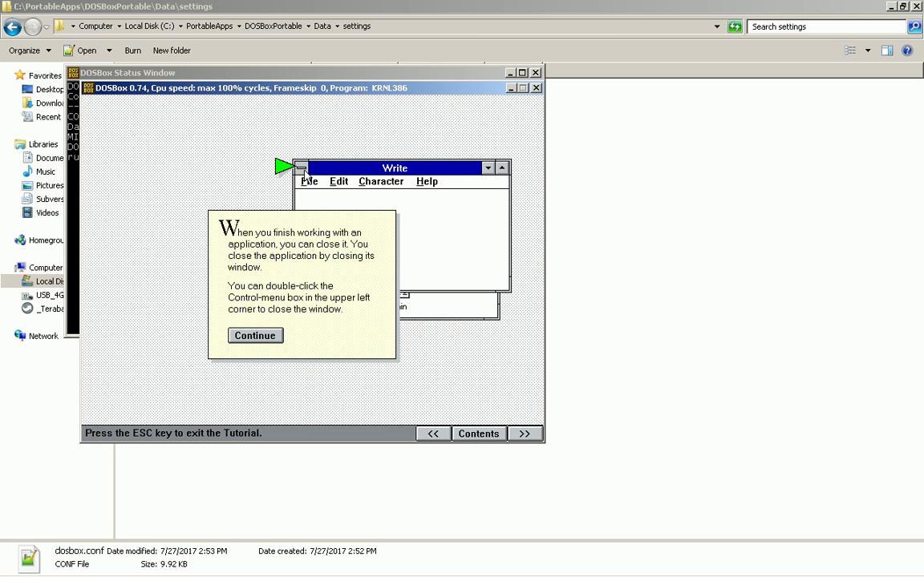
Step: Play the demo on closing Write, close the Write window through its Control-menu box and continue to the tutorial's final page
click(304, 171)
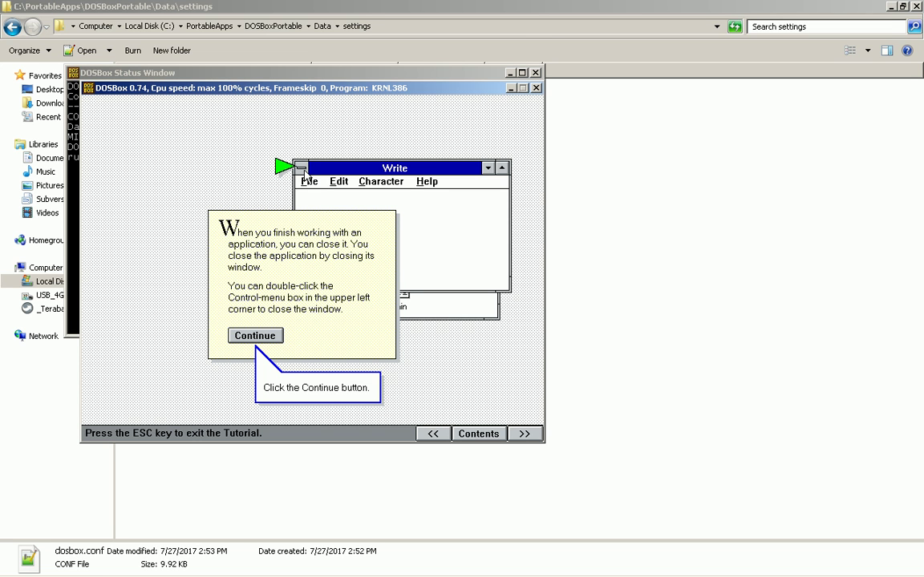
click(237, 333)
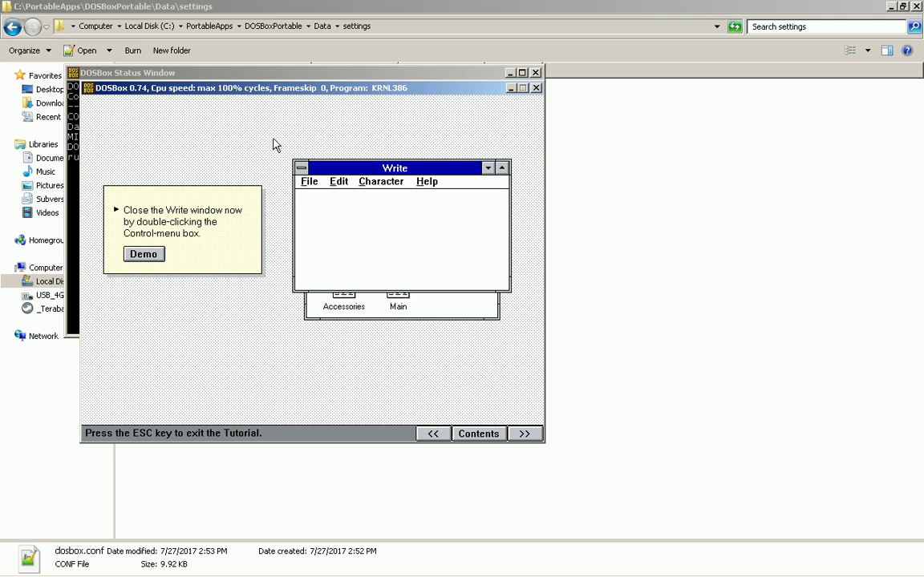
key(Return)
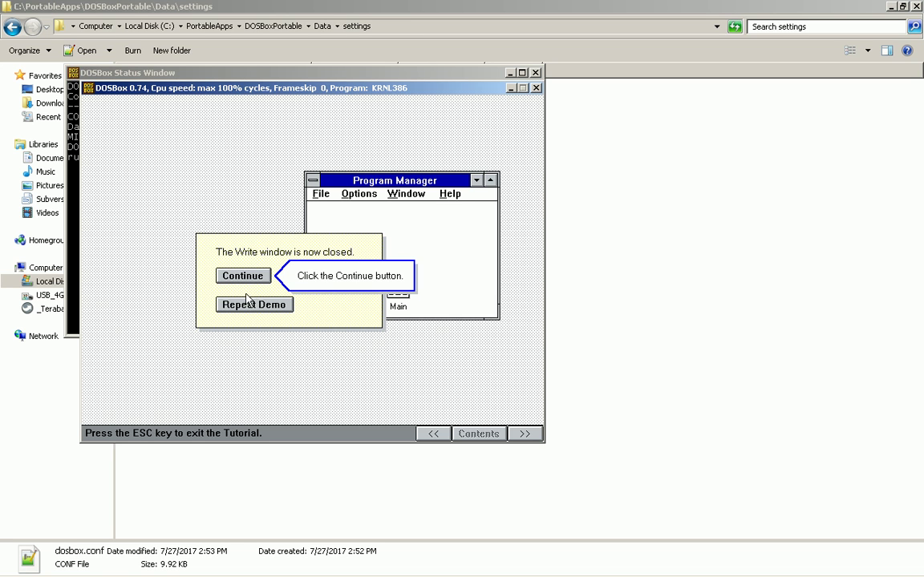
click(244, 277)
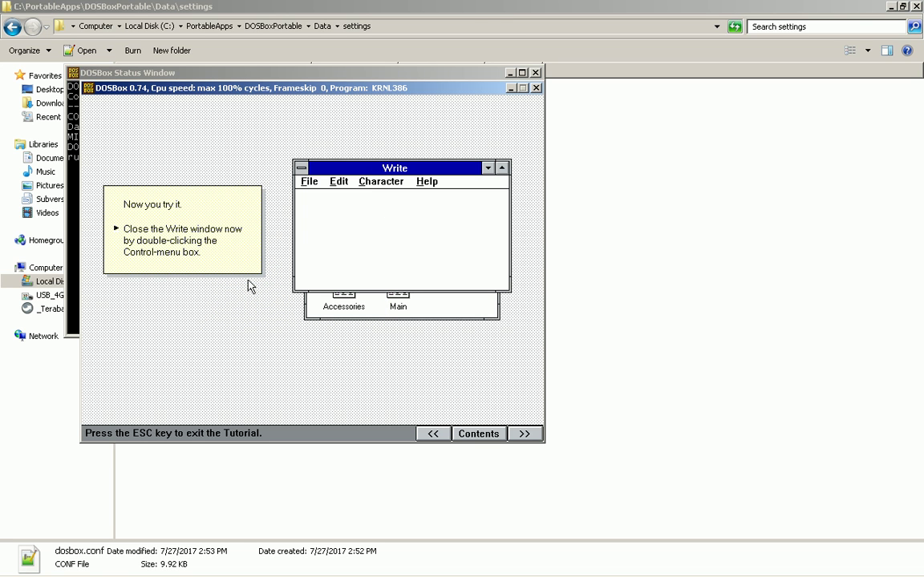
click(300, 169)
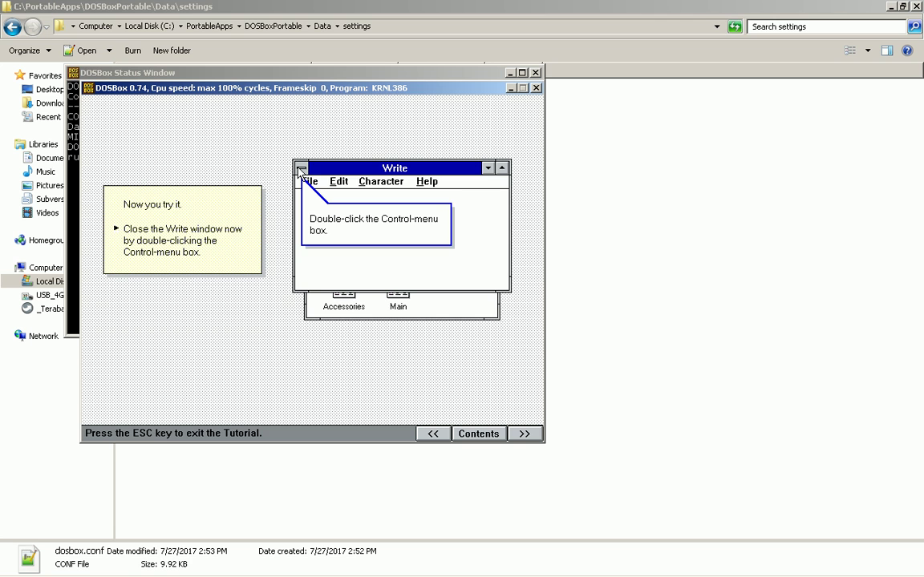
double_click(300, 170)
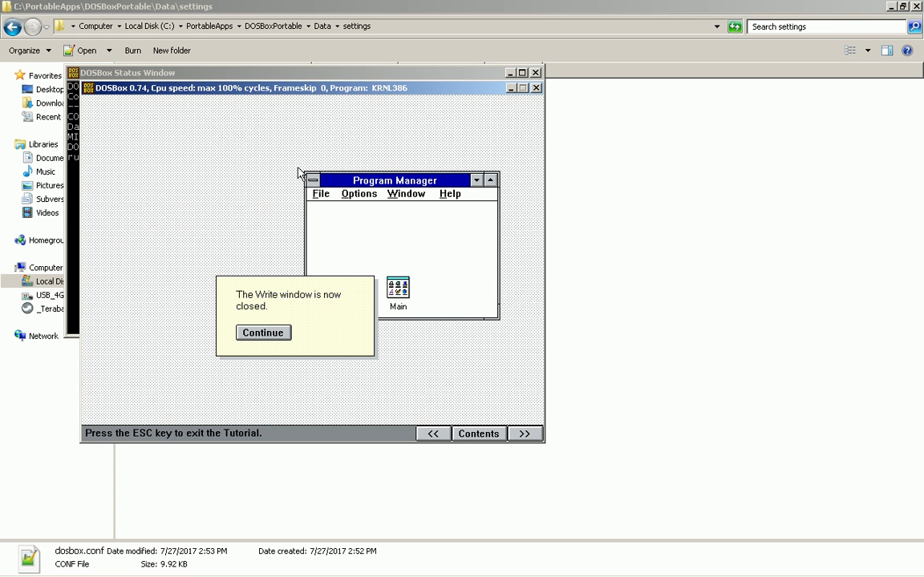
click(264, 332)
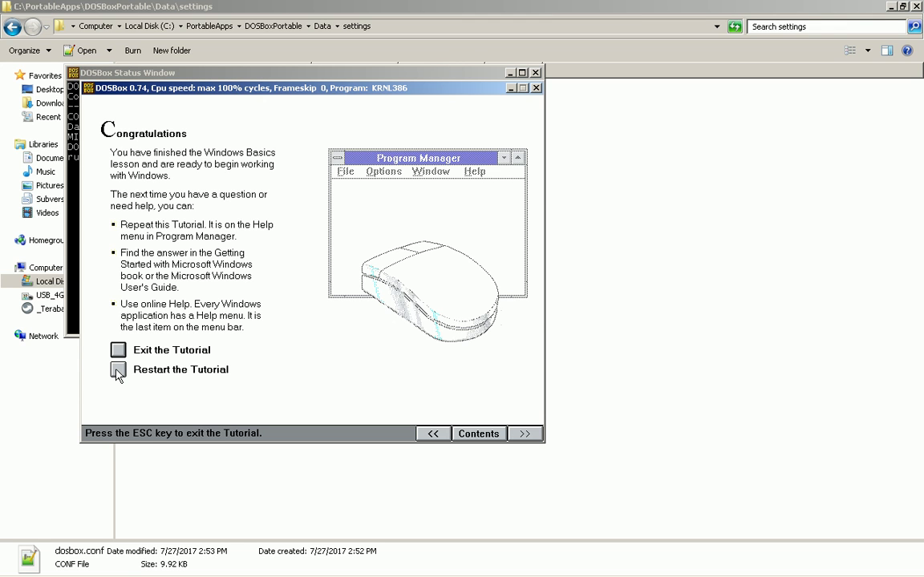
Step: Check the tutorial's Contents, exit the tutorial and finish Windows Setup with a reboot
click(479, 434)
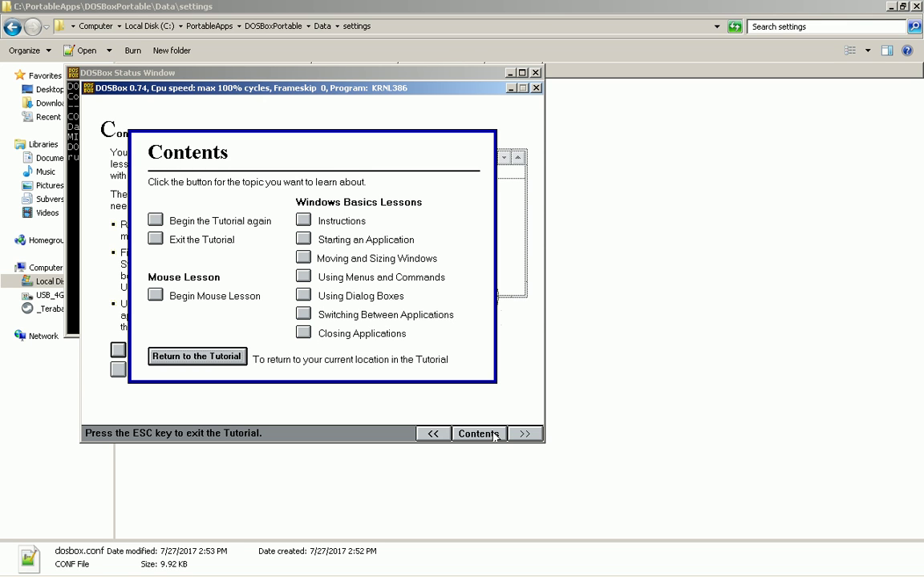
click(242, 361)
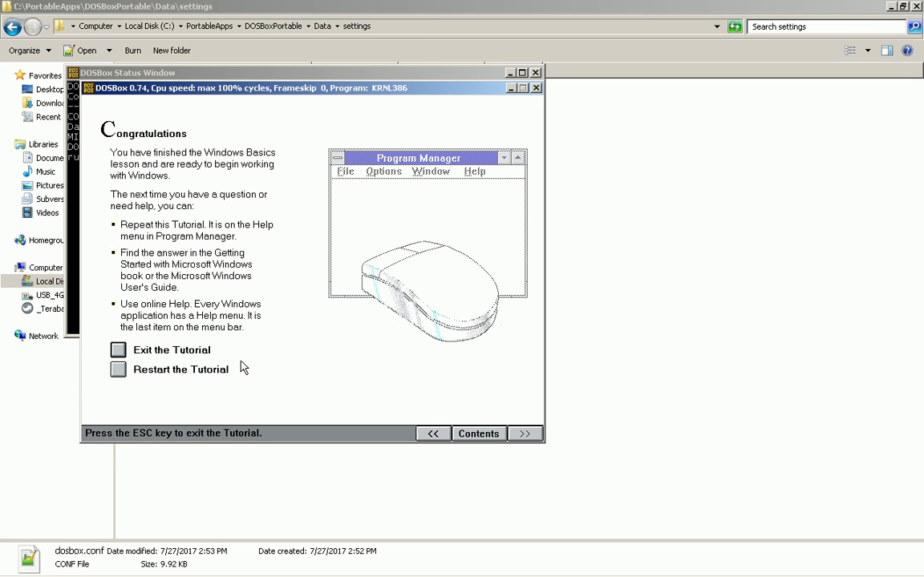
key(Escape)
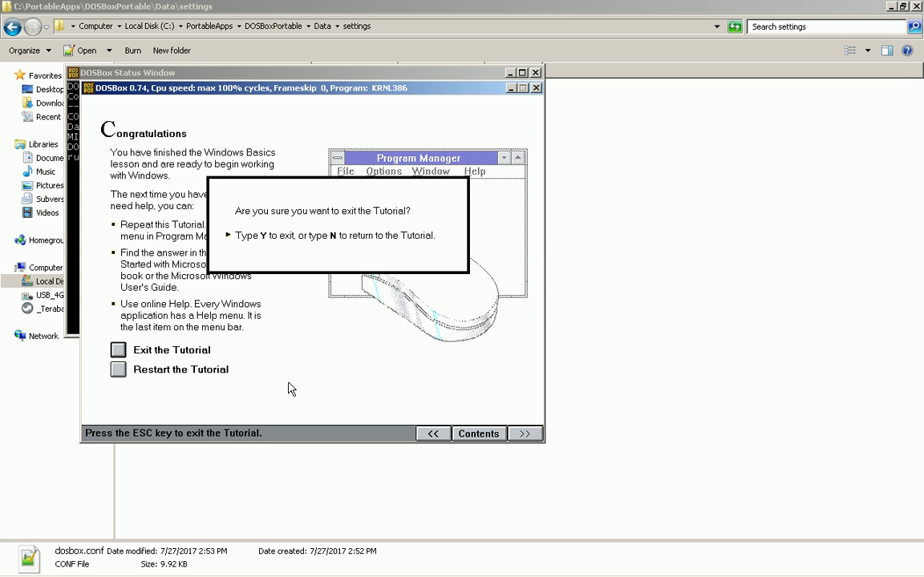
key(y)
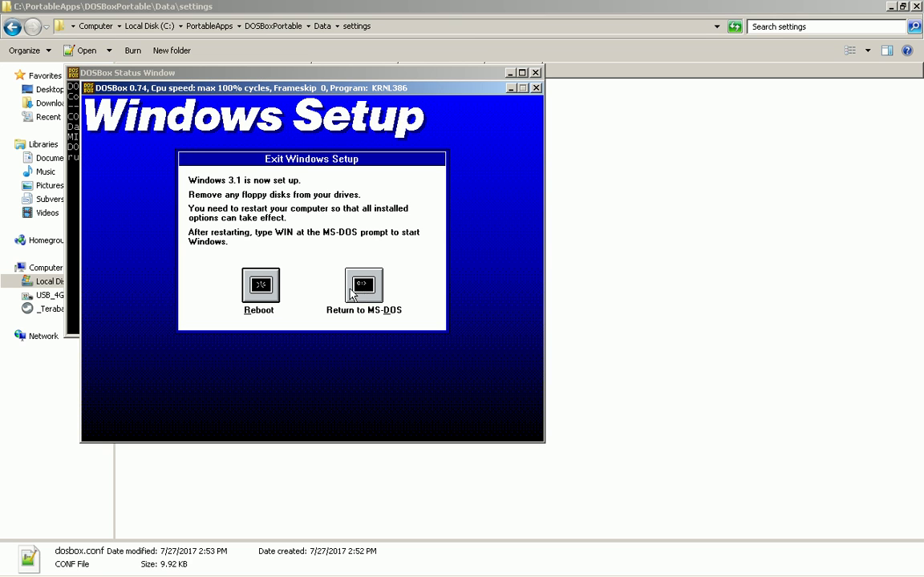
click(258, 287)
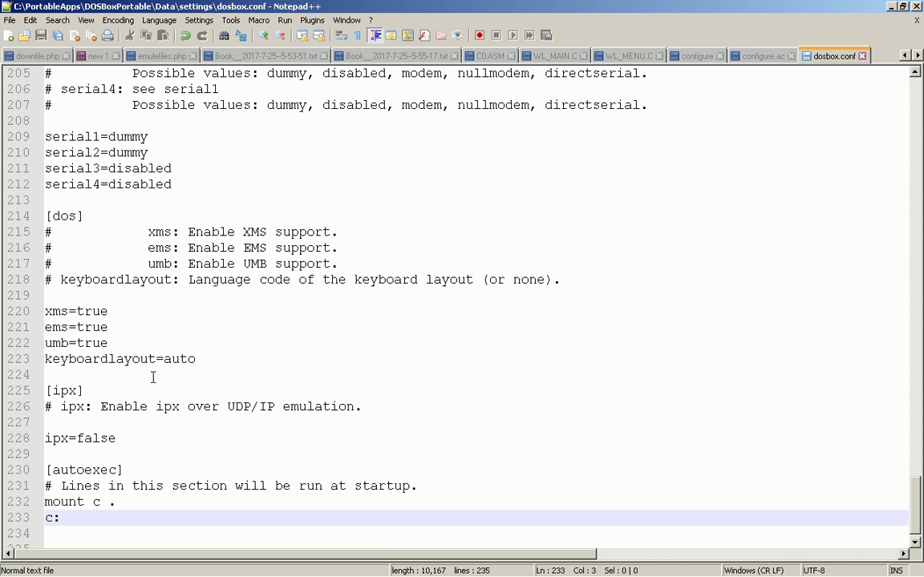
Step: Search dosbox.conf in Notepad++ for "config" from the start of the file and check the matches through to the autoexec section
key(ctrl+Home)
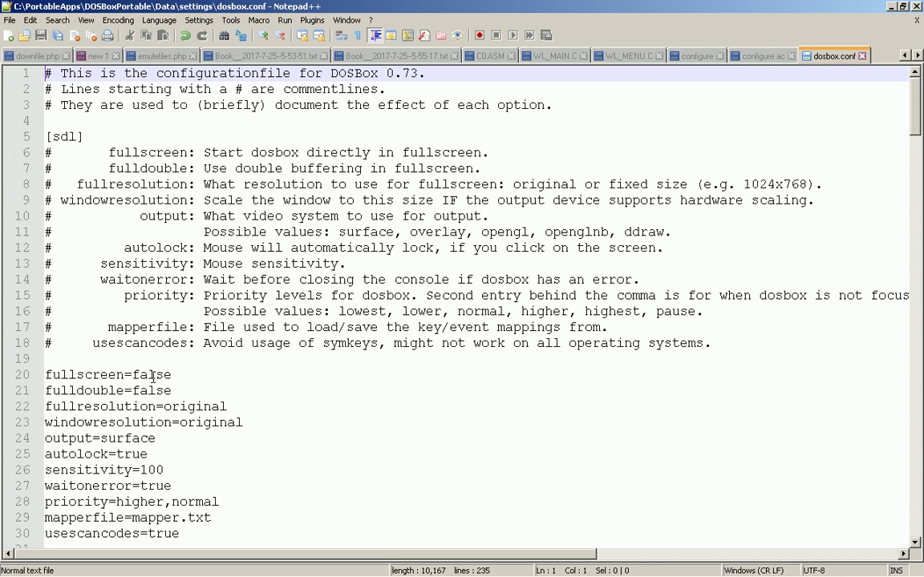
key(ctrl+f)
text(config)
key(Return)
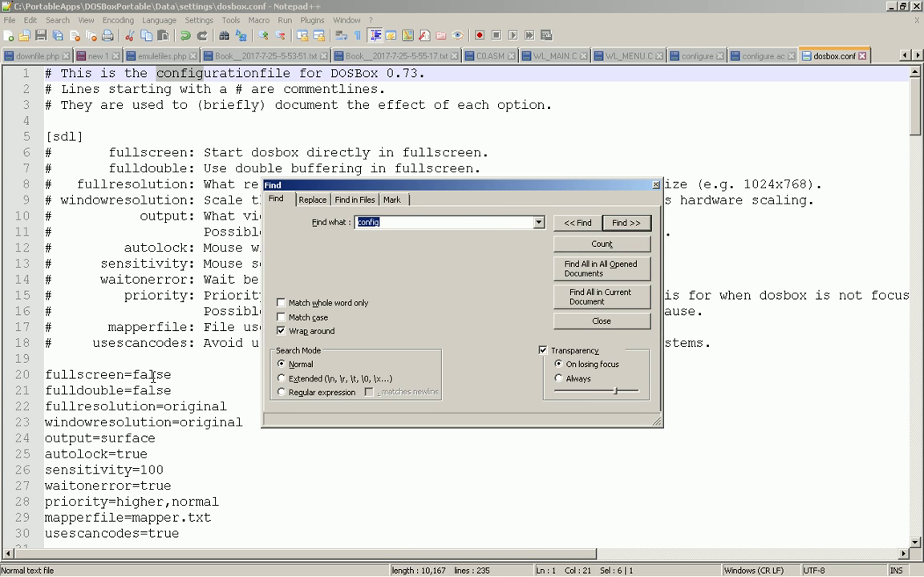
key(Escape)
key(F3)
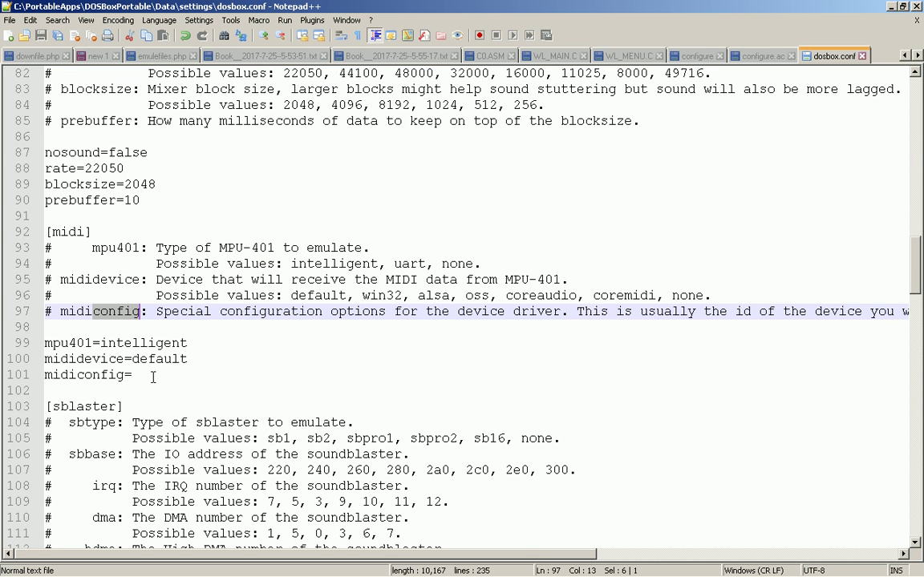
key(F3)
key(F3)
key(Down)
key(Down)
key(Down)
key(Home)
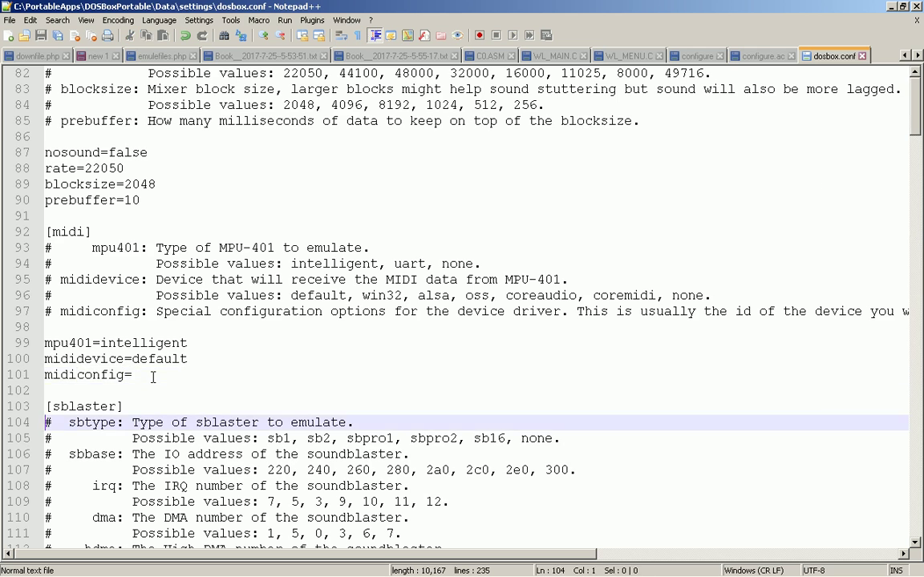
key(F3)
key(Down)
key(F3)
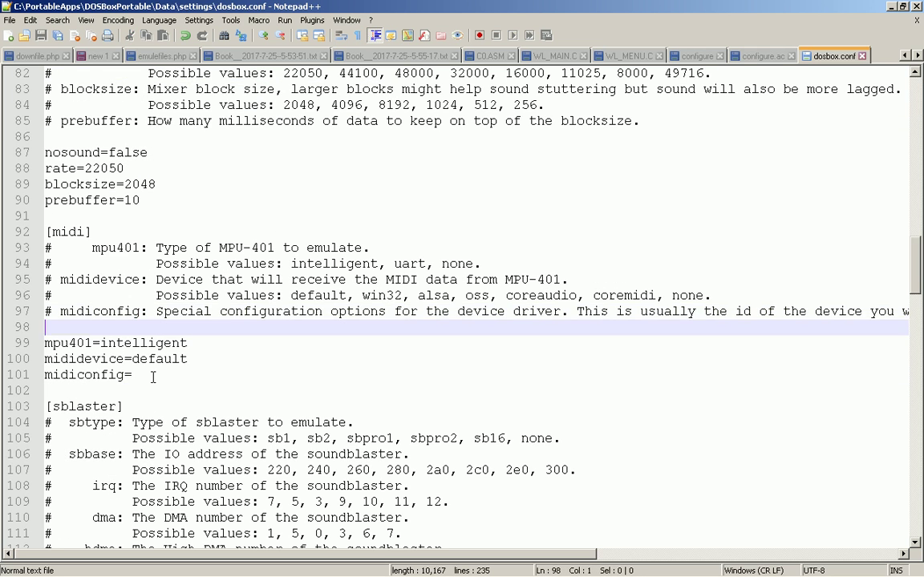
key(ctrl+Home)
key(ctrl+End)
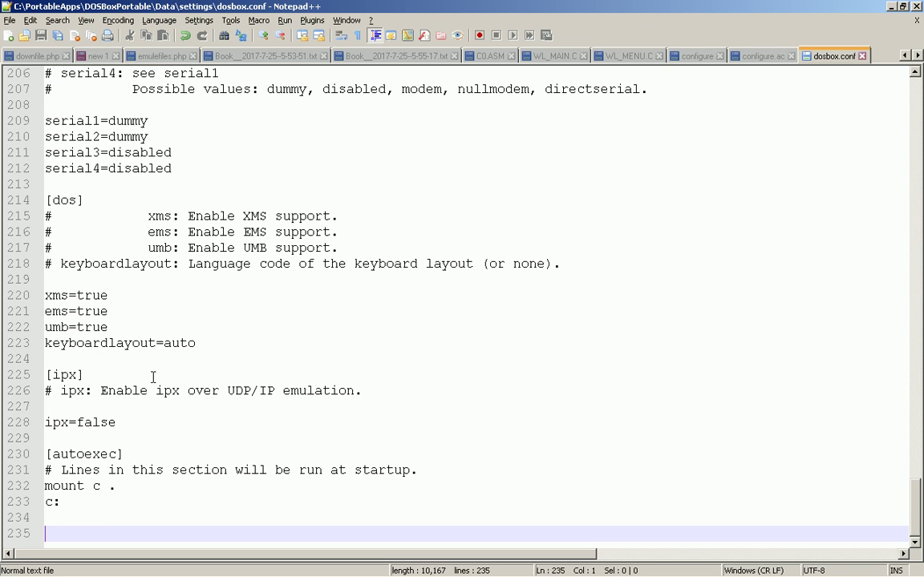
Step: Switch to the file explorer, go up to the DOSBoxPortable folder and launch DOSBoxPortable.exe
key(alt+Tab)
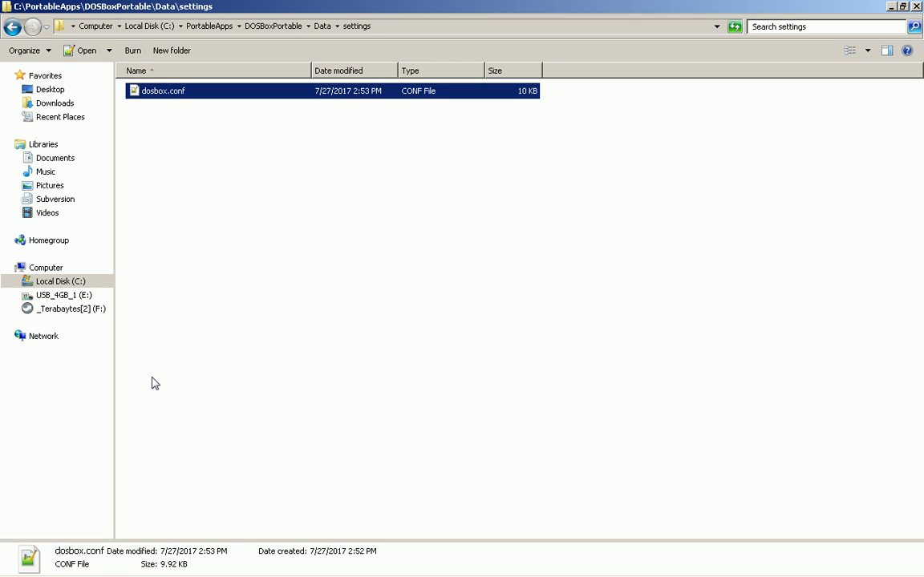
key(alt+Up)
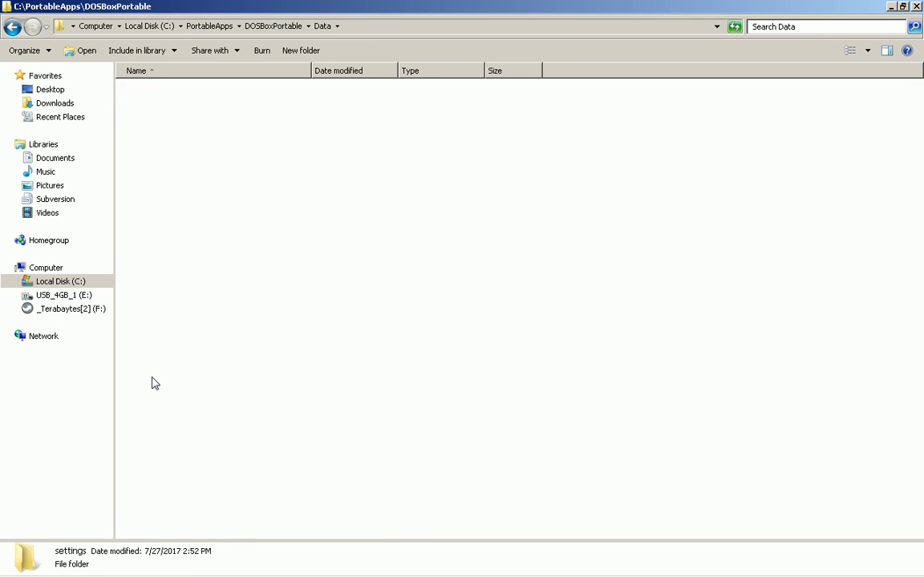
key(alt+Up)
key(Down)
key(Down)
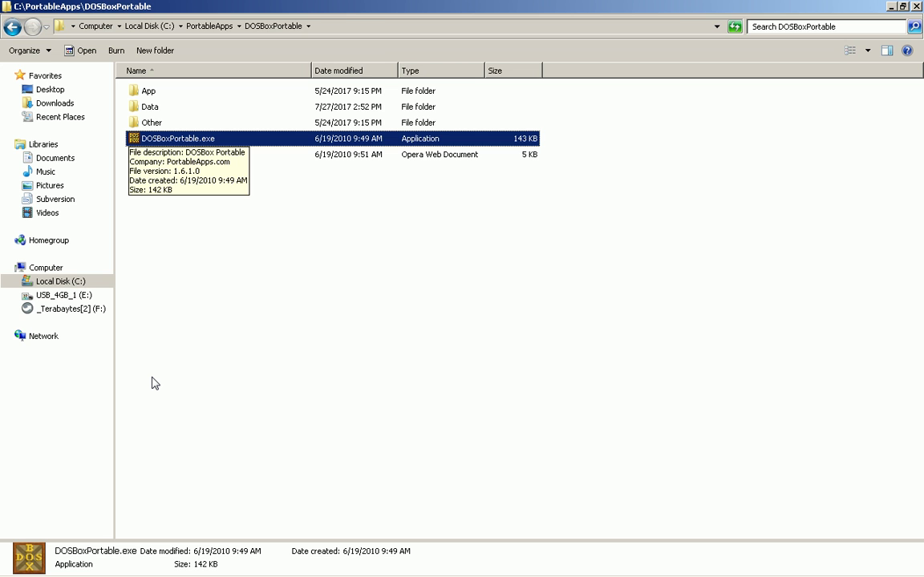
key(alt+Tab)
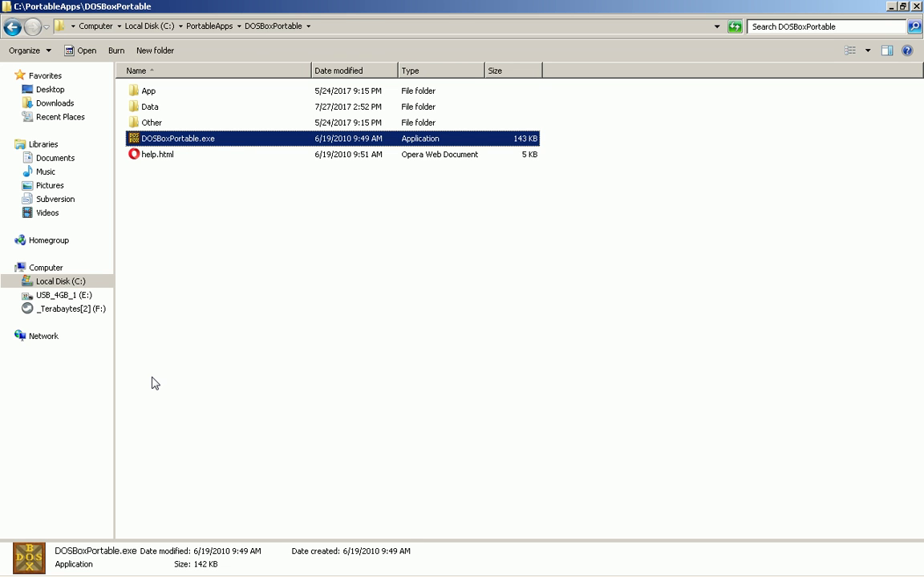
key(Return)
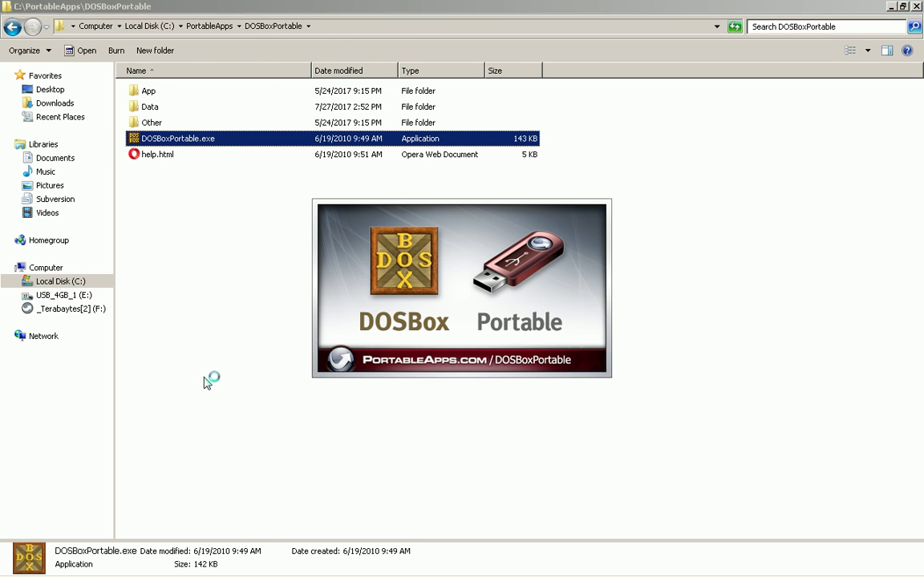
key(alt+Tab)
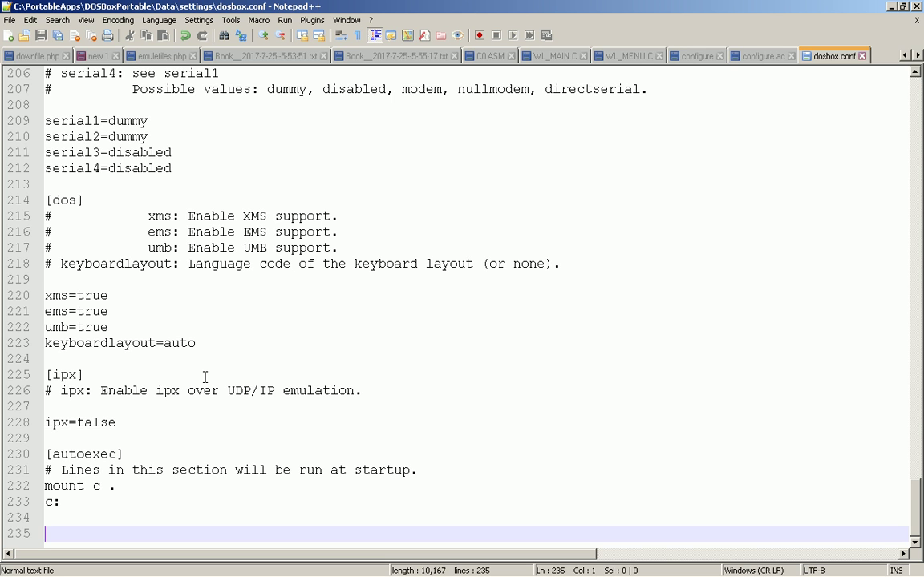
key(alt+Tab)
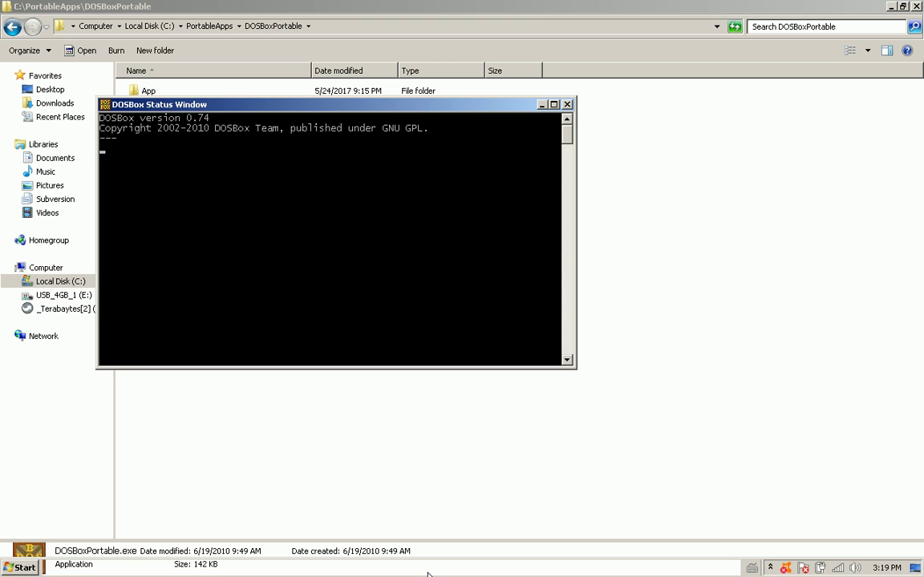
Step: List the contents of drive C's root directory in DOSBox
text(cd w)
key(BackSpace)
key(BackSpace)
key(BackSpace)
key(BackSpace)
text(d)
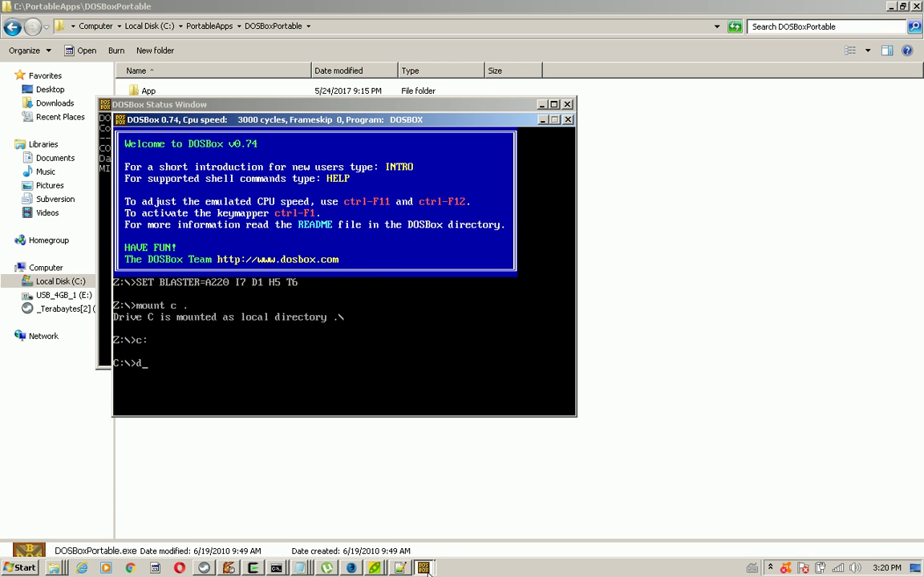
text(ir)
key(Return)
Step: Change to the windows directory at the DOS prompt and list its files
text(cd windows)
key(Return)
text(d)
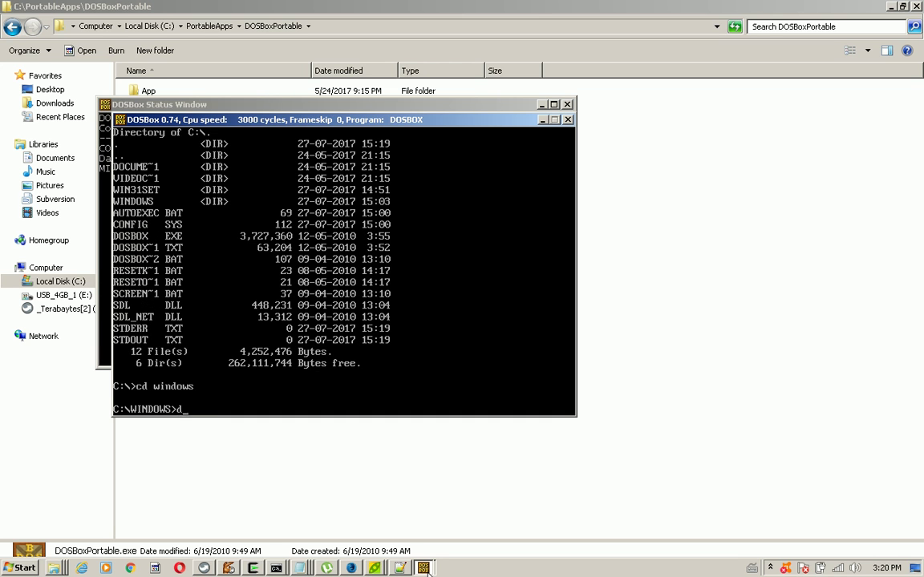
text(ir)
key(Return)
text(wi)
key(Tab)
key(Tab)
key(Tab)
key(Tab)
key(Escape)
text(win)
key(Tab)
key(Tab)
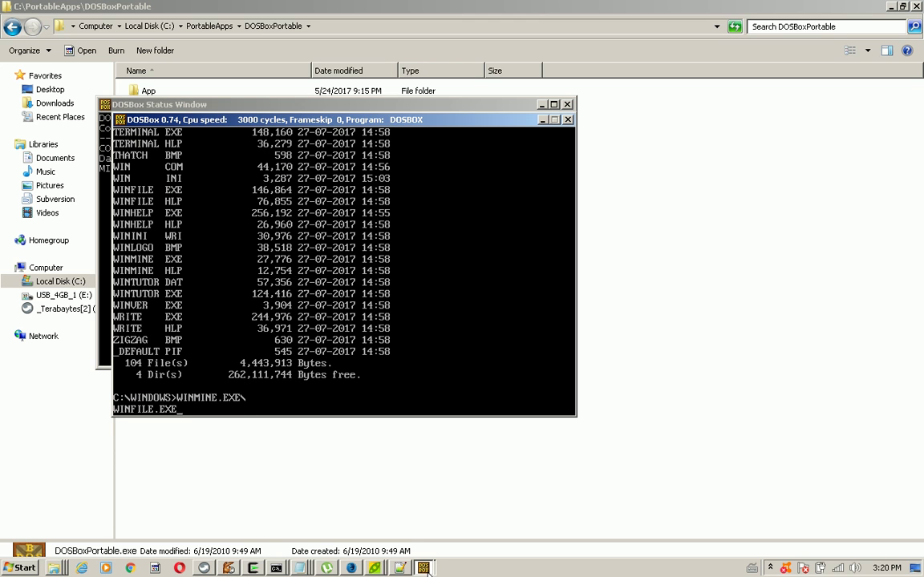
key(Return)
Step: Start Windows with the win command and select Print Manager in Program Manager's Main group
text(win)
key(Return)
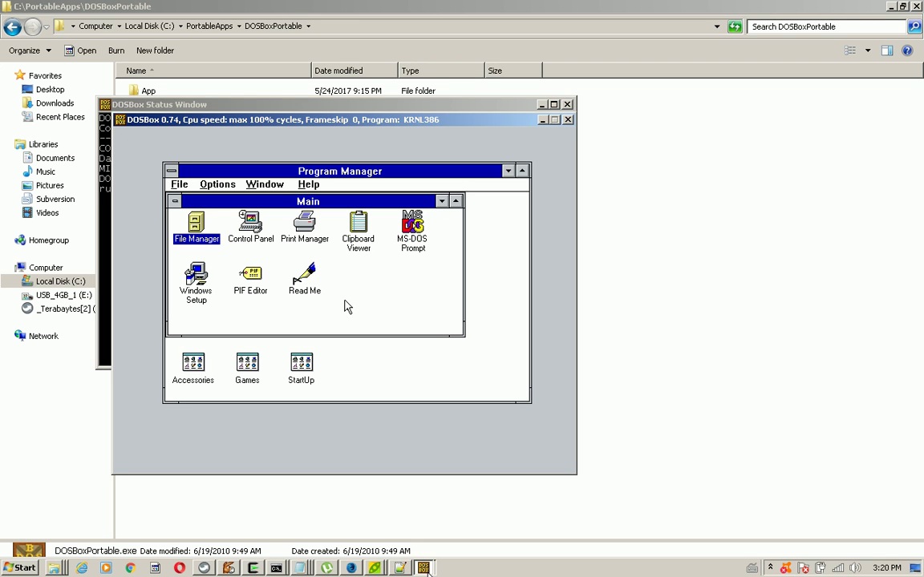
mouse_move(424, 555)
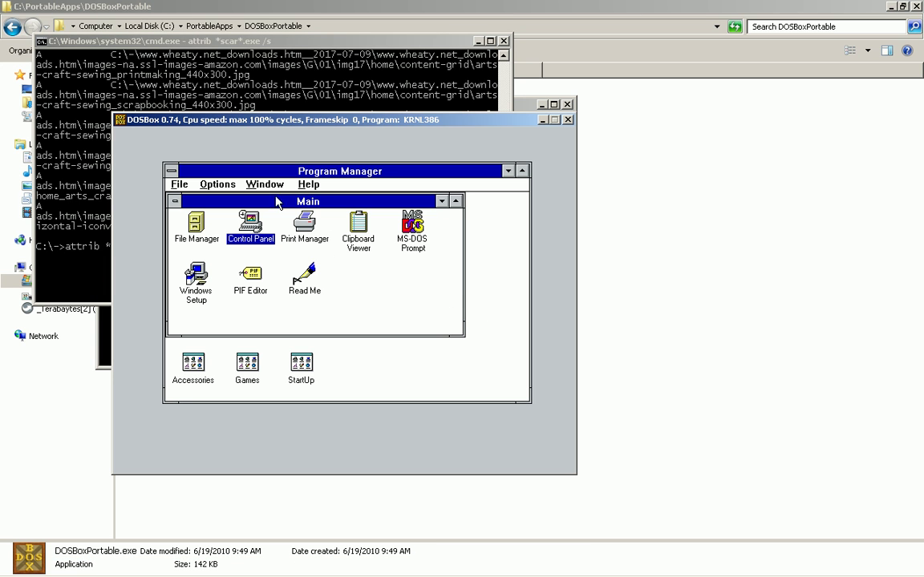
key(Right)
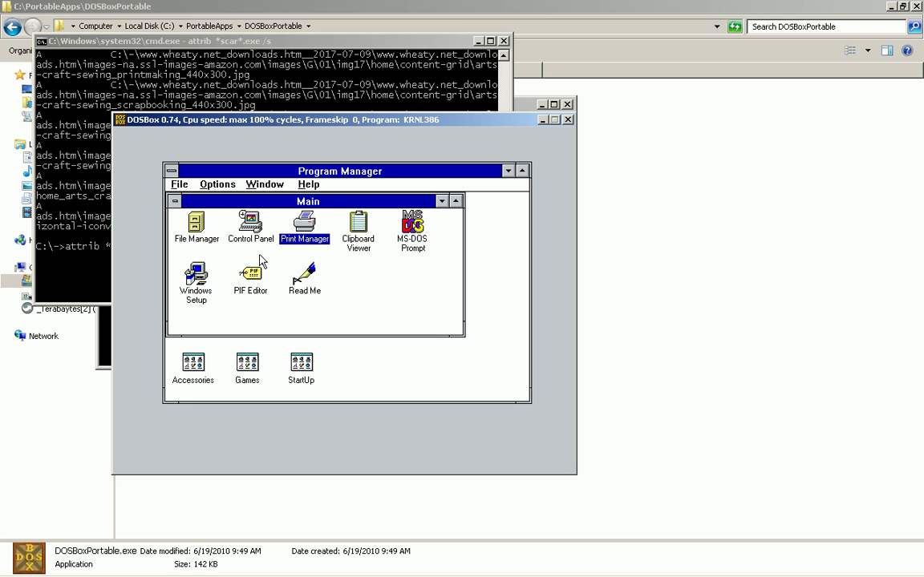
Step: Open the MS-DOS Prompt from the Main group, exit back to Windows and move the icon selection to Print Manager
double_click(397, 250)
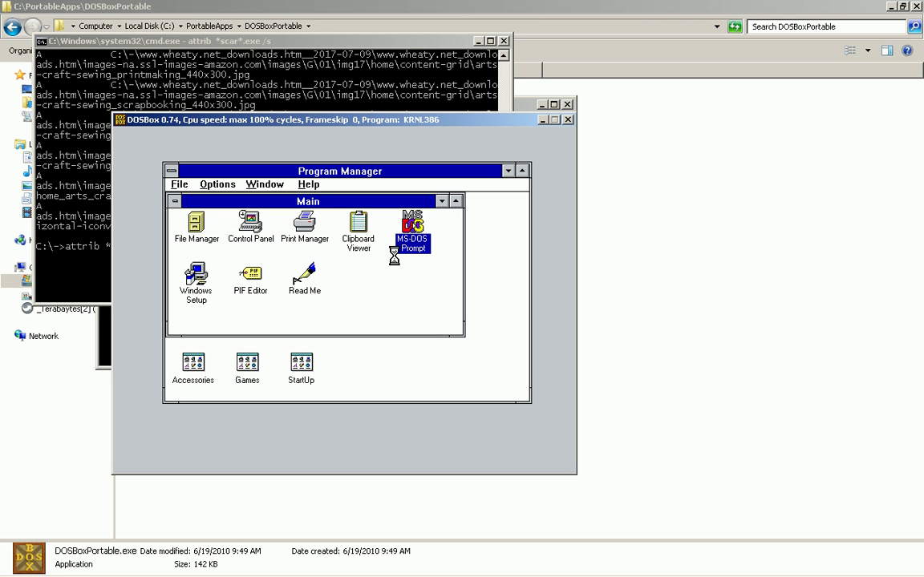
text(exit)
key(Return)
key(Left)
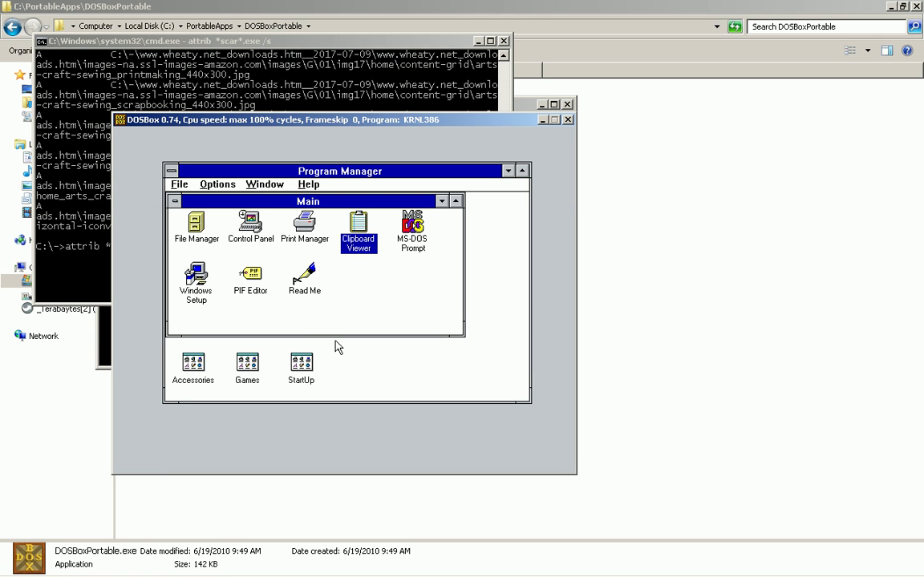
key(Left)
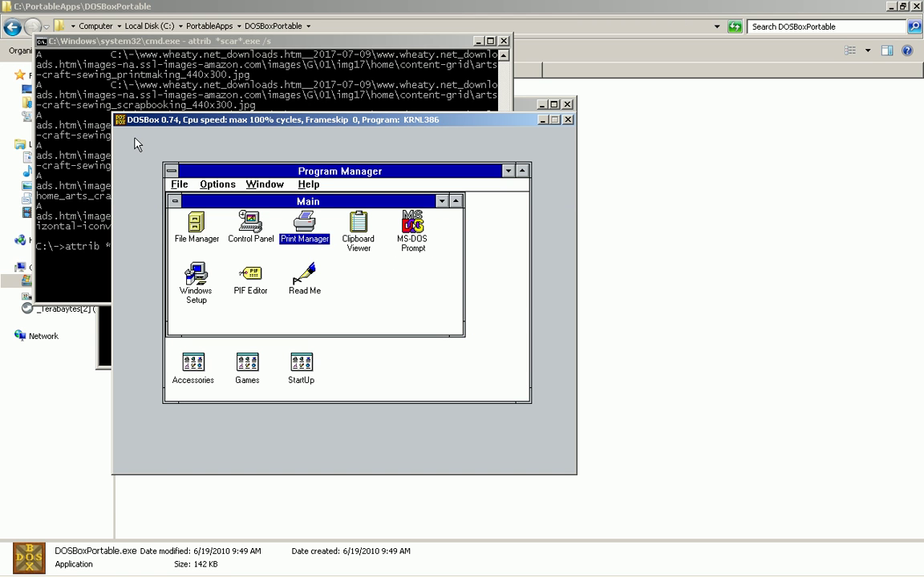
key(Left)
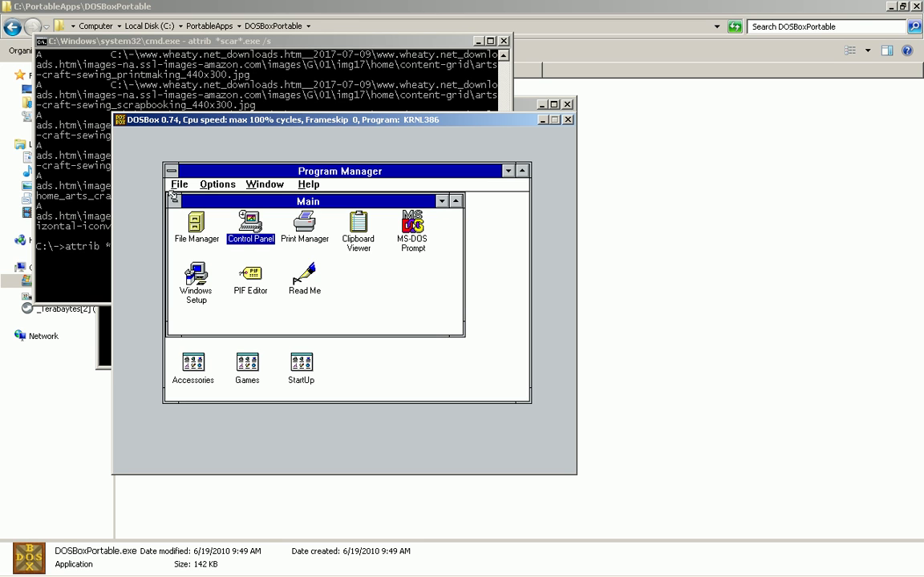
key(Right)
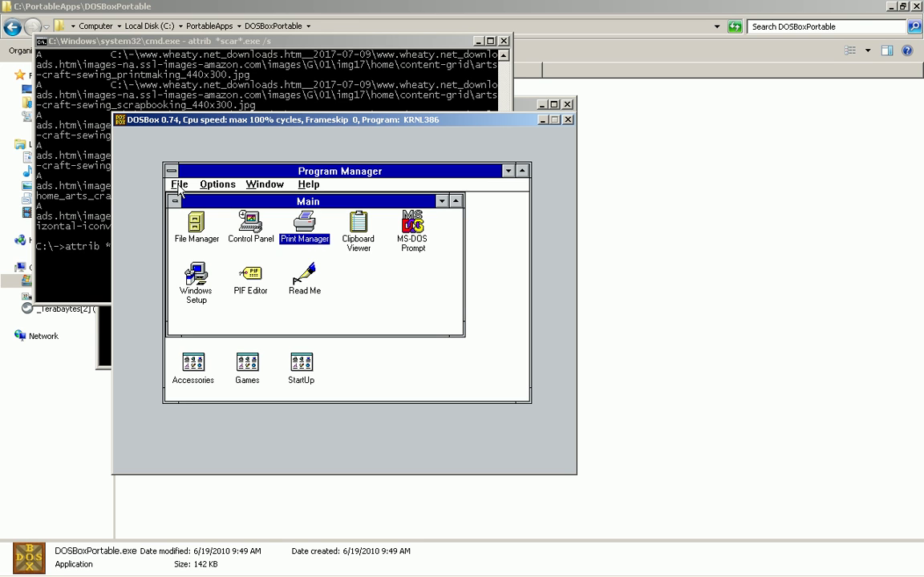
Step: Look through Program Manager's File, Options, Window and Help commands without choosing any of them
key(alt+f)
key(Right)
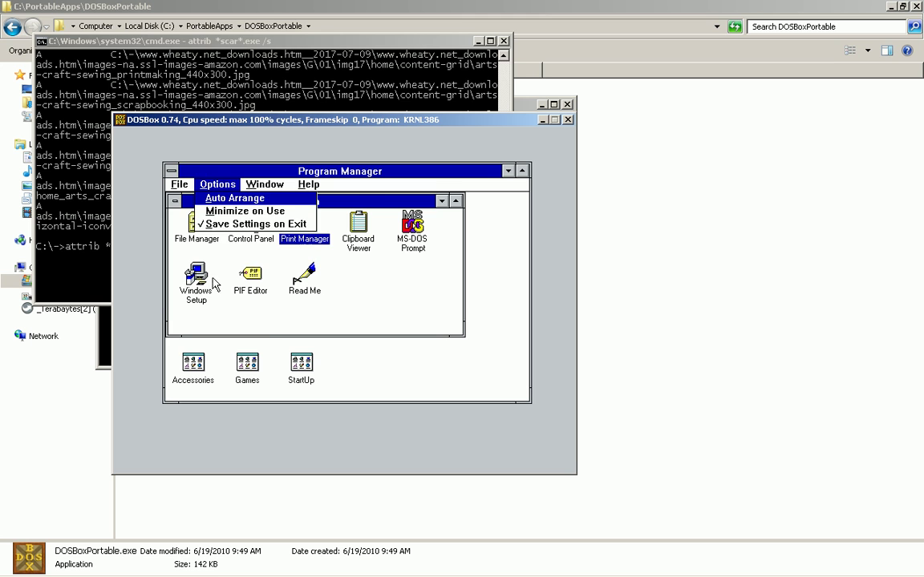
key(Right)
key(Right)
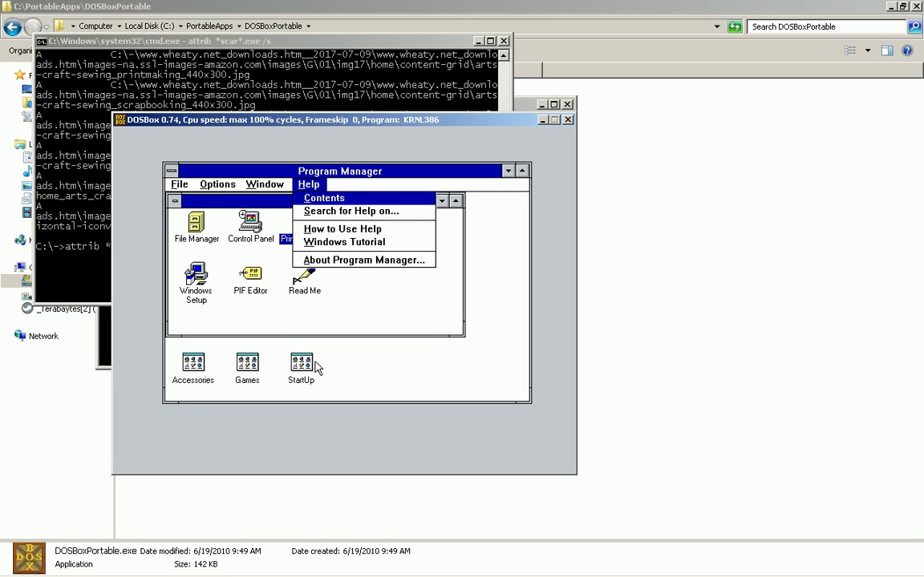
key(Escape)
key(Escape)
Step: Select Clipboard Viewer and reposition the Main group window near Program Manager's upper right, clear of the Accessories, Games and StartUp icons
key(Right)
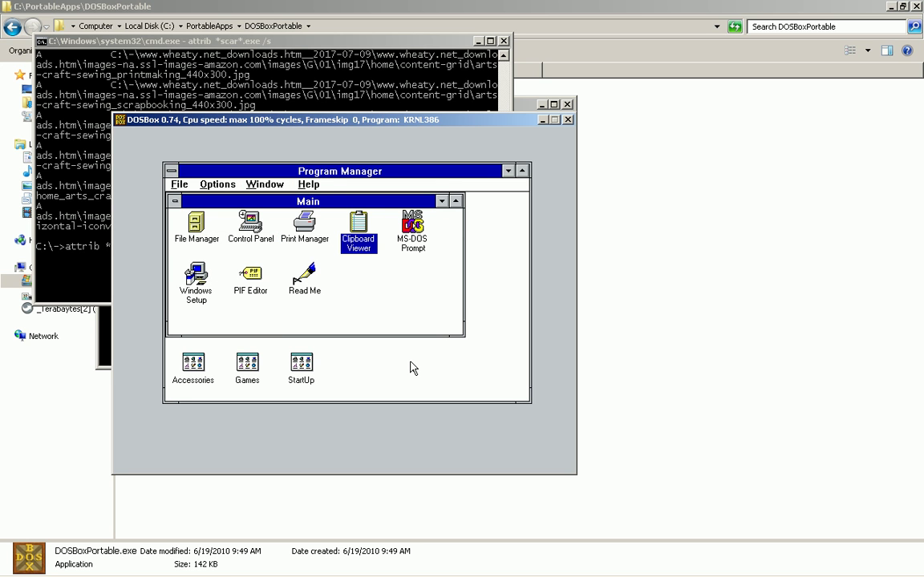
drag(367, 200, 388, 235)
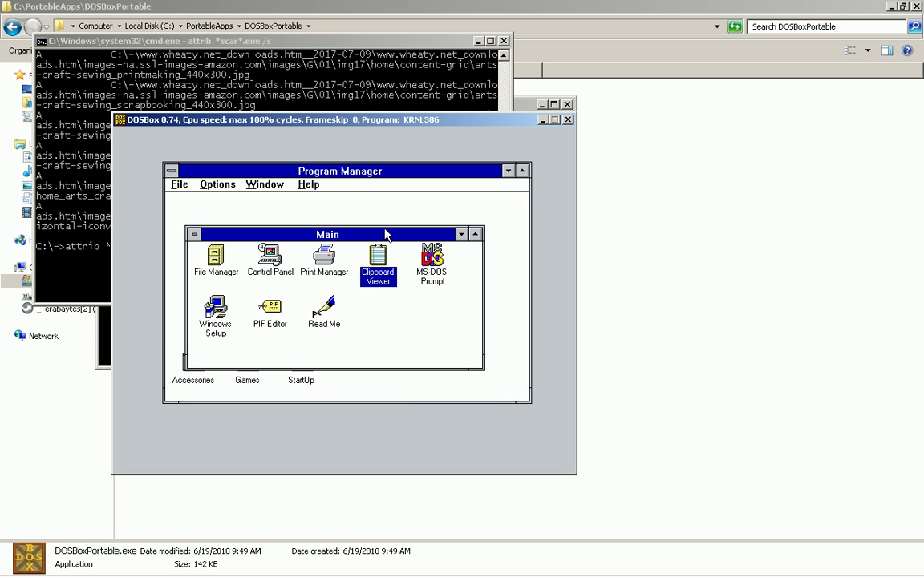
drag(214, 231, 240, 196)
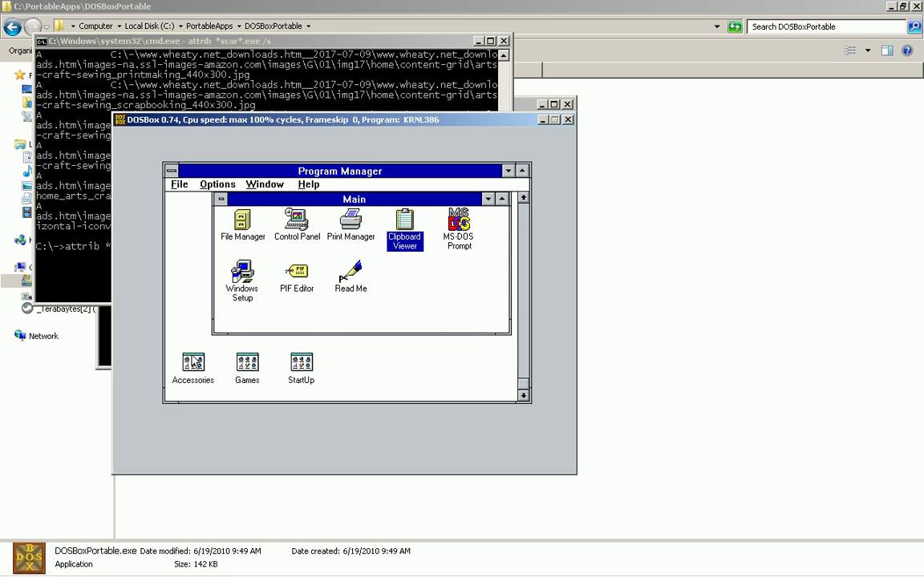
Step: Open the Accessories program group and launch Recorder
double_click(193, 365)
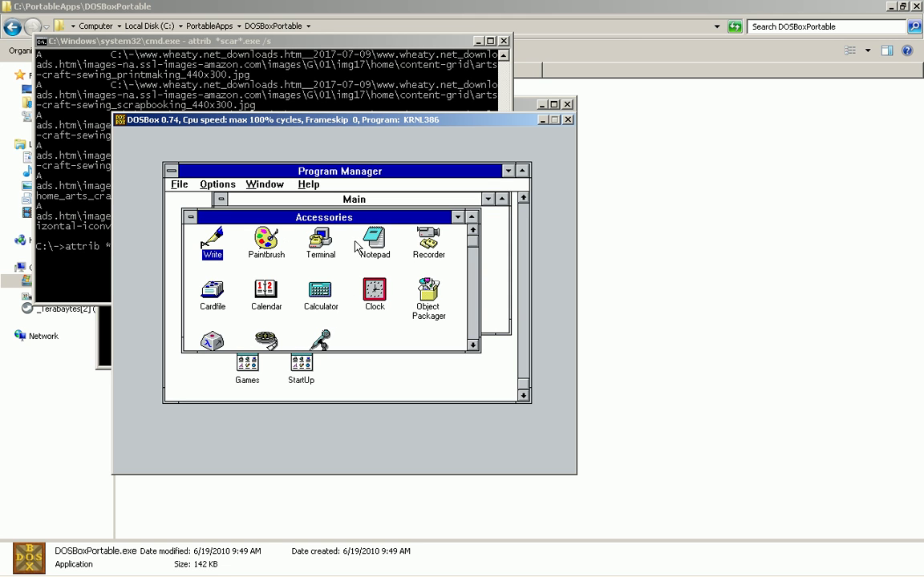
click(322, 298)
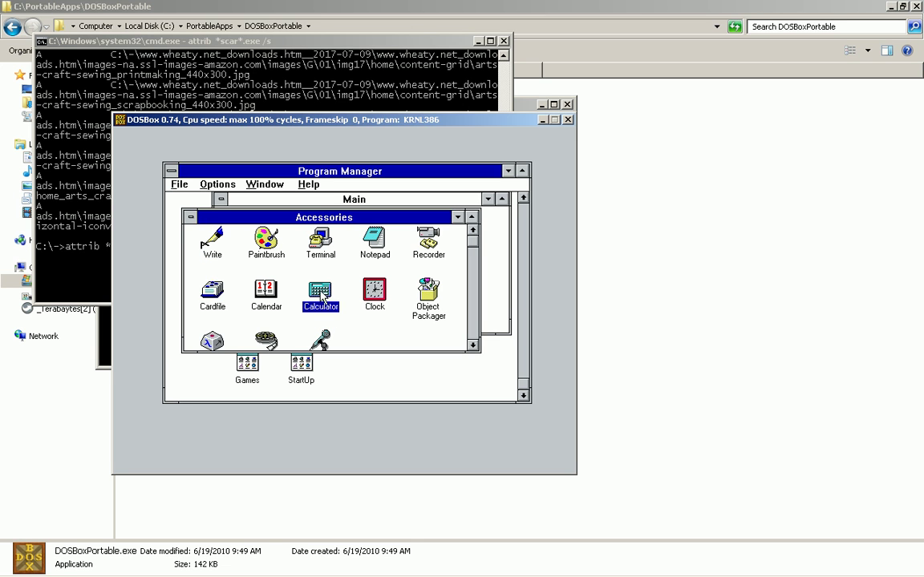
click(431, 241)
double_click(430, 242)
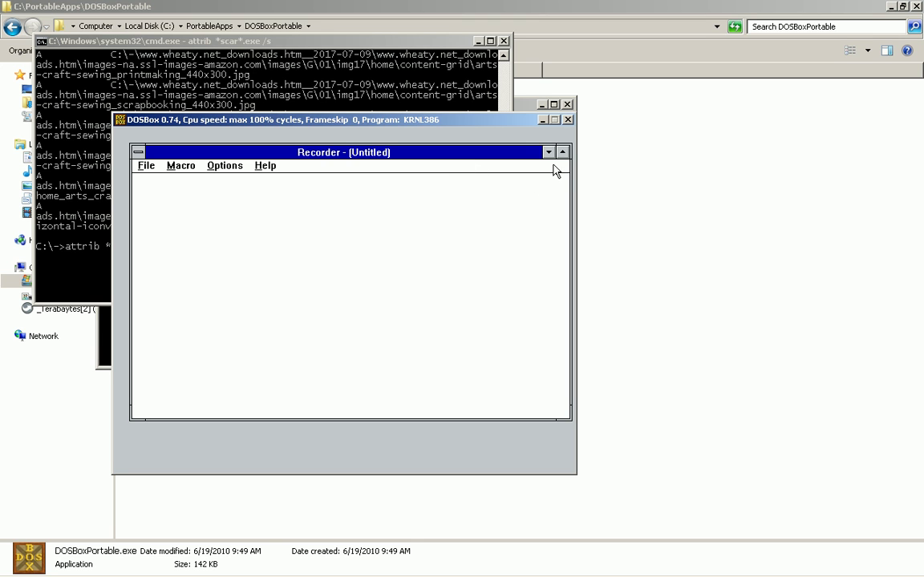
Step: Examine Recorder's File and Options commands and its version information, then close Recorder
click(148, 169)
click(149, 182)
click(141, 158)
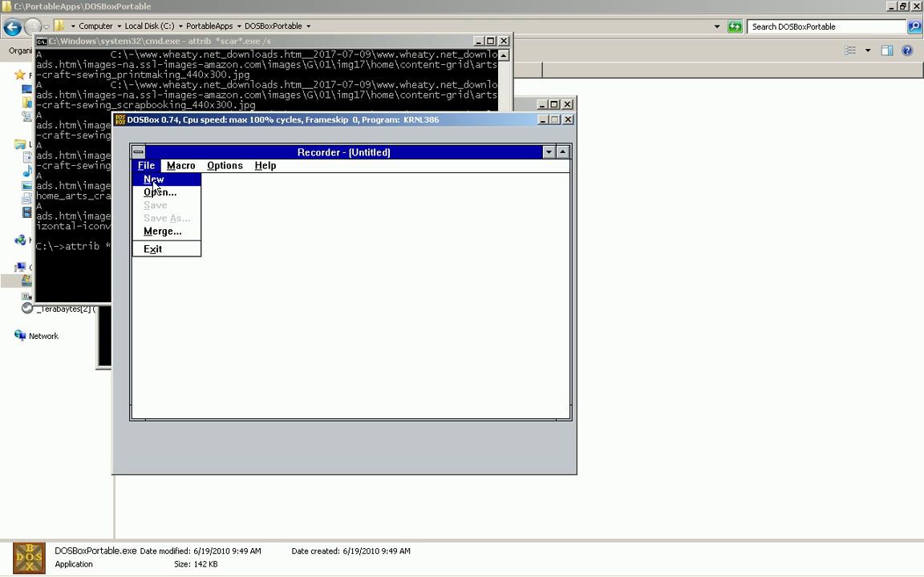
click(224, 165)
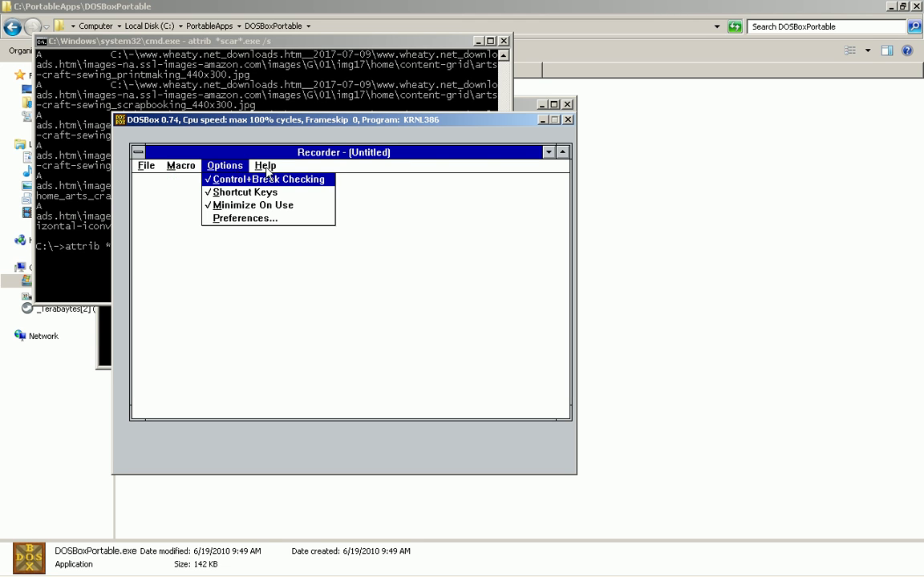
key(Right)
click(280, 223)
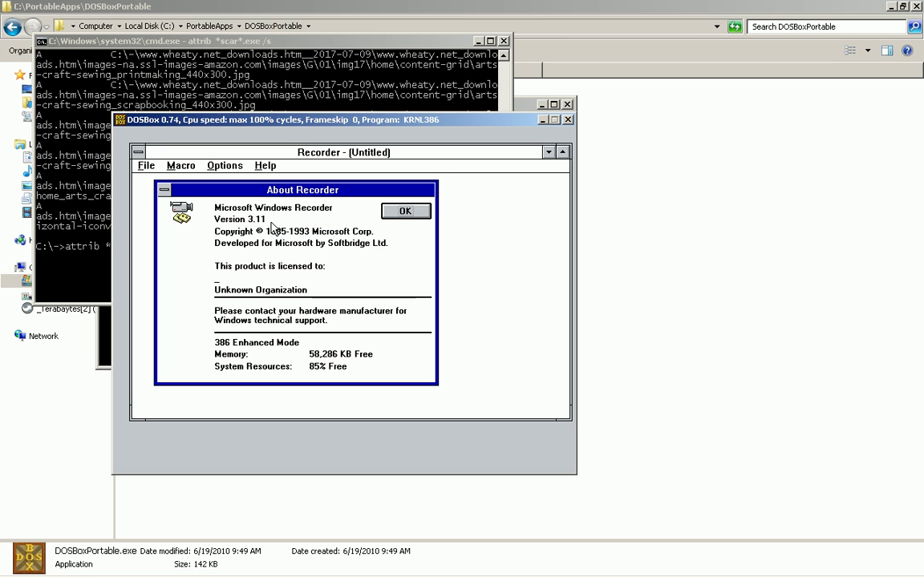
click(399, 218)
click(399, 218)
double_click(139, 153)
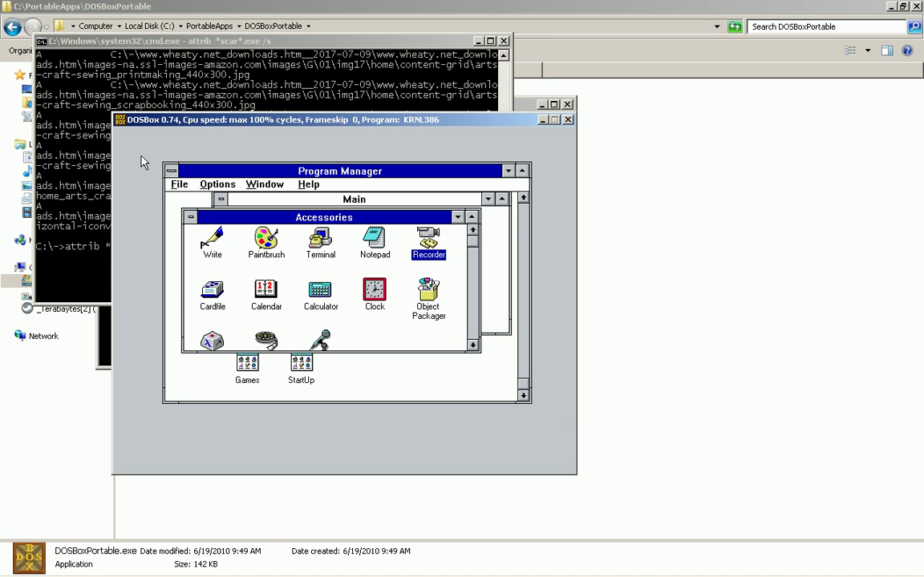
Step: Open Calculator in Scientific view, move its window up over Program Manager, and close it
click(315, 297)
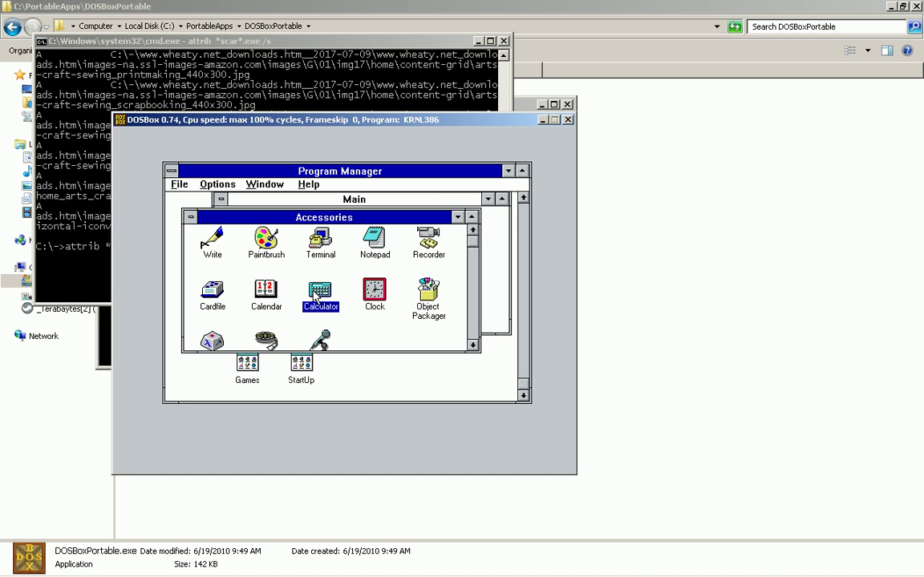
double_click(315, 297)
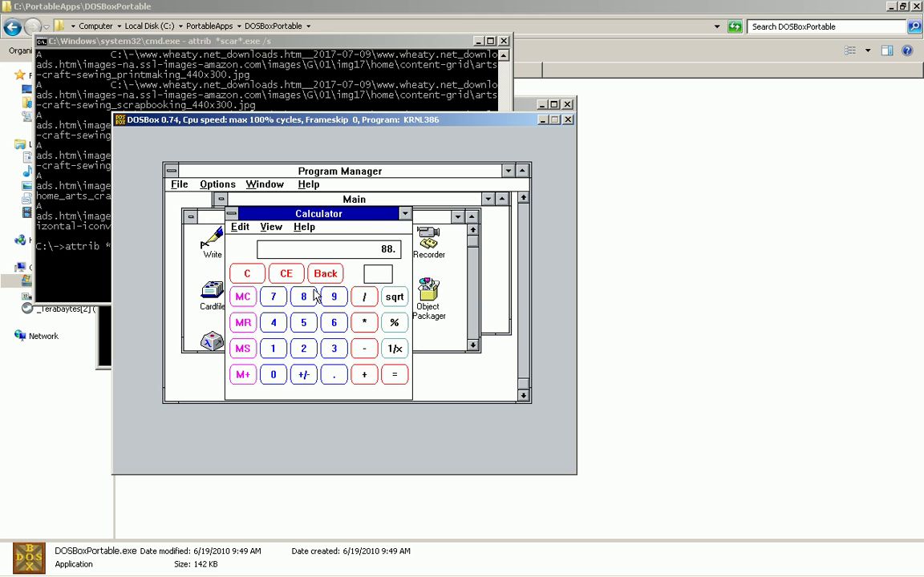
click(271, 227)
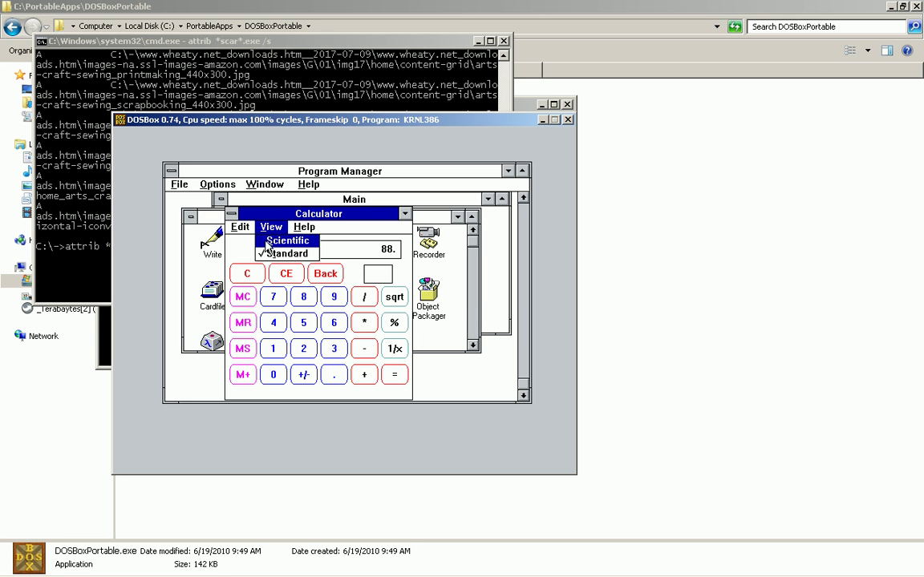
click(285, 240)
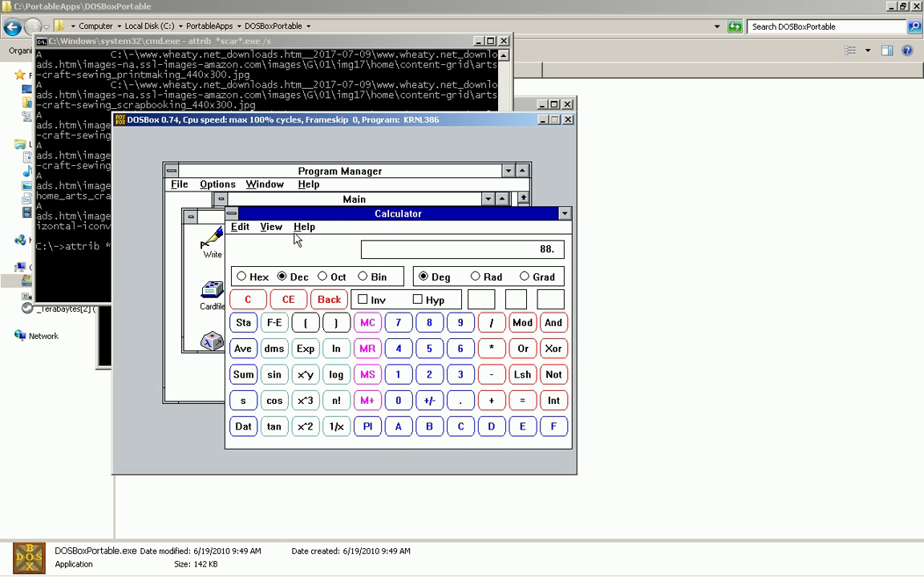
drag(378, 215, 331, 190)
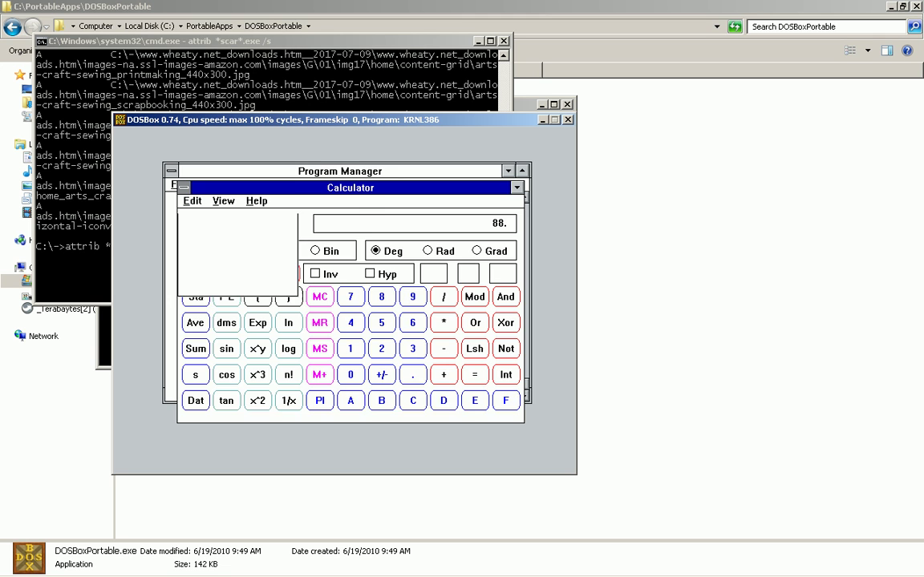
double_click(184, 189)
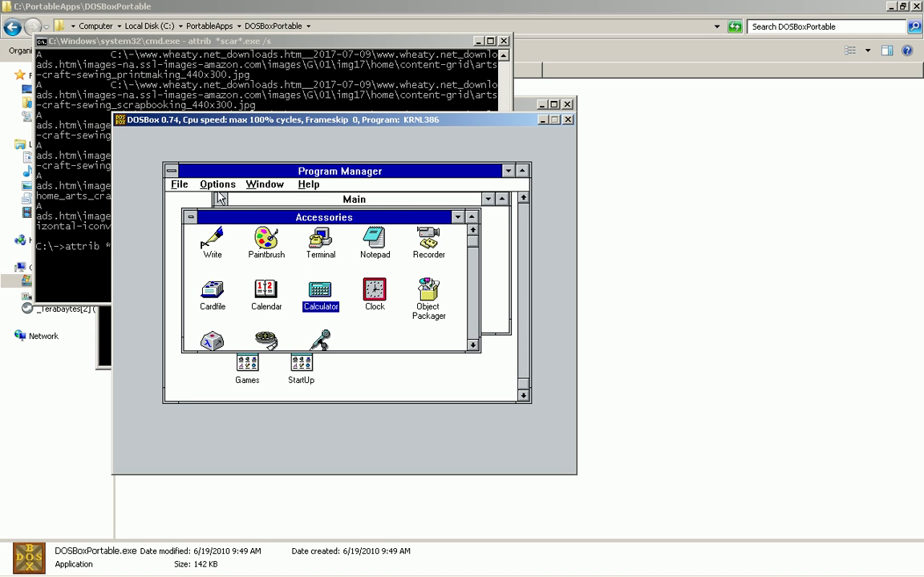
Step: End the Windows session from Program Manager and leave DOSBox with the exit command
click(241, 200)
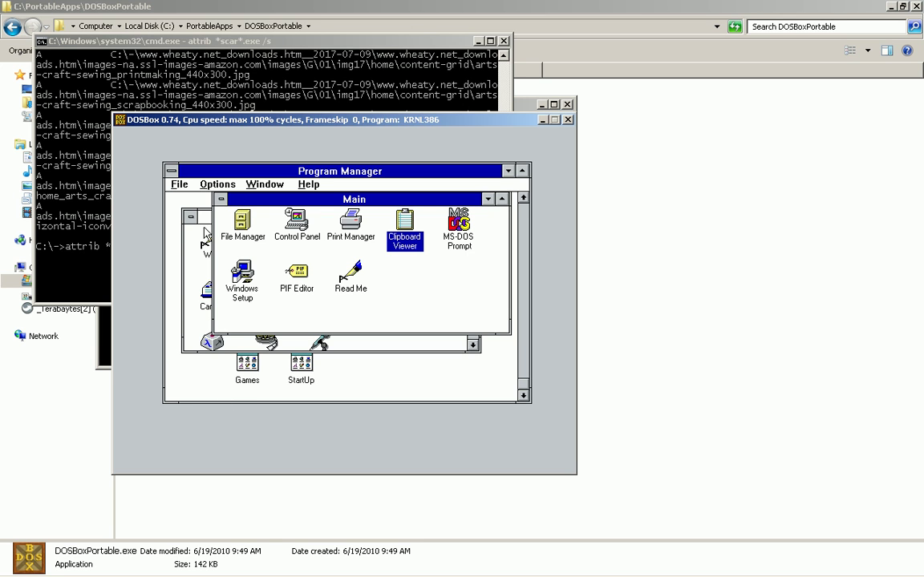
click(181, 186)
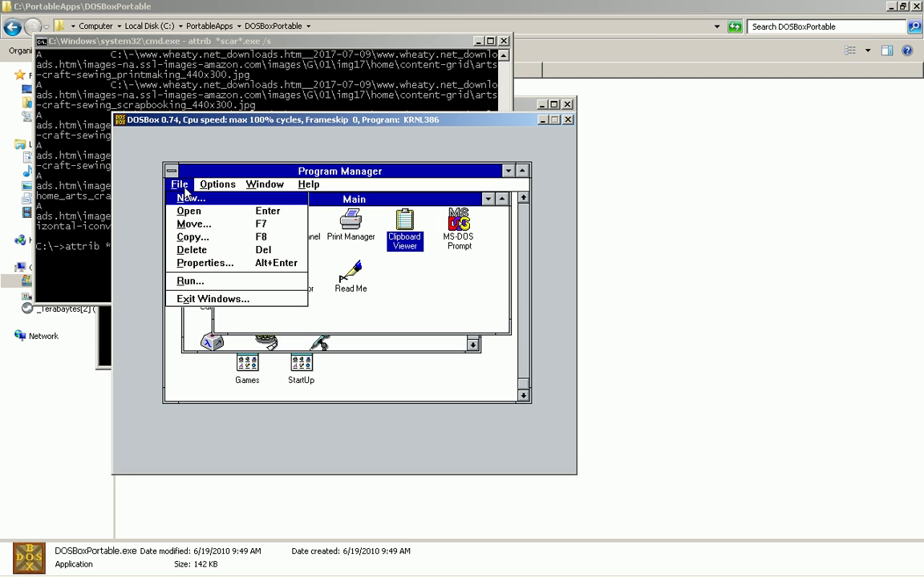
click(212, 299)
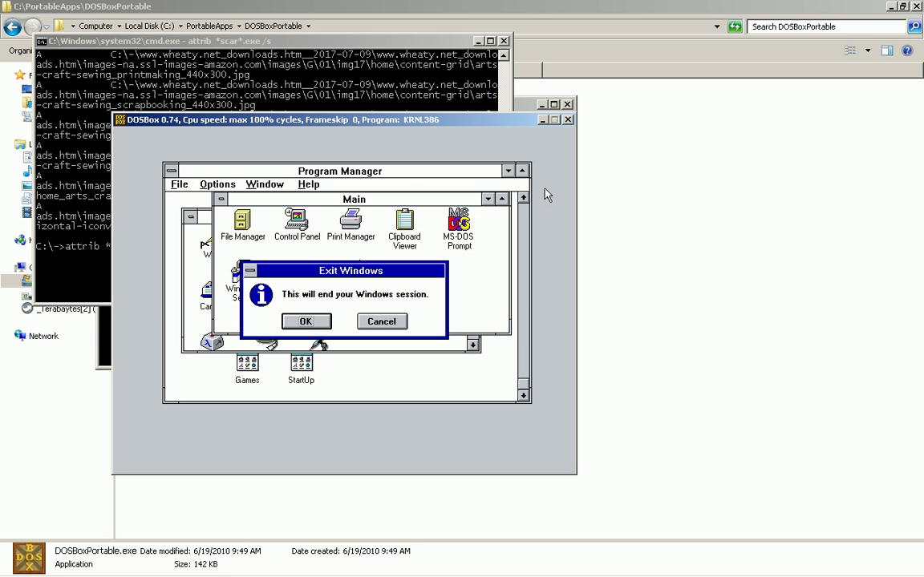
click(306, 322)
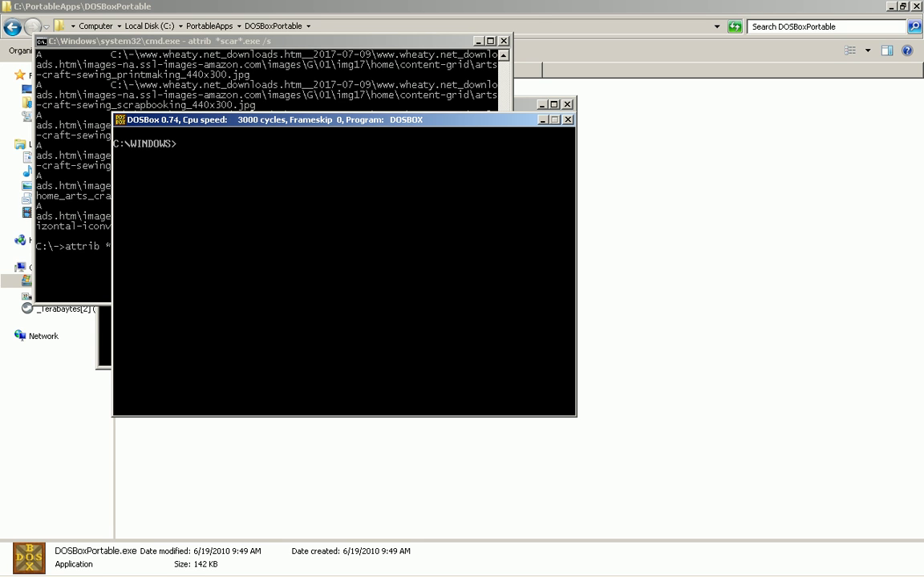
text(exit)
key(Return)
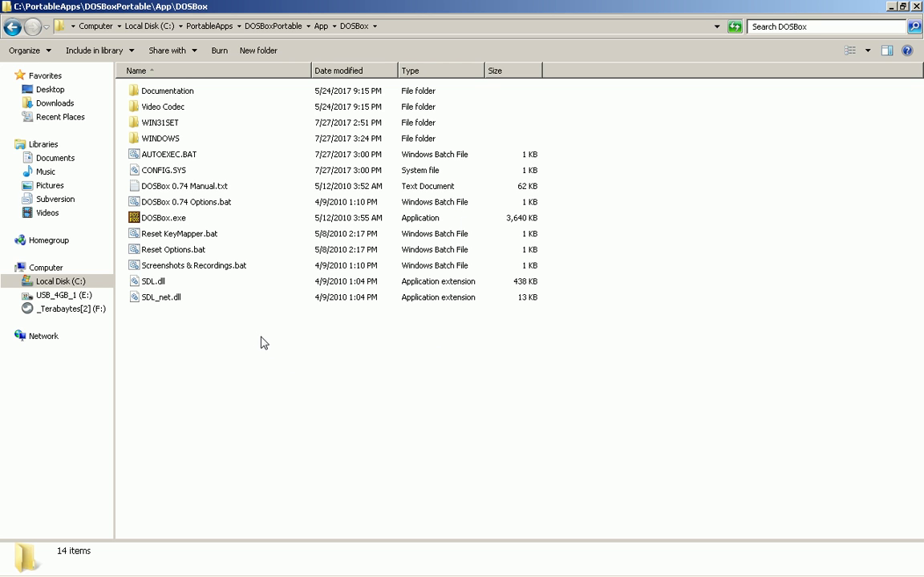
Step: Examine the contents of the Documentation and Video Codec folders inside the DOSBox application folder
key(v)
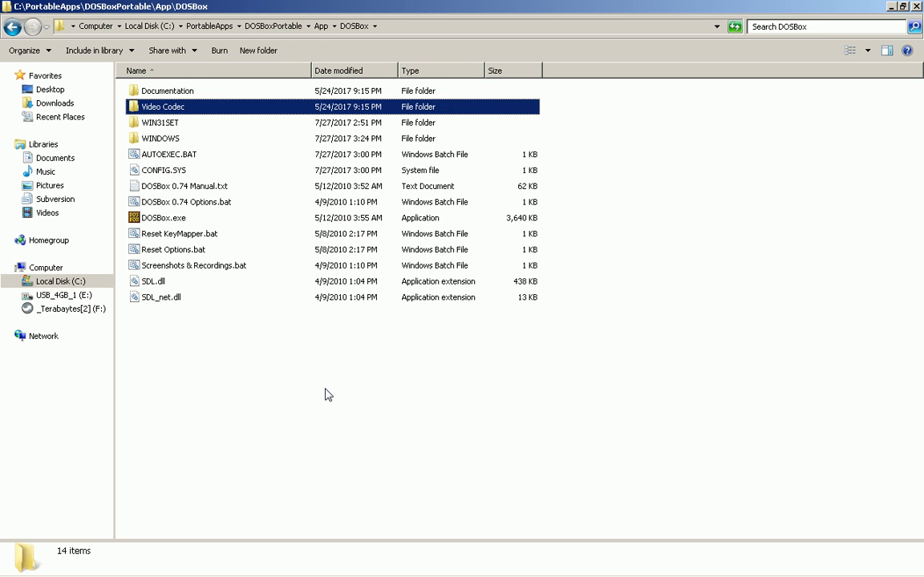
key(d)
key(Return)
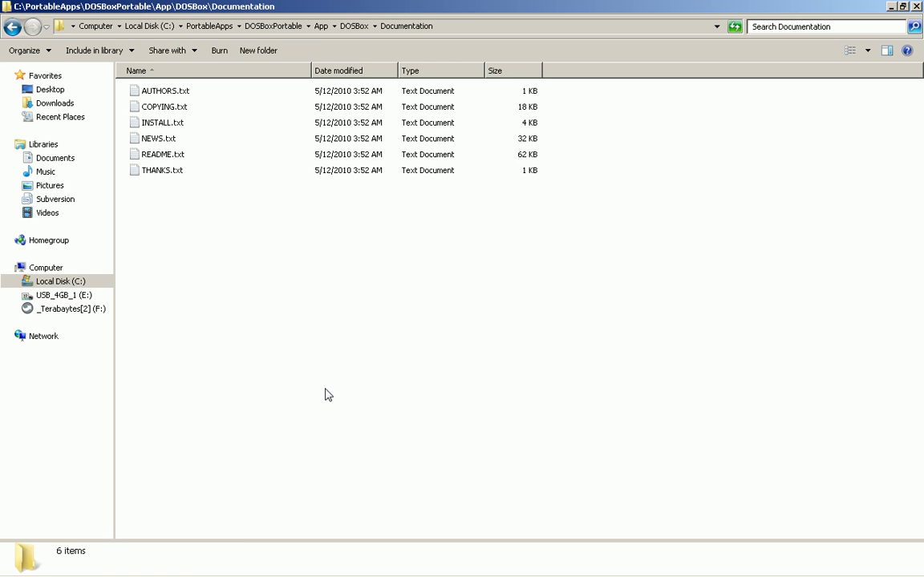
key(BackSpace)
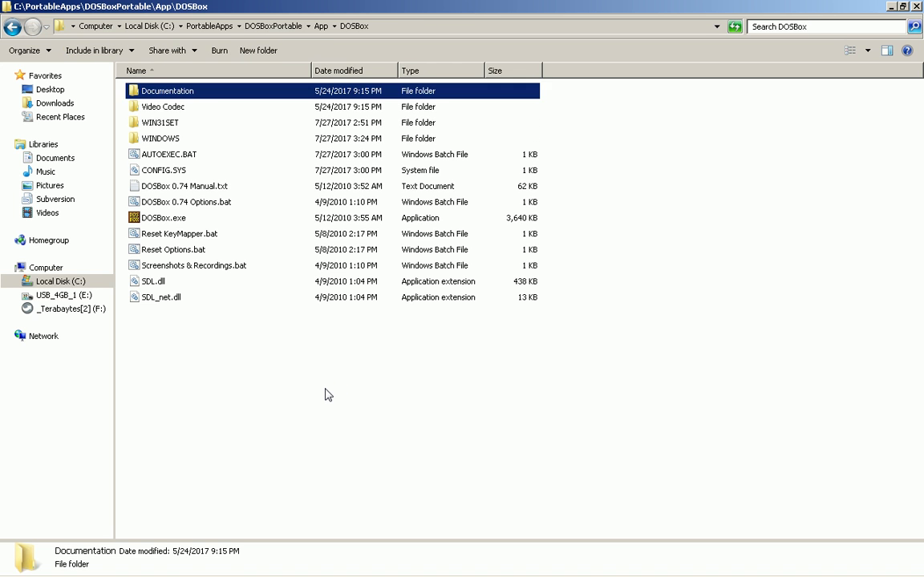
key(v)
key(Return)
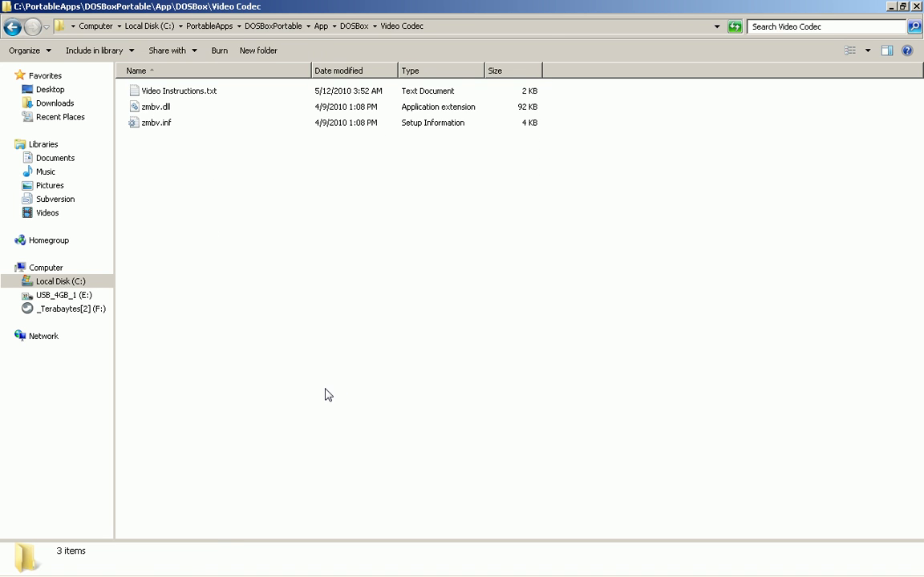
key(BackSpace)
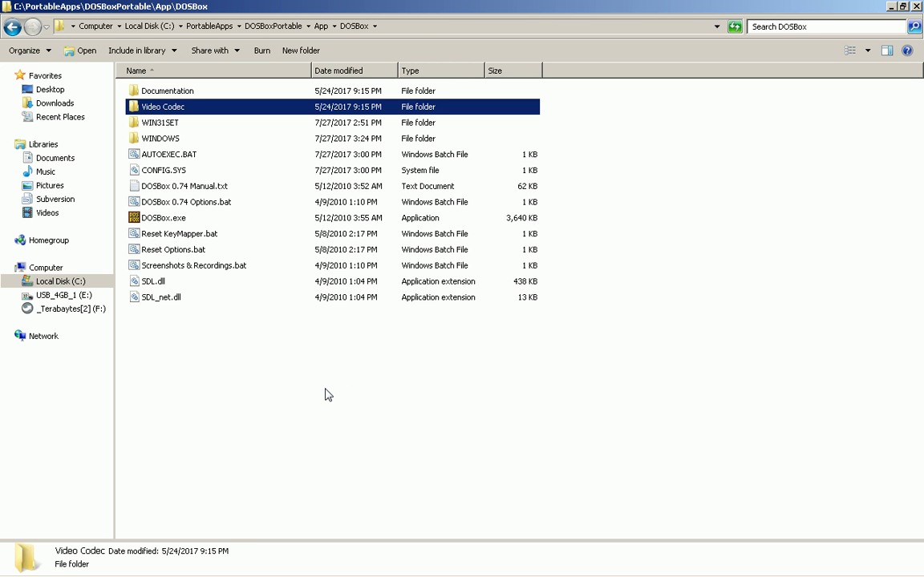
Step: Check the combined properties of WIN31SET, WINDOWS, AUTOEXEC.BAT and CONFIG.SYS in the DOSBox folder
key(Down)
key(shift+Down)
key(shift+Down)
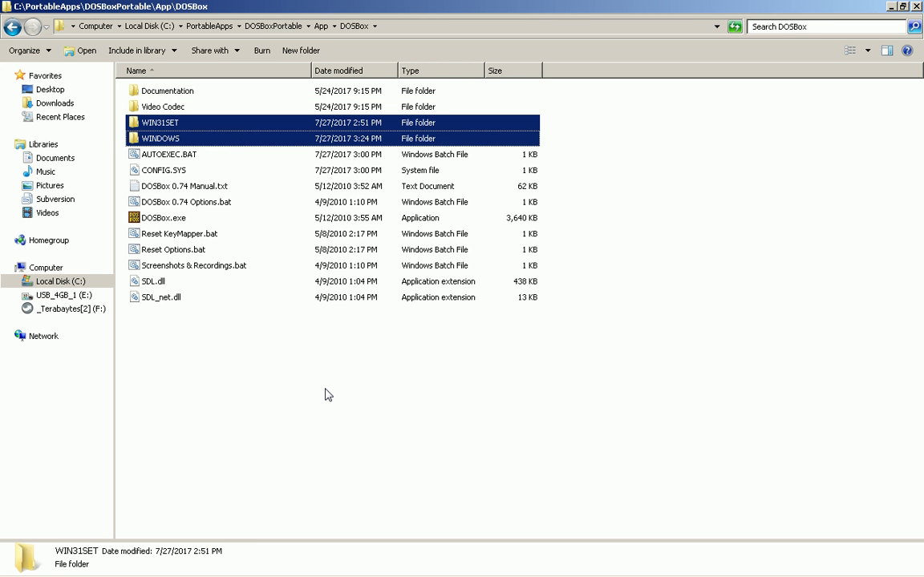
key(shift+Down)
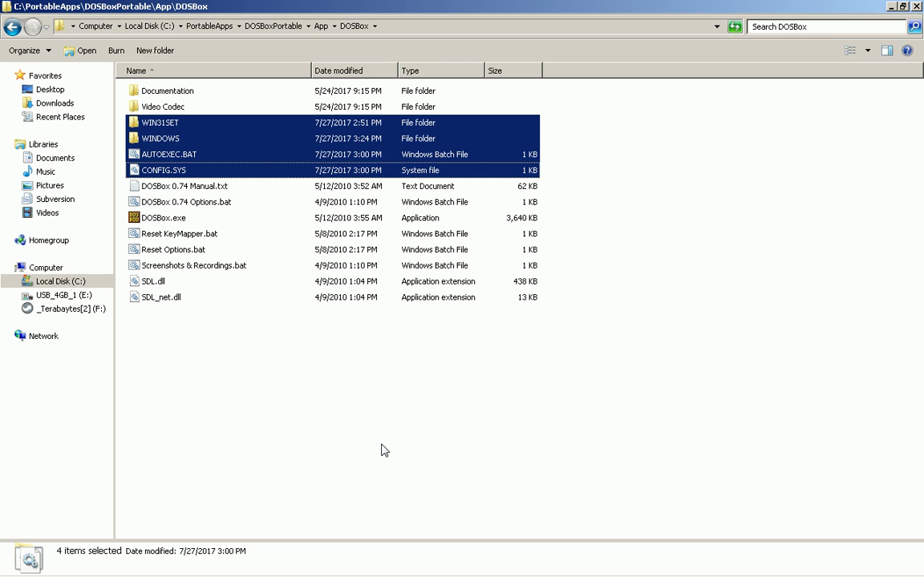
key(alt+Return)
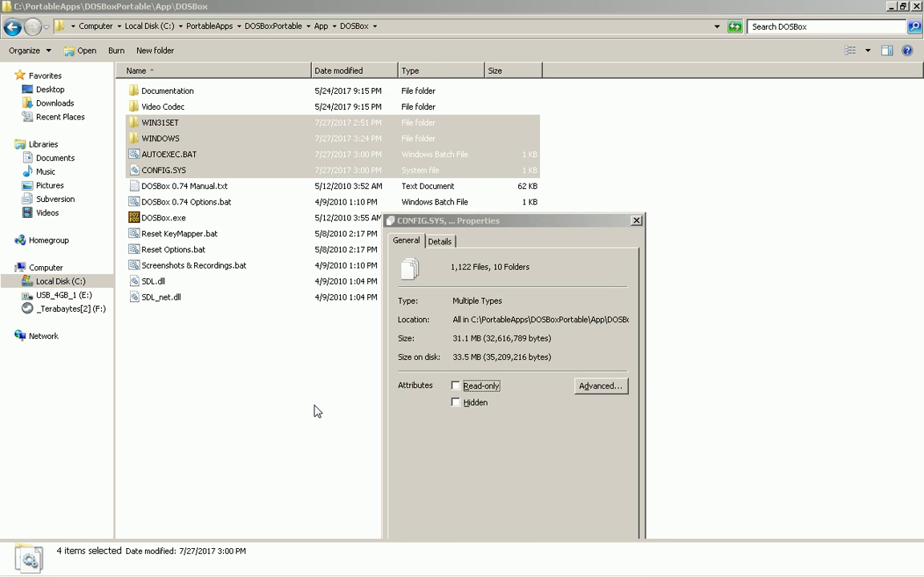
key(Escape)
key(alt+Tab)
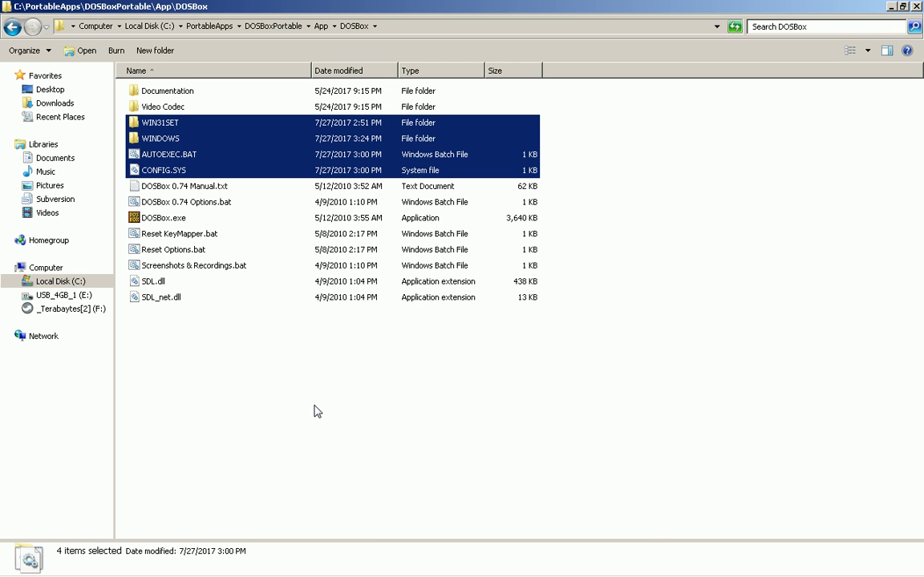
key(alt+Tab)
key(alt+Tab)
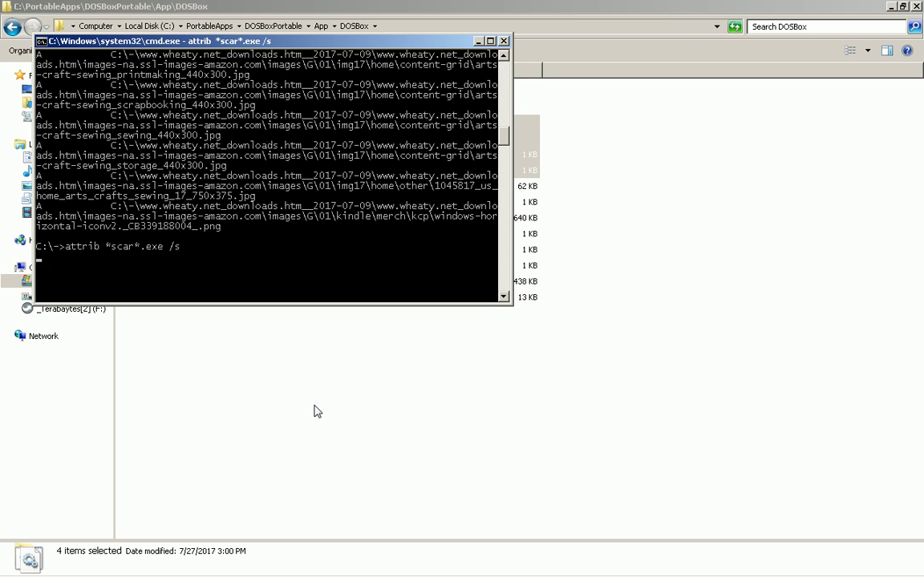
key(alt+Tab)
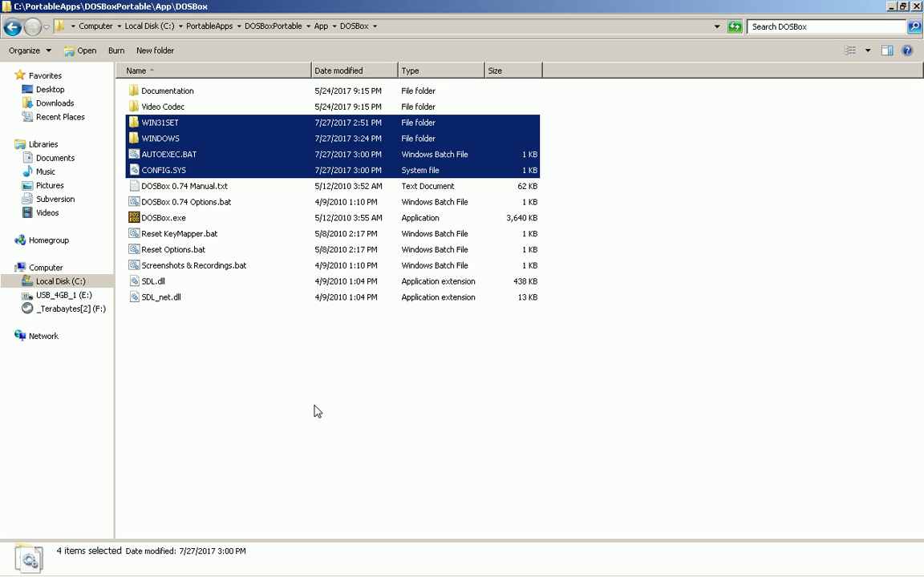
key(alt+Tab)
key(alt+Tab)
key(alt+Tab)
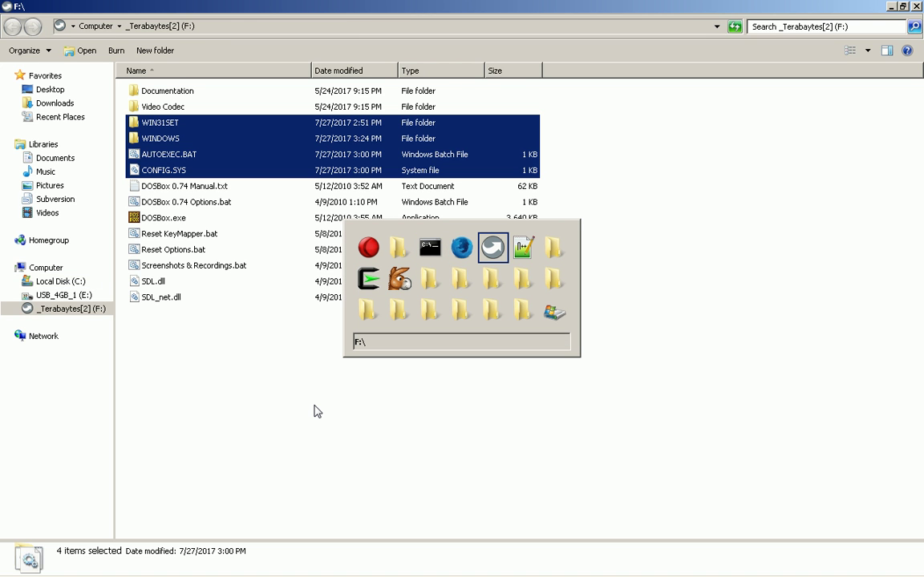
key(alt+Tab)
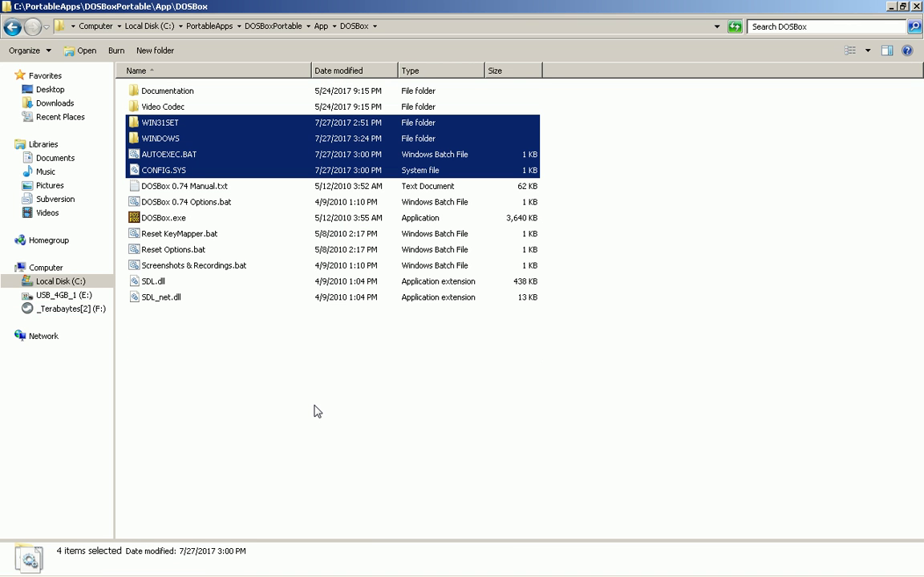
key(alt+Tab)
key(alt+Tab)
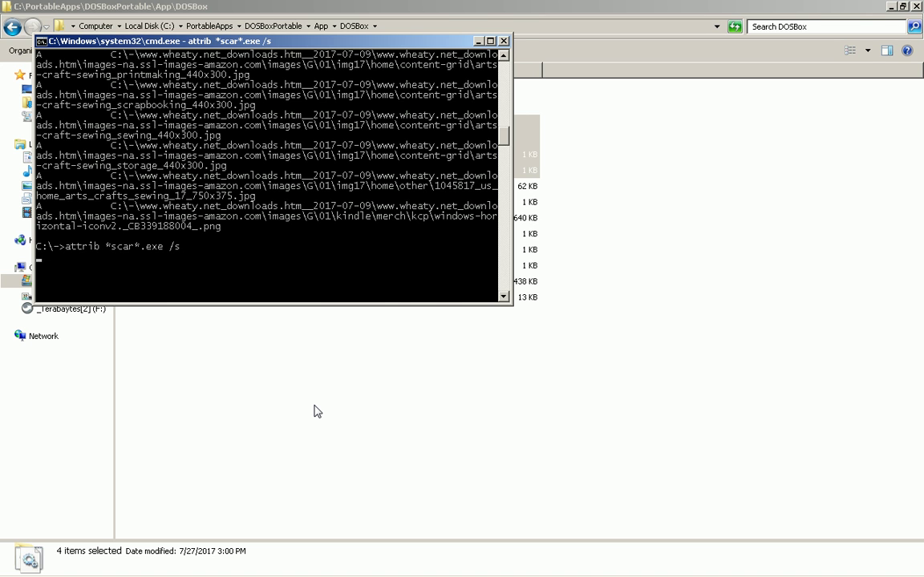
key(alt+Tab)
click(317, 411)
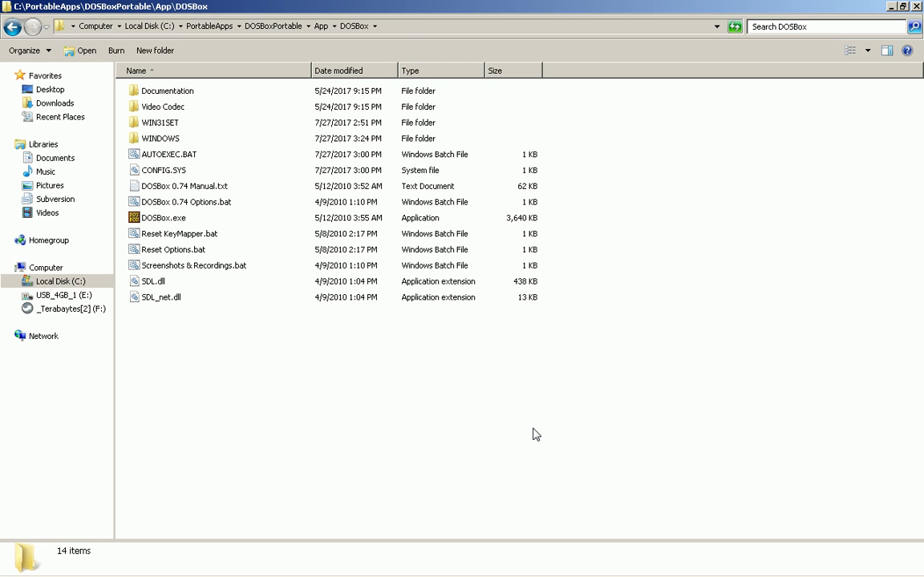
mouse_move(433, 559)
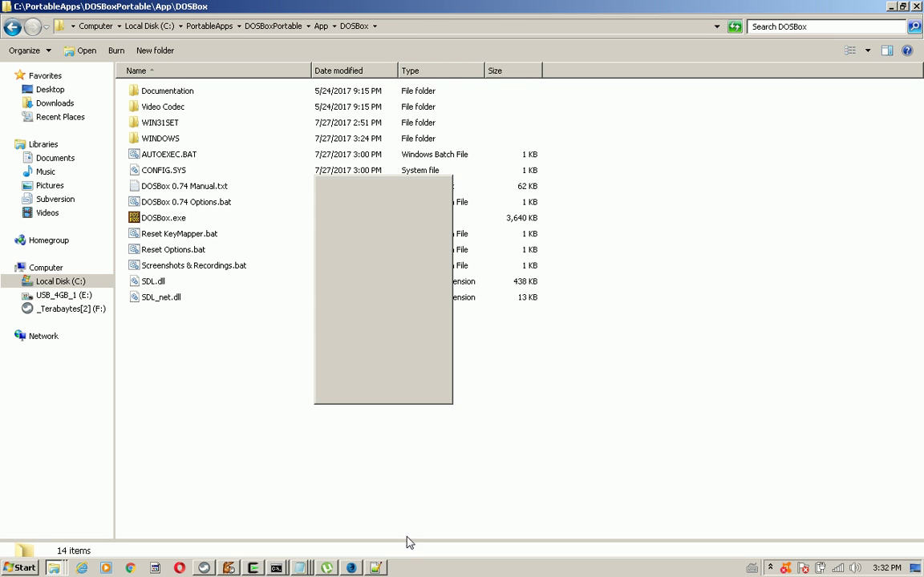
click(375, 377)
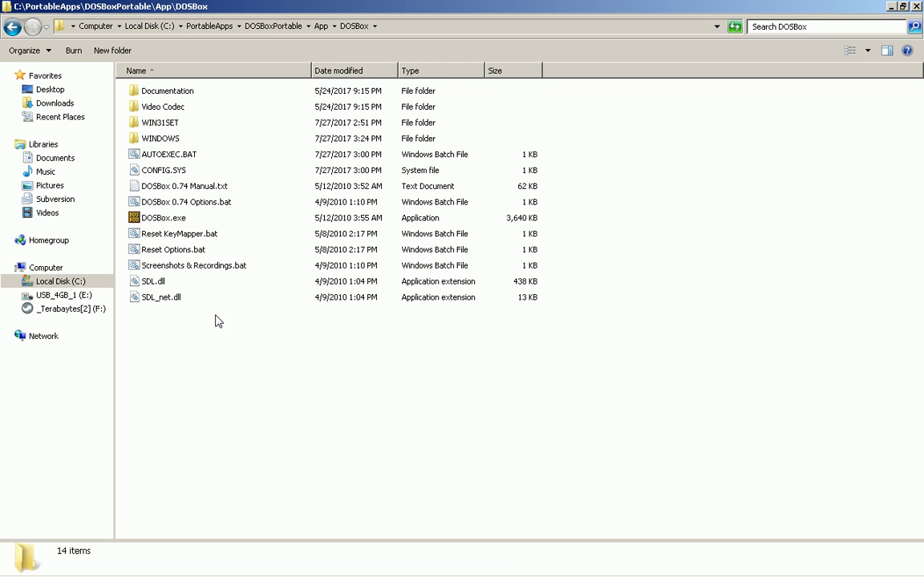
Step: Create a new text document in the DOSBox folder and name it win.bat, accepting the file extension change
right_click(752, 150)
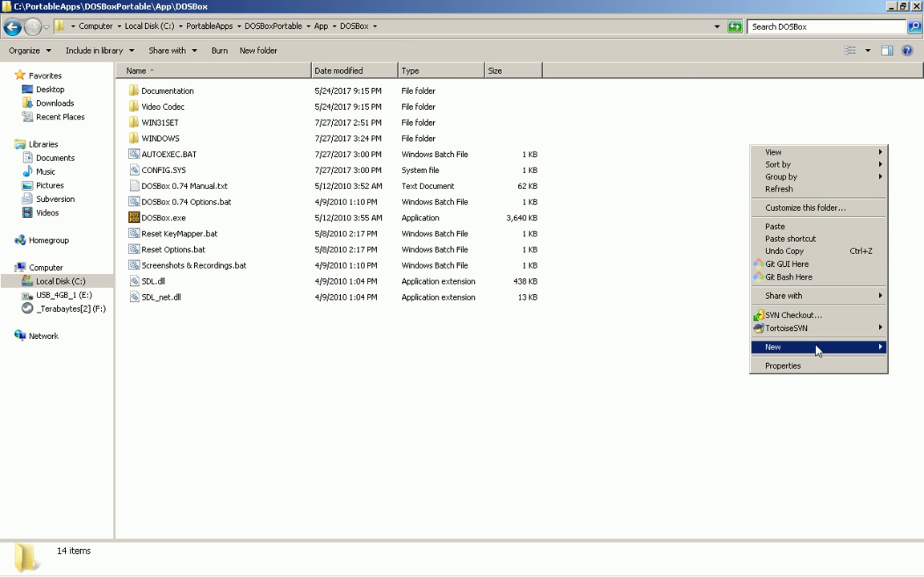
mouse_move(818, 353)
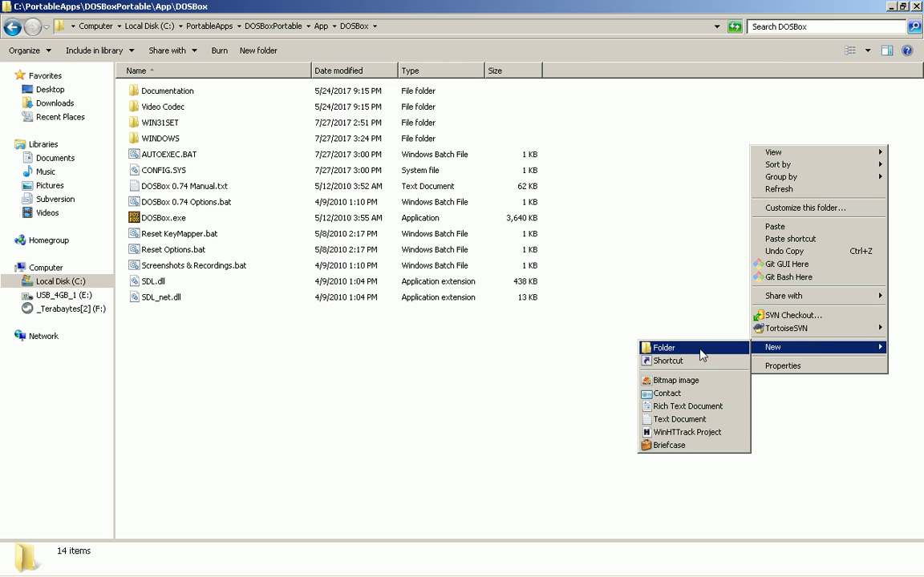
click(700, 420)
text(win.bat)
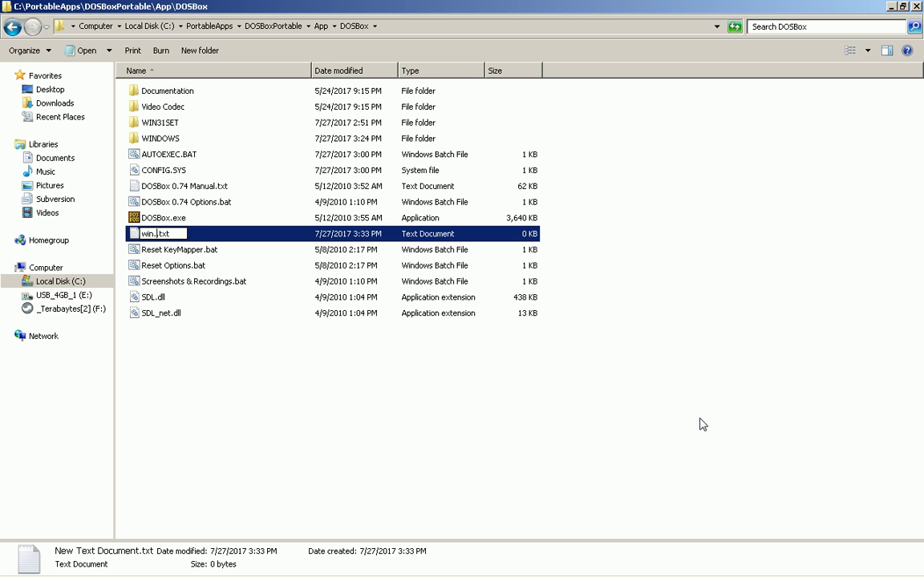
key(Delete)
key(Delete)
key(Delete)
key(Delete)
key(Return)
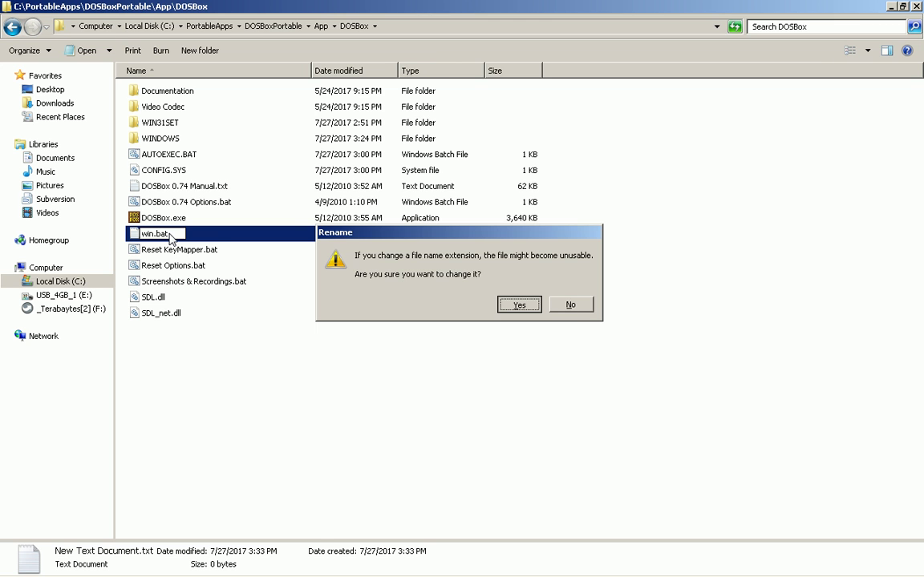
key(Return)
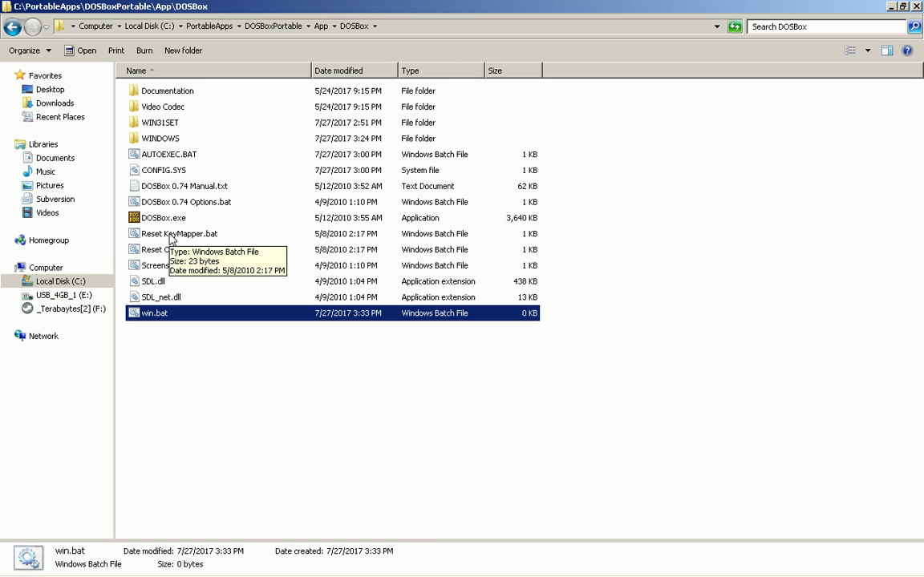
Step: Open win.bat for editing in Notepad, enter the line C:\WINDOWS\WIN.COM, and save the file on closing
double_click(145, 314)
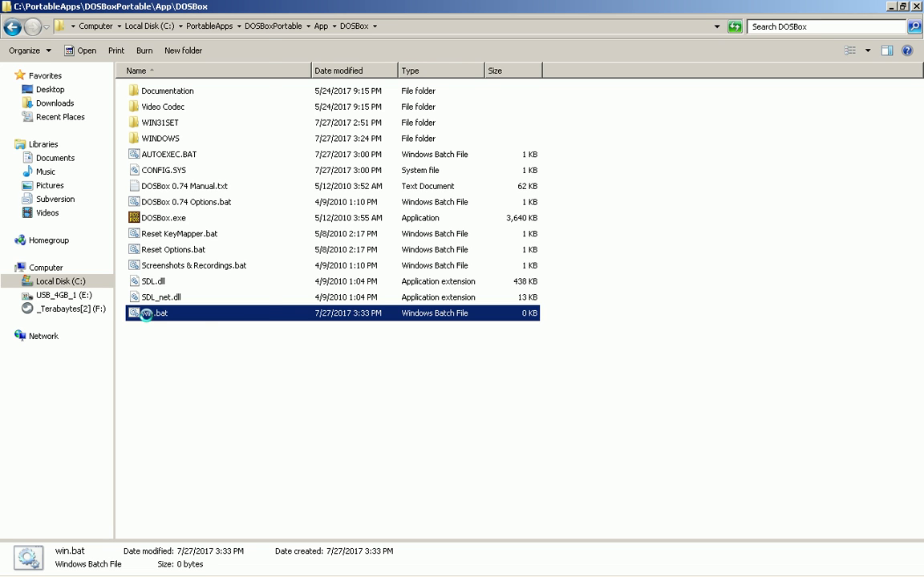
right_click(146, 314)
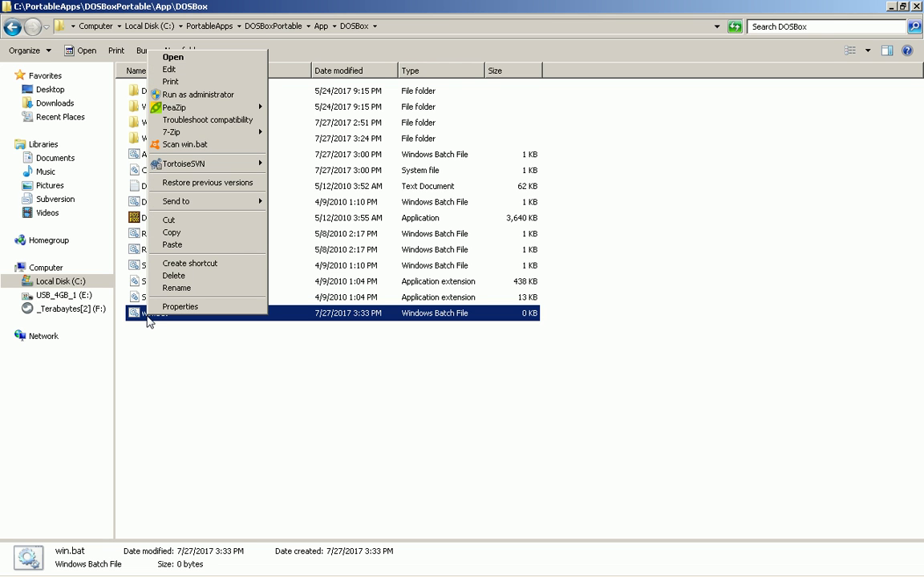
key(Down)
key(Down)
key(Return)
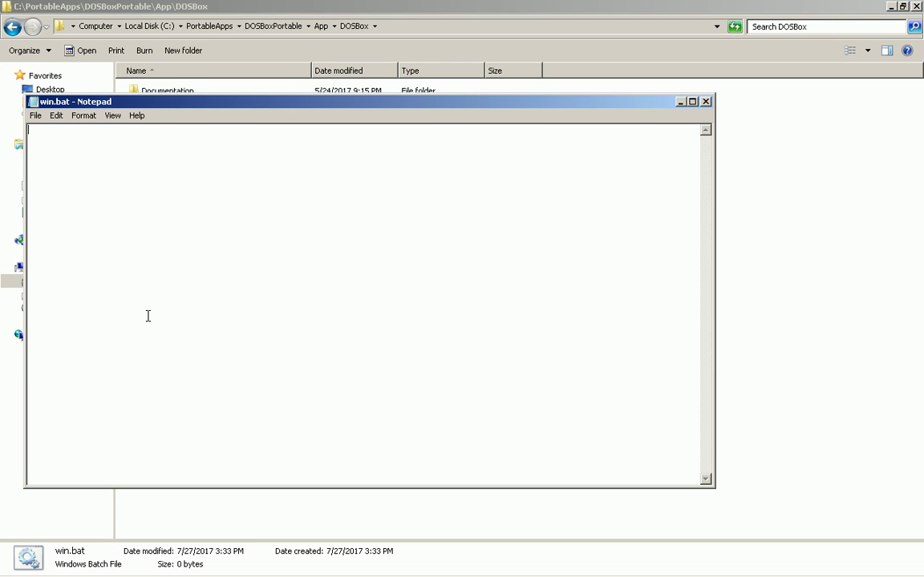
text(C:\WINDOWS\WIN.COM)
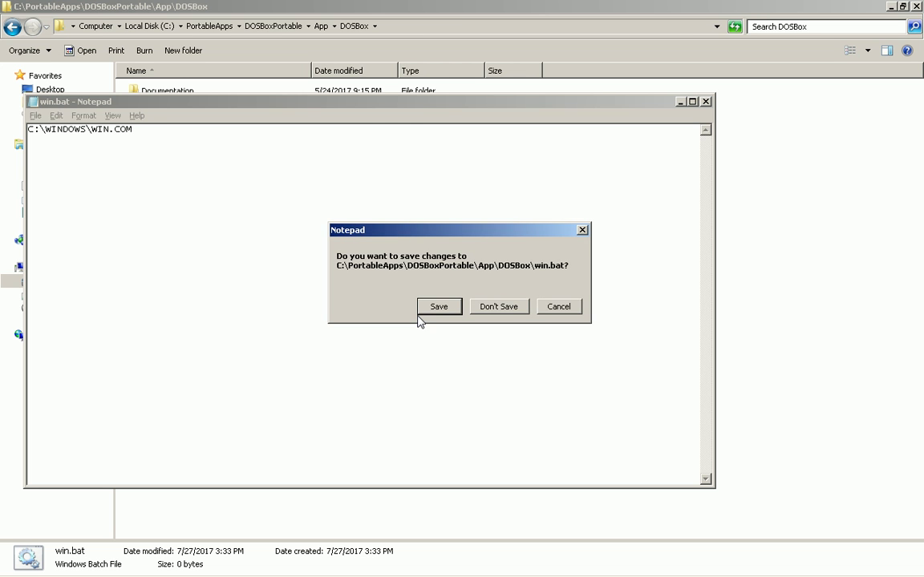
click(426, 310)
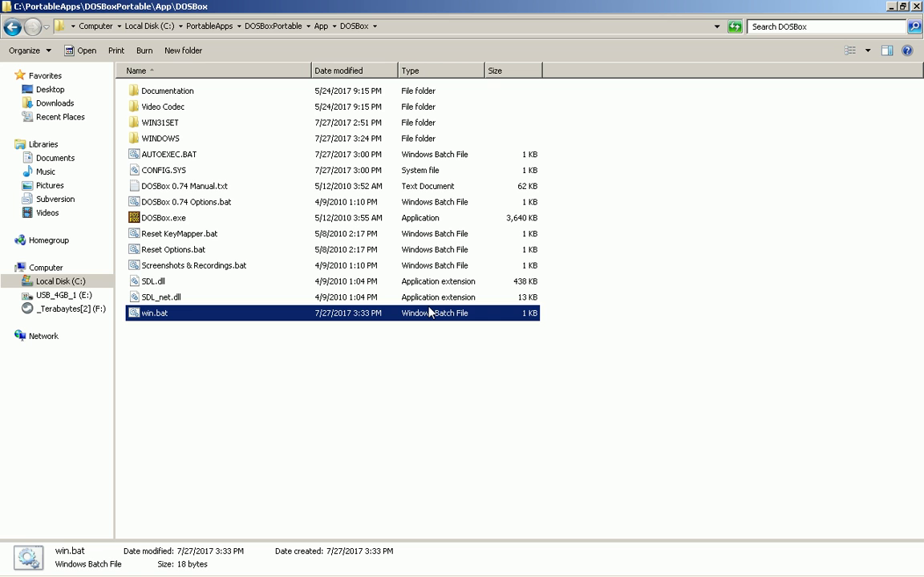
Step: Copy the scar folder from the Srv8 folder on drive F: into the DOSBox folder on drive C:
key(alt+Tab)
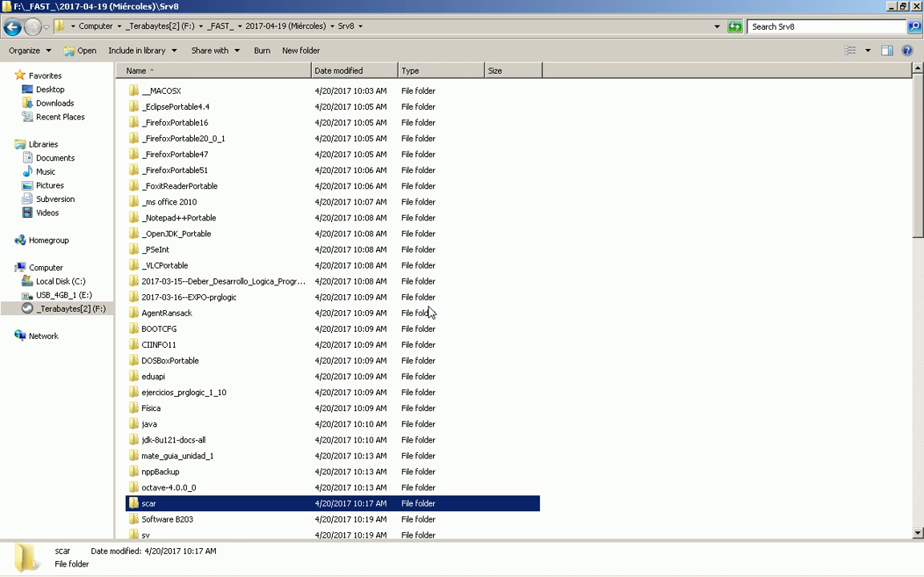
double_click(265, 507)
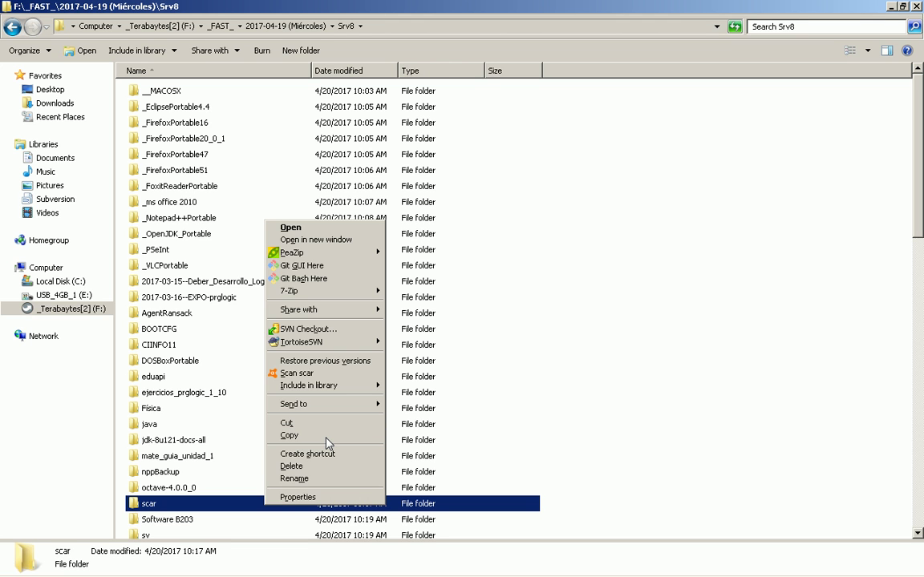
click(325, 437)
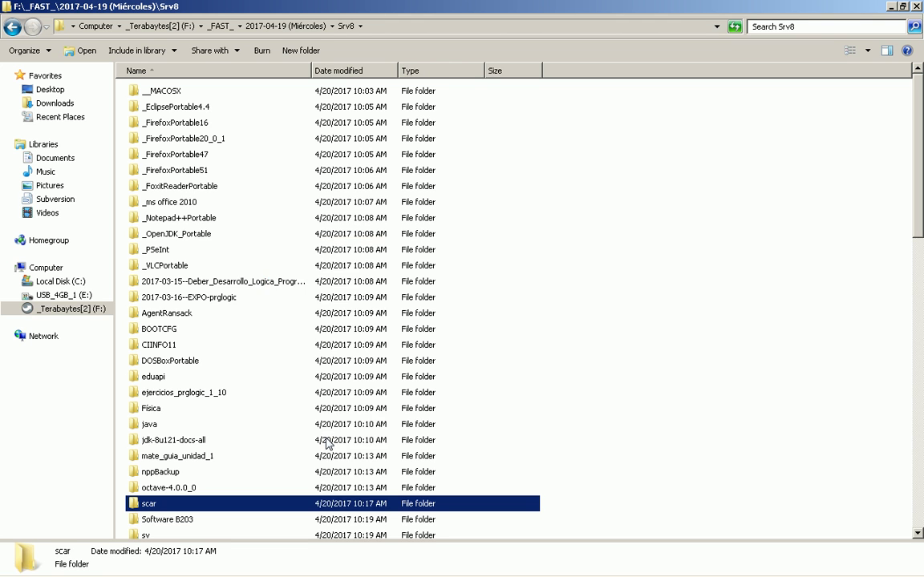
middle_click(326, 444)
key(Return)
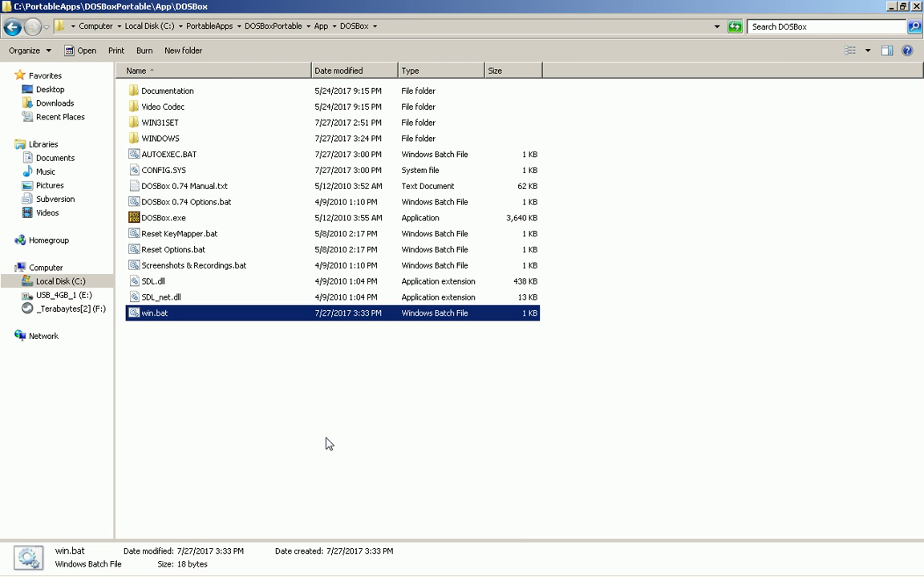
click(325, 444)
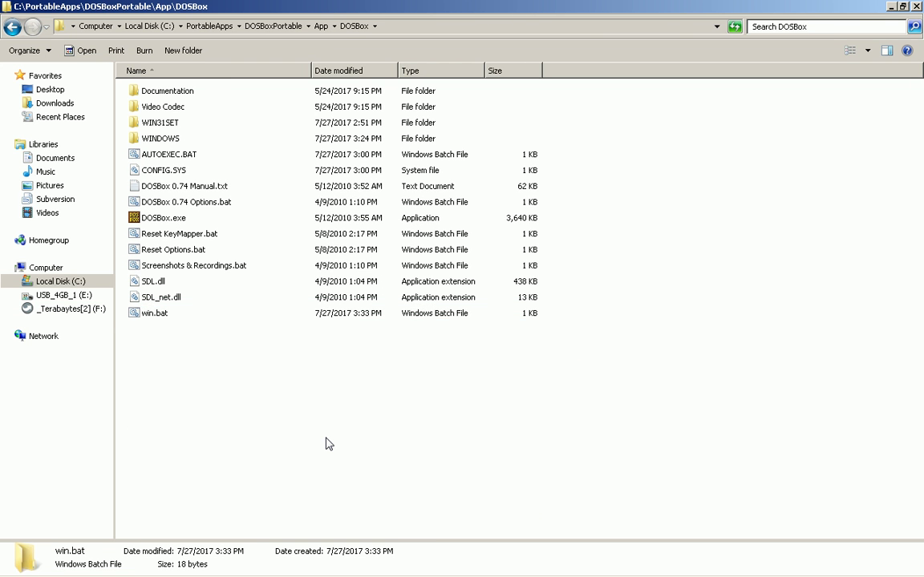
right_click(325, 439)
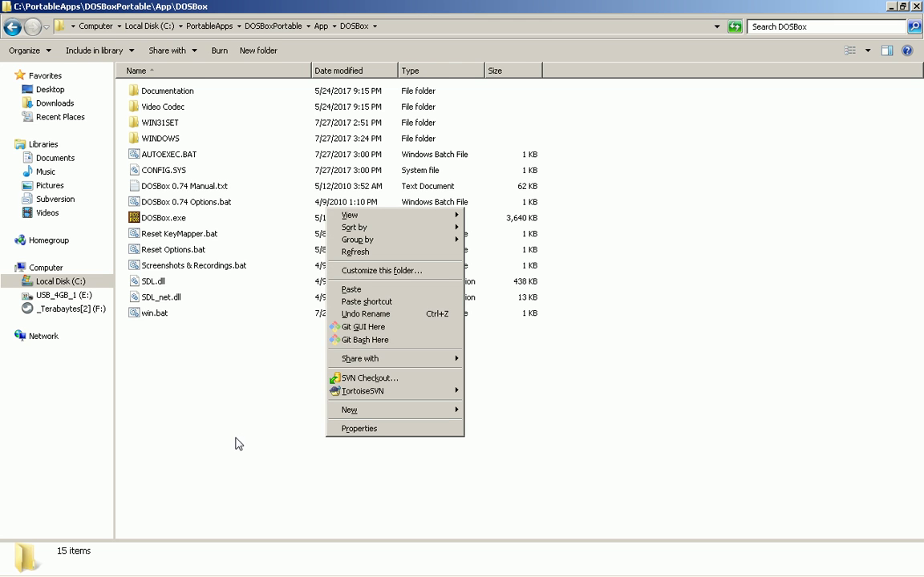
click(394, 291)
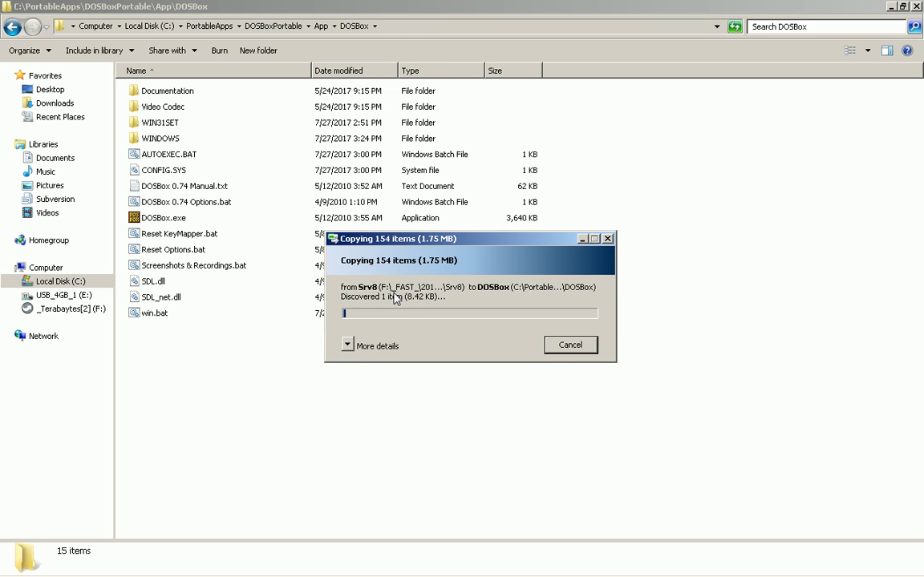
click(352, 346)
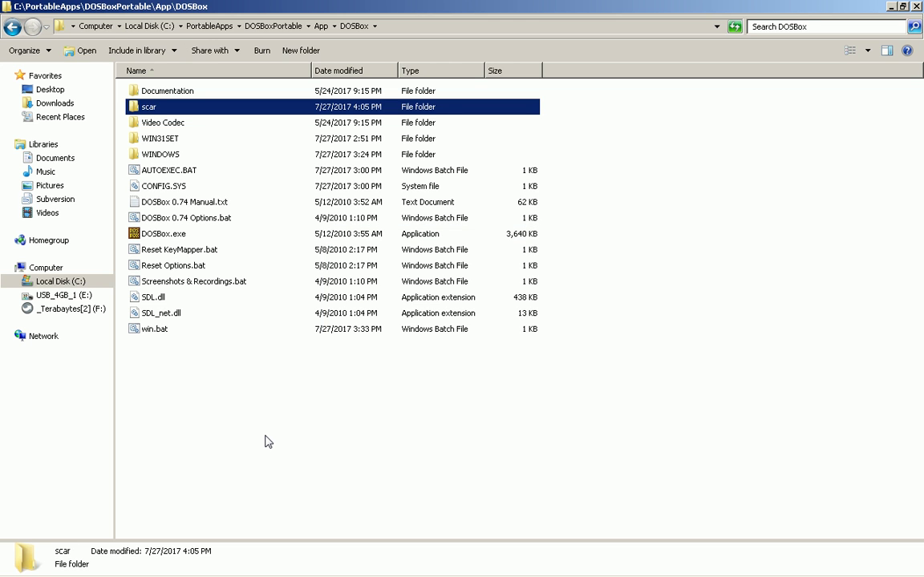
click(268, 441)
Step: Go up to the DOSBoxPortable folder and launch DOSBoxPortable.exe
key(alt+Tab)
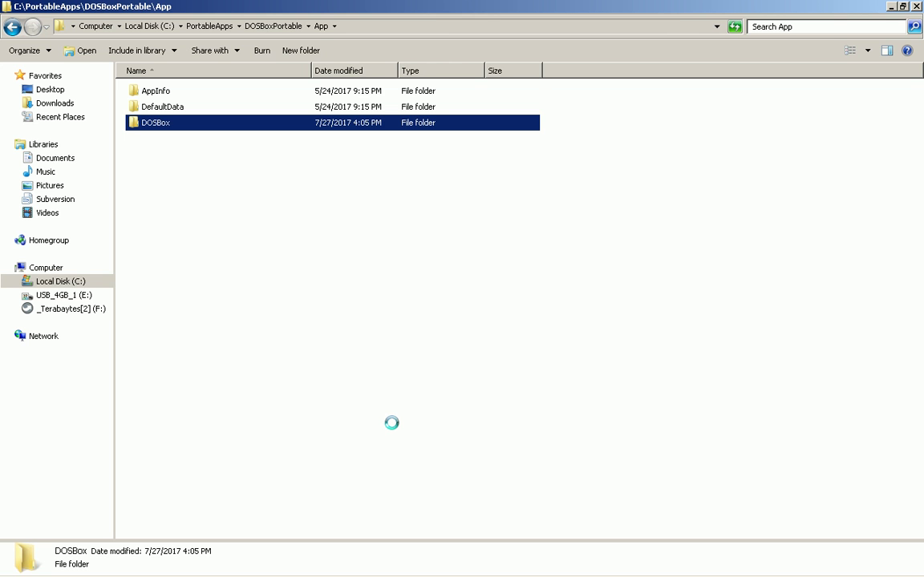
key(BackSpace)
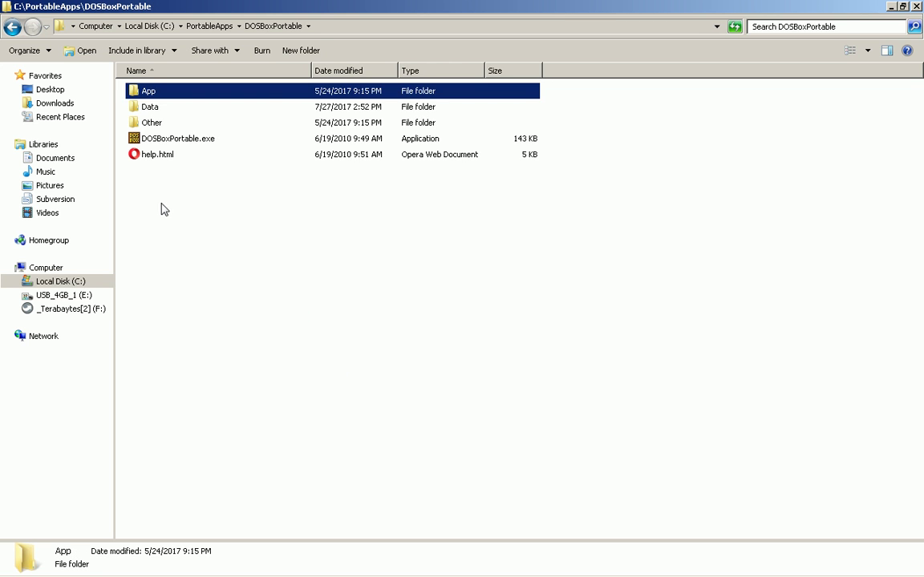
click(173, 136)
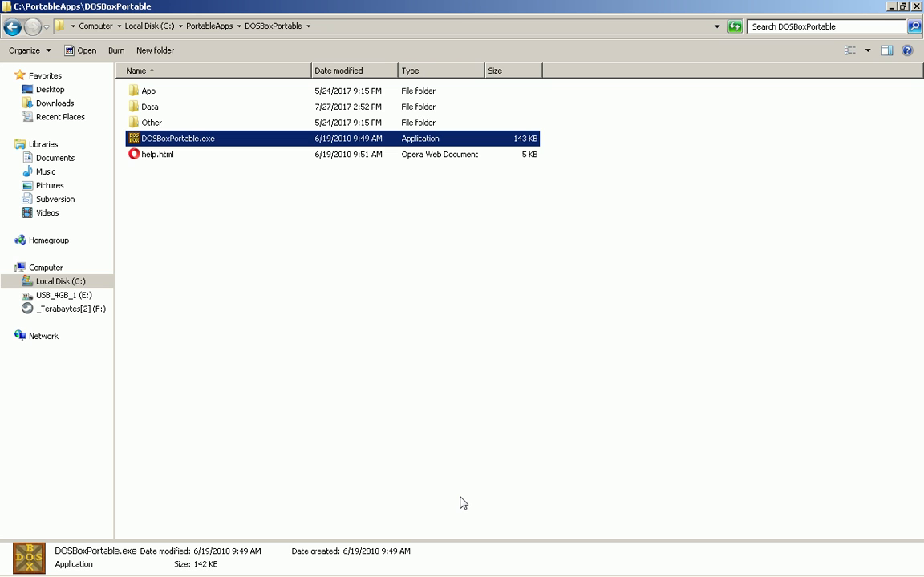
key(Return)
key(Return)
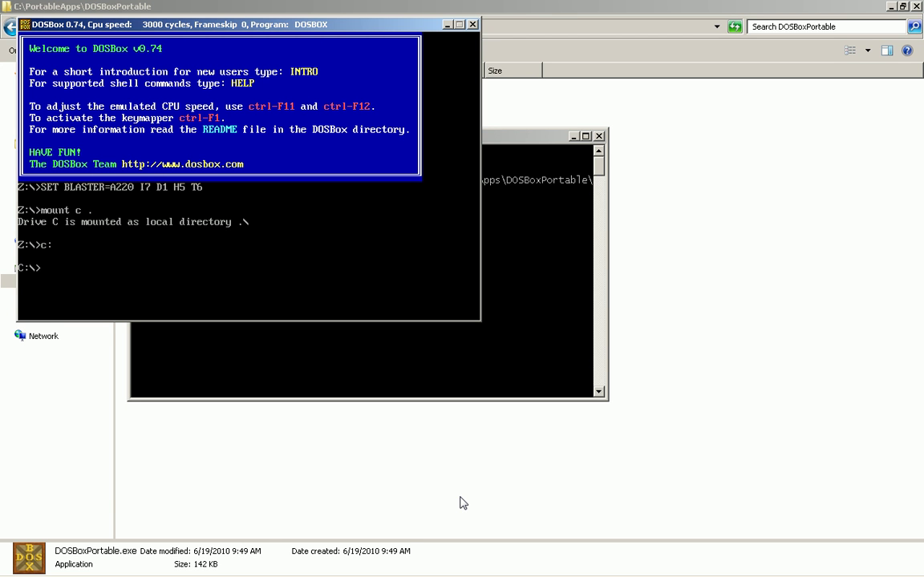
Step: Start Windows 3.11 from the DOSBox prompt with the win command, keeping the emulator window in front
text(win)
key(Return)
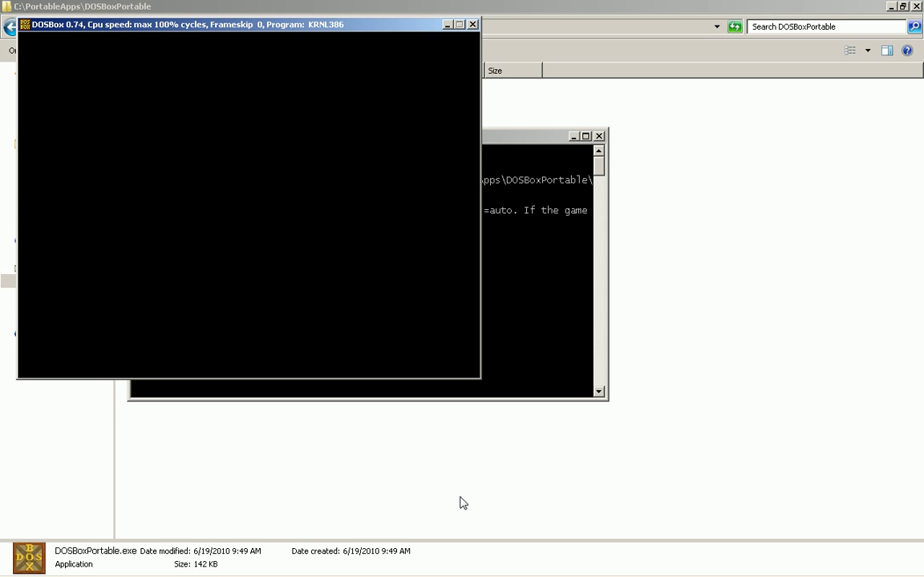
click(506, 346)
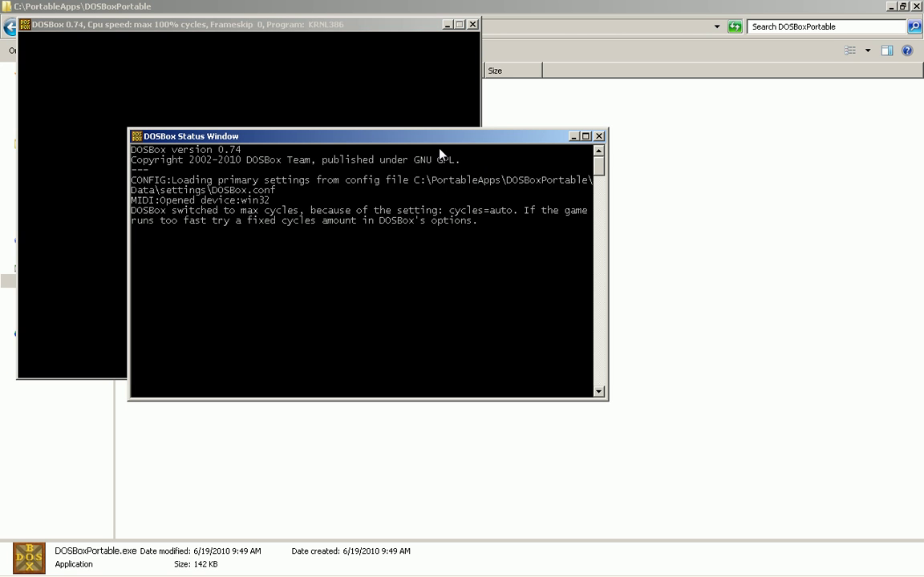
click(402, 113)
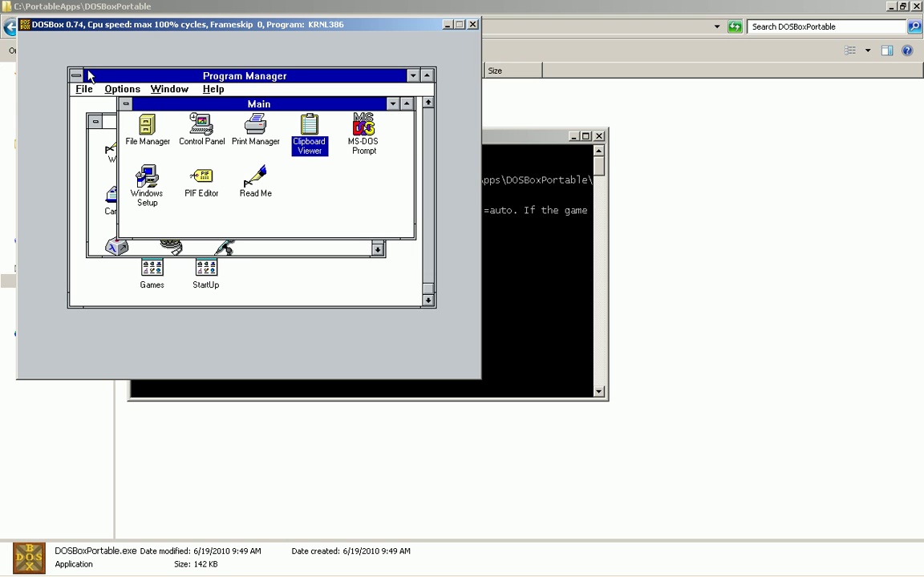
click(83, 89)
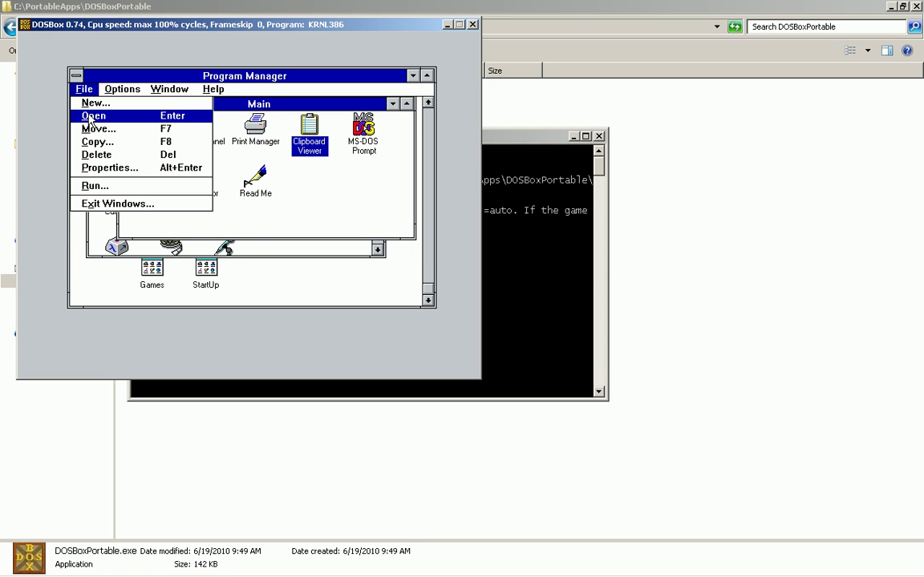
click(90, 117)
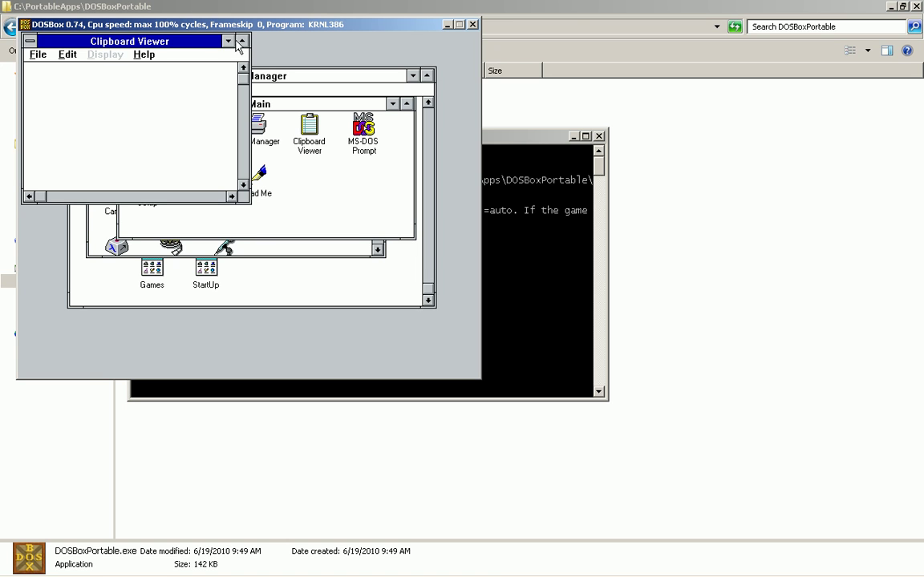
double_click(30, 41)
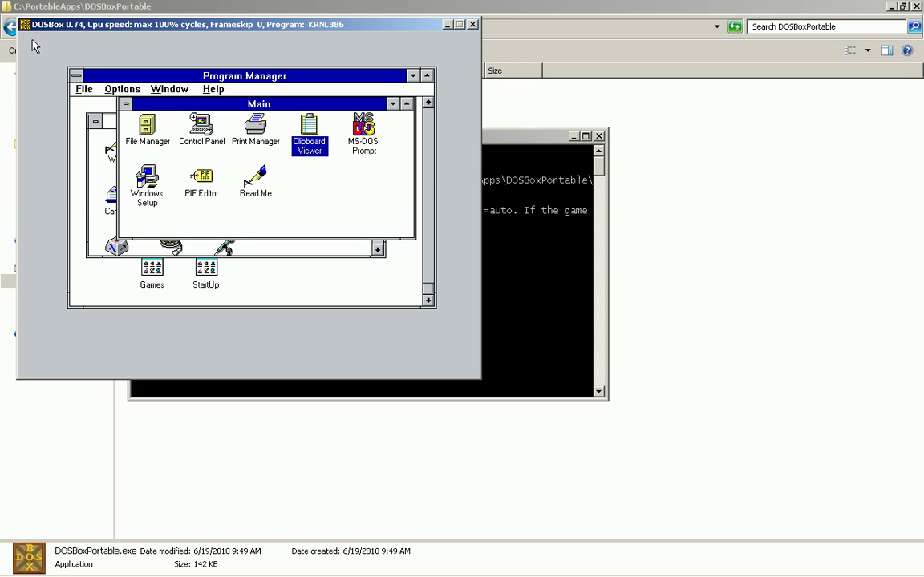
Step: Try to run C:\SCAR\SCAR.EXE from Program Manager's Run command, browsing to scar.exe in the scar directory
click(83, 90)
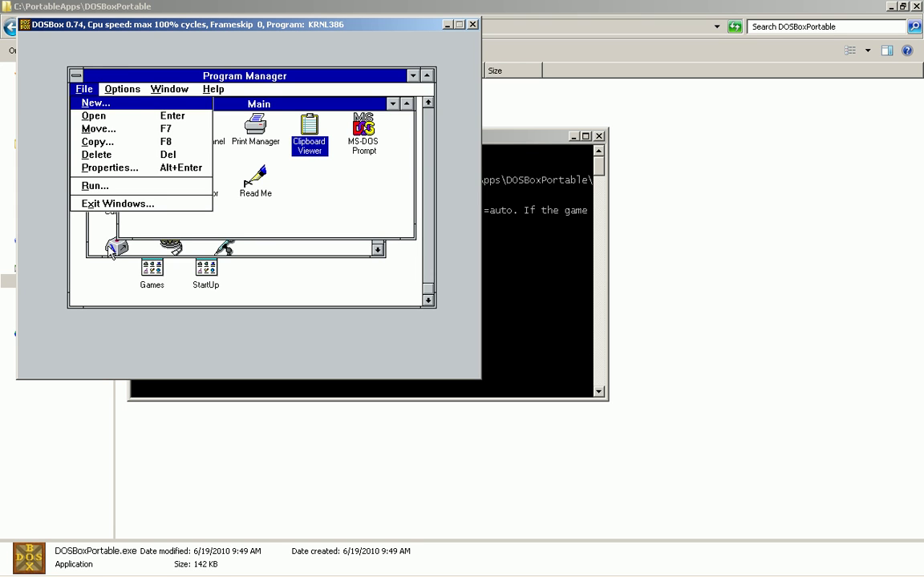
click(102, 185)
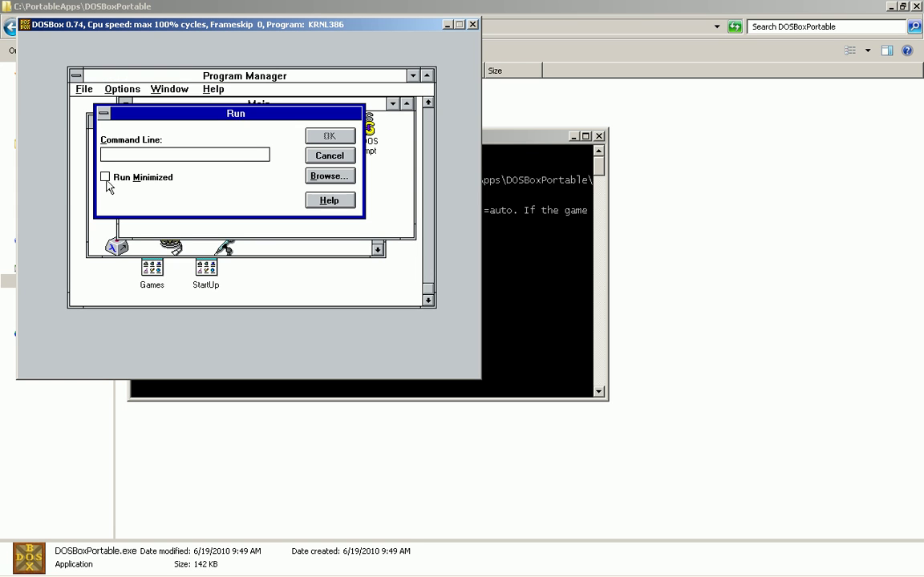
click(327, 177)
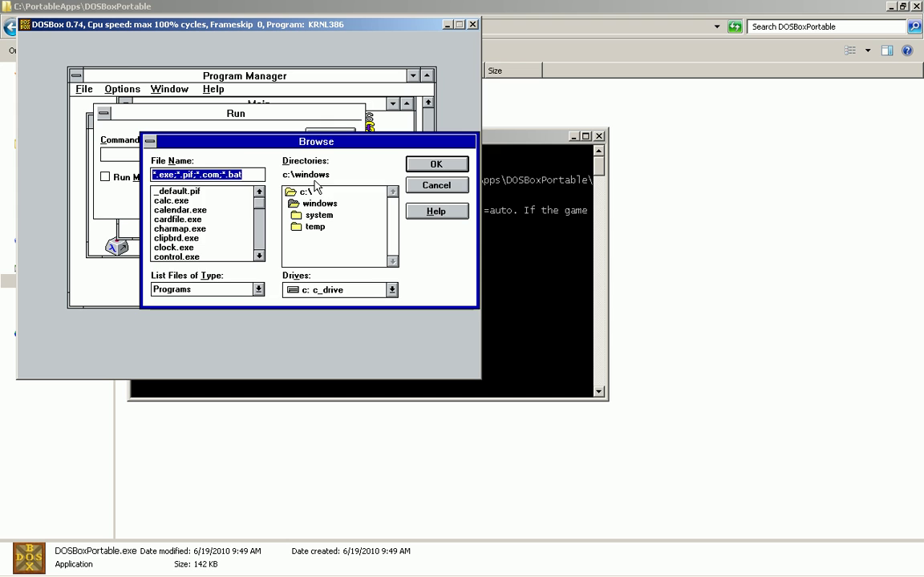
double_click(305, 193)
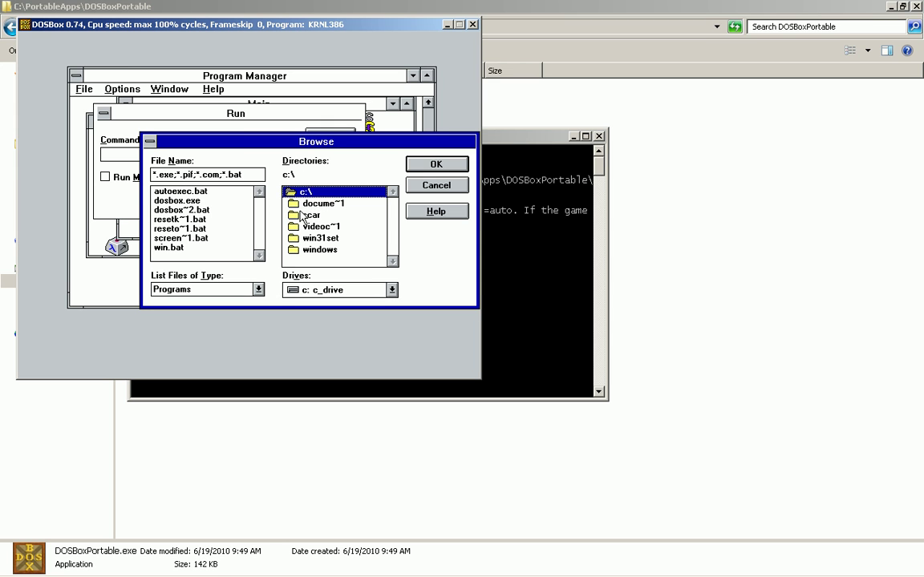
double_click(301, 215)
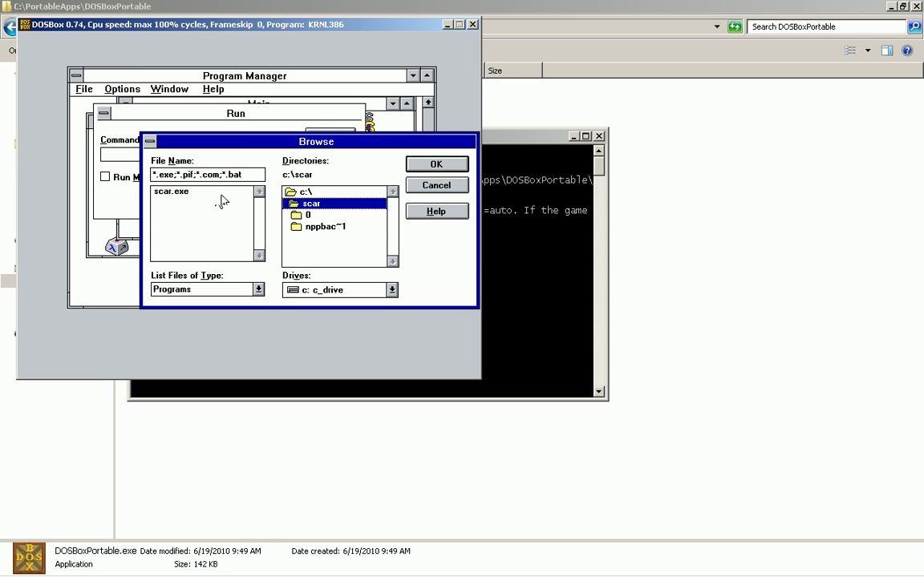
double_click(206, 195)
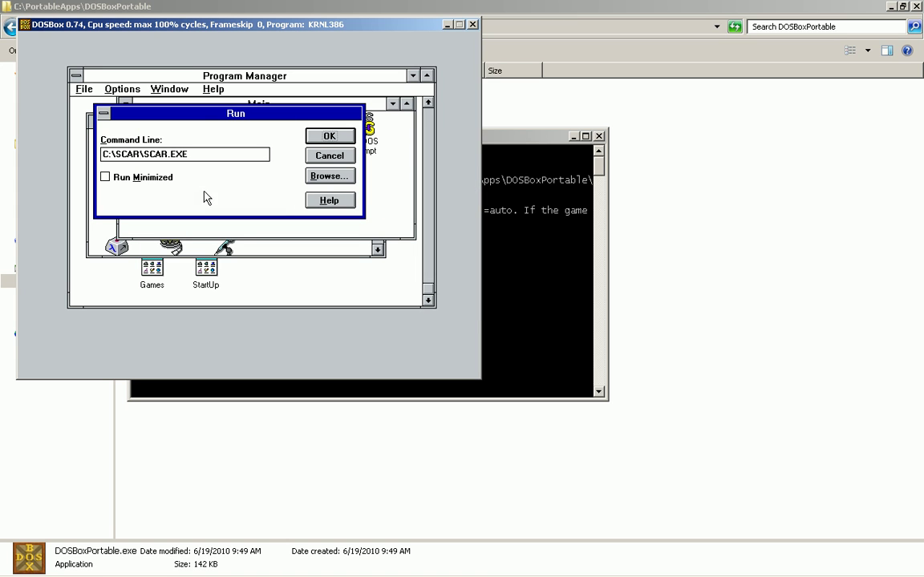
click(320, 140)
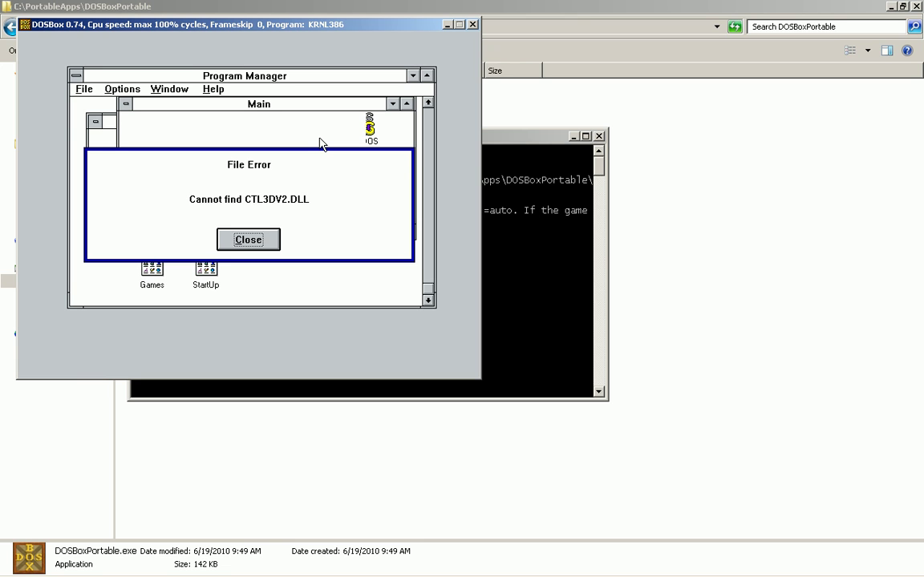
Step: Dismiss the missing DLL error, switch the Steam Cycle Calculator to its cycle view and set the horizontal axis to Crank Rotation
click(262, 249)
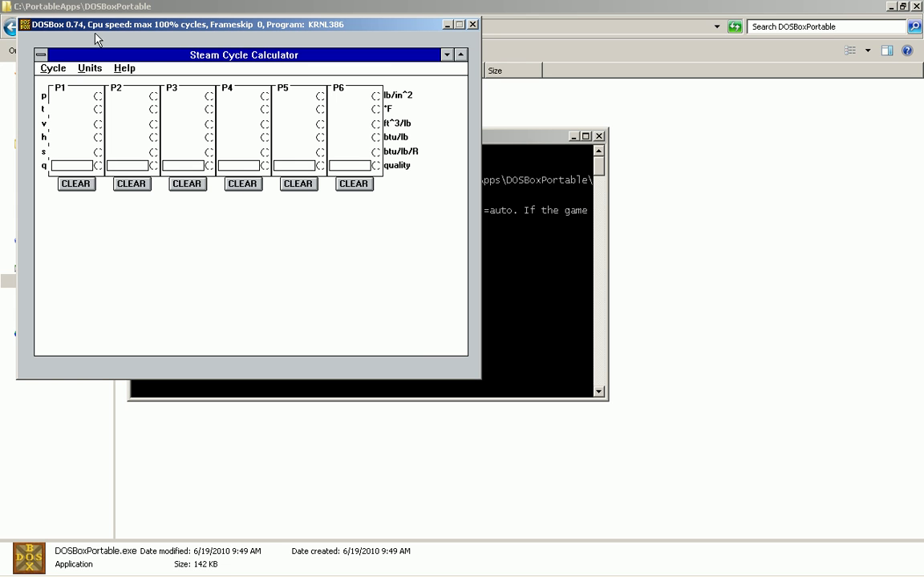
click(54, 69)
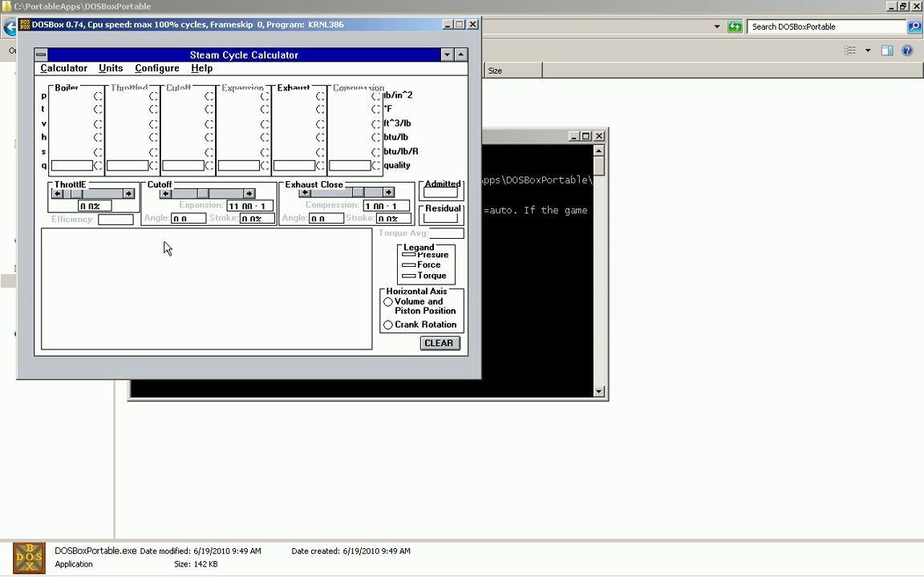
click(388, 302)
click(389, 325)
Step: Maximize the Steam Cycle Calculator, enter a P1 pressure of 32 lb/in^2 and show the cycle view with it
click(460, 55)
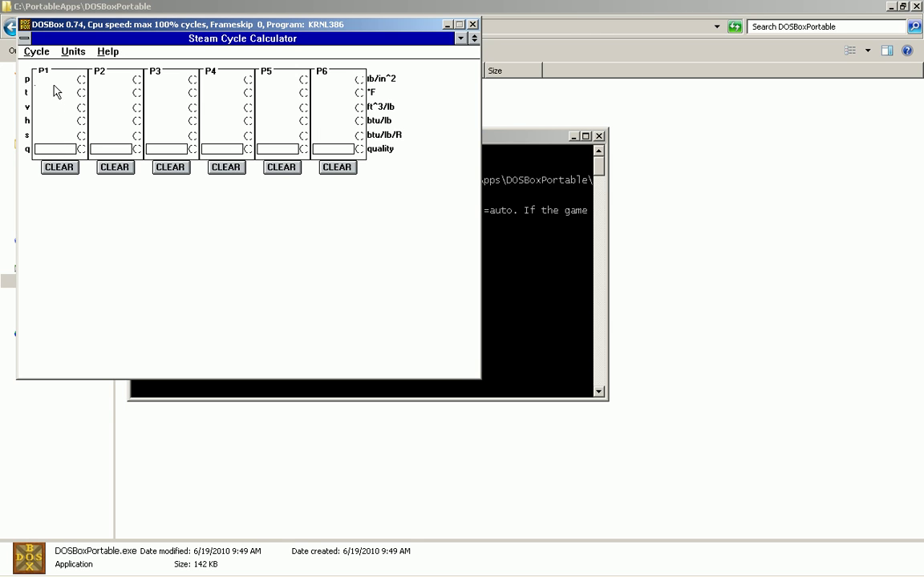
text(2)
key(BackSpace)
text(32)
click(53, 147)
click(37, 52)
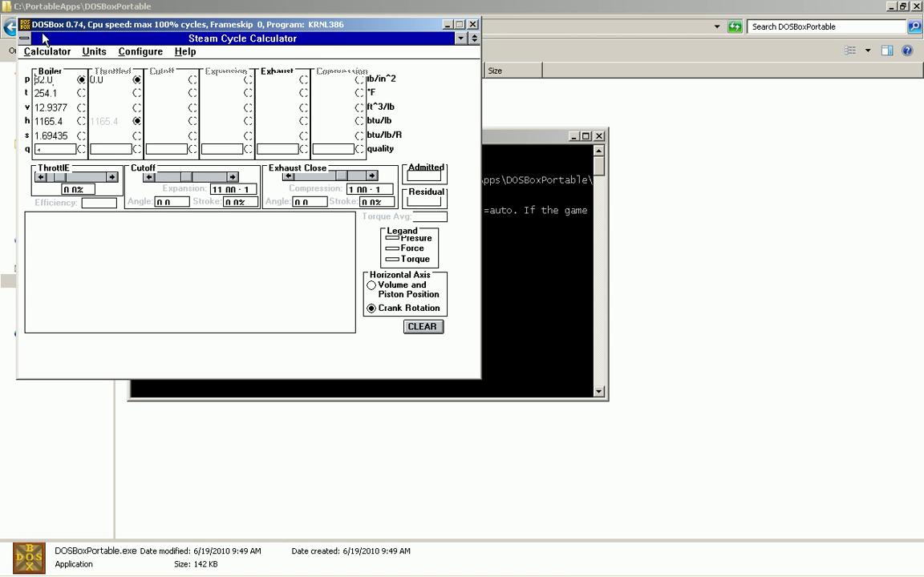
Step: Close the Steam Cycle Calculator and return to Program Manager
double_click(25, 40)
key(Right)
key(Left)
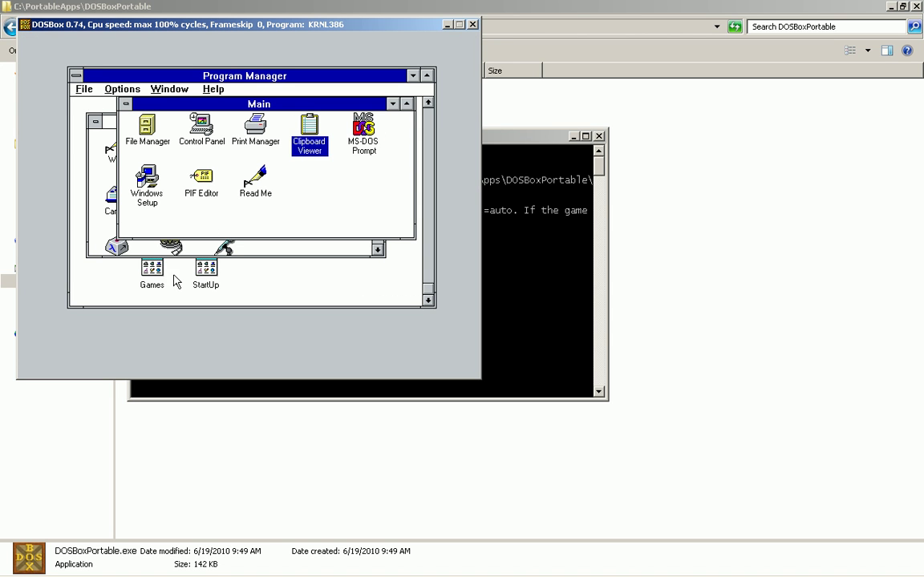
key(Left)
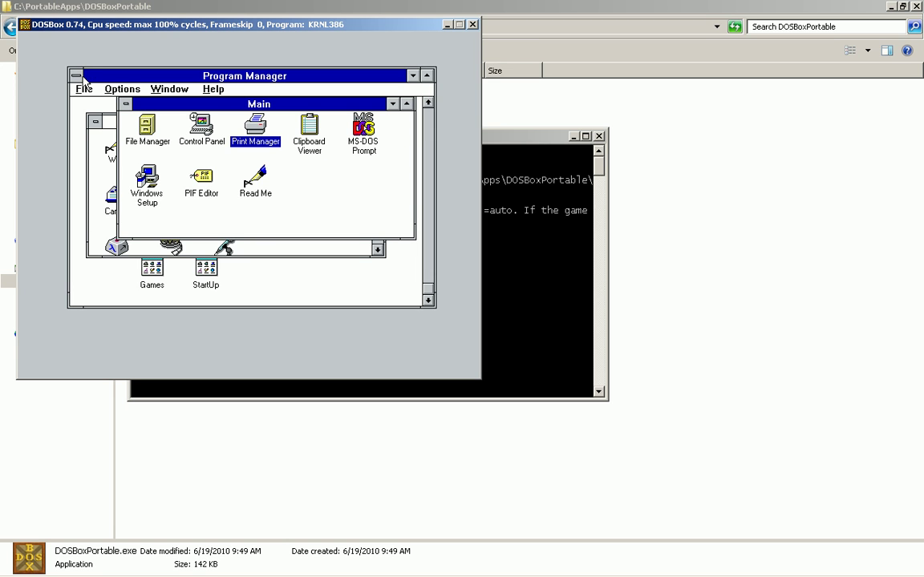
Step: Run C:\SCAR\SCAR.EXE again with Program Manager's Run command to check the CTL3DV2.DLL error, and close the Steam Cycle Calculator
key(alt+f)
key(Right)
key(Up)
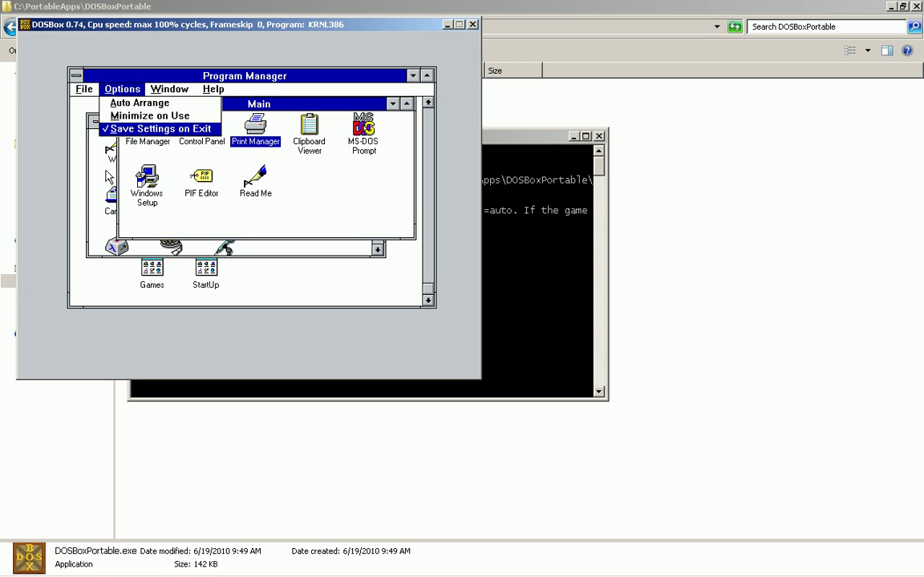
key(Left)
key(Down)
key(Down)
key(Down)
key(Down)
key(Down)
key(Down)
key(Return)
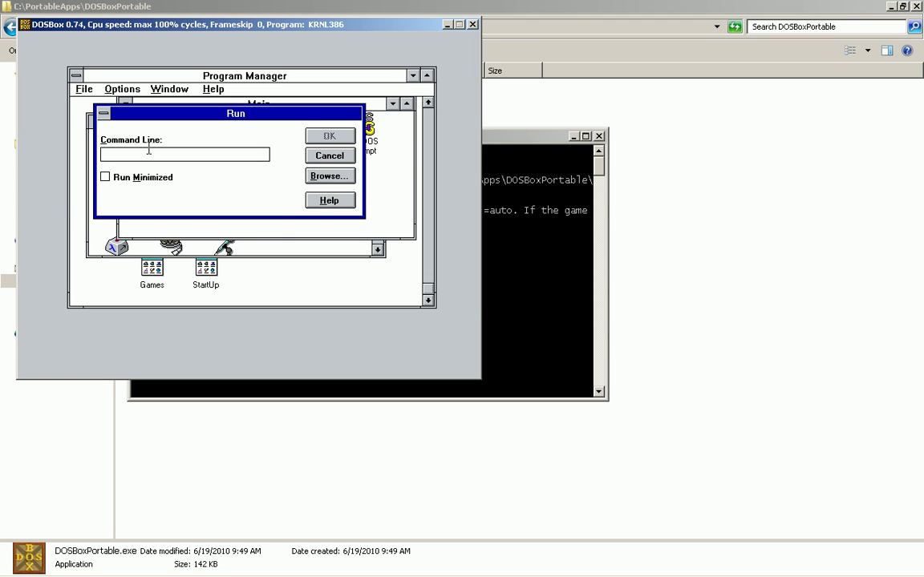
click(353, 178)
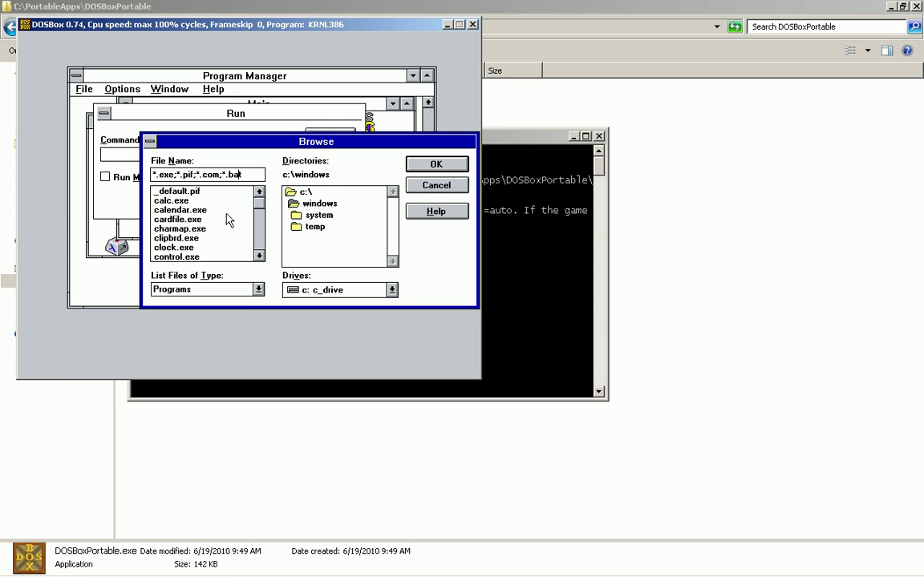
click(314, 227)
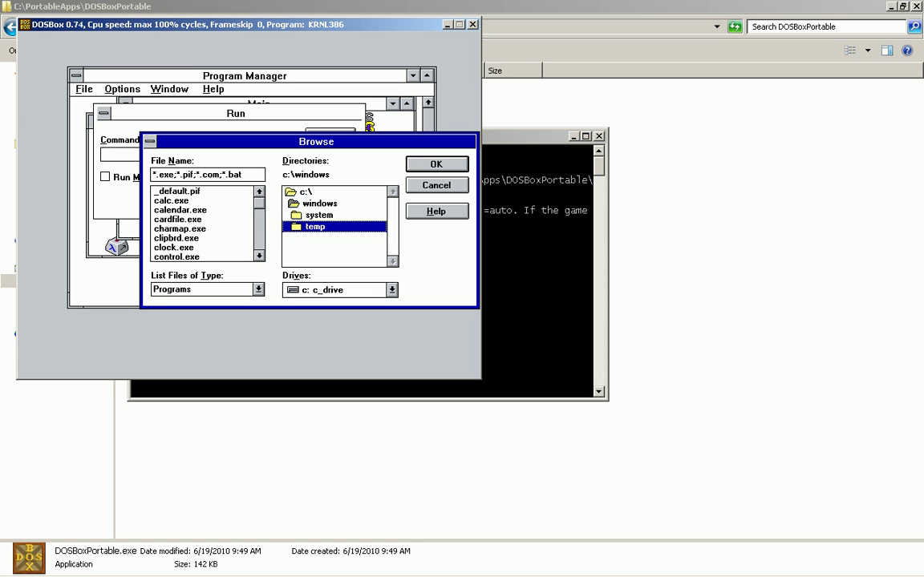
double_click(314, 227)
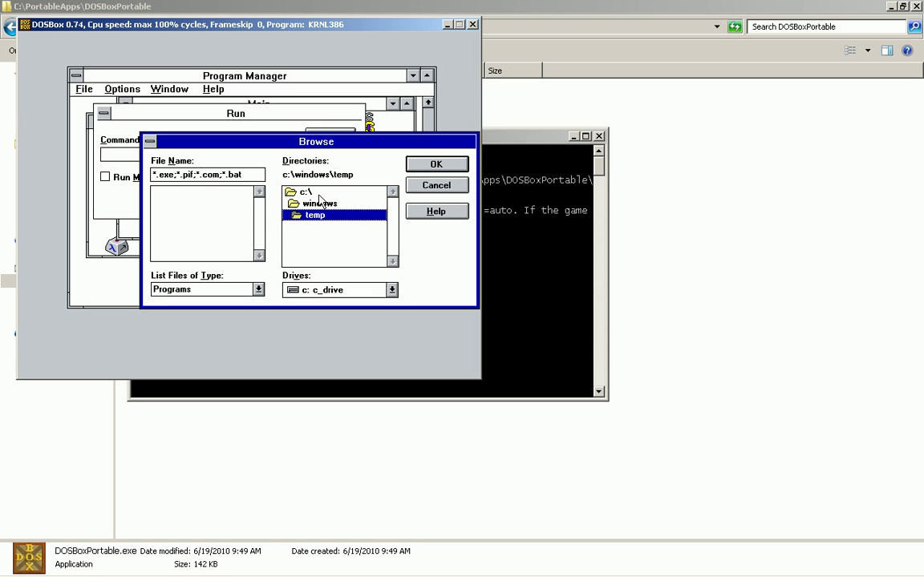
double_click(305, 193)
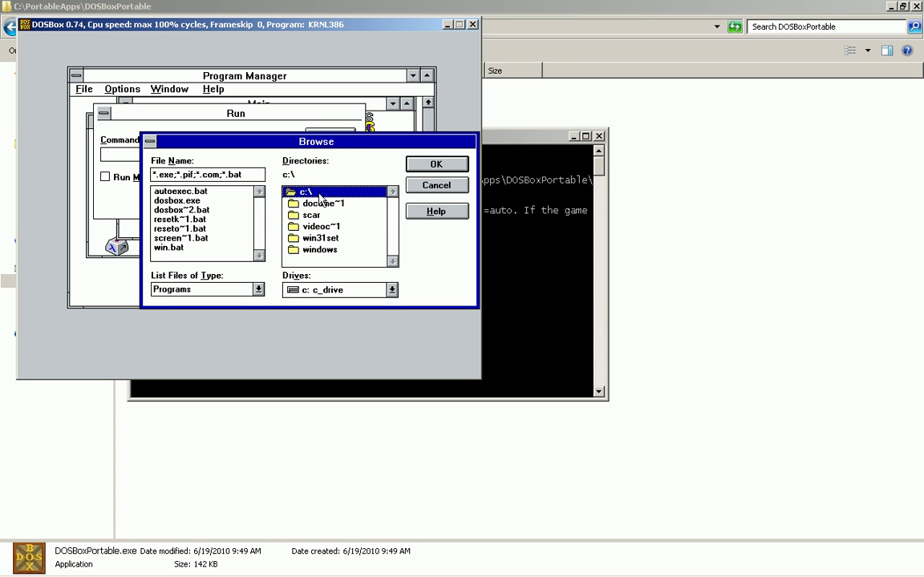
double_click(311, 214)
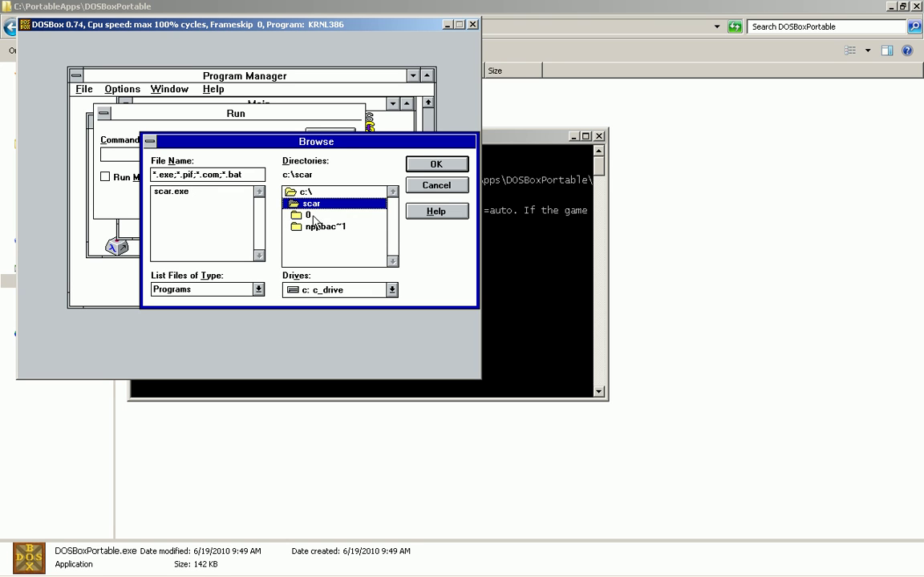
double_click(214, 194)
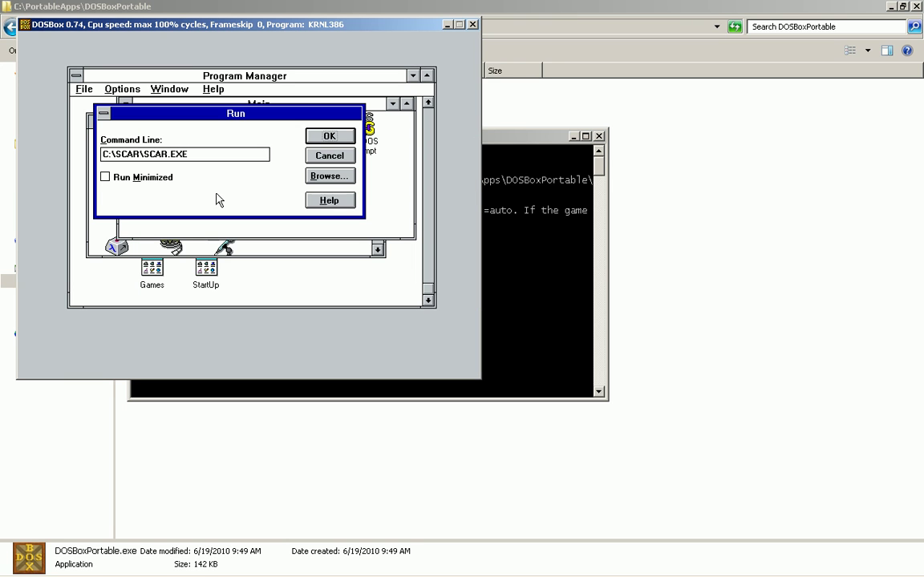
click(328, 137)
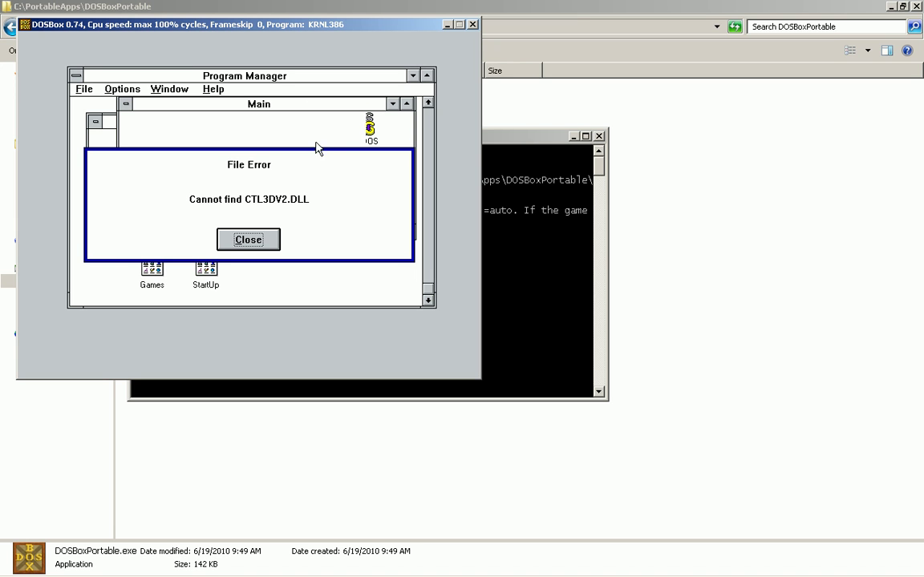
click(266, 239)
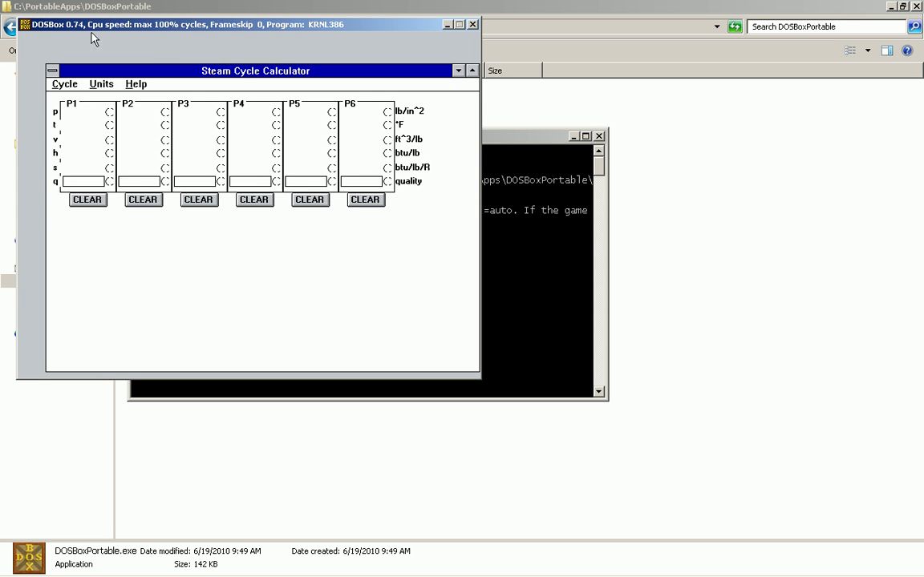
double_click(52, 70)
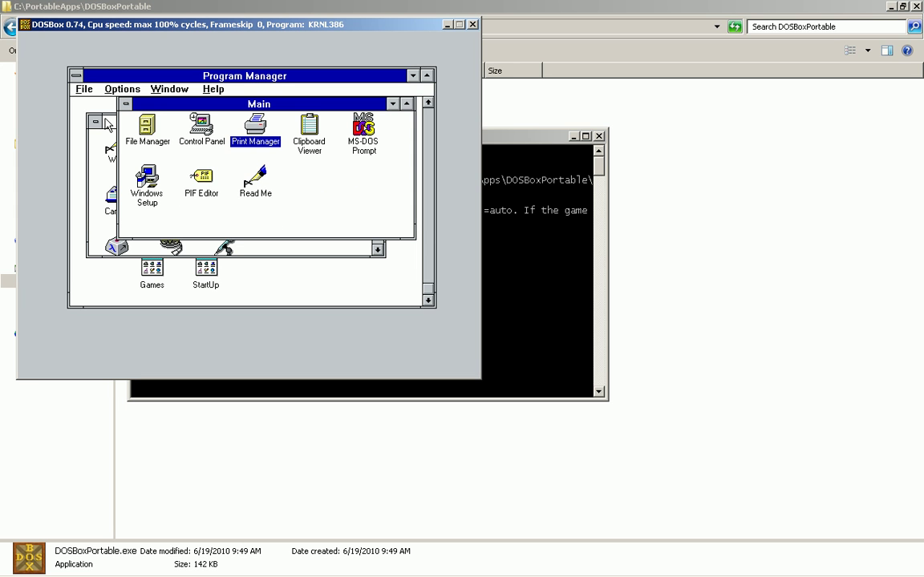
Step: End the Windows session from Program Manager and quit DOSBox with the exit command
click(88, 91)
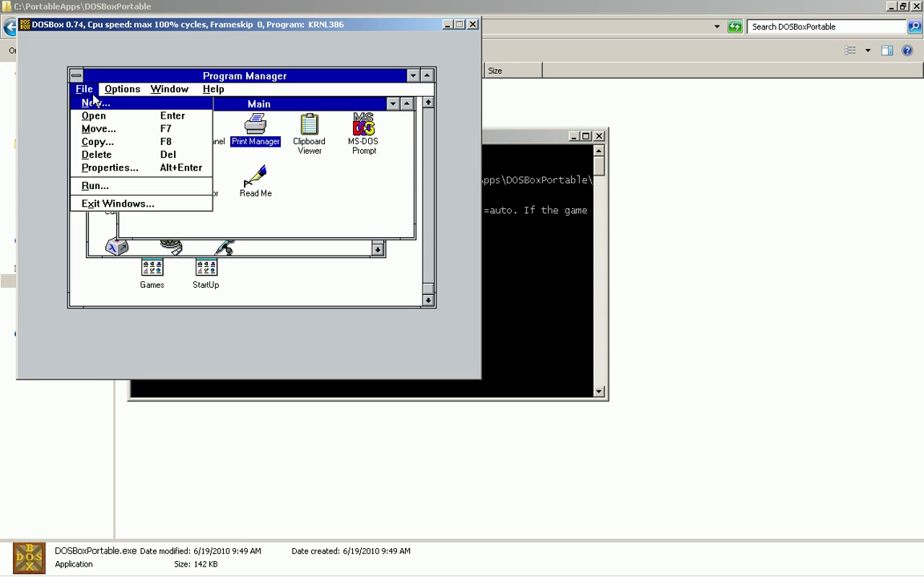
click(112, 206)
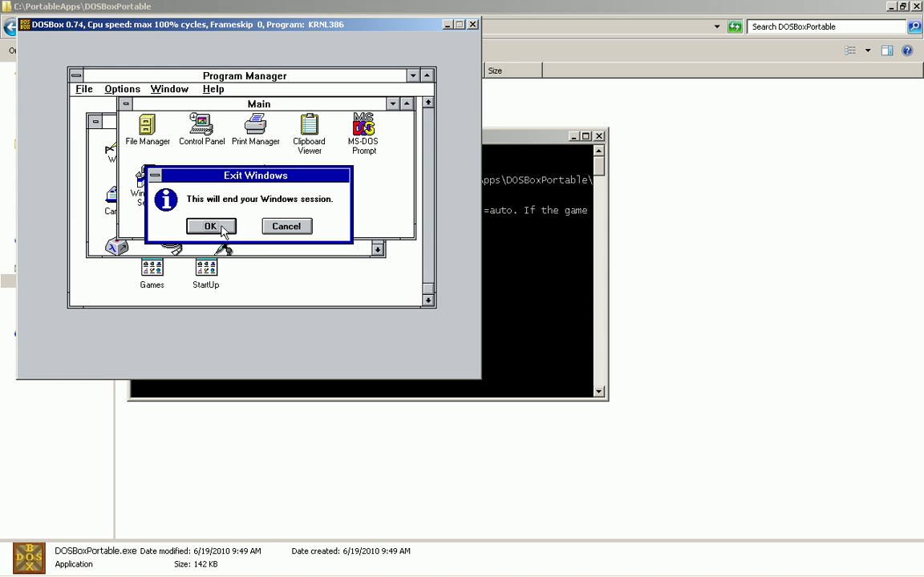
click(221, 229)
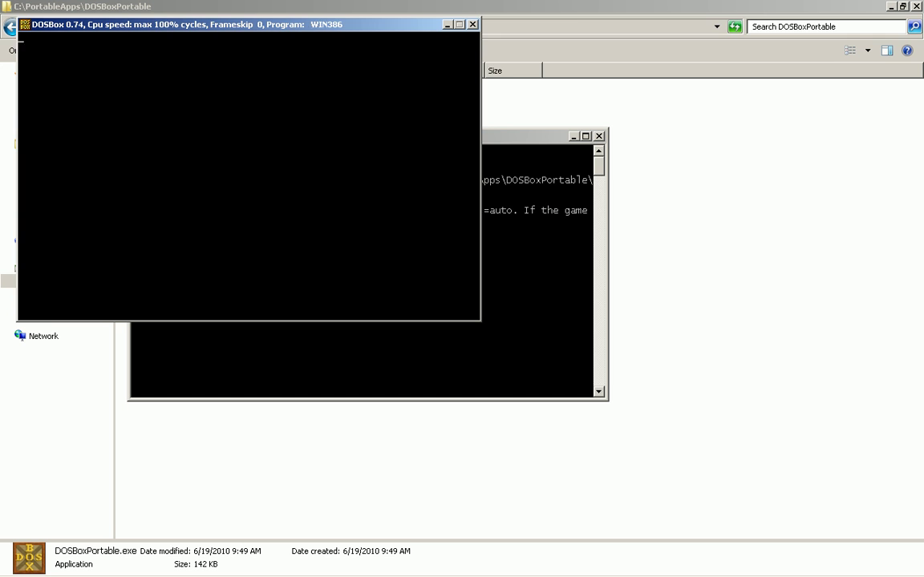
text(exit)
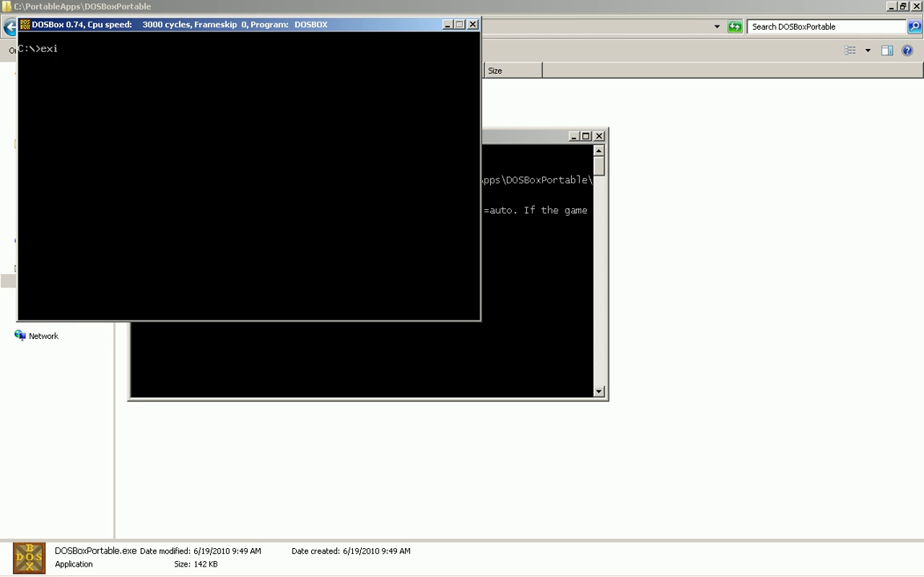
key(Return)
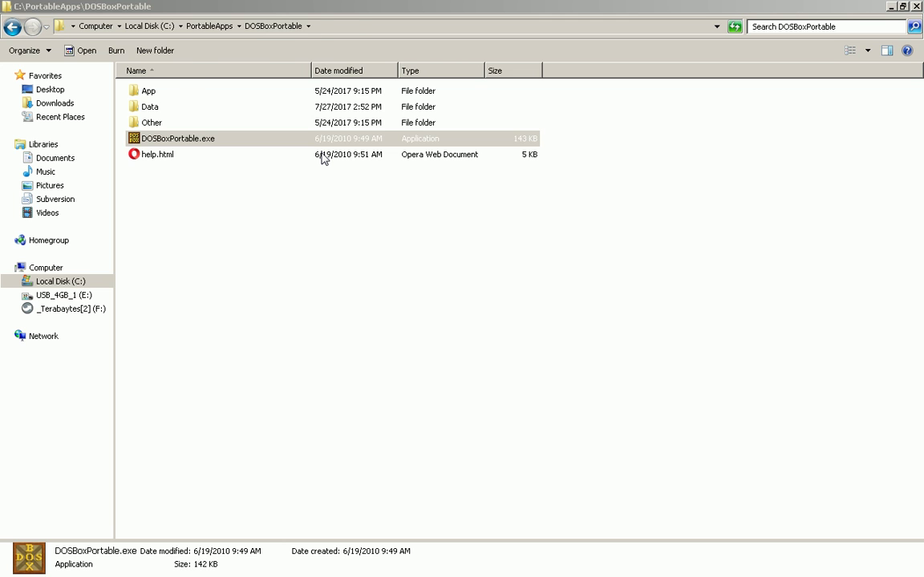
Step: Go back to the DOSBox folder in the file browser and open its WINDOWS\SYSTEM folder
key(alt+Left)
click(322, 155)
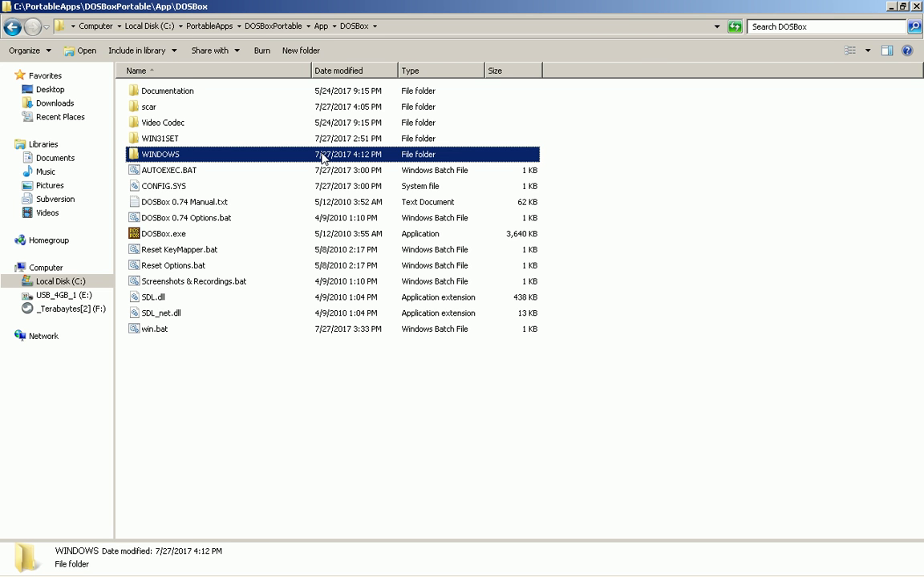
double_click(322, 154)
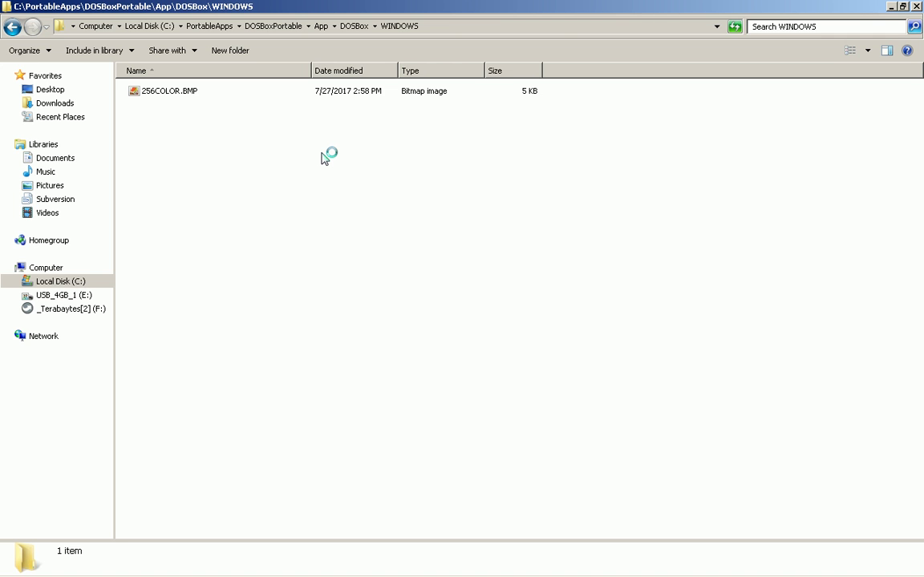
click(322, 155)
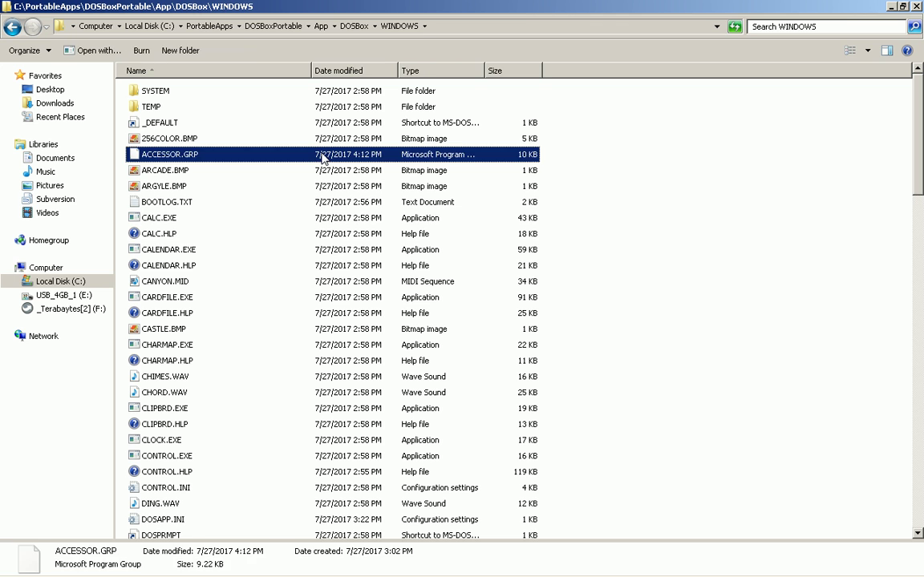
key(c)
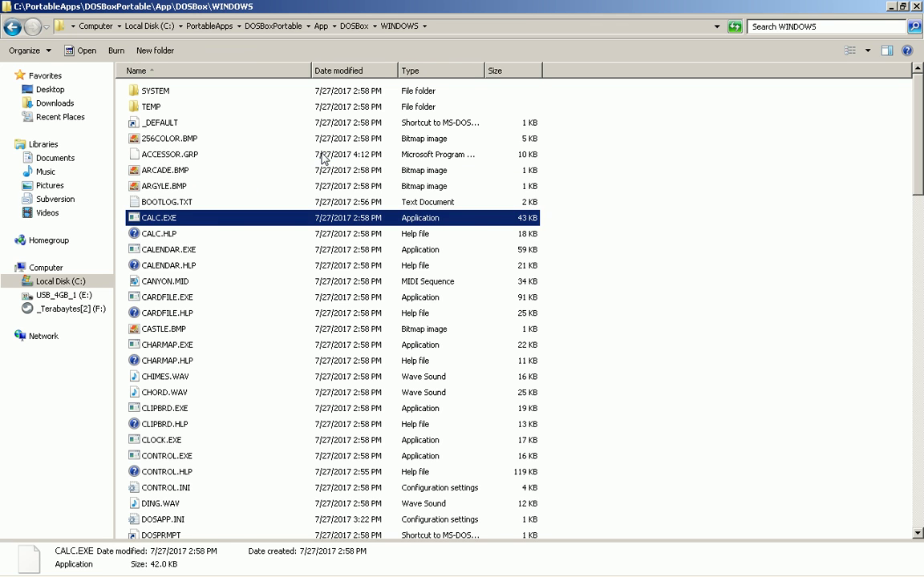
key(s)
key(Return)
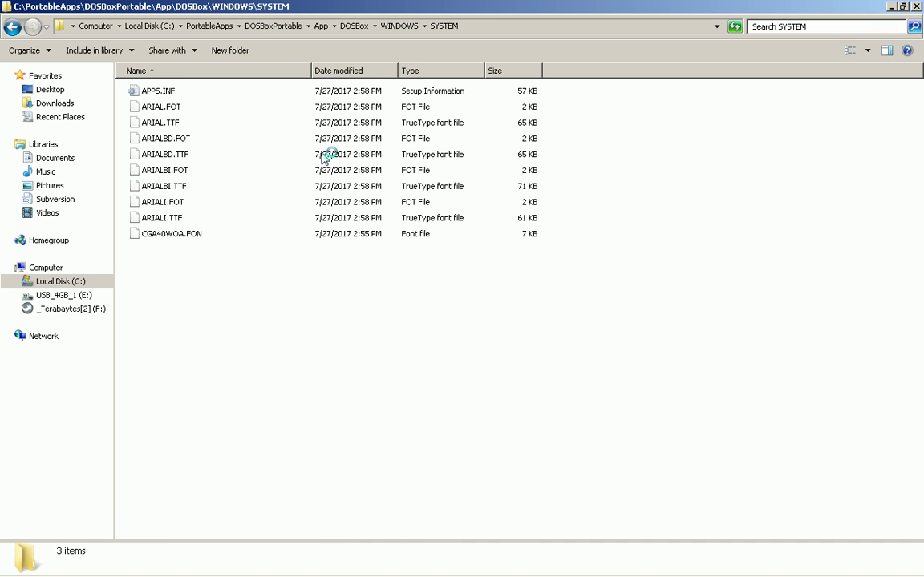
Step: Look through the files of the SYSTEM folder for CTL3DV2.DLL
key(c)
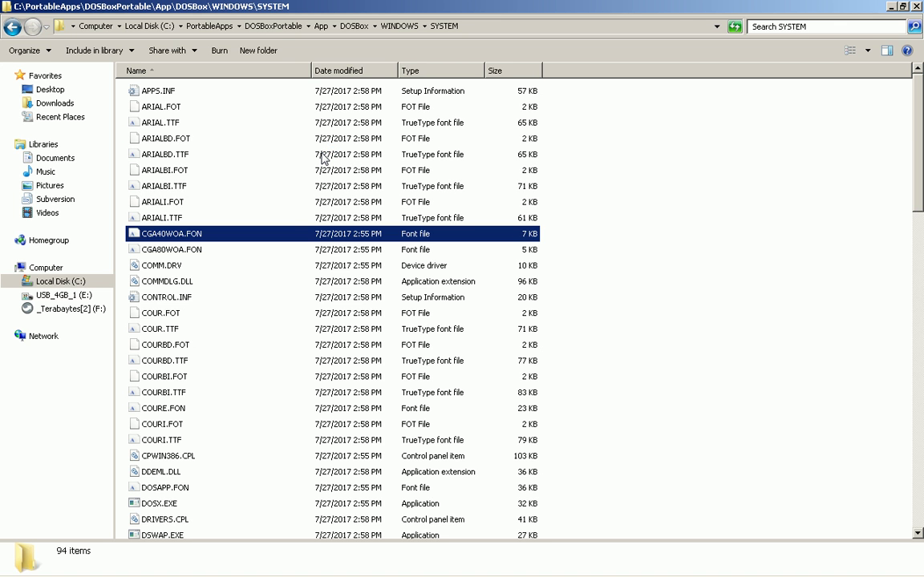
key(l)
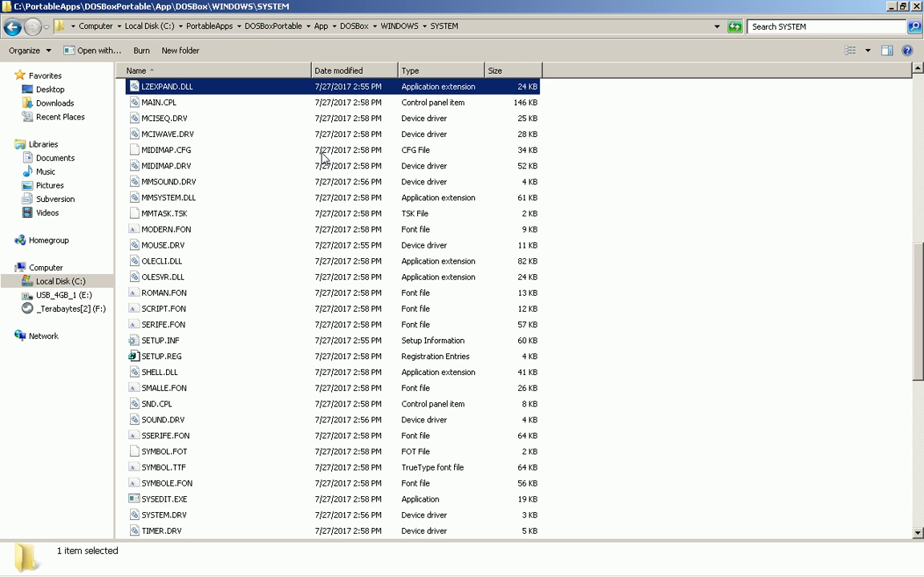
key(m)
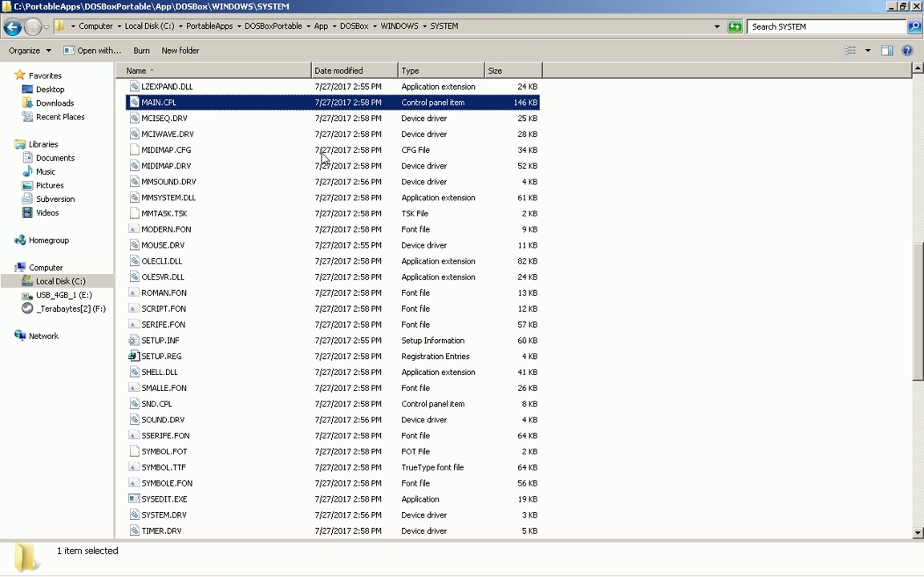
key(c)
key(a)
key(c)
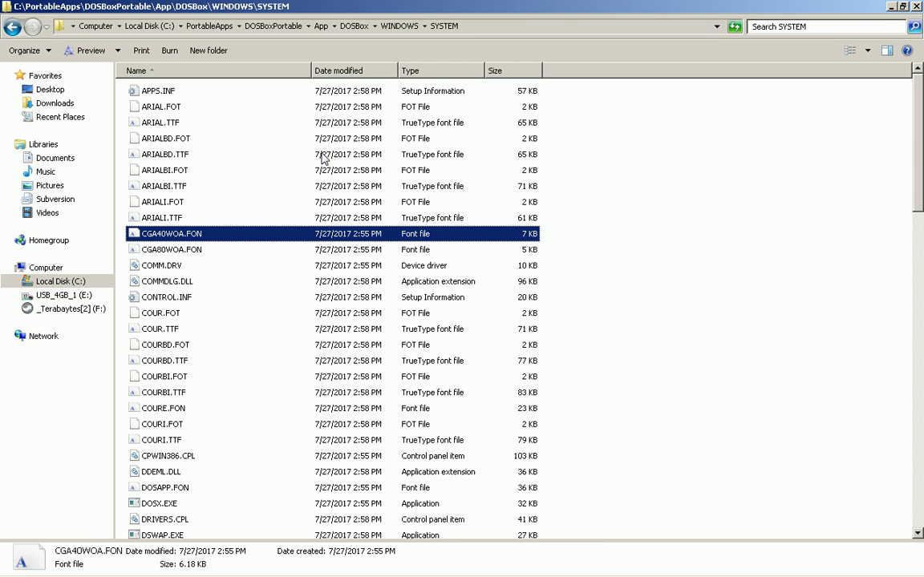
Step: Switch to Firefox and review the Google results for "ctl3dv2.dll" windows 3.1 down to the end of the page
key(alt+Tab)
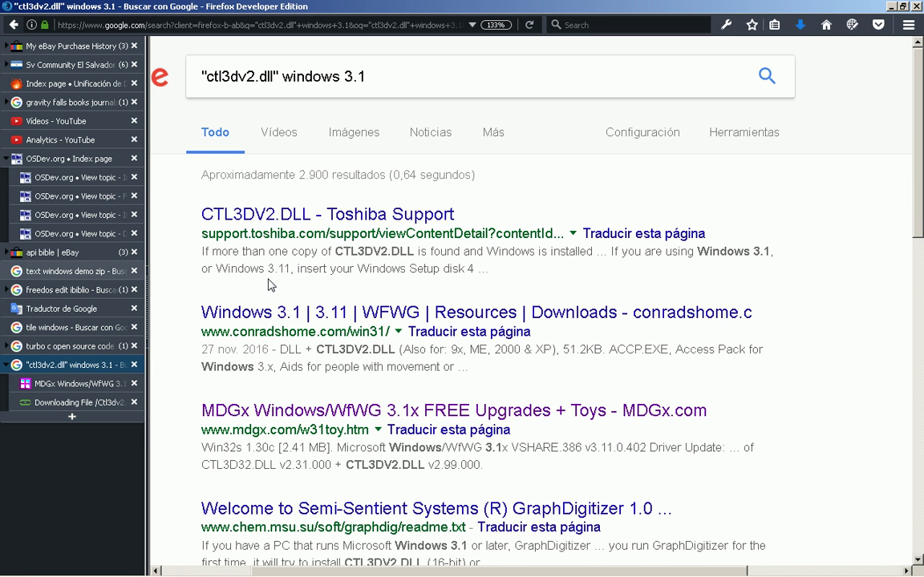
scroll(264, 285, down, 2)
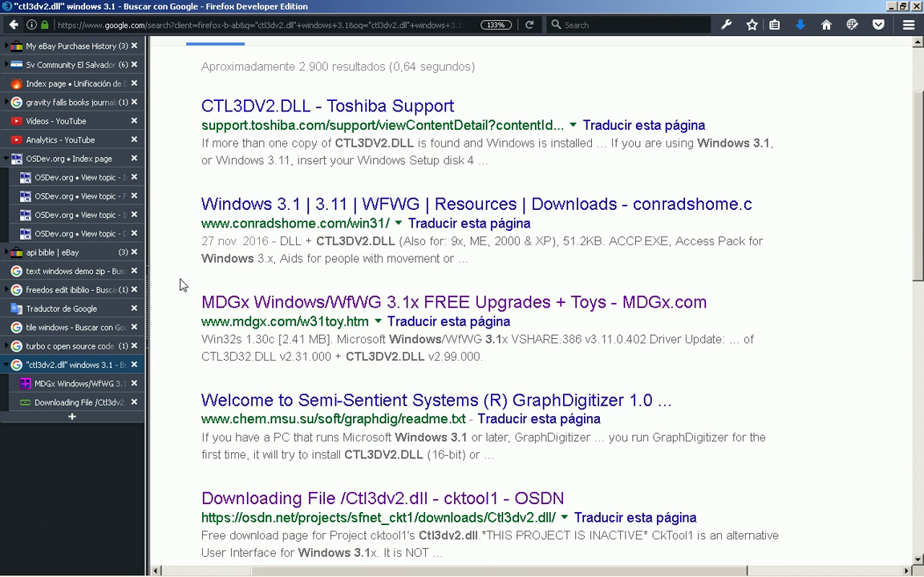
scroll(183, 285, down, 1)
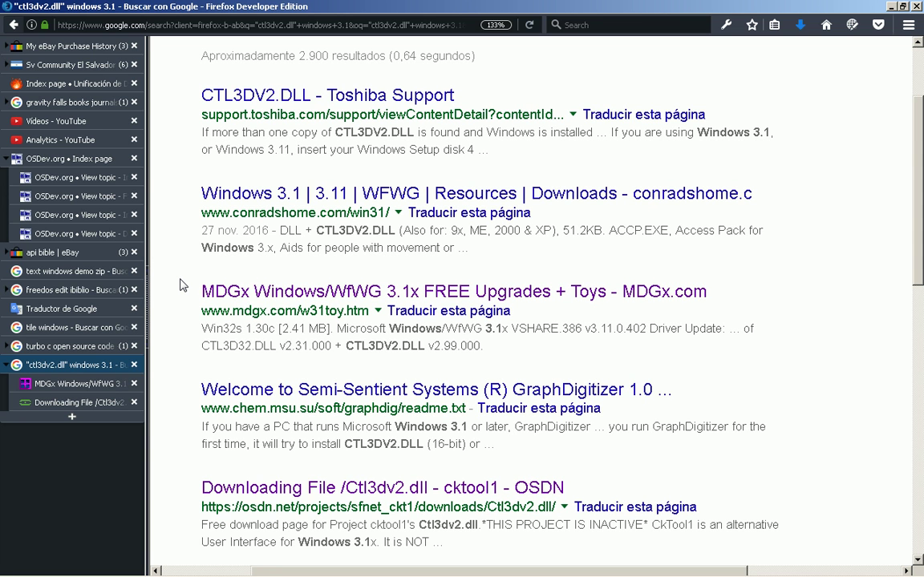
scroll(183, 285, down, 5)
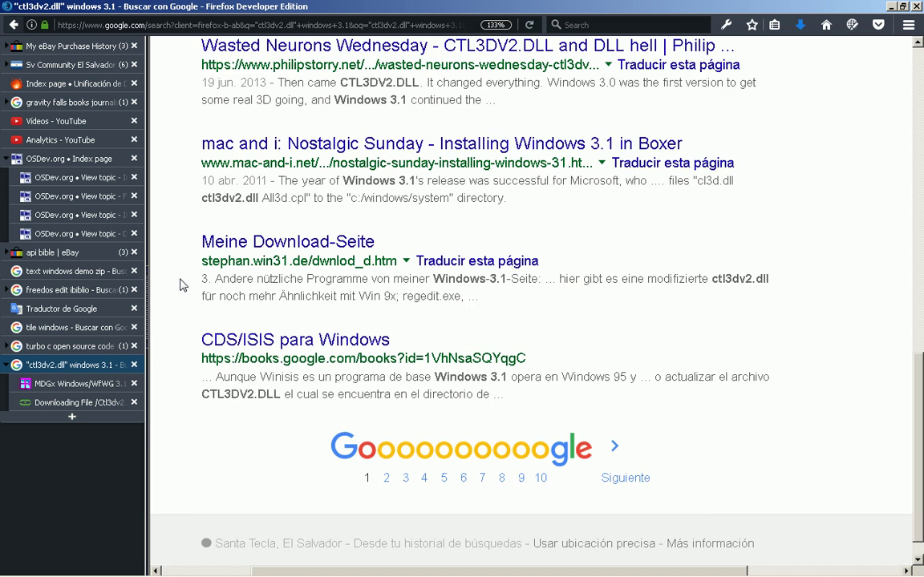
Step: Go to the open MDGx Windows/WfWG 3.1x page and search its text for "ctl3dv"
scroll(183, 284, down, 1)
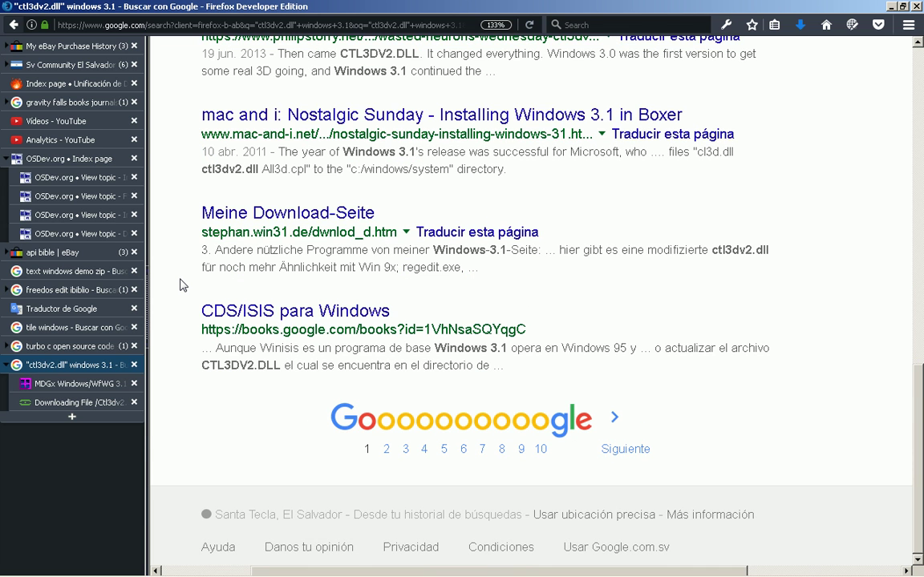
key(ctrl+Tab)
key(ctrl+Tab)
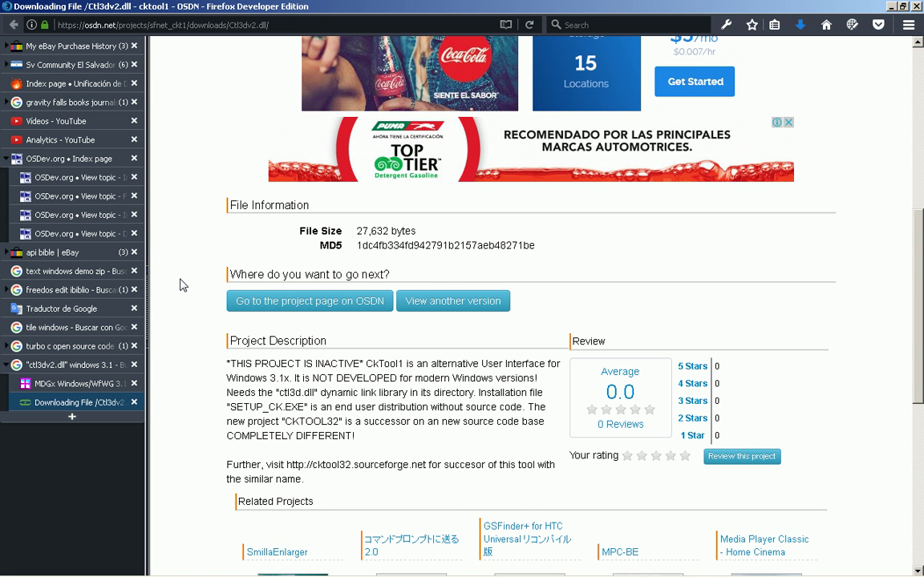
key(ctrl+shift+Tab)
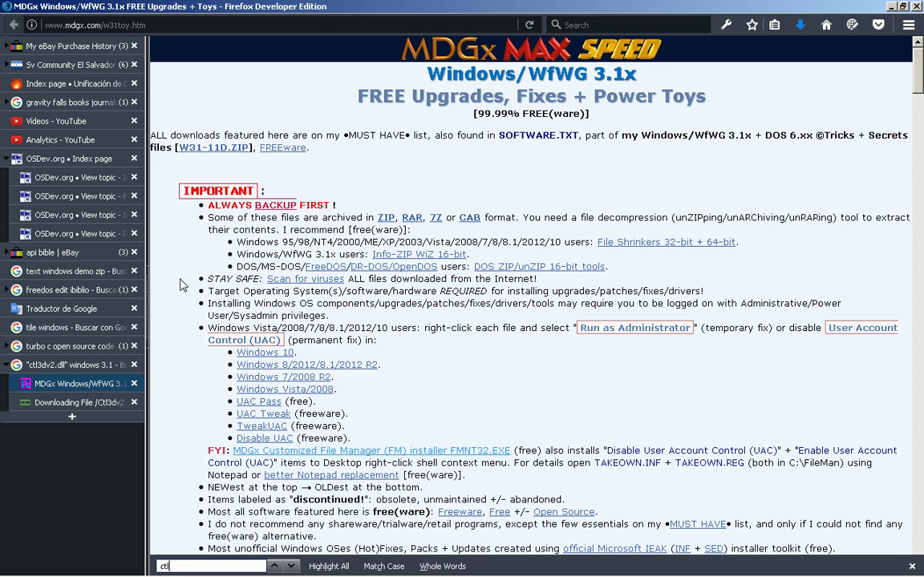
key(ctrl+f)
text(ctl3)
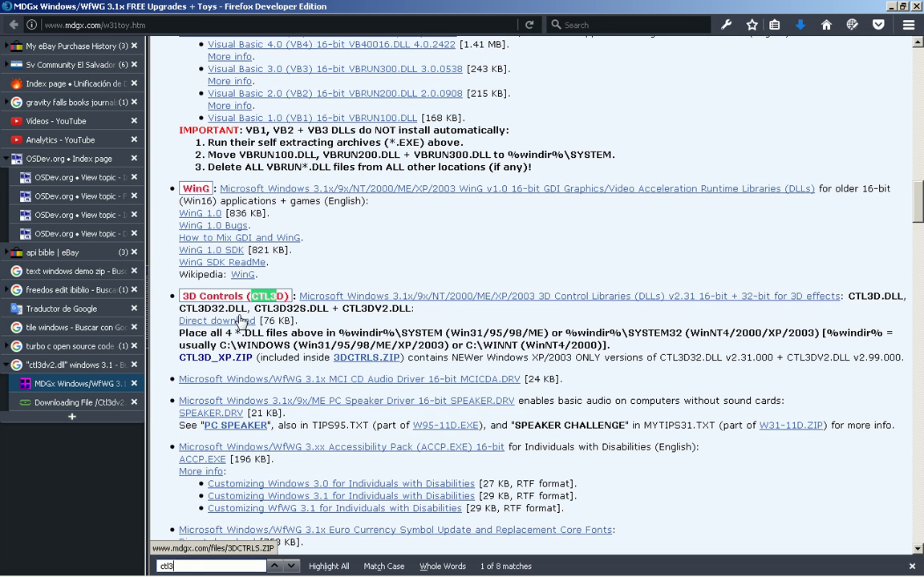
key(ctrl+f)
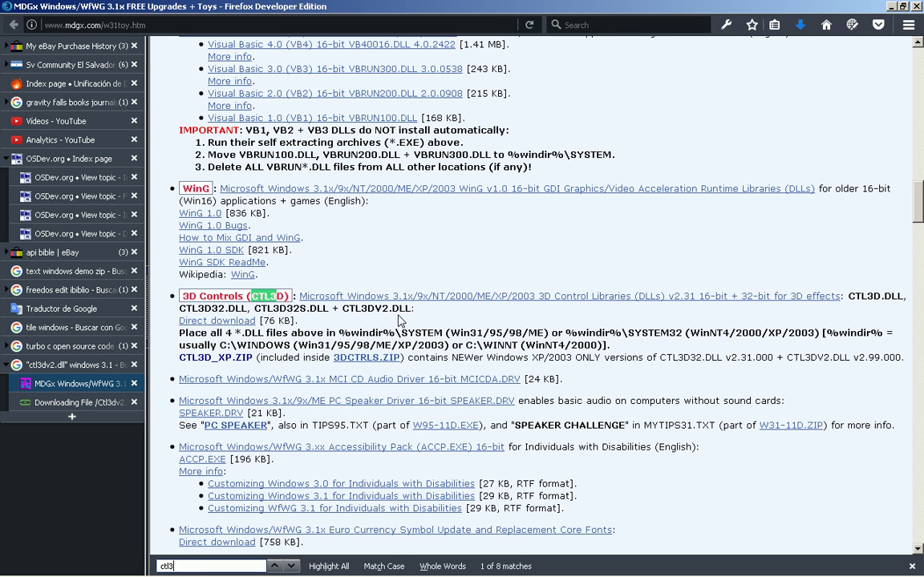
text(dv)
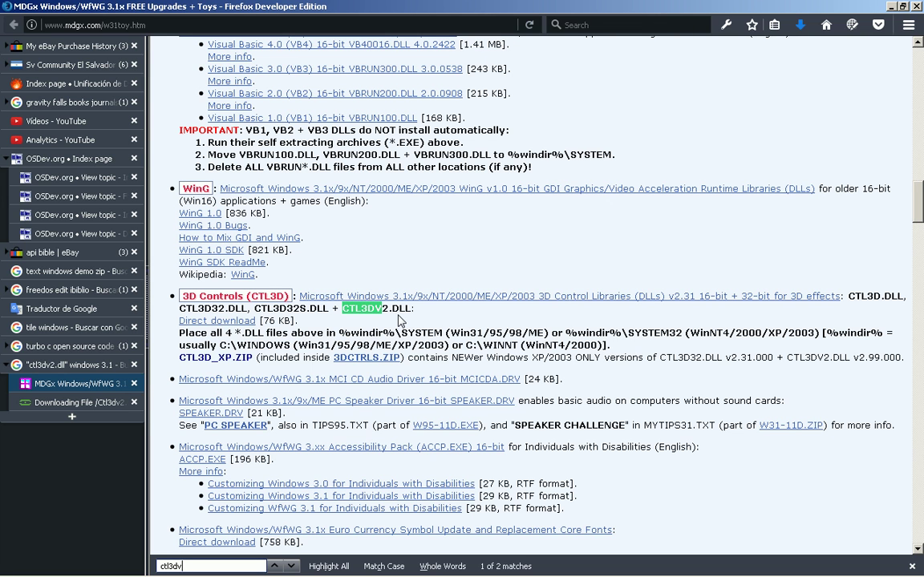
key(Escape)
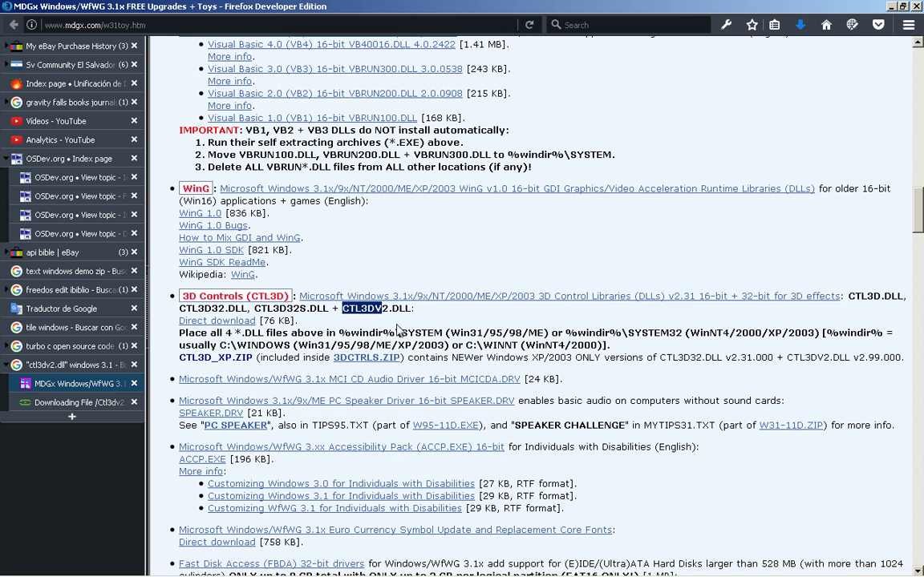
Step: Download 3DCTRLS.ZIP from the 3D Controls (CTL3D) entry to the desktop and extract its contents there
click(206, 321)
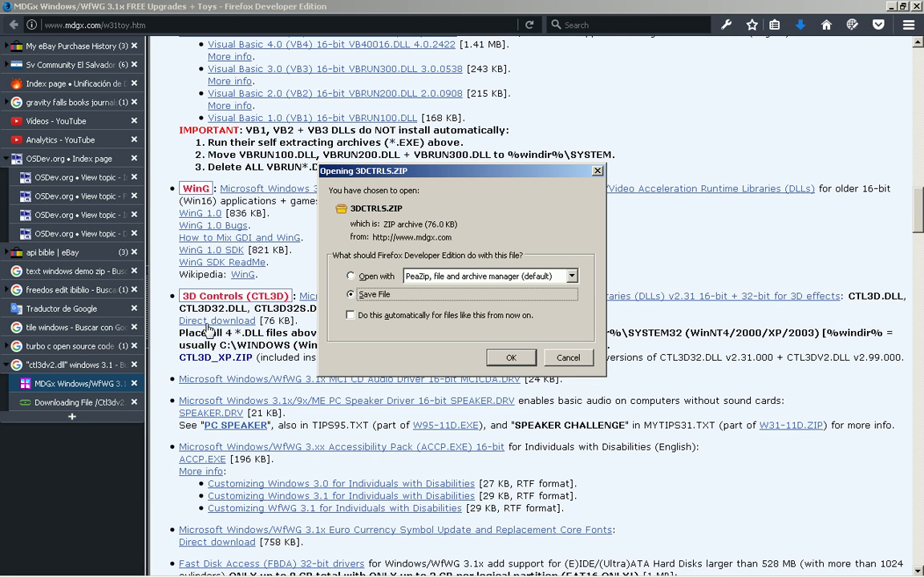
click(510, 358)
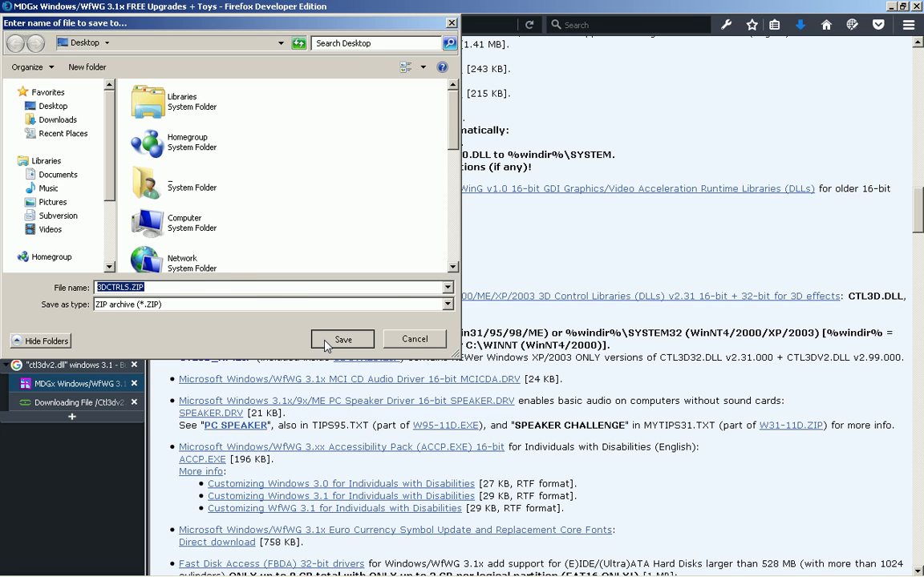
click(326, 345)
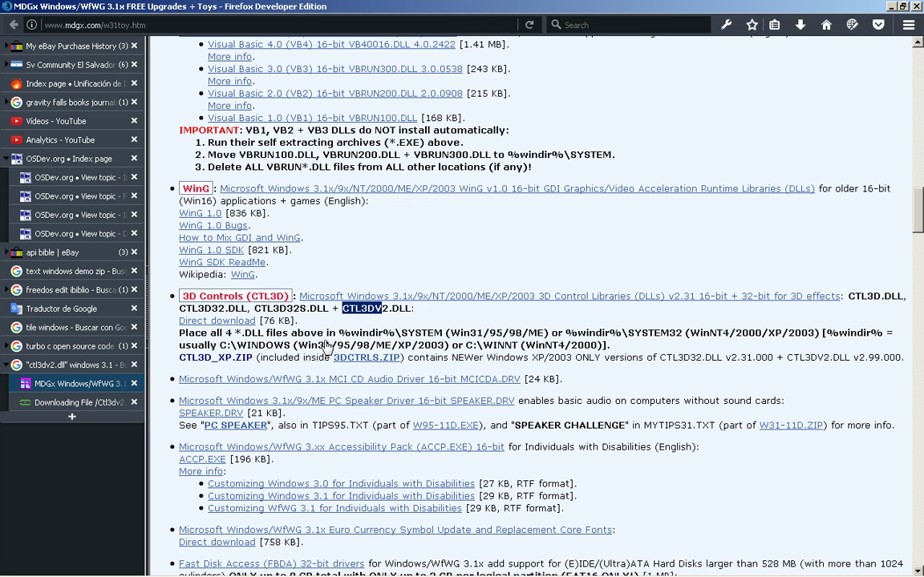
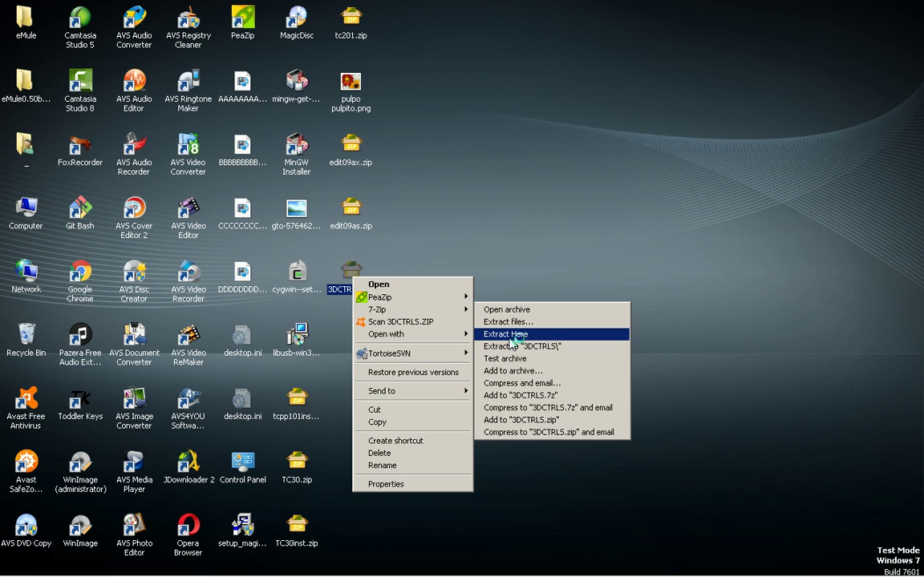
click(512, 334)
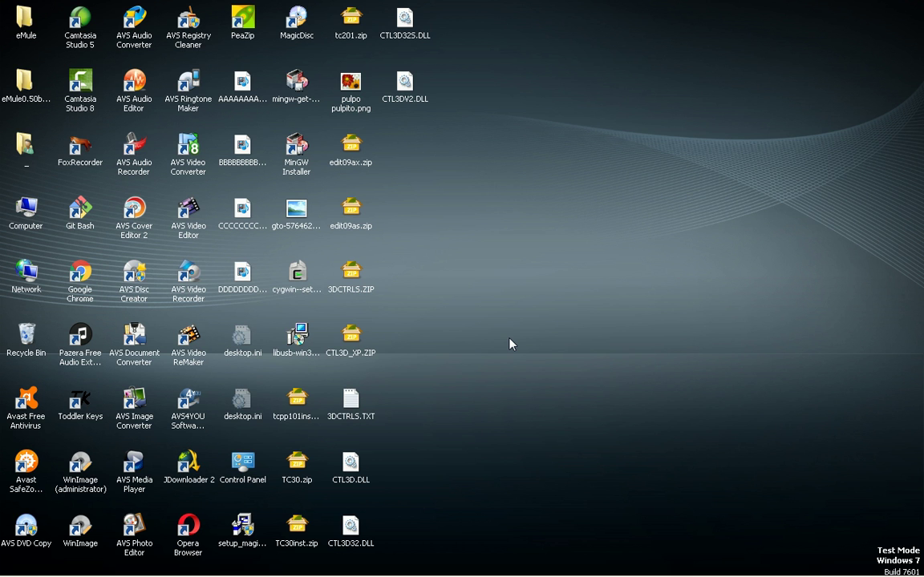
Step: Open the extracted 3DCTRLS.TXT from the desktop in Notepad
key(Right)
key(Right)
key(Right)
key(Right)
key(Right)
key(Right)
key(Right)
key(Right)
key(Down)
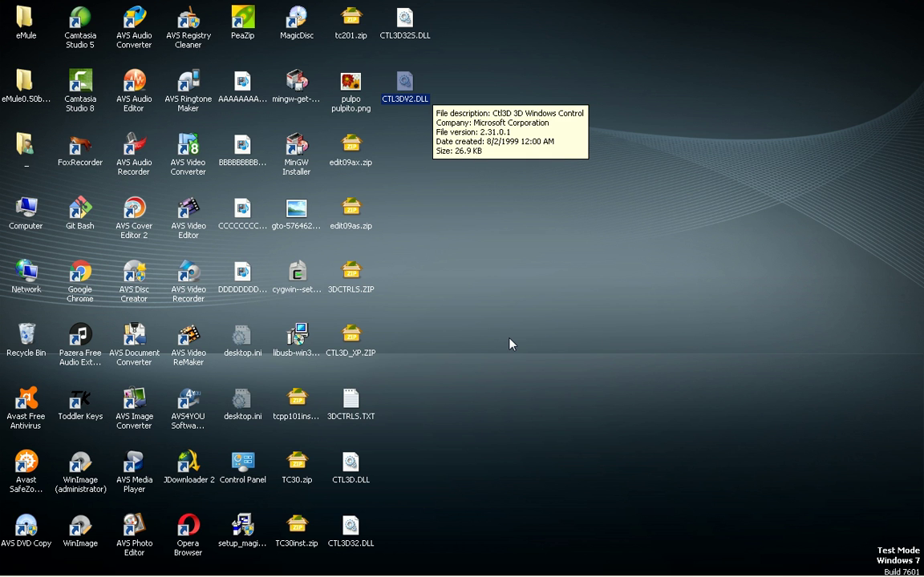
key(Down)
key(Down)
key(Up)
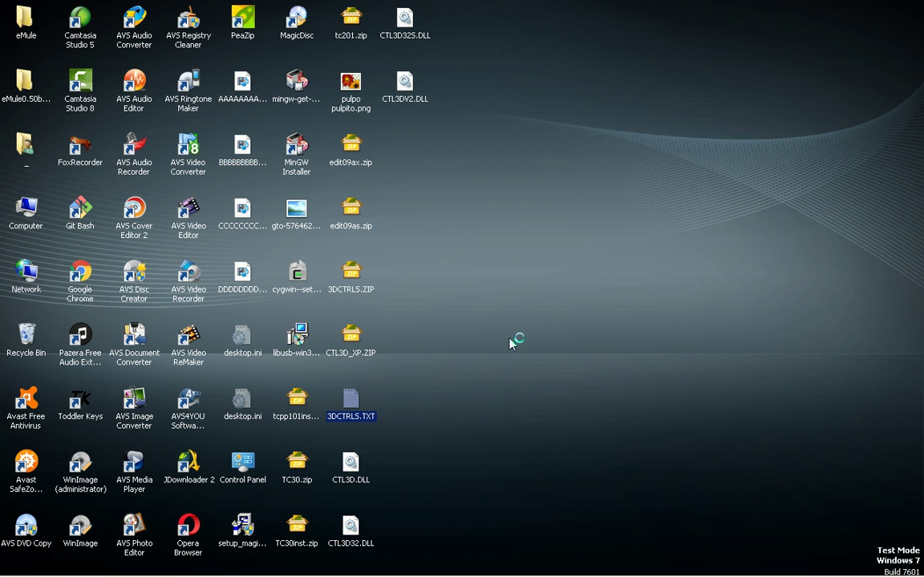
key(Return)
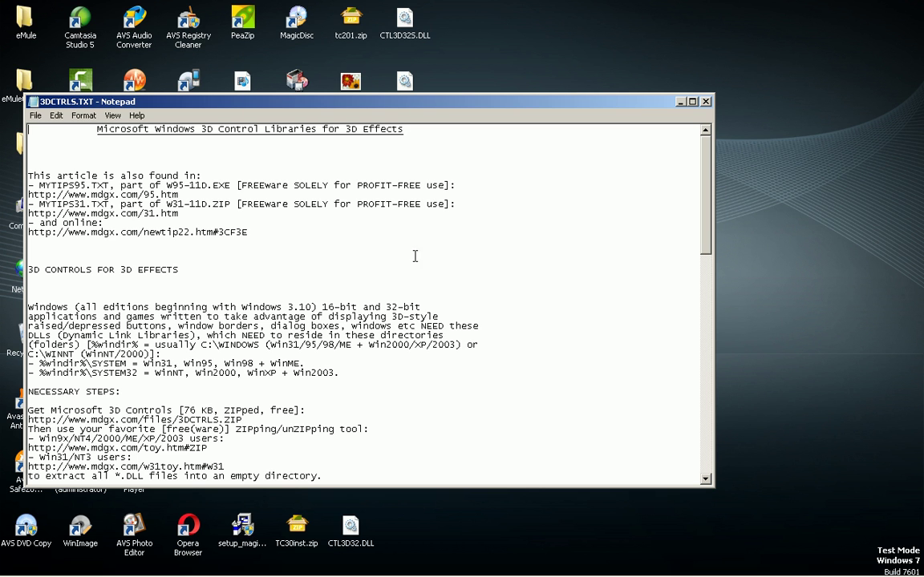
Step: Read in 3DCTRLS.TXT which 3D control DLLs Windows 3.1 needs and where they belong, and close the file
scroll(405, 255, down, 1)
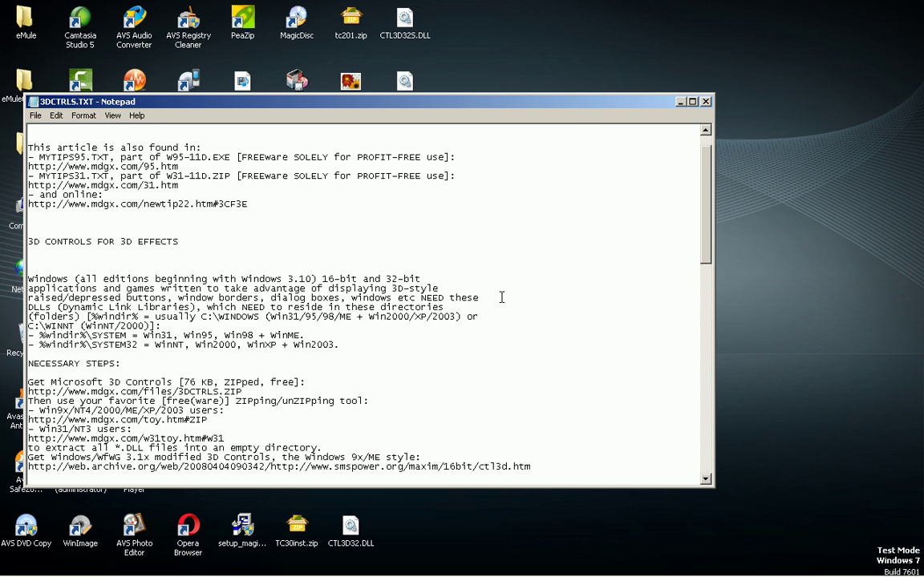
click(501, 317)
scroll(186, 331, down, 2)
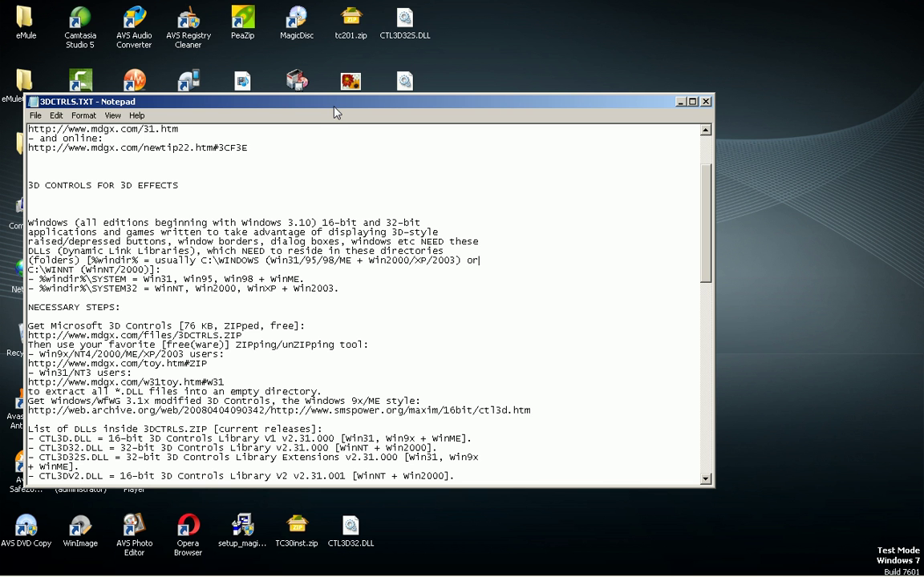
drag(334, 109, 729, 175)
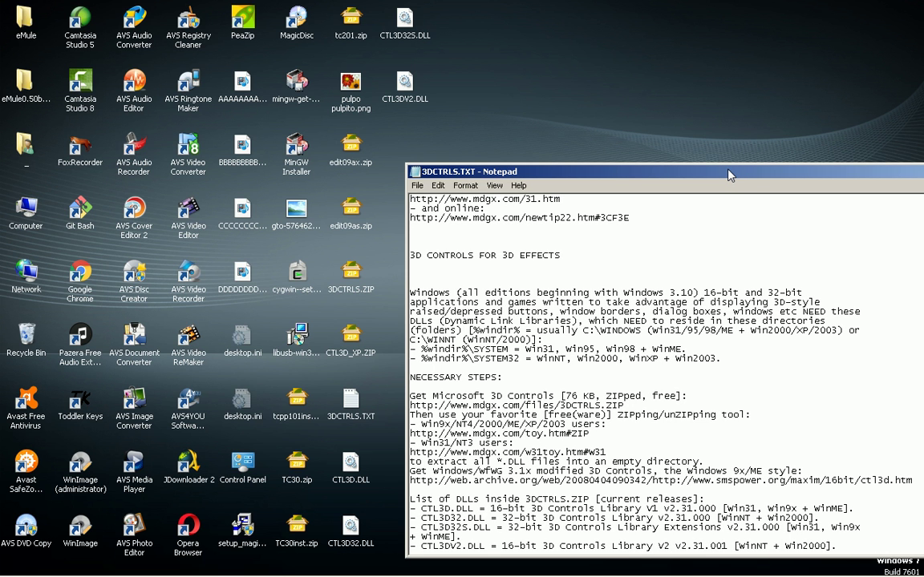
drag(730, 175, 529, 64)
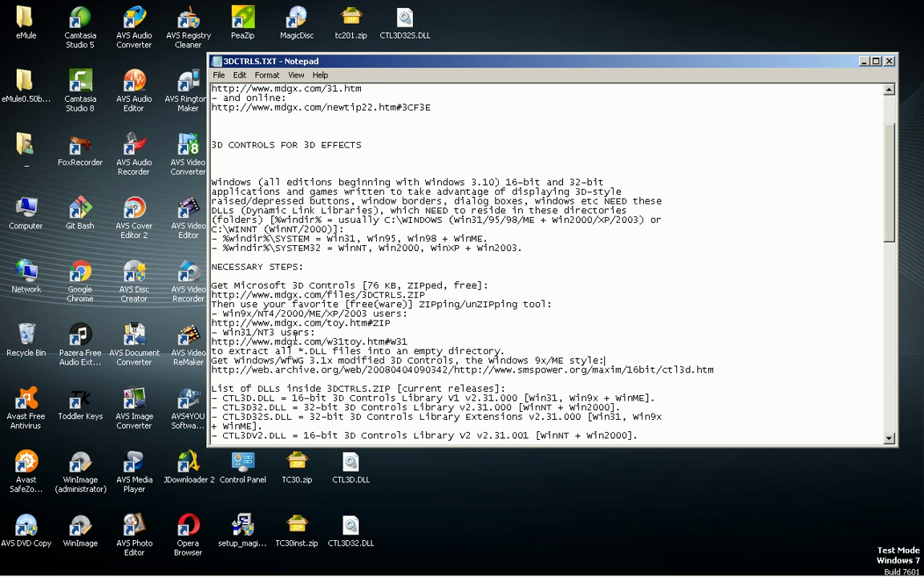
scroll(312, 350, down, 2)
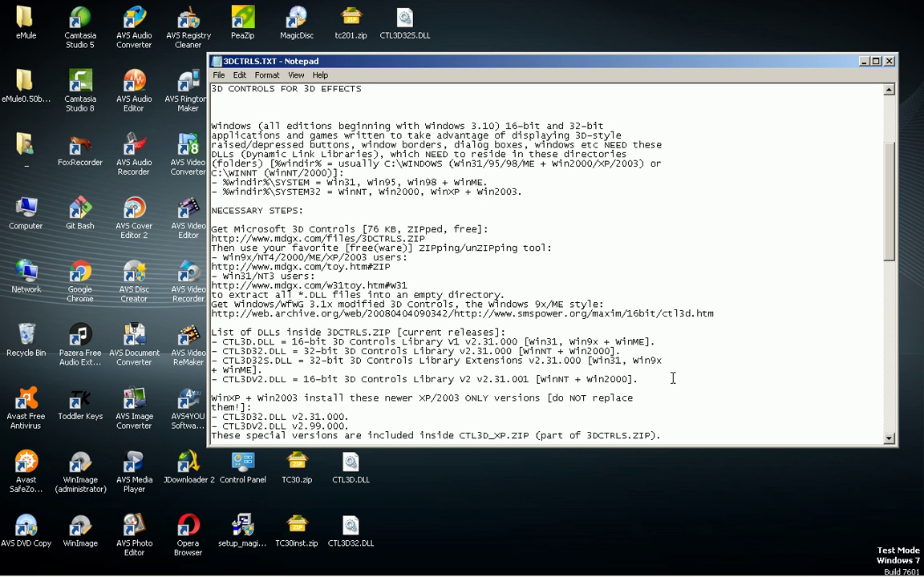
scroll(534, 378, down, 1)
scroll(534, 377, down, 2)
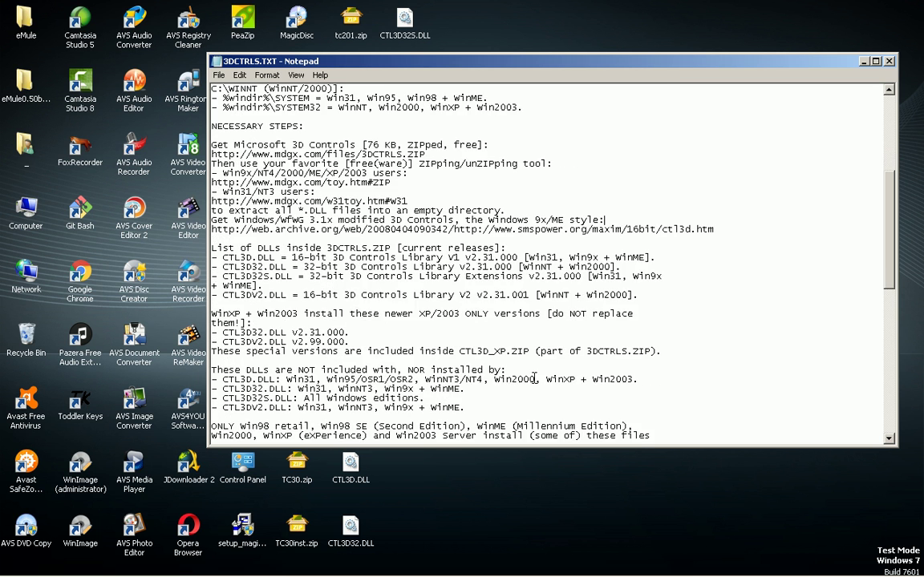
scroll(534, 377, down, 1)
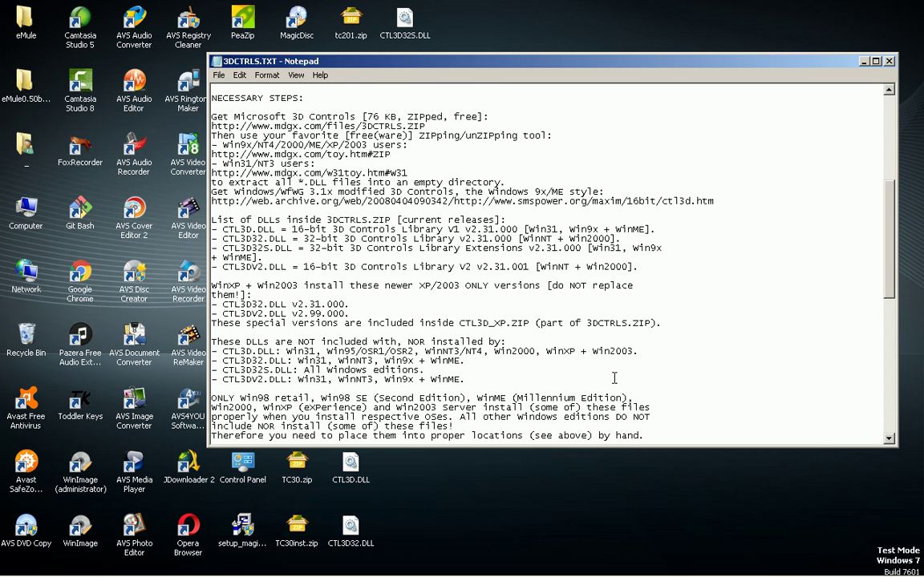
scroll(711, 377, down, 1)
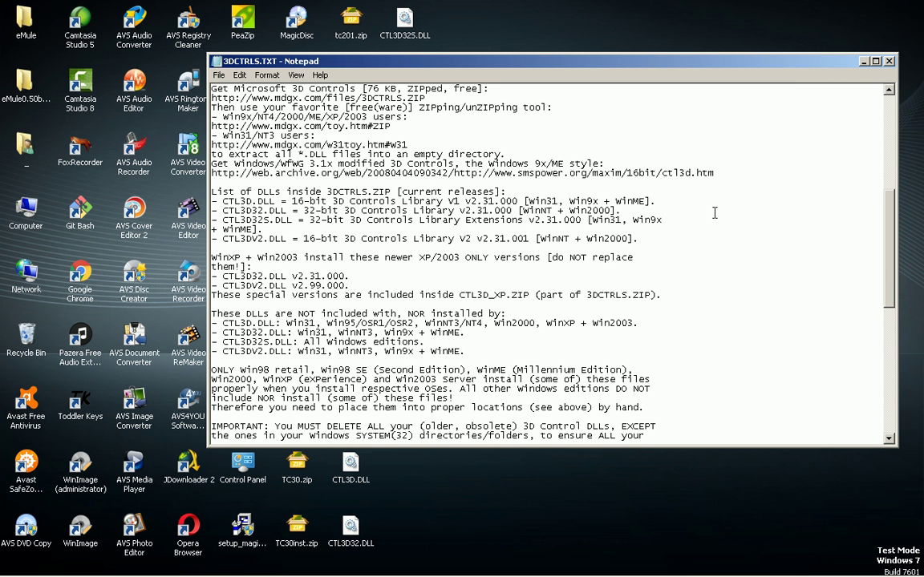
click(889, 61)
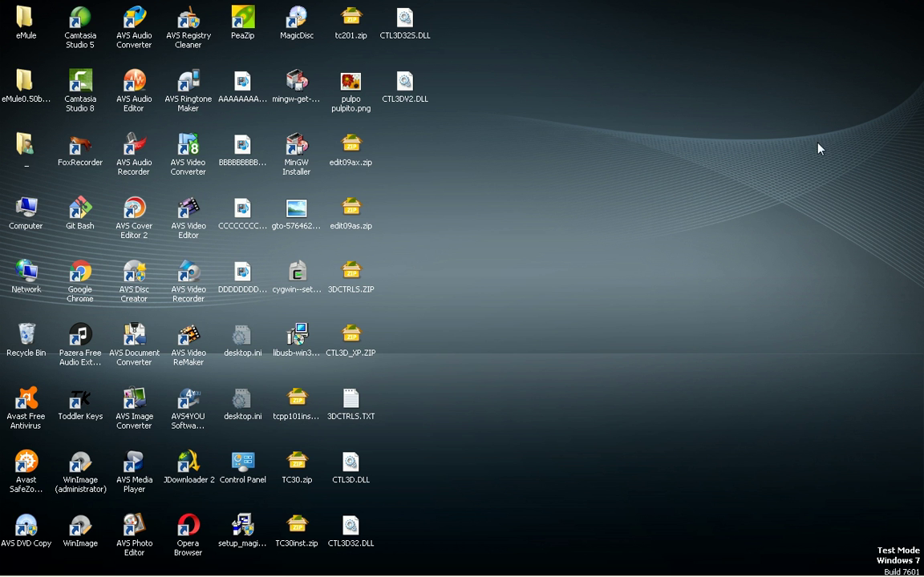
Step: Select CTL3D.DLL and CTL3DV2.DLL together on the desktop and copy them
key(Down)
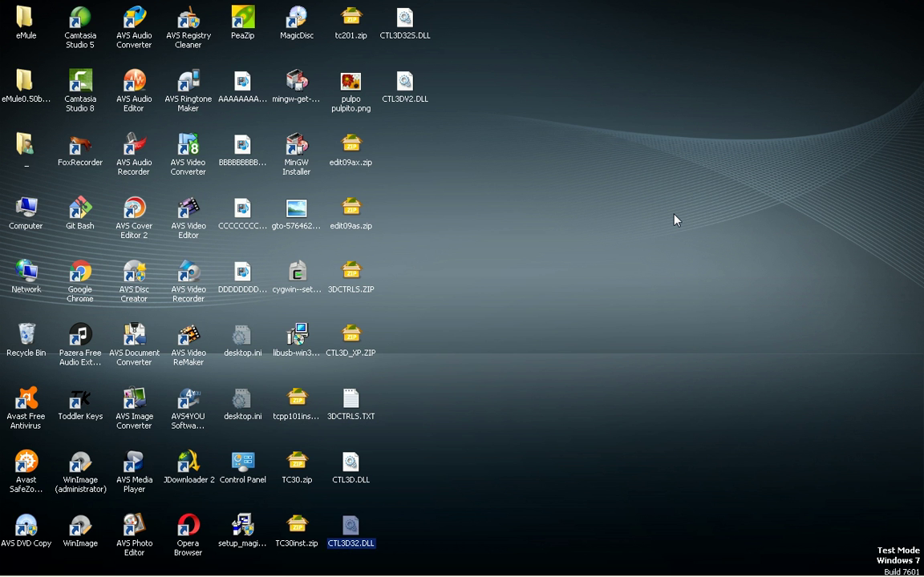
key(Up)
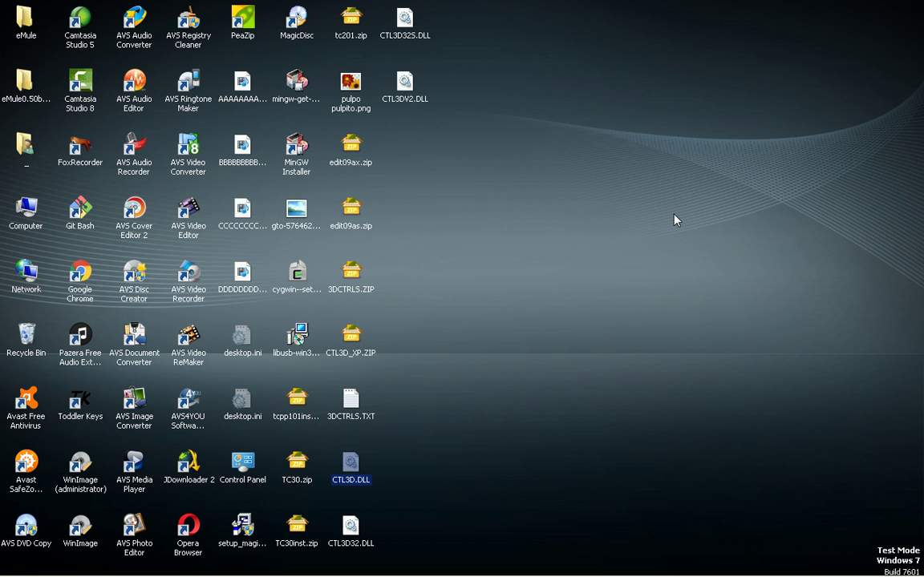
key(c)
key(c)
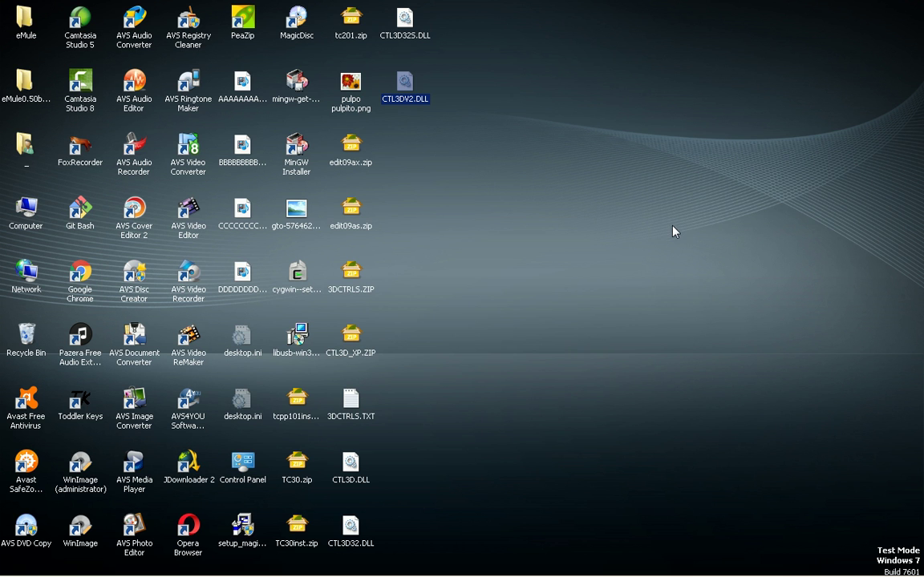
double_click(351, 405)
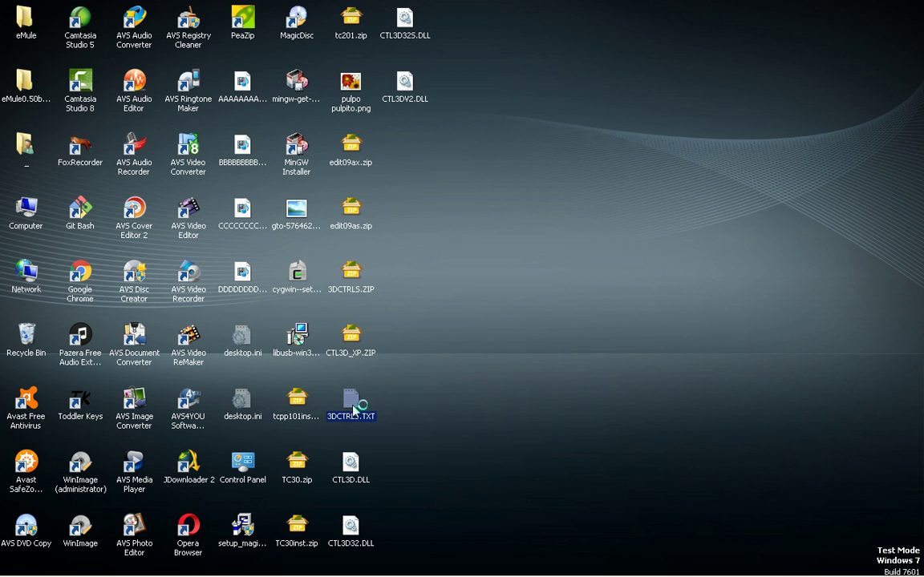
key(c)
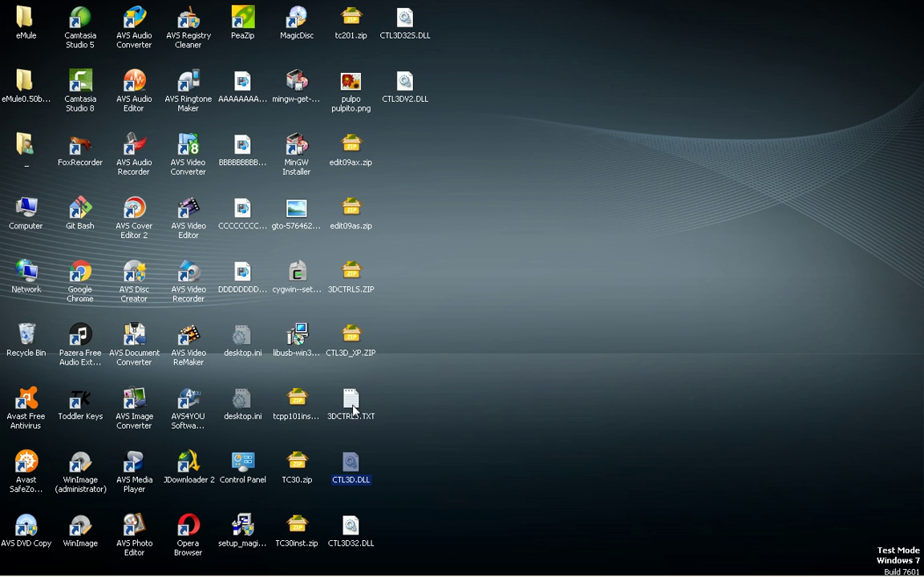
key(c)
key(c)
key(c)
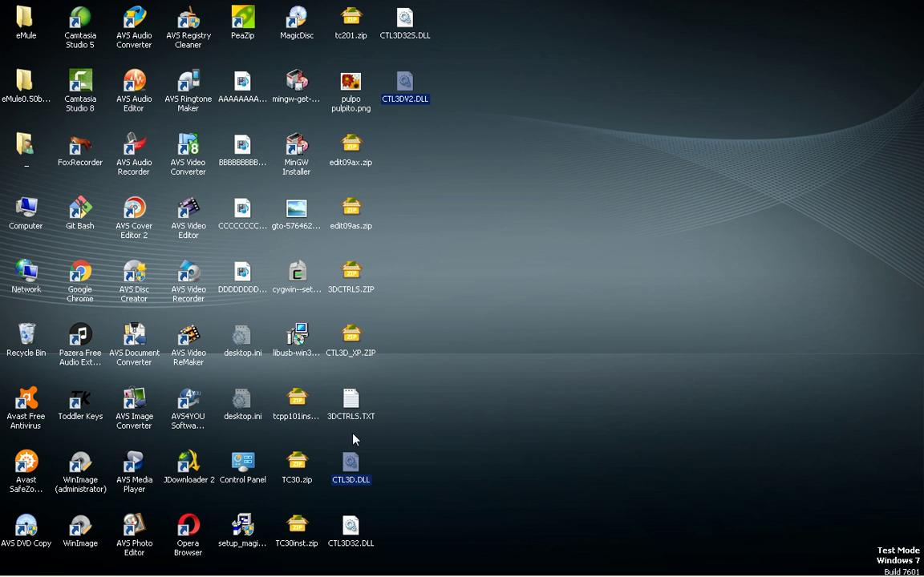
key(c)
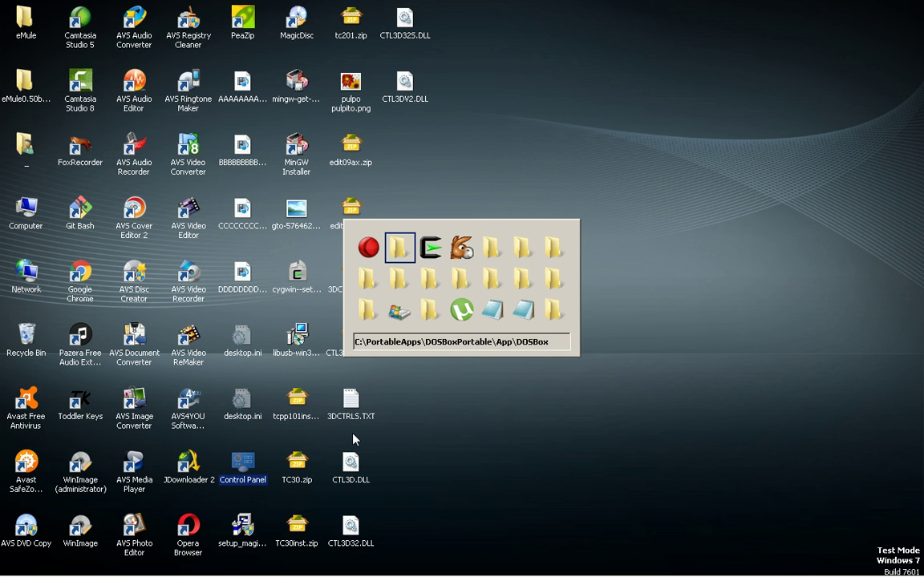
Step: Switch to the file browser's DOSBox folder and paste the copied DLLs into its WINDOWS\SYSTEM folder
key(Return)
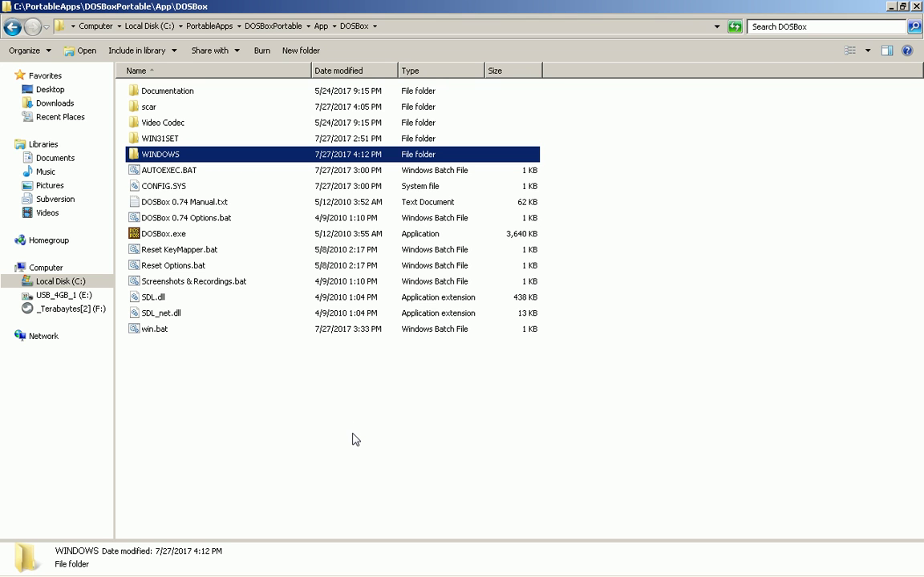
key(Return)
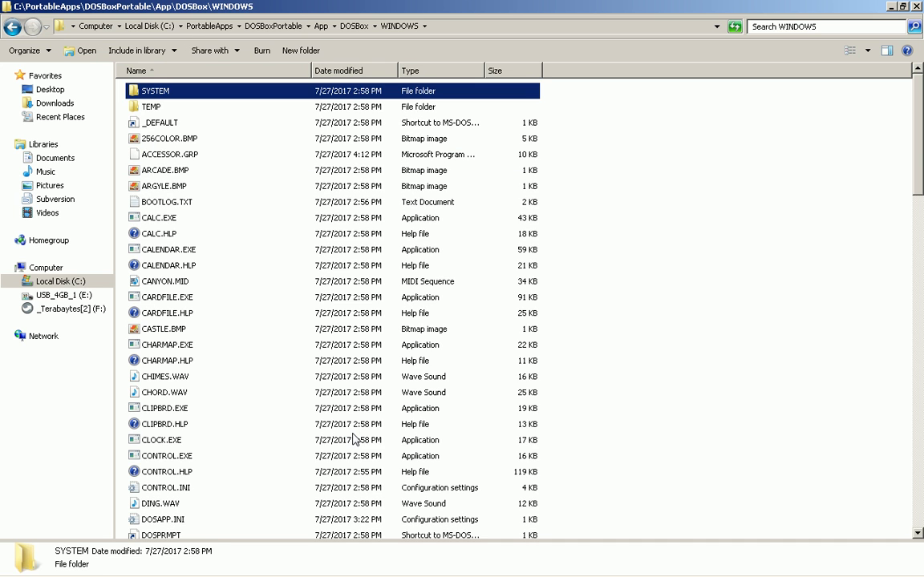
key(Return)
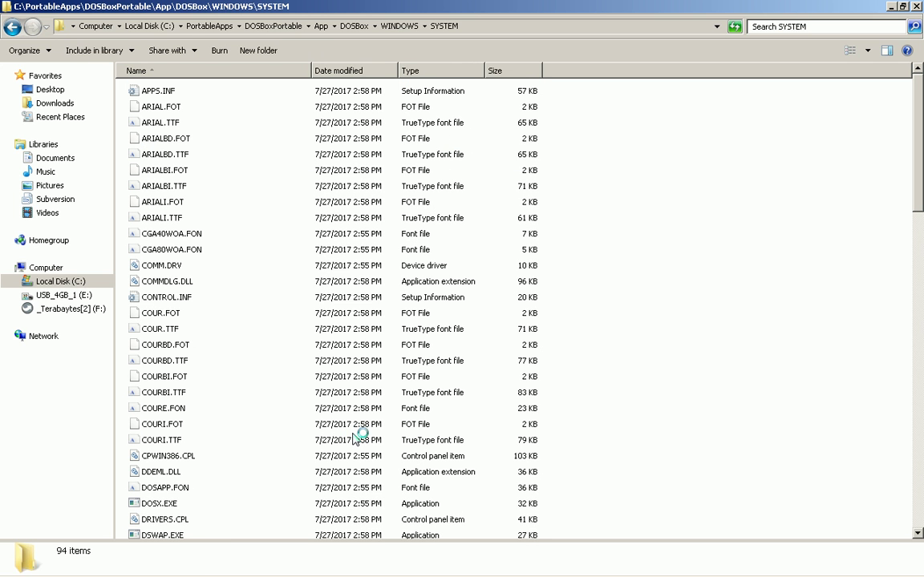
key(ctrl+v)
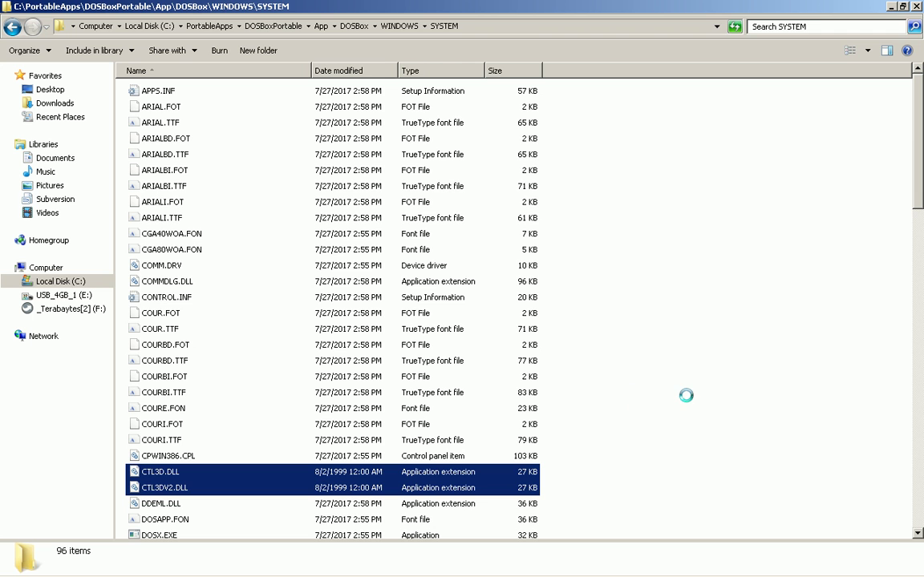
Step: Go back up from the SYSTEM folder to the DOSBoxPortable folder that holds DOSBoxPortable.exe
key(BackSpace)
key(BackSpace)
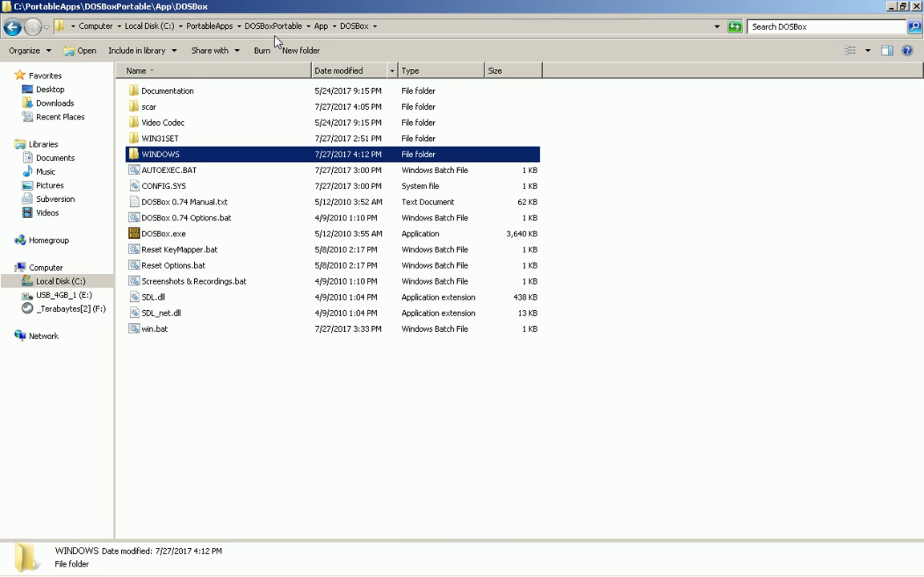
key(BackSpace)
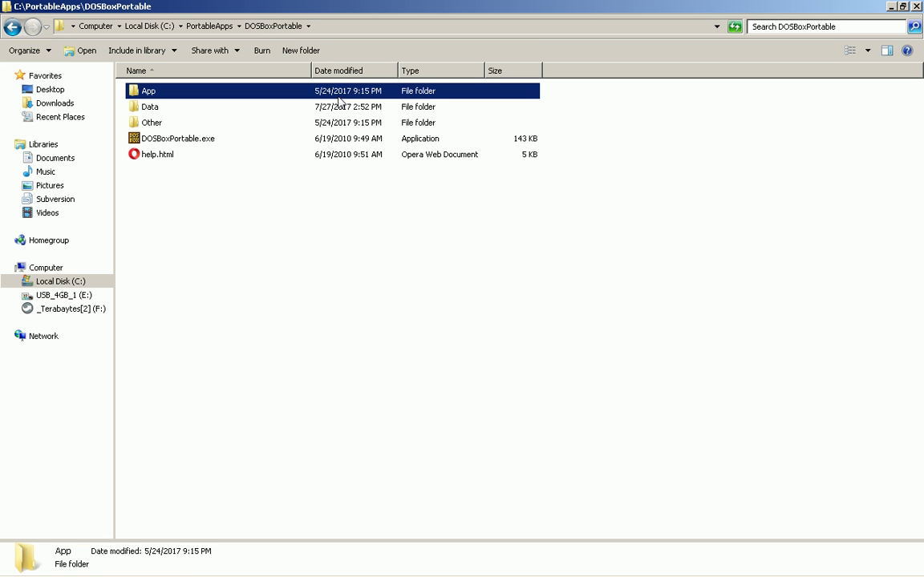
Step: Switch to Firefox, open the Win32s 32-bit Extensions Add-on v1.30c link and read about Win32s, its download and the programs likely to run
key(alt+Tab)
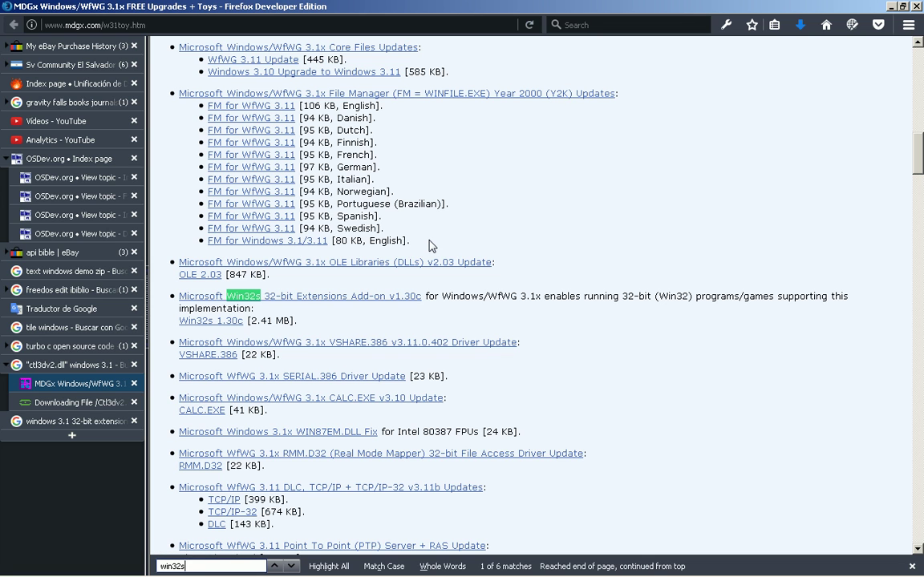
click(381, 299)
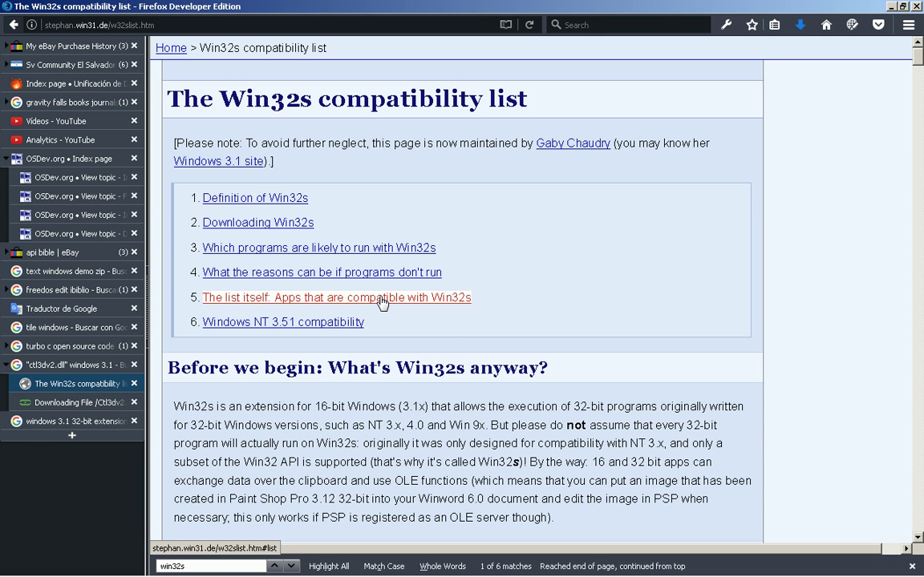
scroll(165, 353, down, 2)
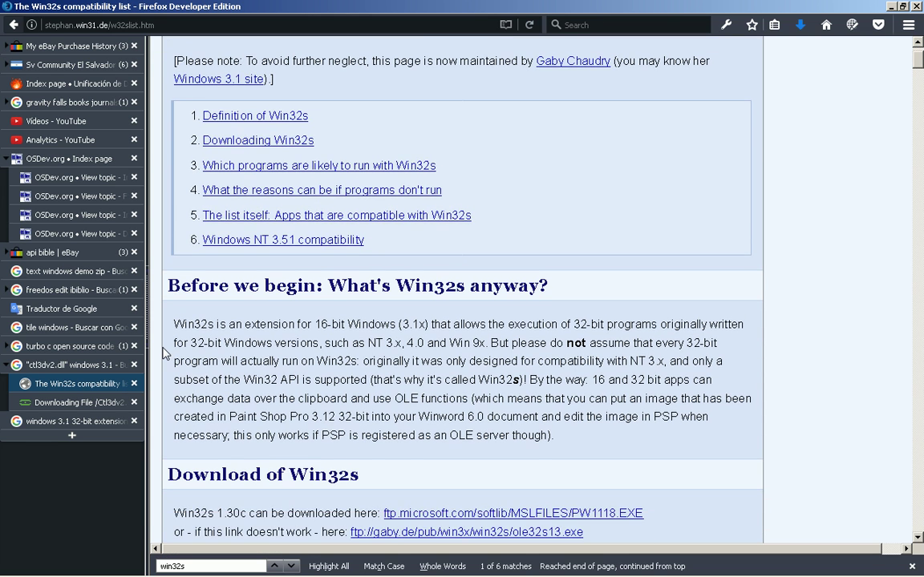
scroll(165, 353, down, 2)
scroll(164, 352, down, 2)
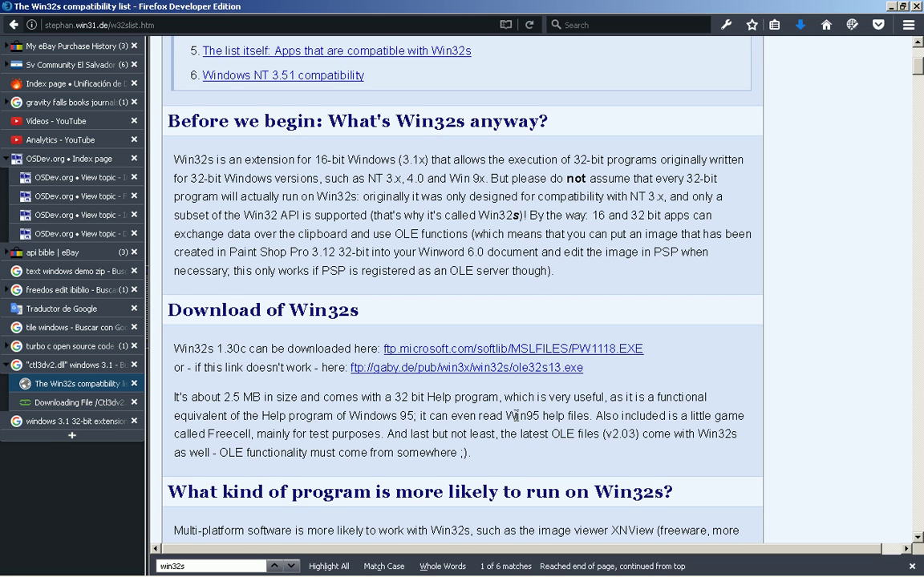
scroll(516, 416, down, 2)
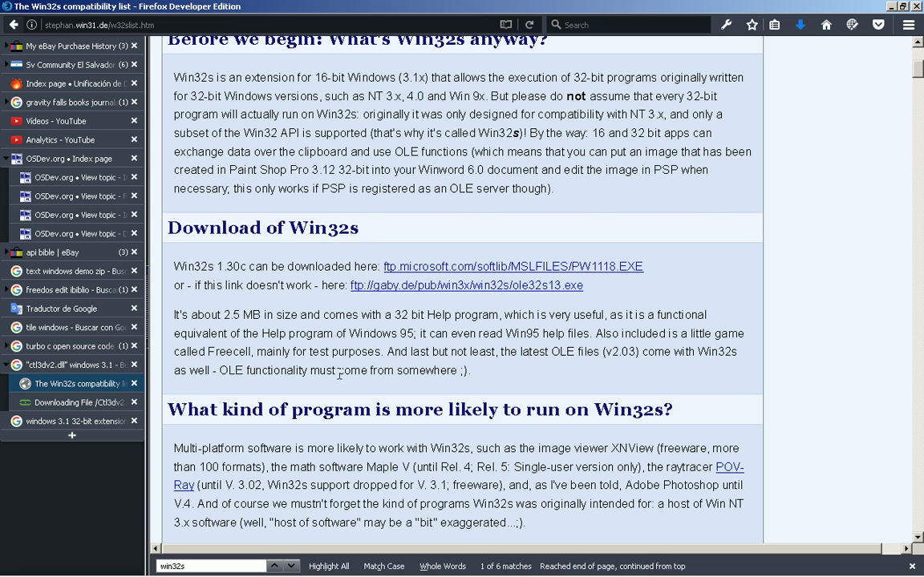
triple_click(505, 375)
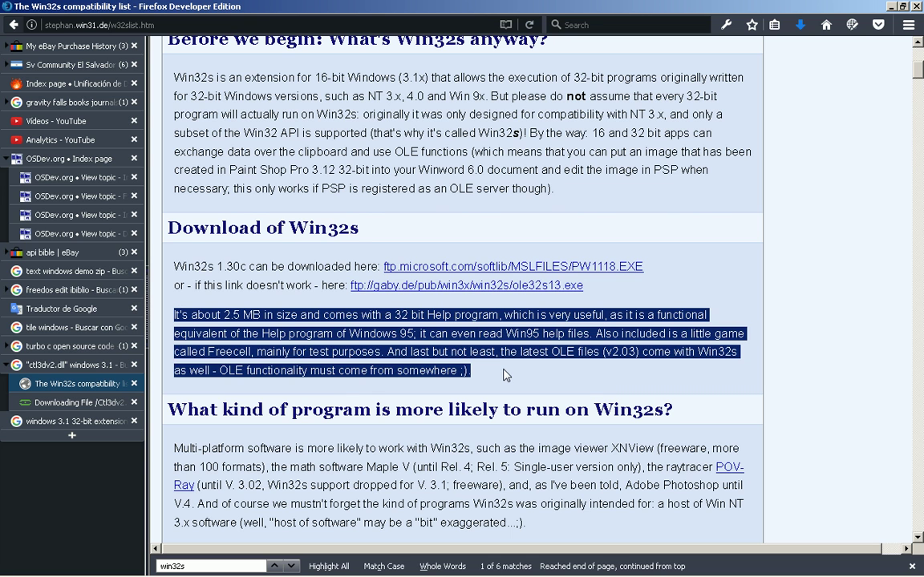
click(506, 376)
scroll(503, 375, down, 2)
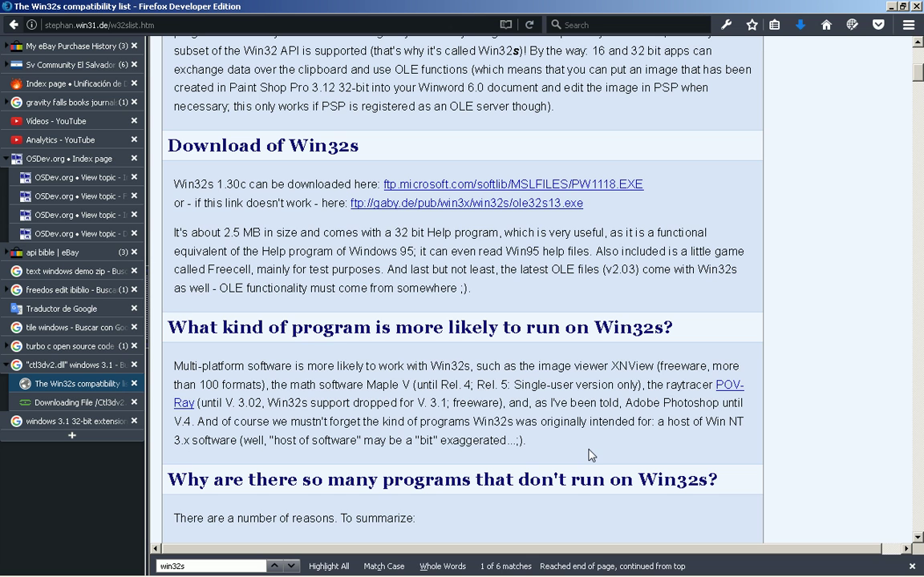
drag(589, 455, 714, 346)
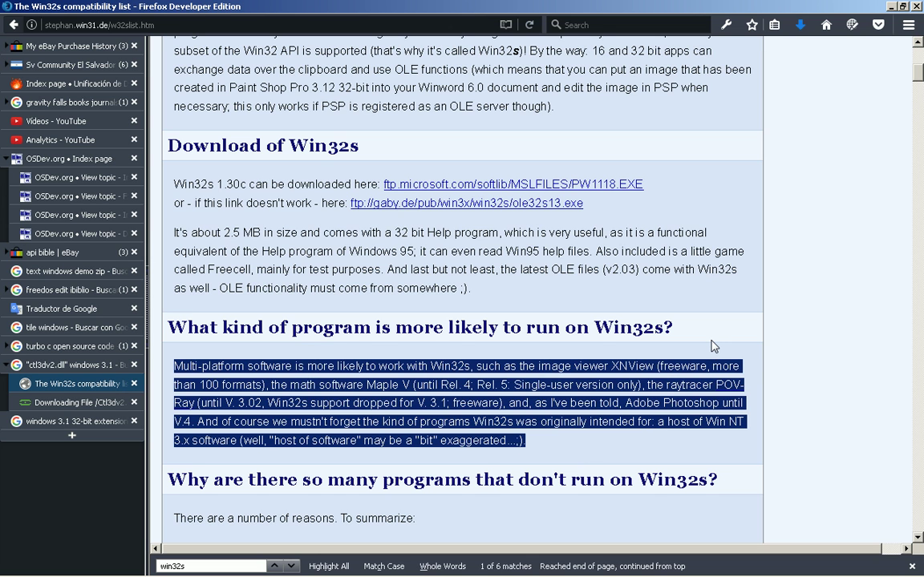
click(714, 346)
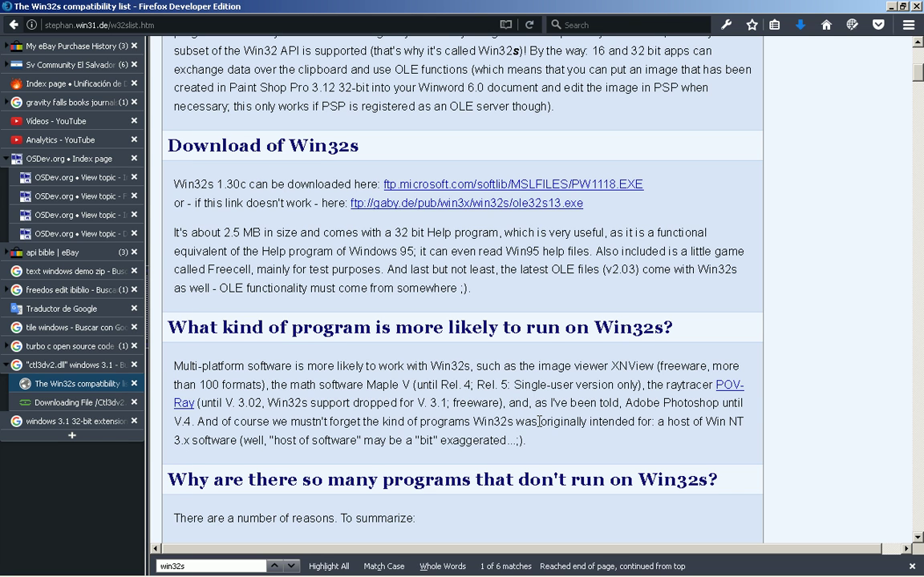
Step: Read why many programs don't run on Win32s, skim the table of compatible software, and return to the page's start
scroll(500, 436, down, 2)
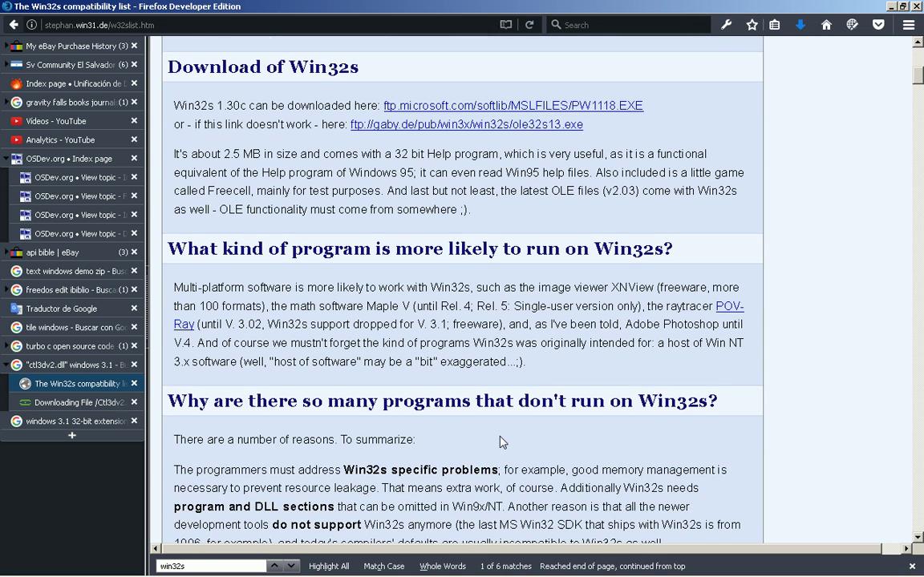
scroll(336, 422, down, 2)
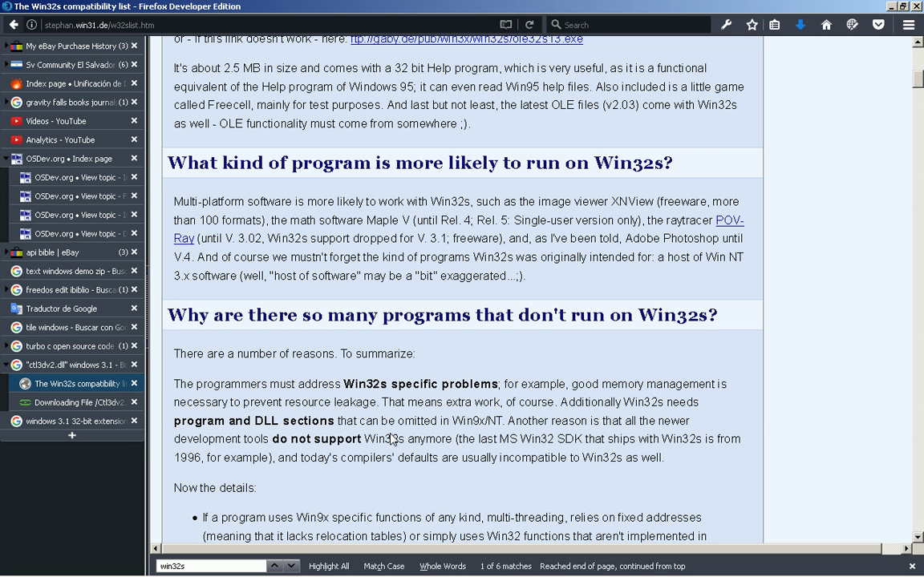
triple_click(440, 437)
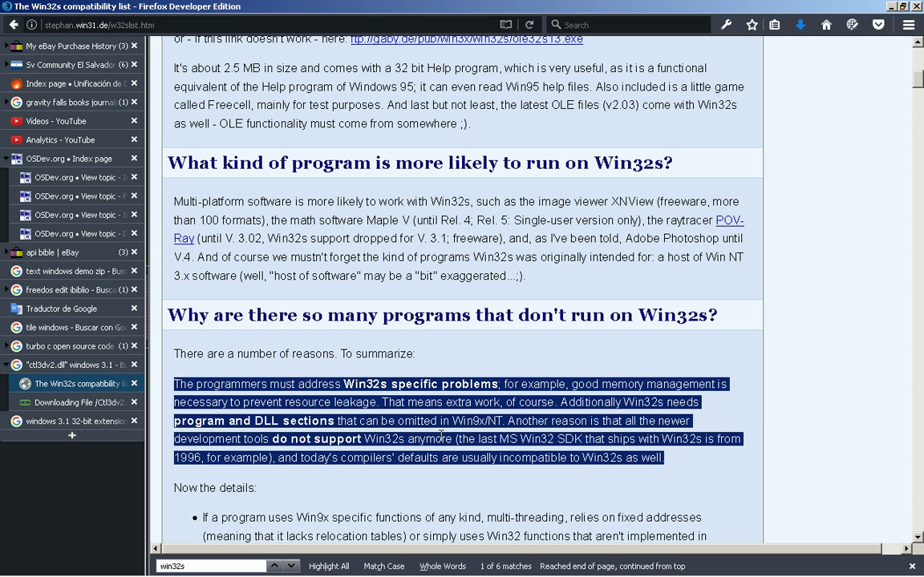
click(440, 436)
scroll(440, 436, down, 4)
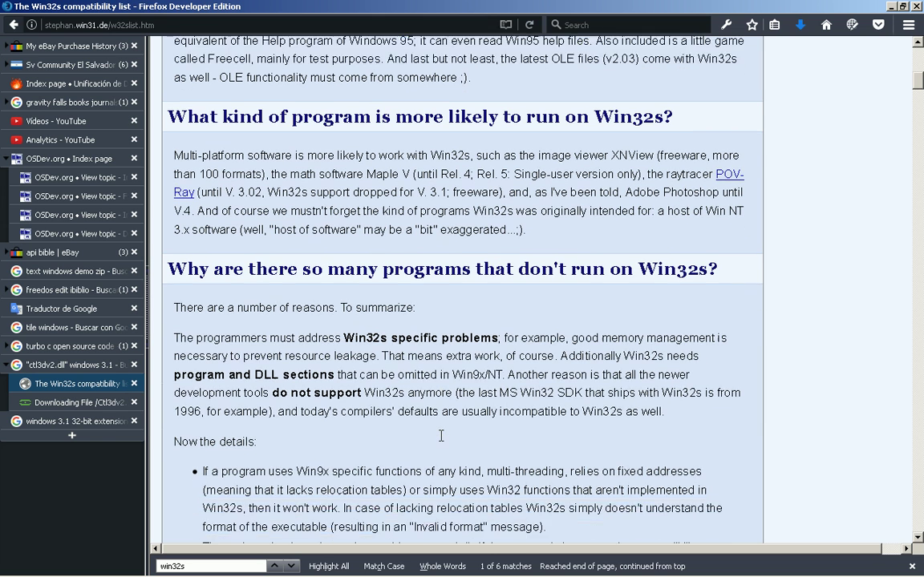
scroll(440, 436, down, 6)
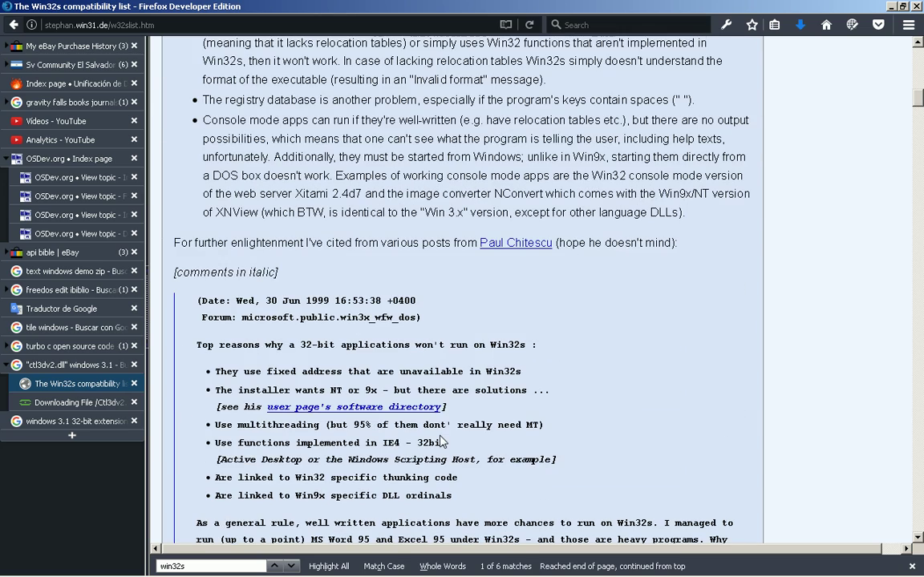
scroll(440, 441, down, 9)
scroll(440, 441, down, 1)
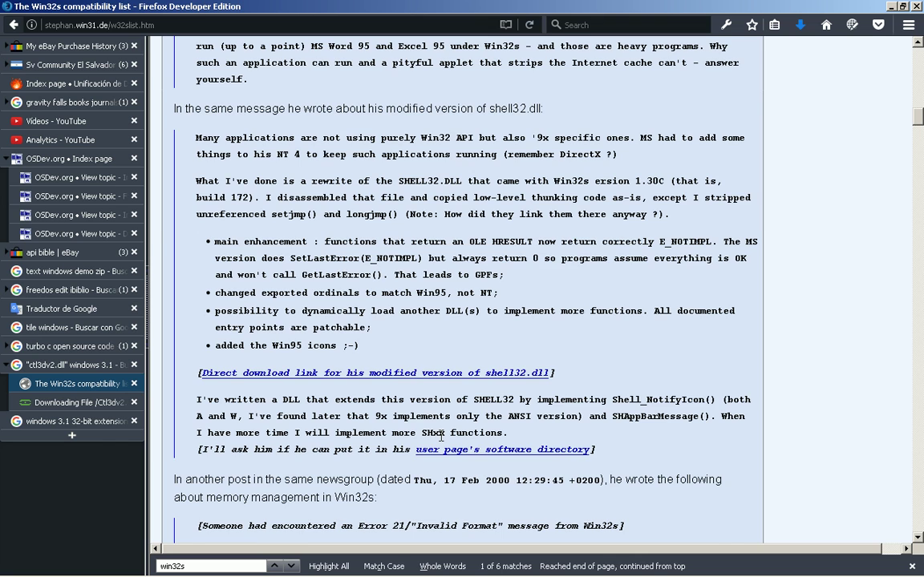
scroll(441, 436, down, 9)
scroll(440, 436, down, 9)
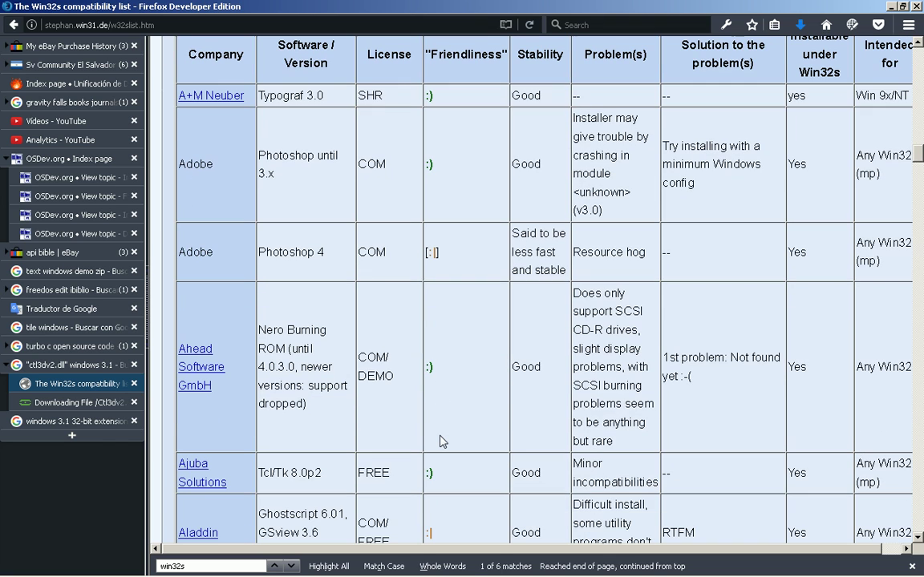
scroll(440, 441, down, 9)
scroll(439, 441, down, 9)
scroll(439, 441, down, 9)
scroll(439, 441, up, 20)
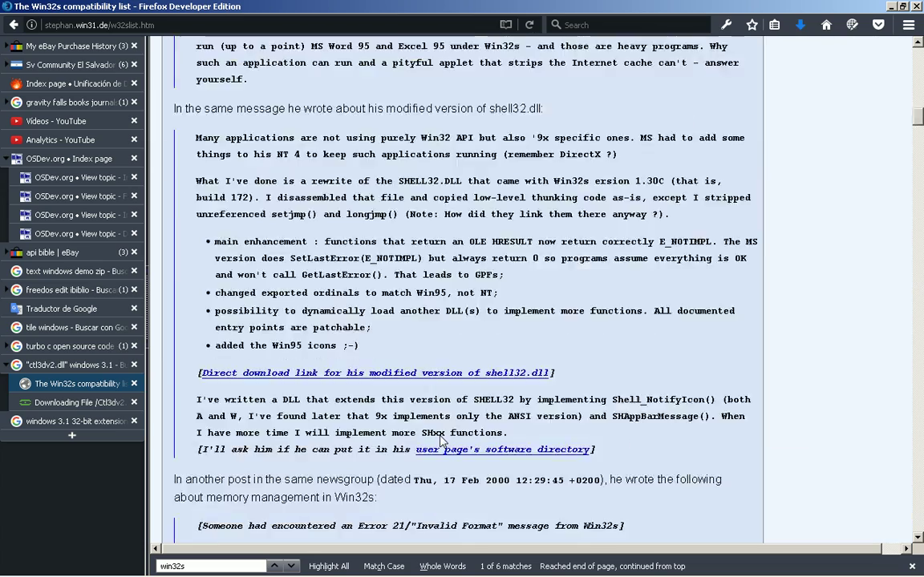
scroll(440, 437, up, 12)
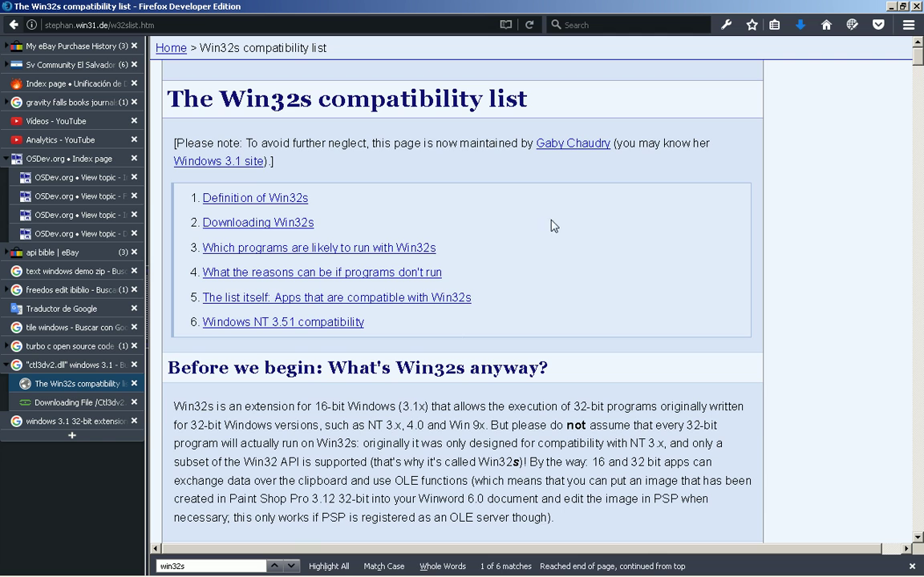
Step: Try to download Win32s 1.30c from the PW1118.EXE link on Microsoft's FTP and the ole32s13.exe link on gaby.de
scroll(362, 225, down, 6)
scroll(449, 156, up, 2)
middle_click(495, 198)
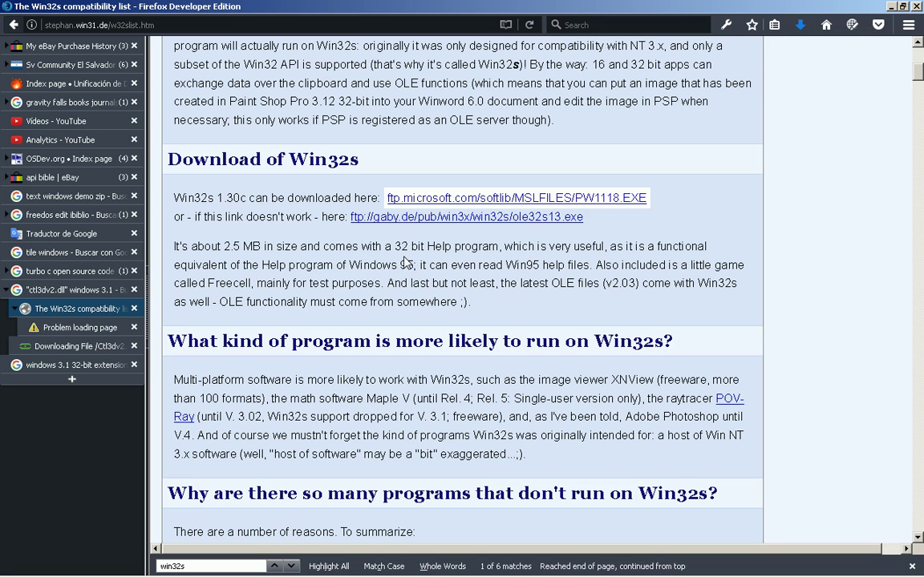
middle_click(437, 219)
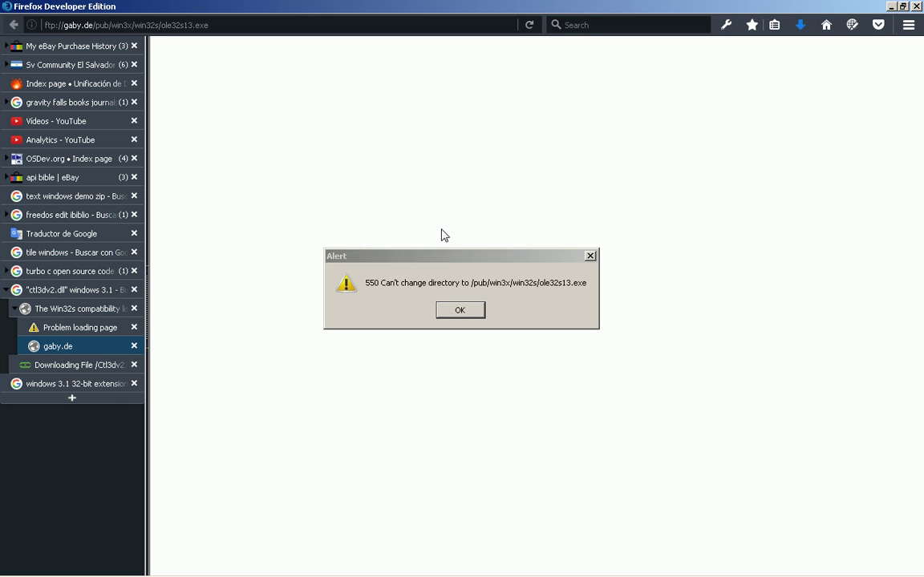
click(459, 311)
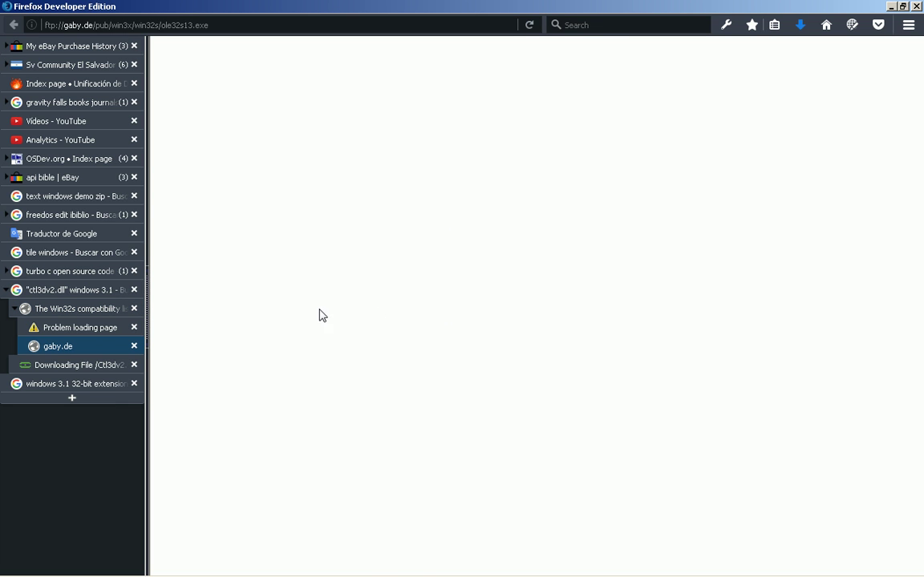
Step: Copy the file name PW1118.EXE from the compatibility list page and search the web for "win32s PW1118.EXE" in a new tab
click(117, 310)
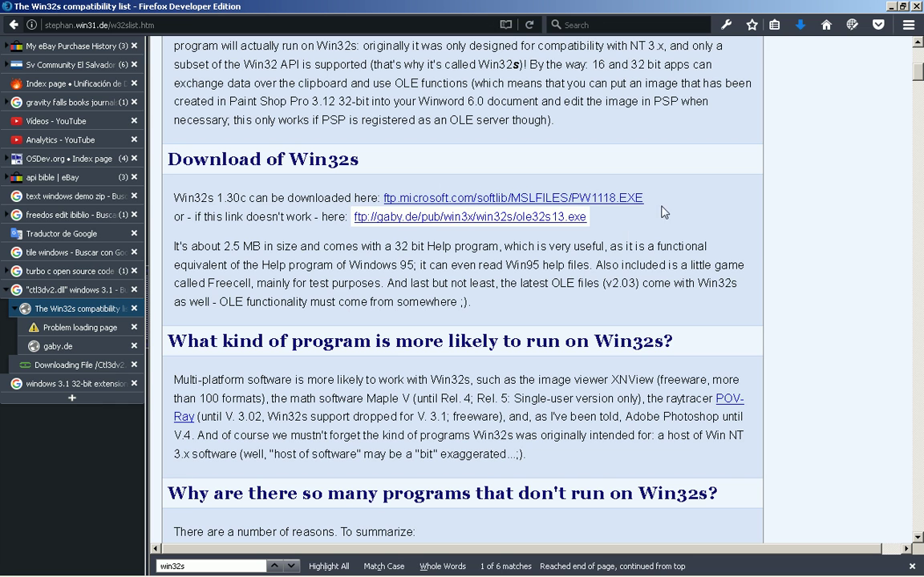
drag(642, 198, 582, 202)
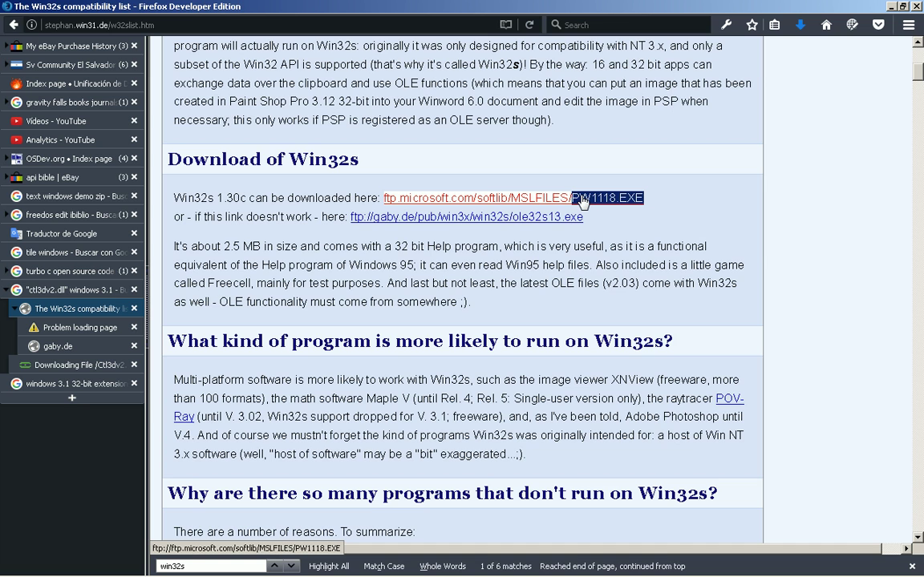
key(ctrl+c)
key(ctrl+t)
key(ctrl+v)
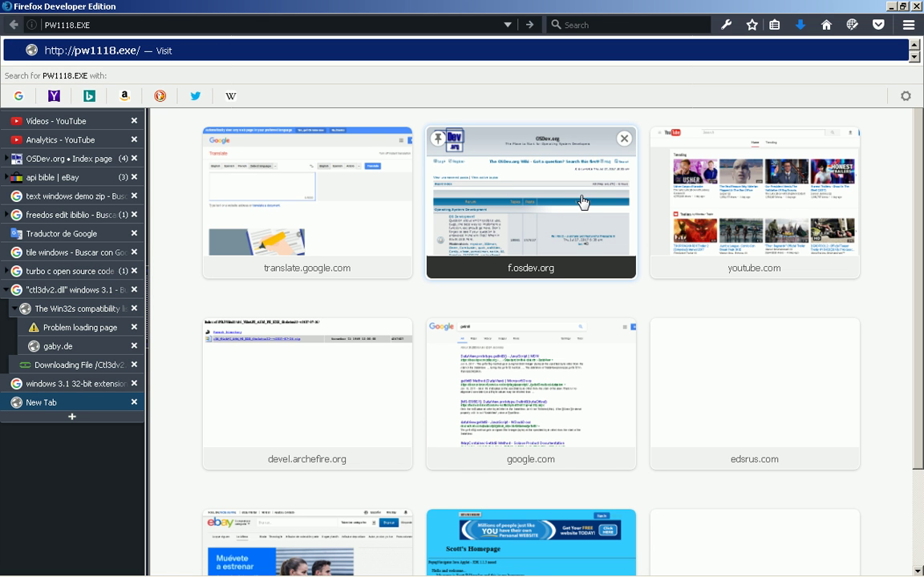
key(Home)
text(w)
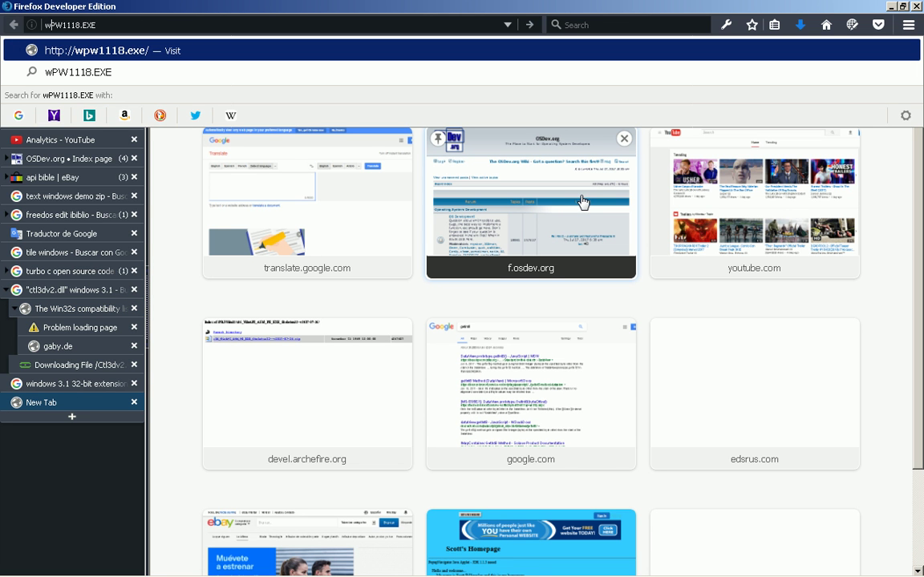
text(in32)
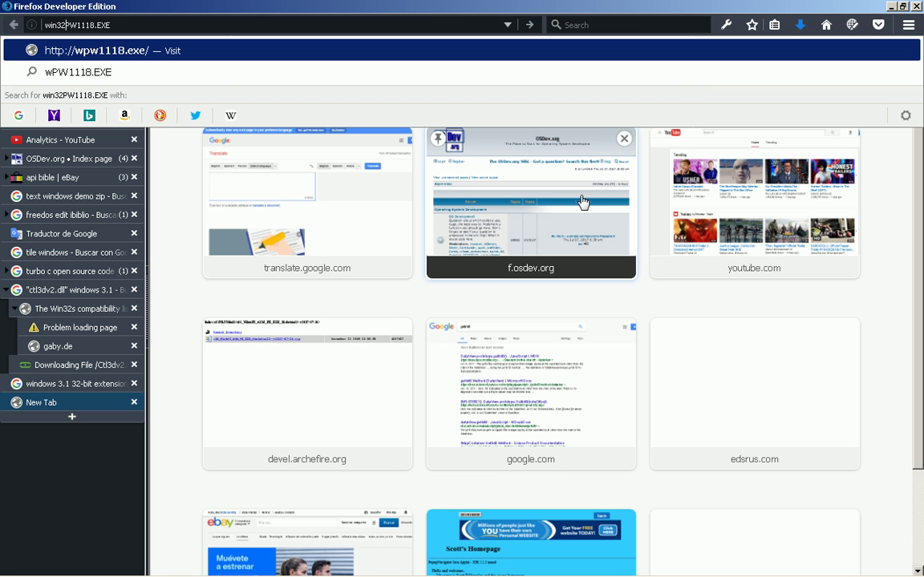
text(s)
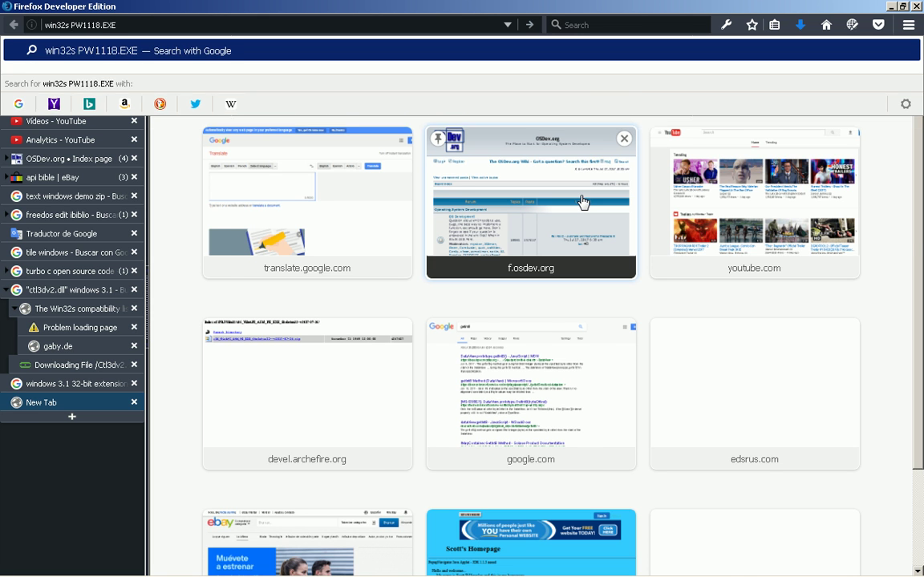
key(Return)
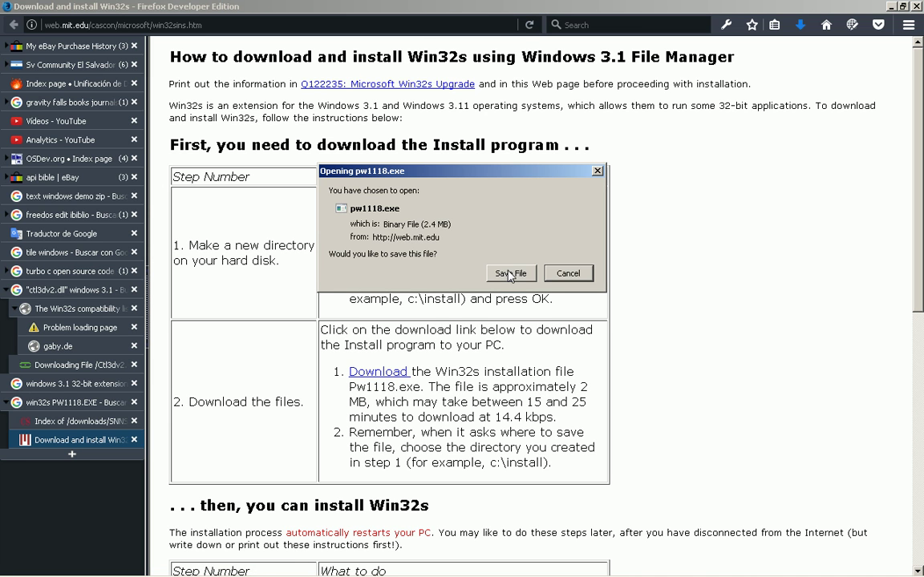
Step: Save the Win32s installer pw1118.exe from web.mit.edu to the desktop
click(507, 273)
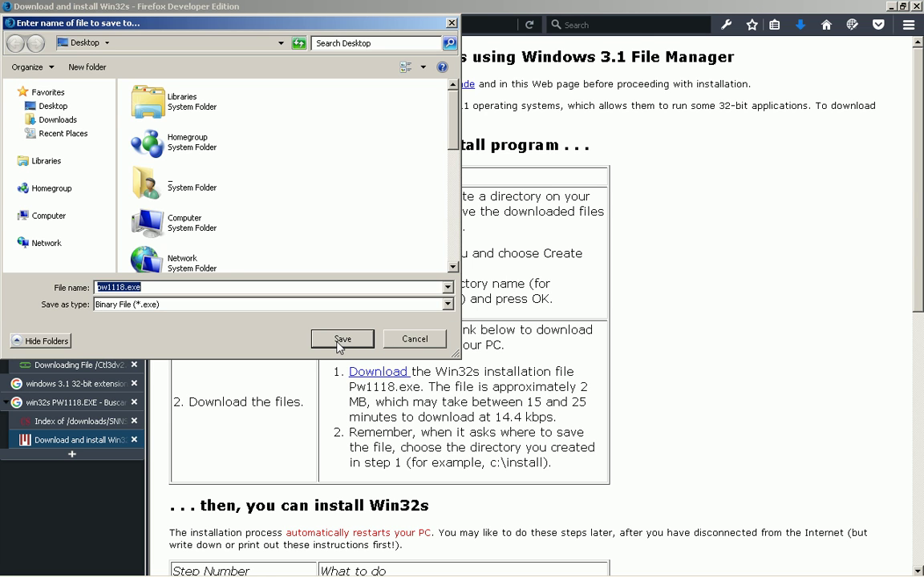
click(338, 346)
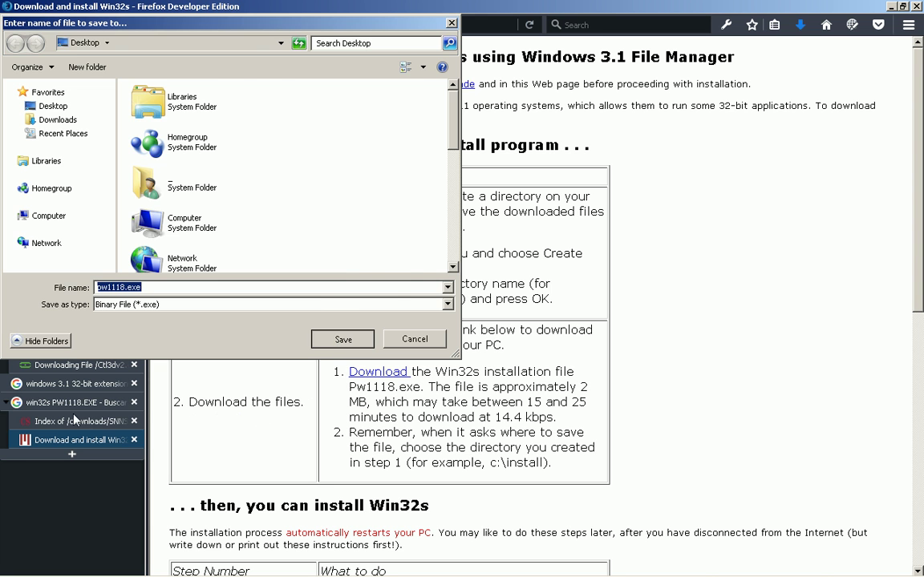
Step: Look through the open DLL download and Win32s search tabs and return to the "Download and install Win32s" page
click(95, 364)
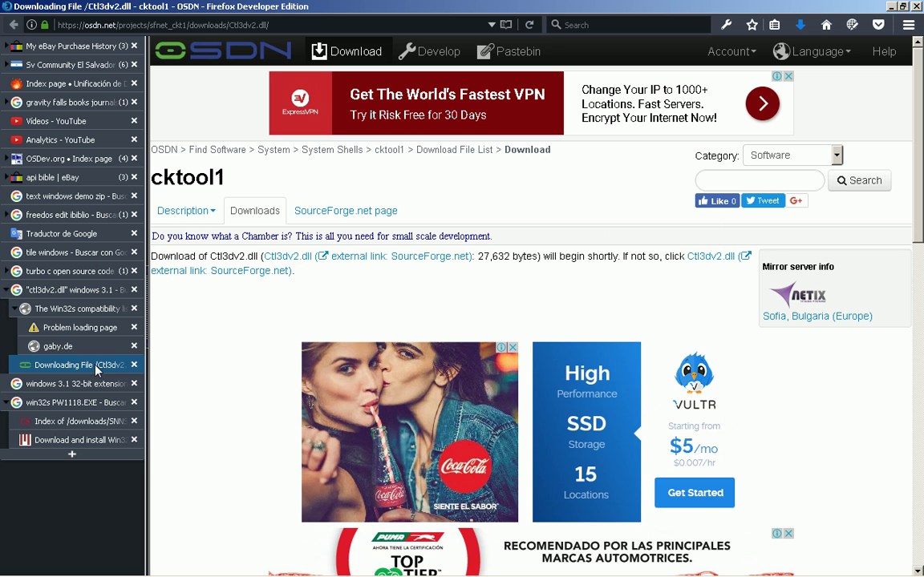
click(81, 400)
click(90, 386)
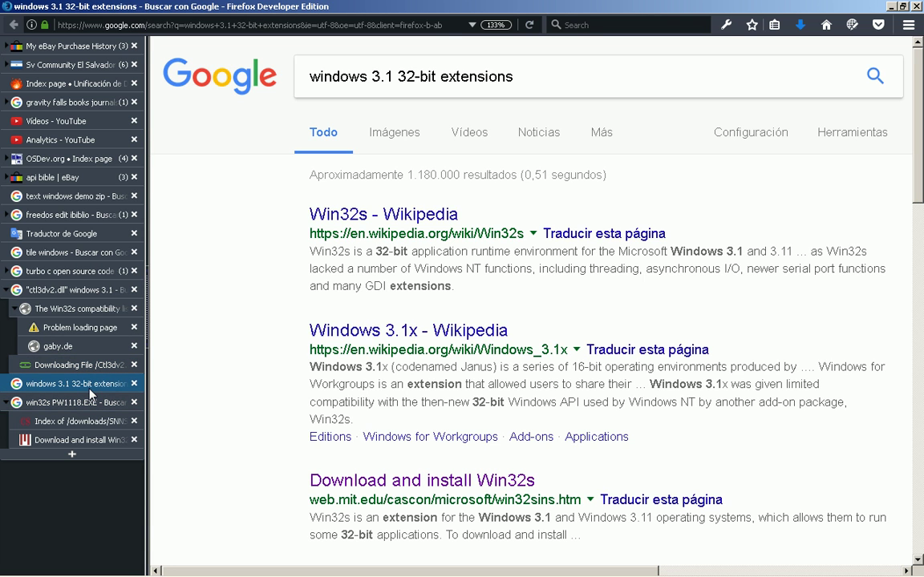
click(96, 421)
click(101, 440)
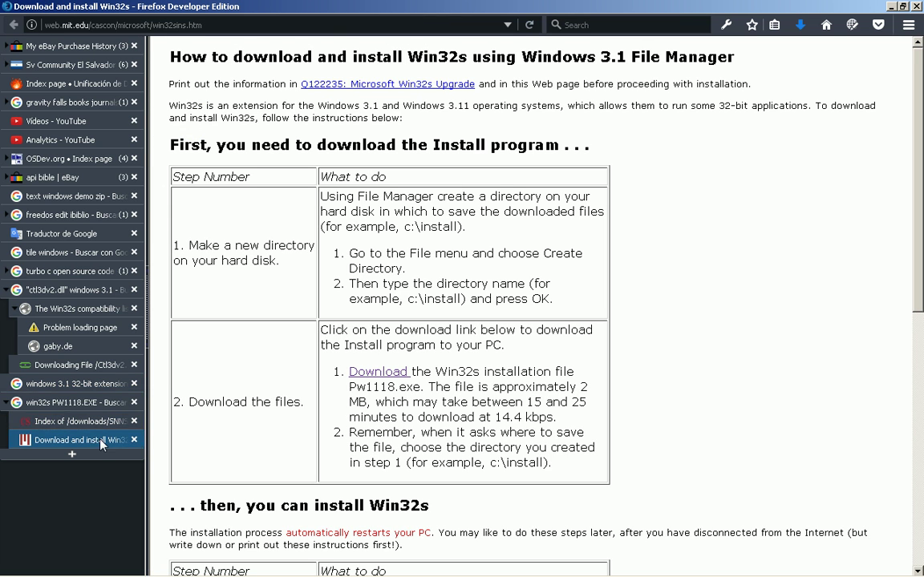
Step: Copy the file name ole32s13.exe from the Win32s compatibility list page and search the web for "download ole32s13.exe" in a new tab
click(116, 311)
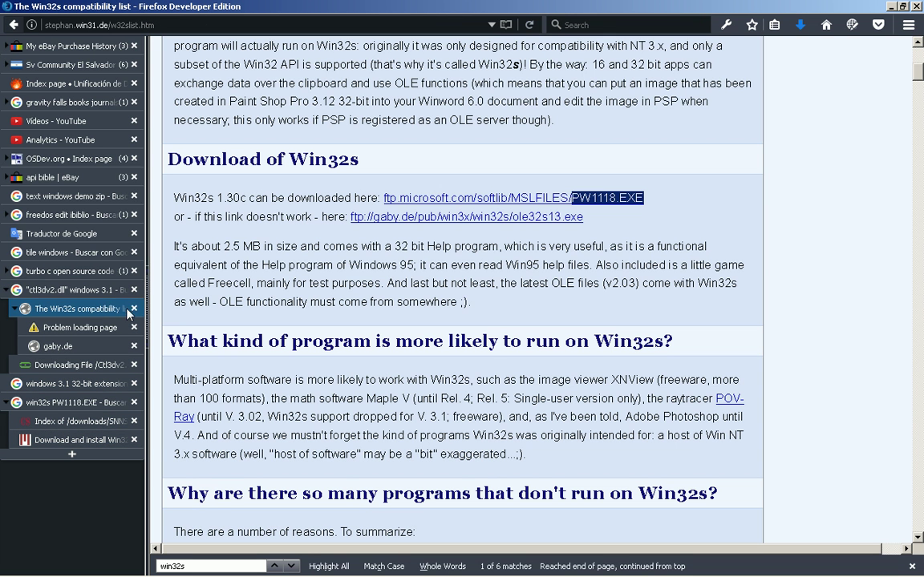
click(289, 263)
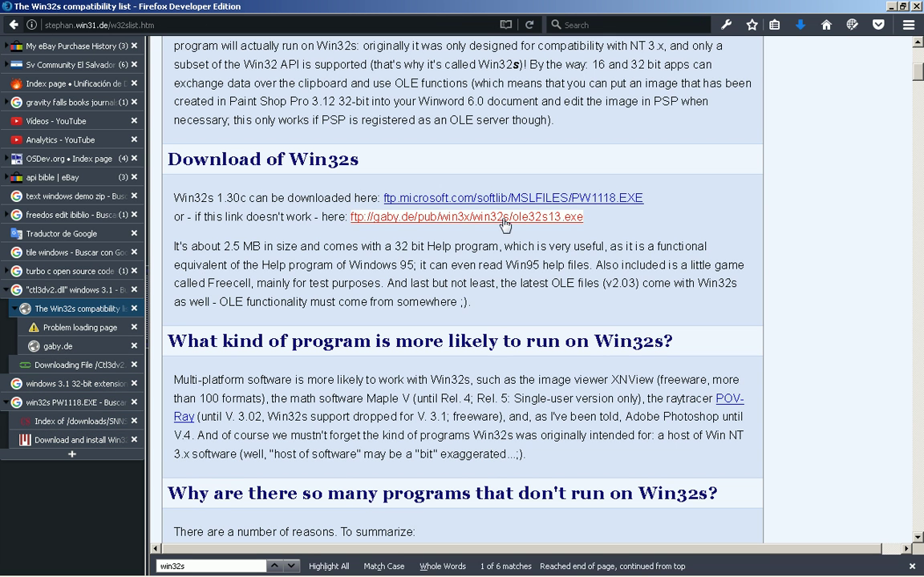
drag(623, 223, 513, 224)
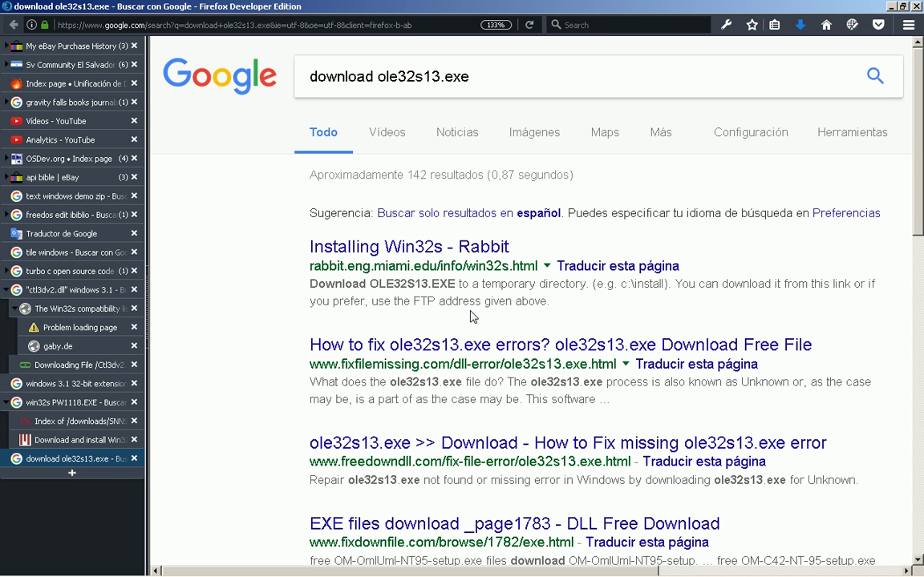
key(Menu)
scroll(471, 317, right, 1)
key(Escape)
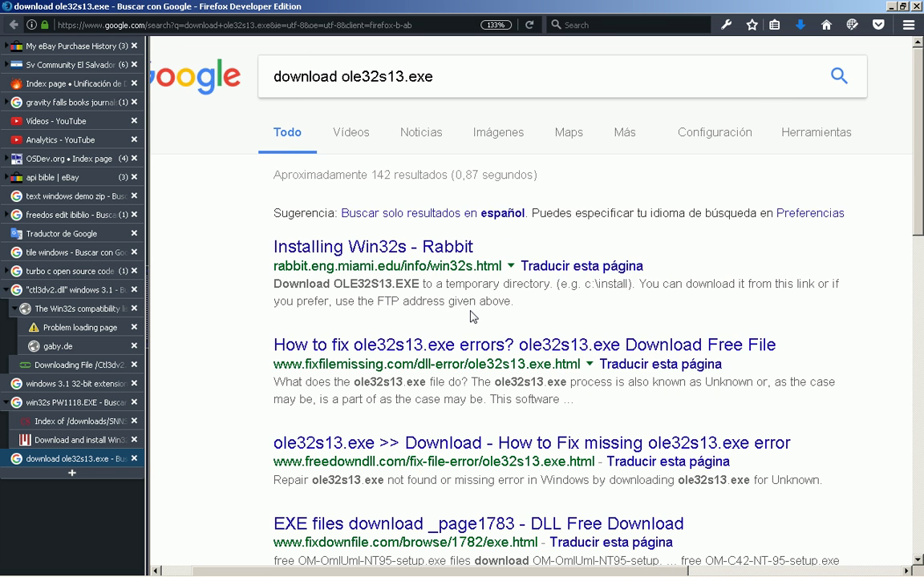
Step: Open the "Installing Win32s - Rabbit" result in a new tab and save its ole32s13.zip download to the desktop
scroll(471, 317, right, 1)
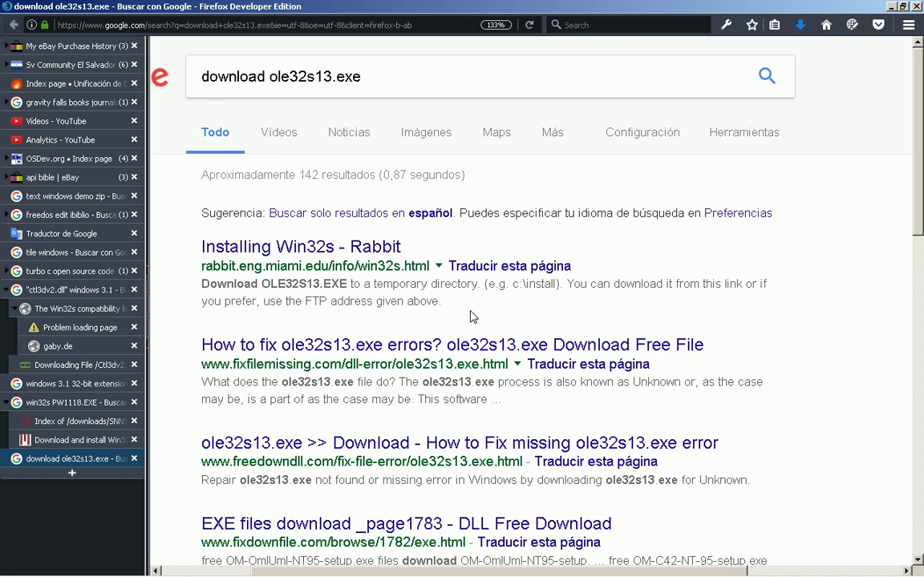
middle_click(309, 245)
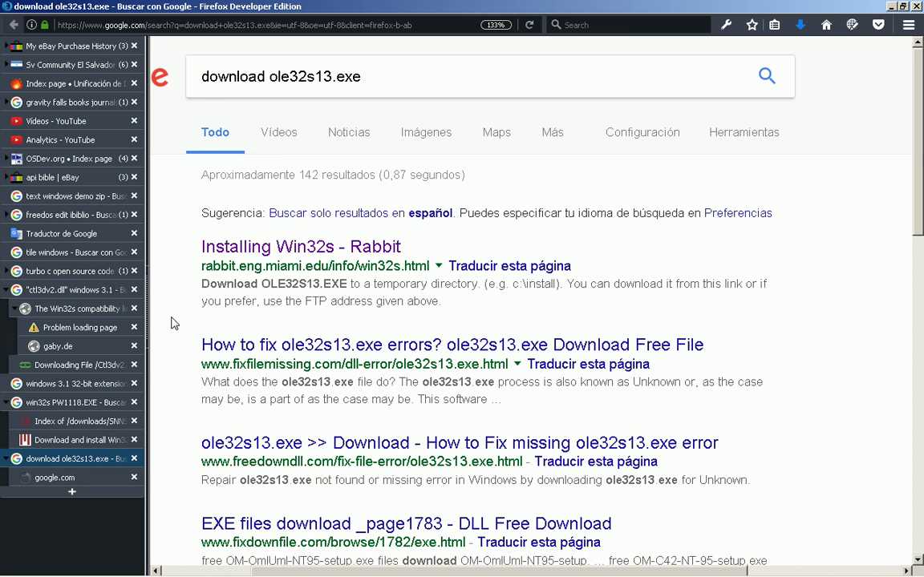
scroll(179, 323, down, 2)
scroll(179, 323, down, 3)
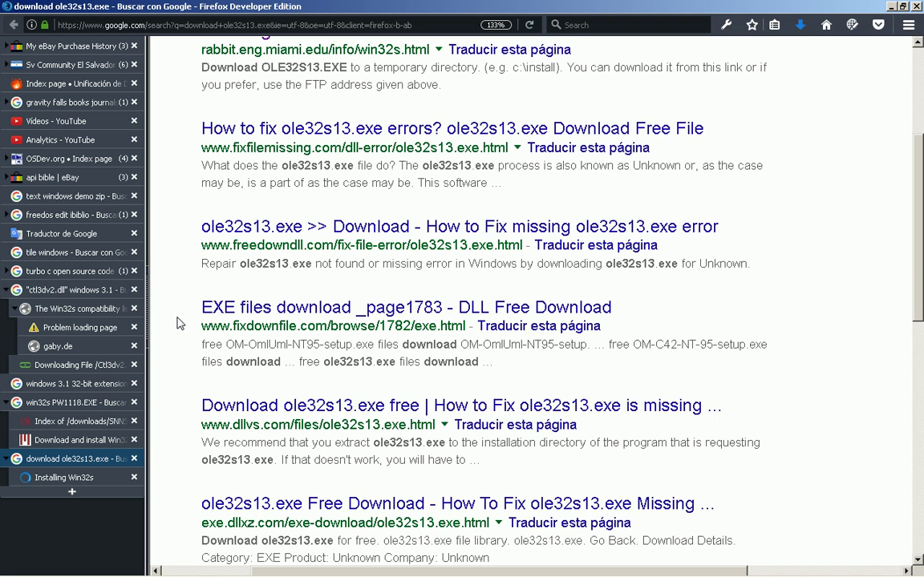
key(ctrl+Tab)
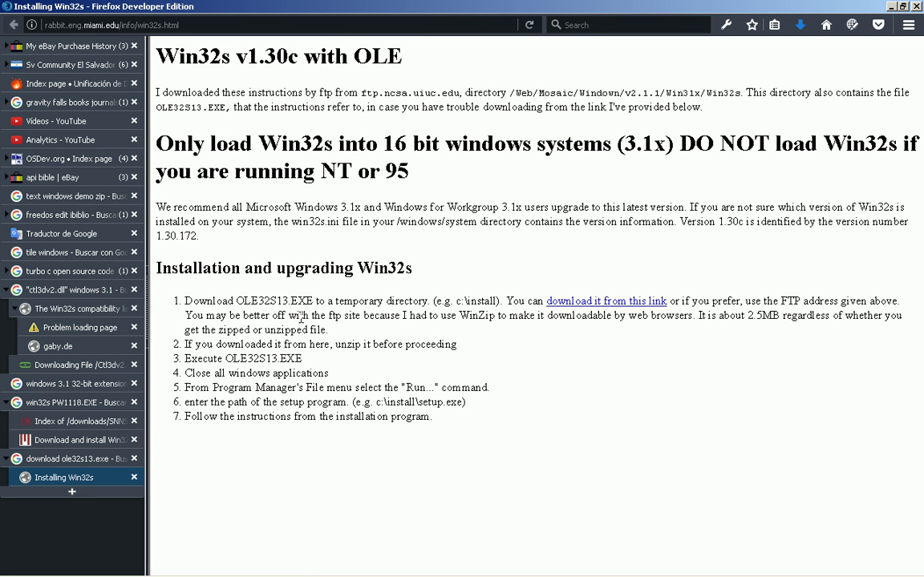
click(574, 303)
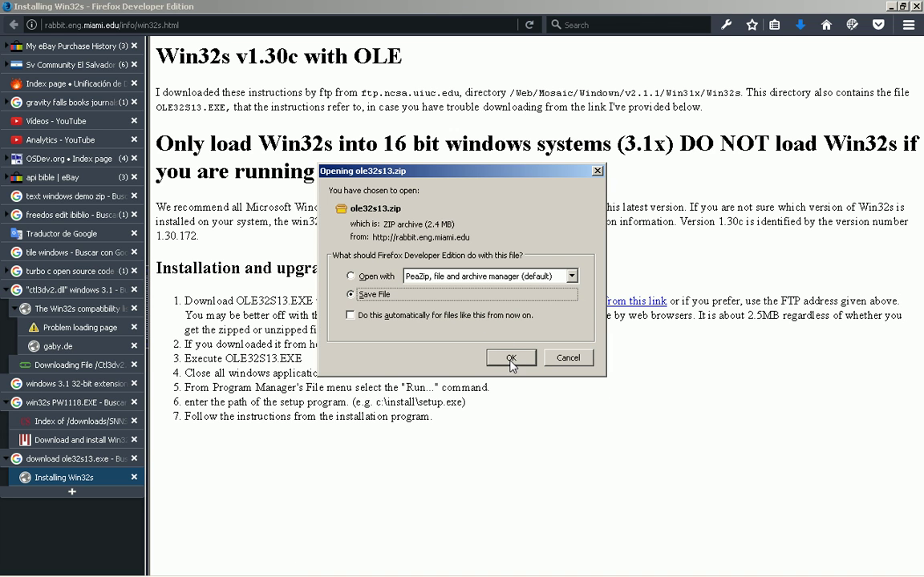
click(511, 360)
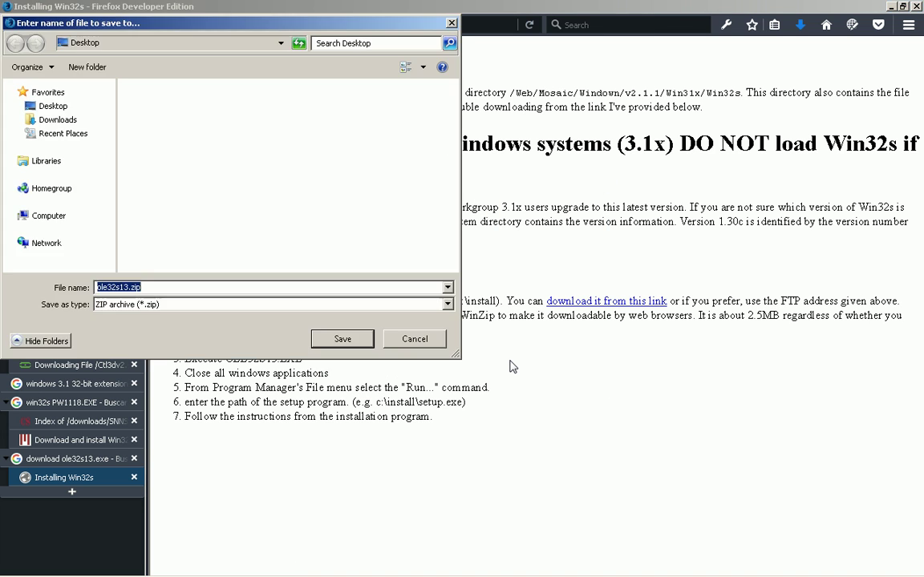
click(326, 340)
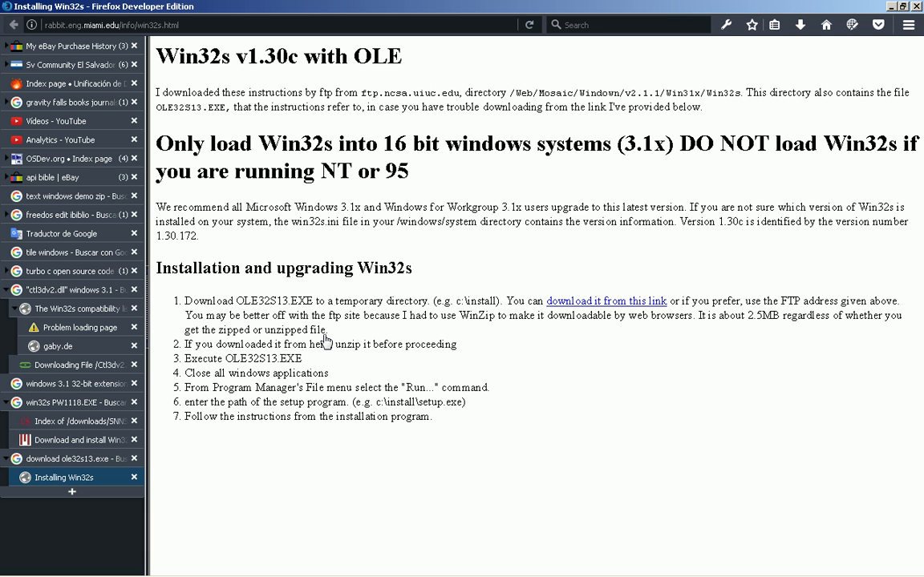
Step: Extract ole32s13.zip on the desktop into its own ole32s13 folder with 7-Zip
key(super+d)
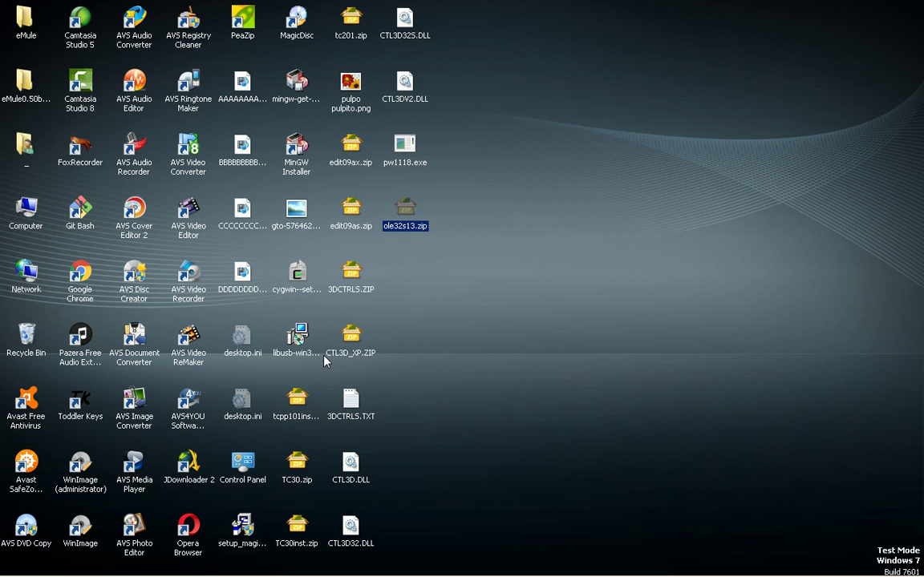
double_click(404, 210)
right_click(405, 211)
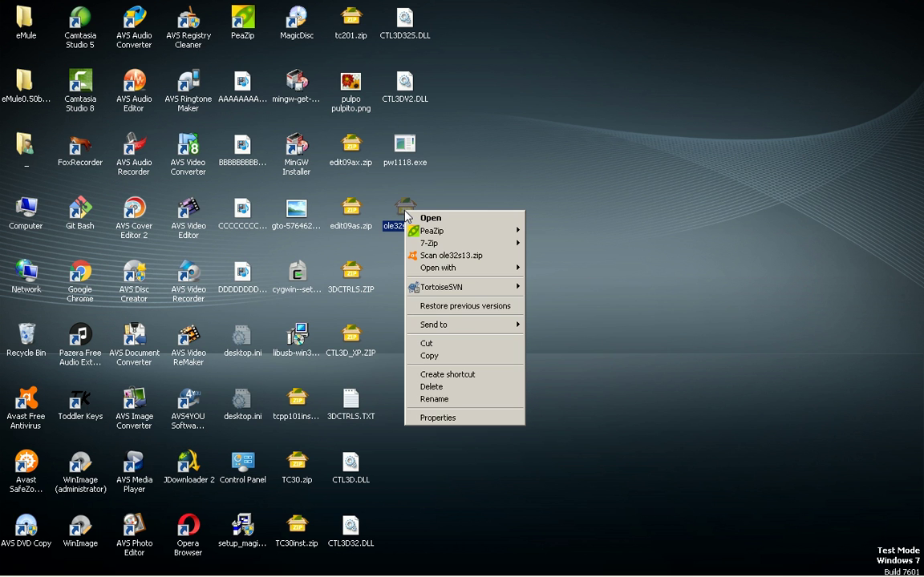
mouse_move(449, 242)
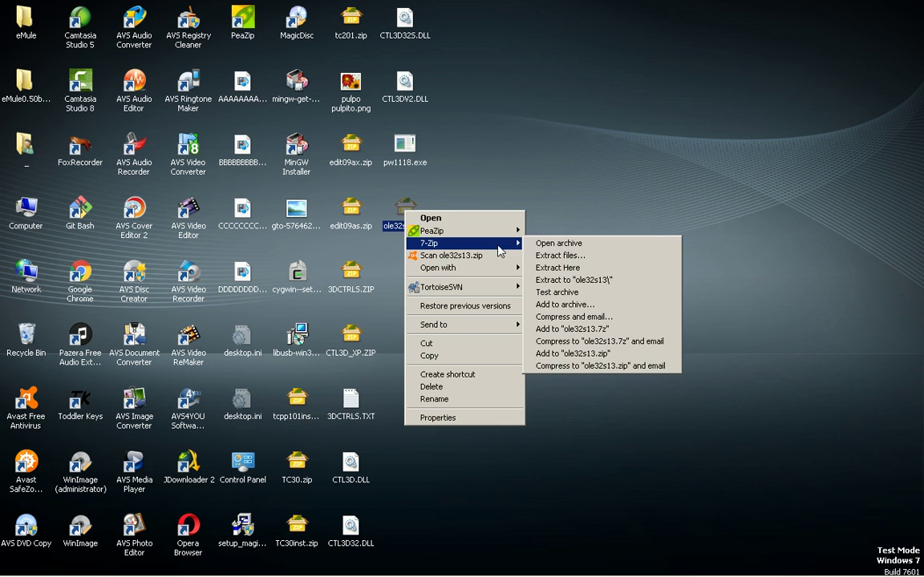
click(578, 280)
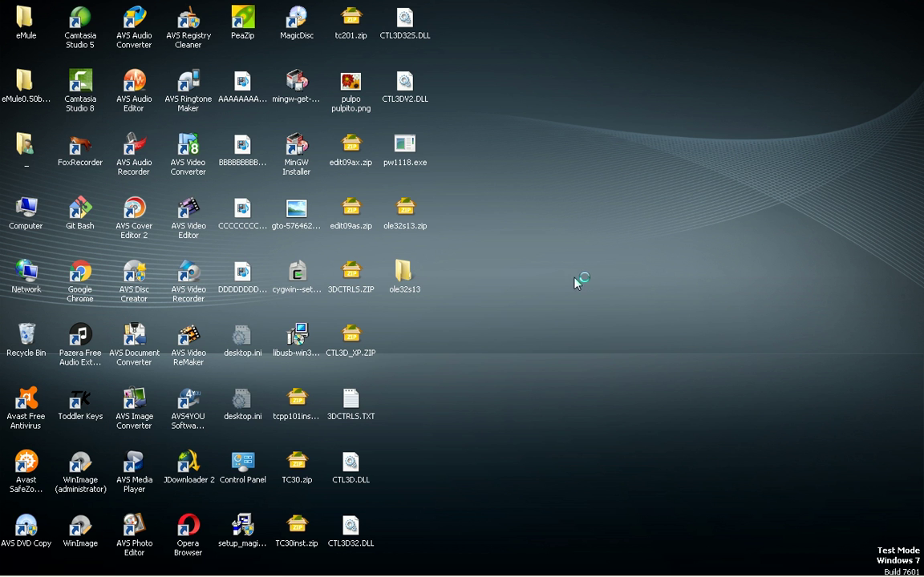
Step: Copy Ole32s13.exe from the extracted ole32s13 folder onto the desktop
double_click(402, 272)
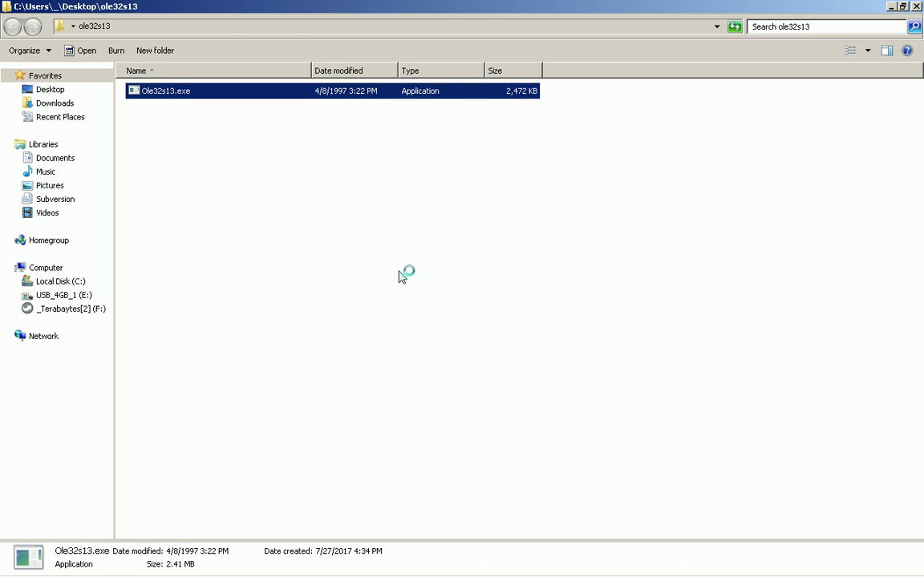
key(alt+F4)
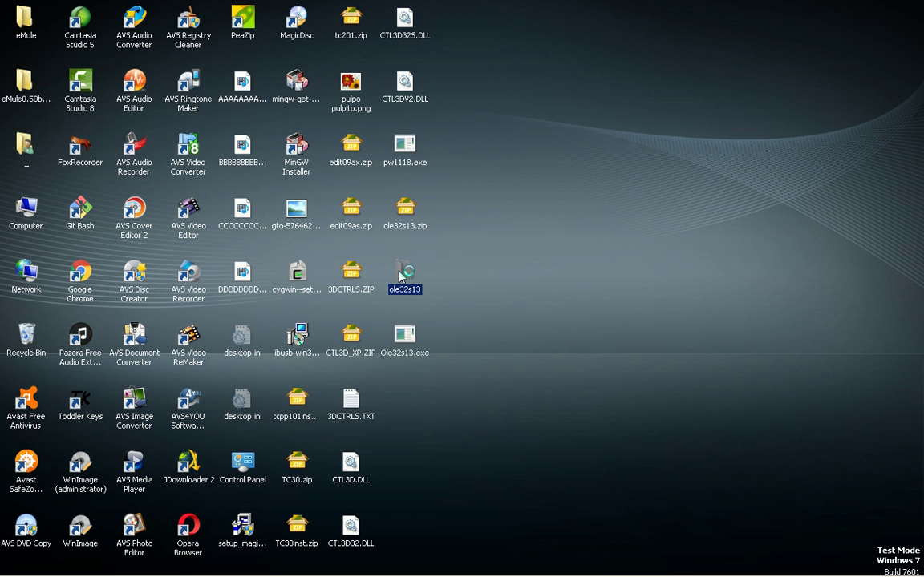
key(ctrl+v)
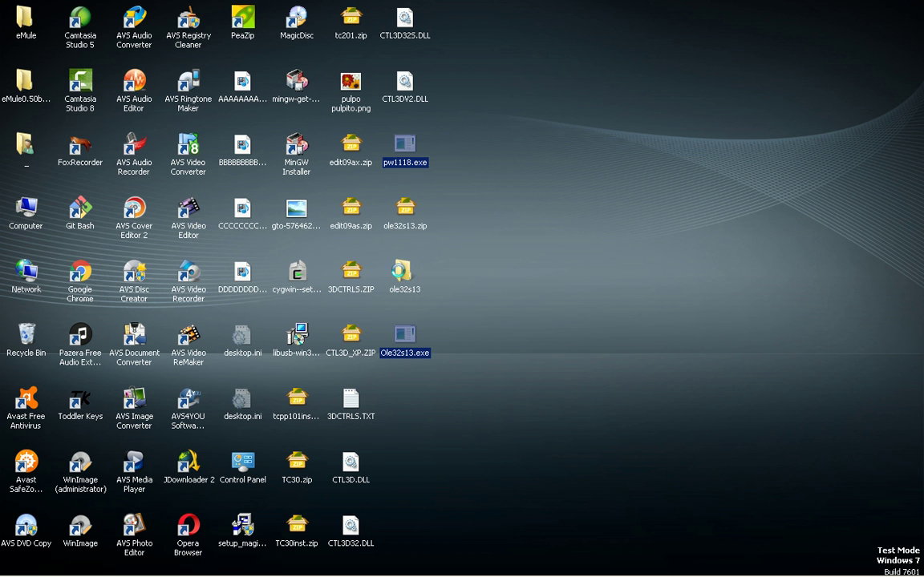
Step: Copy pw1118.exe and Ole32s13.exe from the desktop and go to the folder C:\PortableApps\DOSBoxPortable\App\DOSBox
key(ctrl+space)
key(Right)
key(Right)
key(Right)
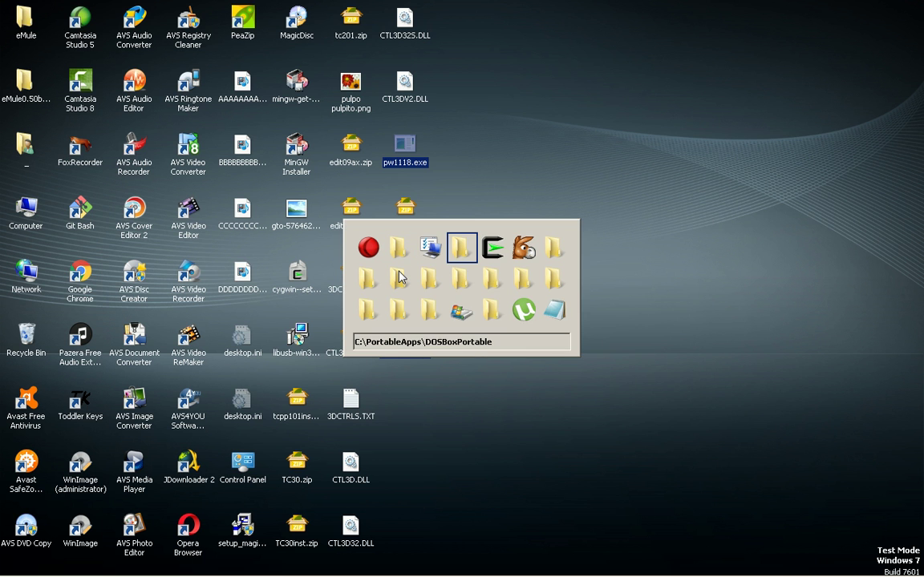
key(Return)
click(427, 317)
key(Down)
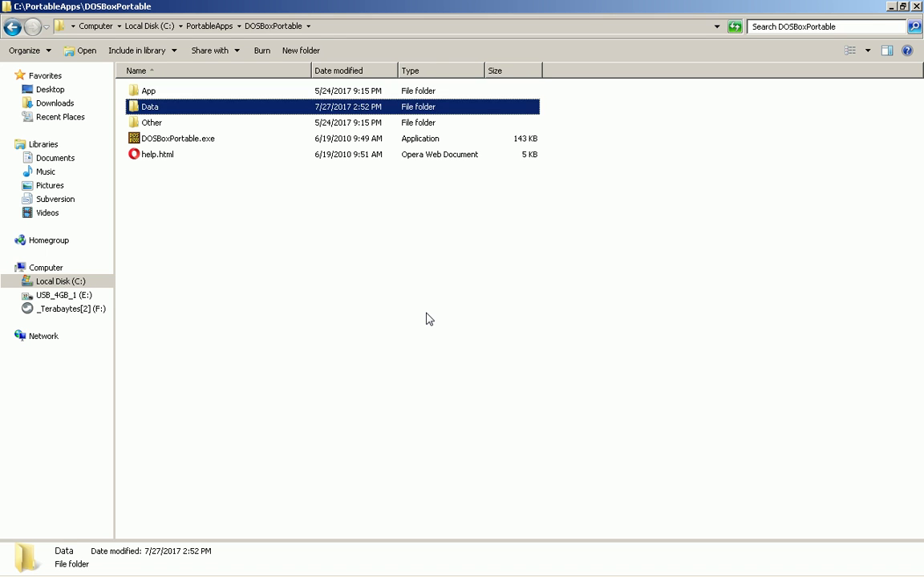
key(Up)
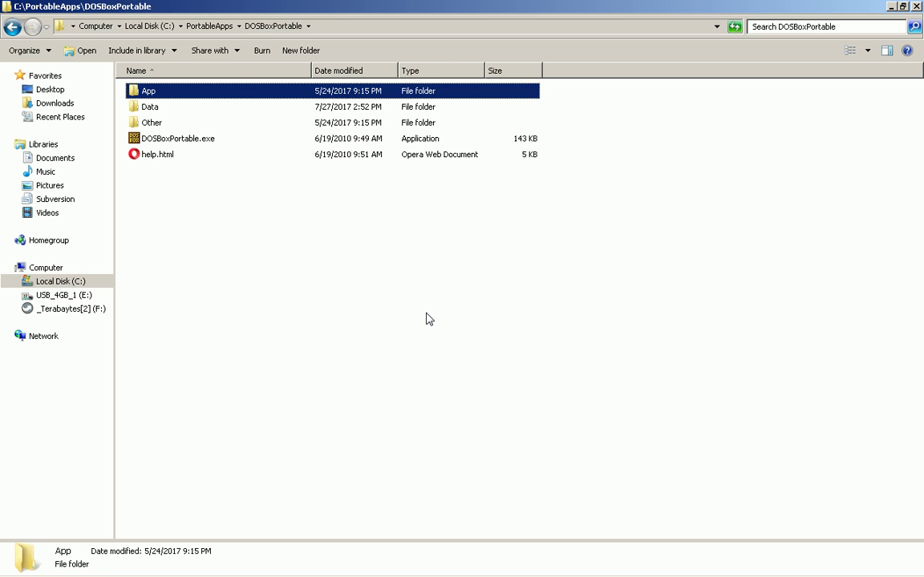
key(Return)
key(Return)
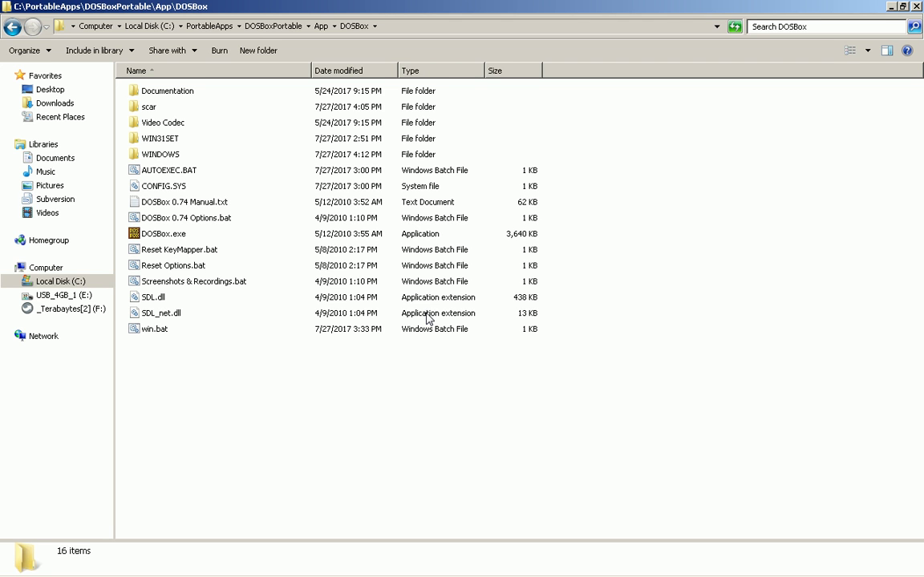
Step: Create a folder named EXEs in the DOSBox folder and close the power plan settings window
key(Menu)
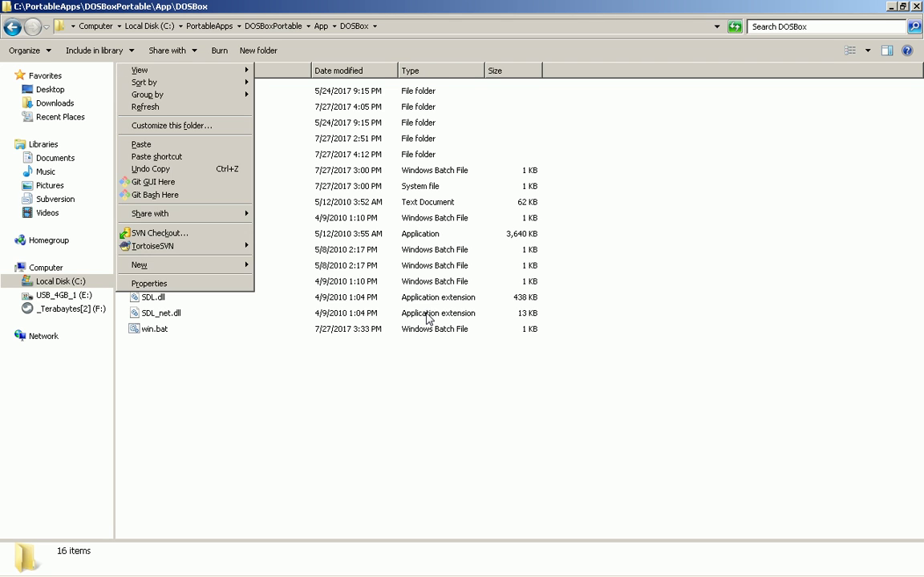
key(Up)
key(Up)
key(Up)
key(Down)
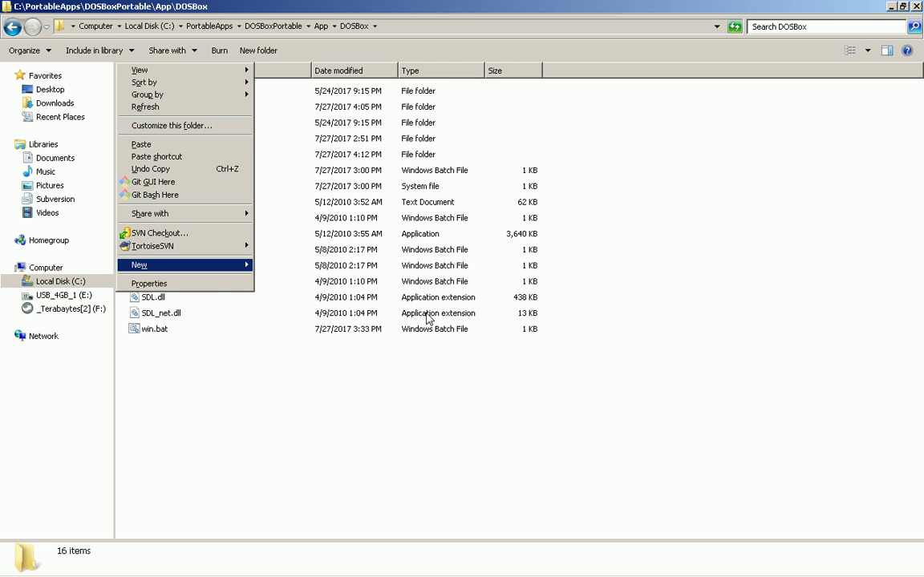
key(Right)
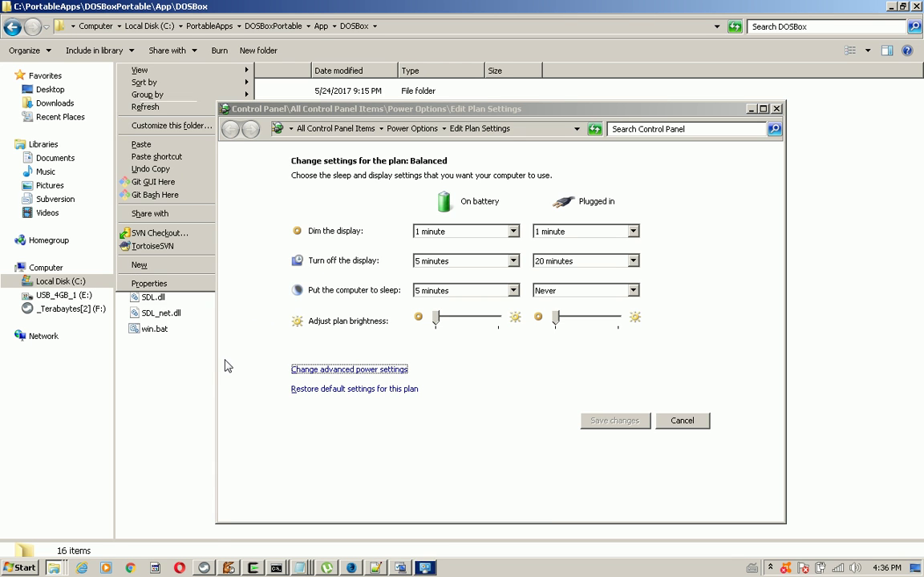
key(Return)
text(EXEs)
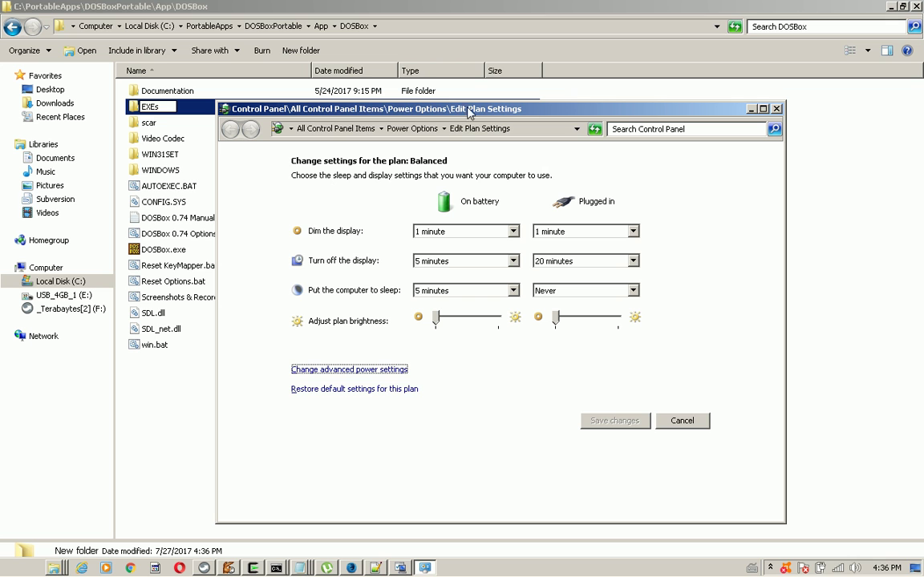
click(776, 110)
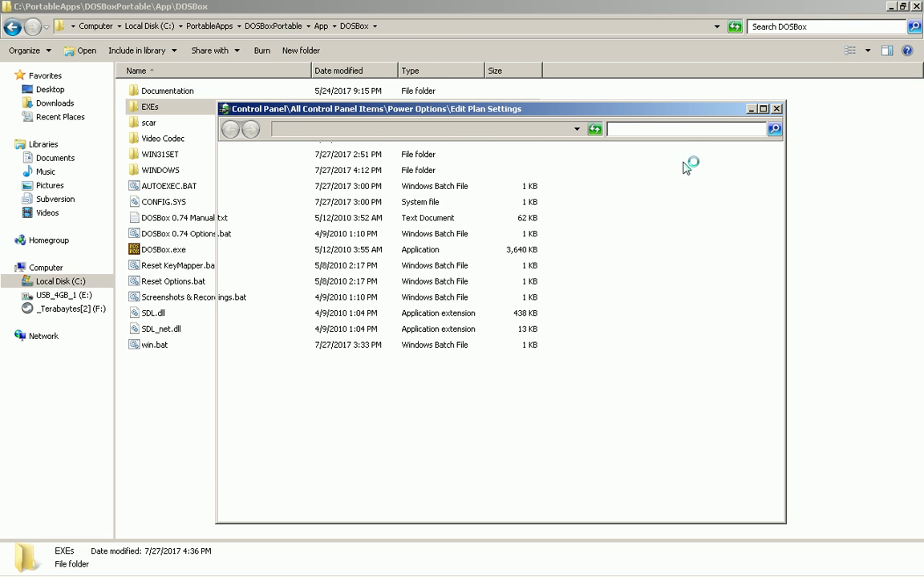
click(767, 108)
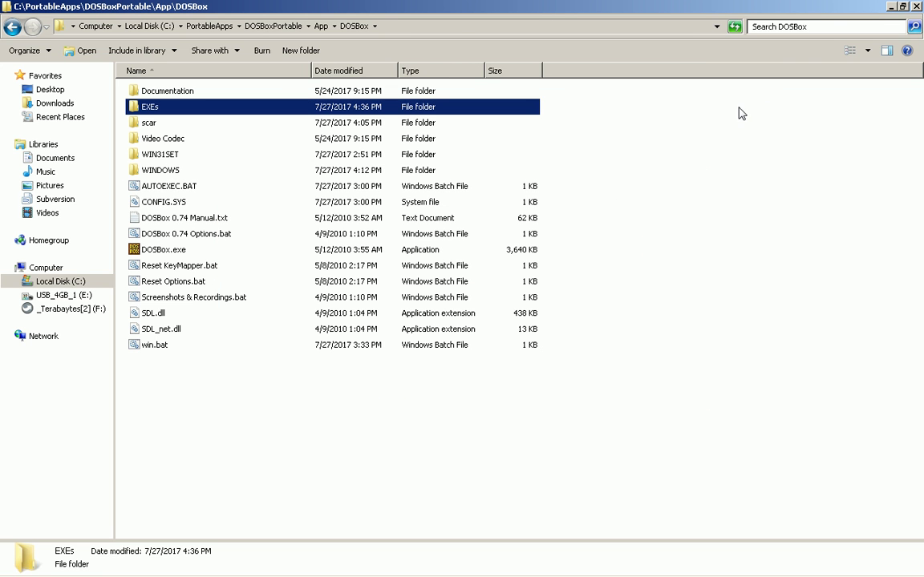
Step: Paste the copied pw1118.exe and Ole32s13.exe into the EXEs folder and return to the DOSBox folder
double_click(235, 113)
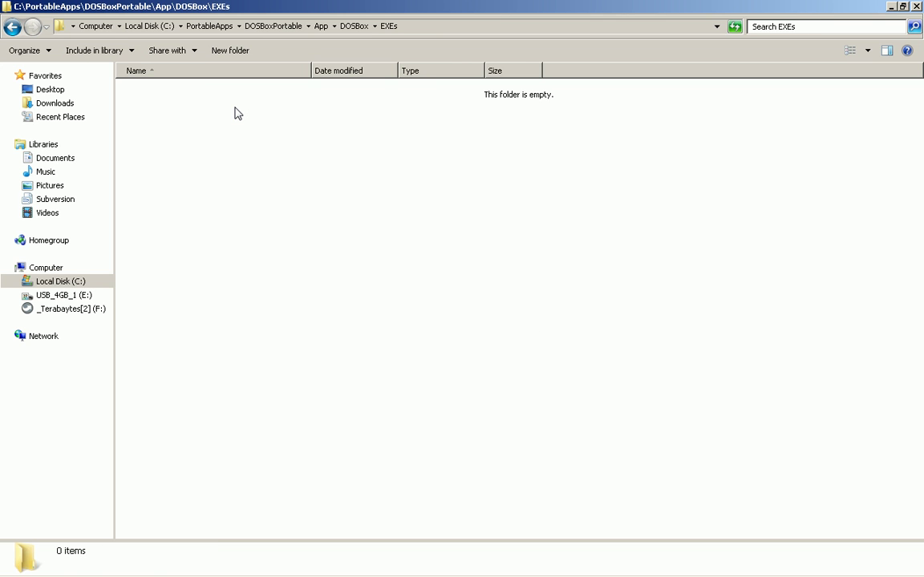
key(ctrl+v)
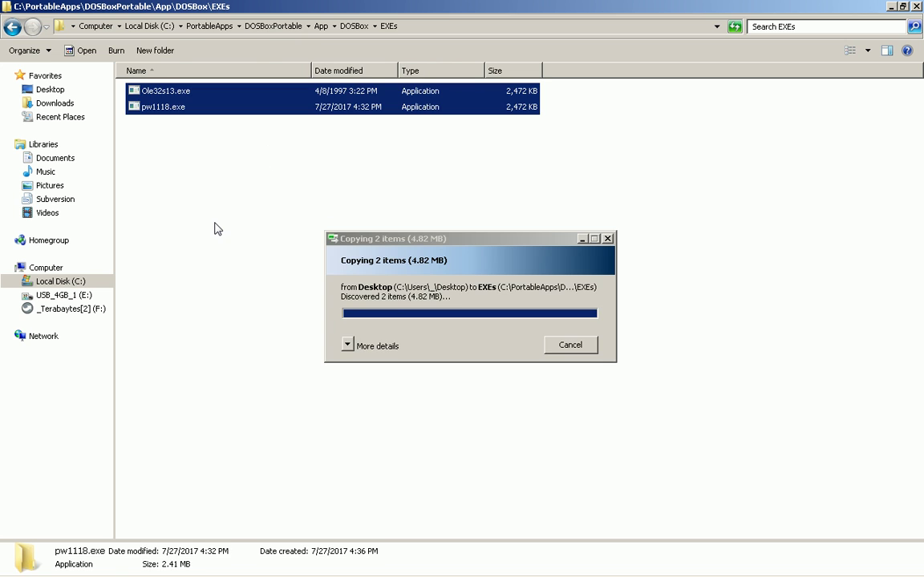
click(214, 227)
key(BackSpace)
key(alt+Tab)
key(super+x)
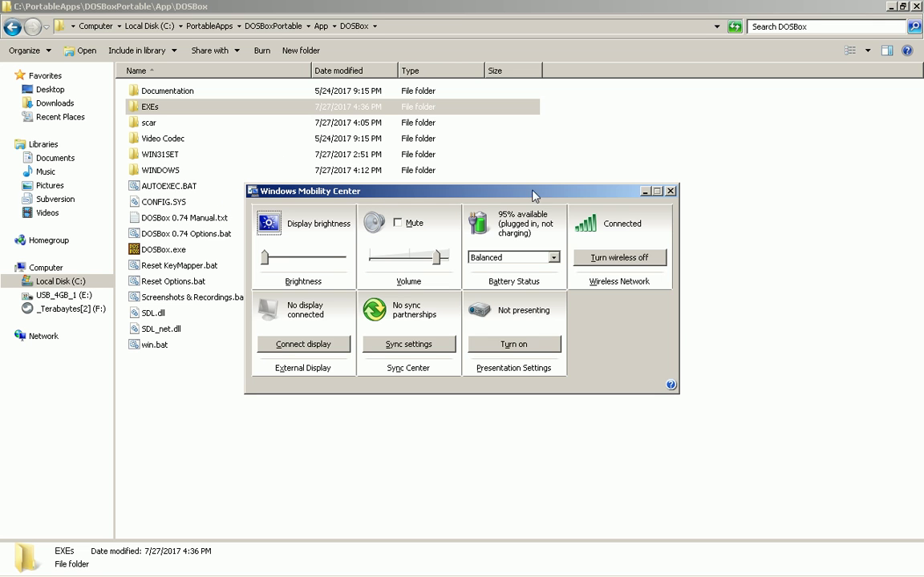
click(670, 191)
click(672, 186)
key(e)
key(Return)
key(BackSpace)
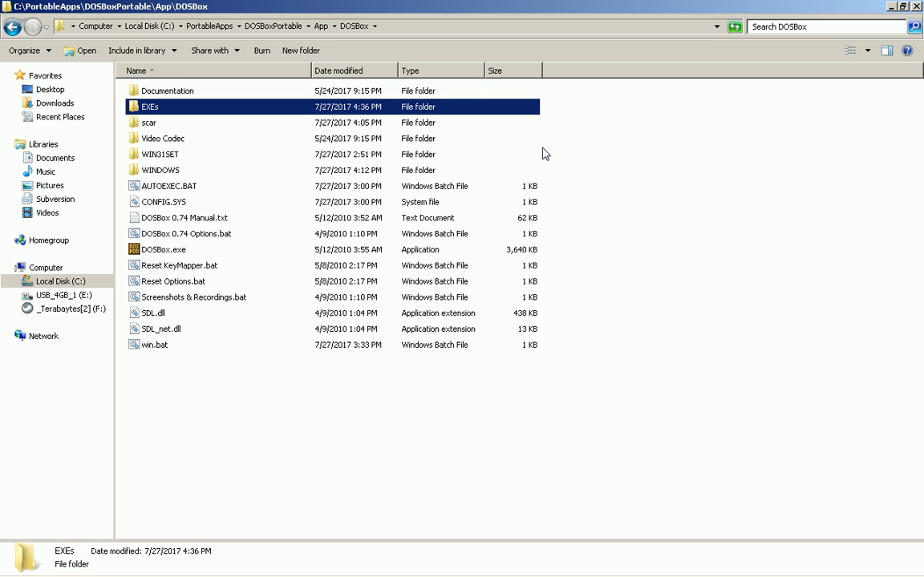
Step: Launch DOSBoxPortable.exe from the DOSBoxPortable folder and start Windows 3.11 with the command win
click(279, 26)
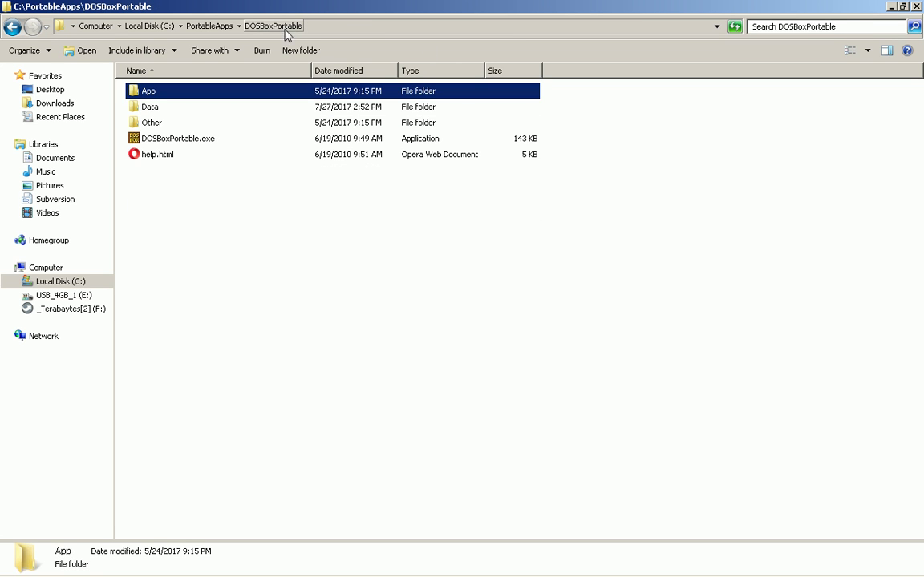
click(195, 138)
double_click(214, 145)
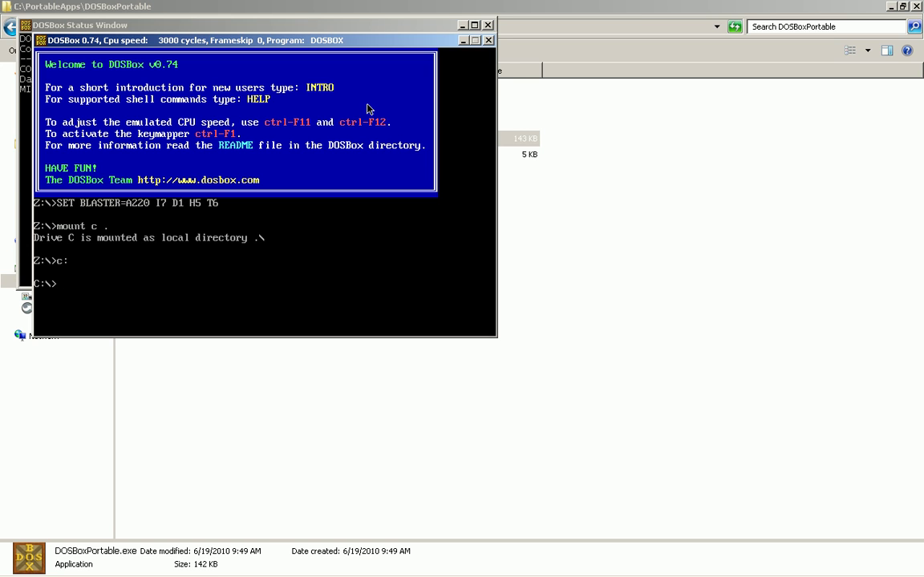
text(win)
key(Return)
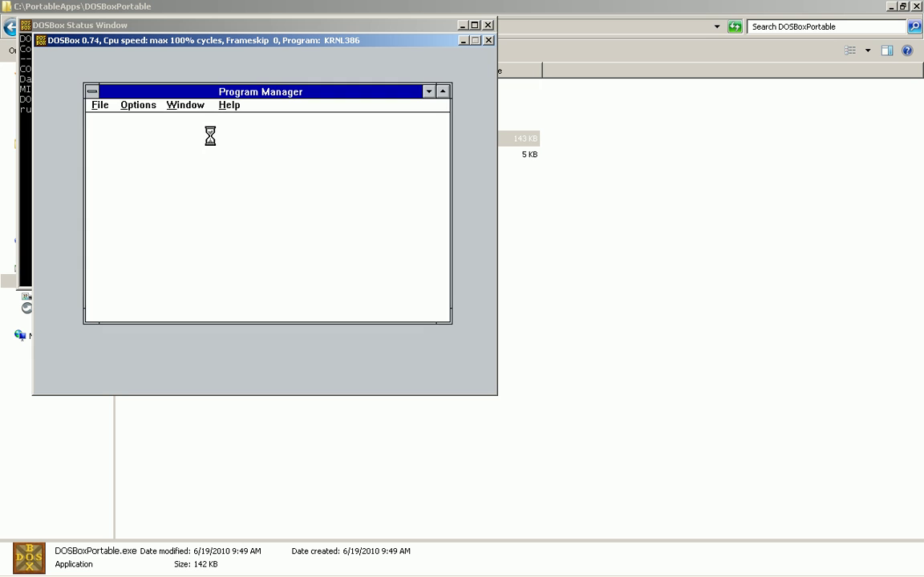
Step: Browse to C:\SCAR from Program Manager's Run command and run SCAR.EXE
key(Right)
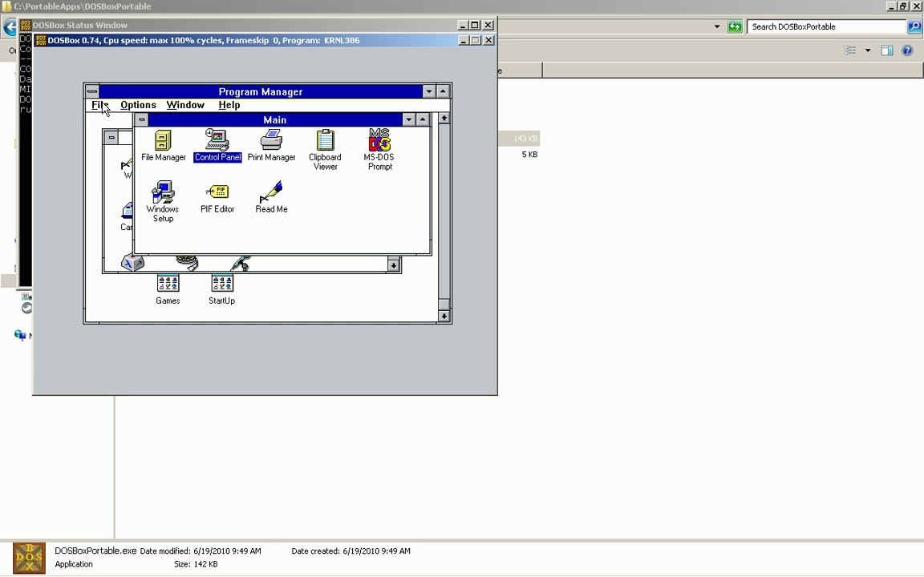
click(101, 106)
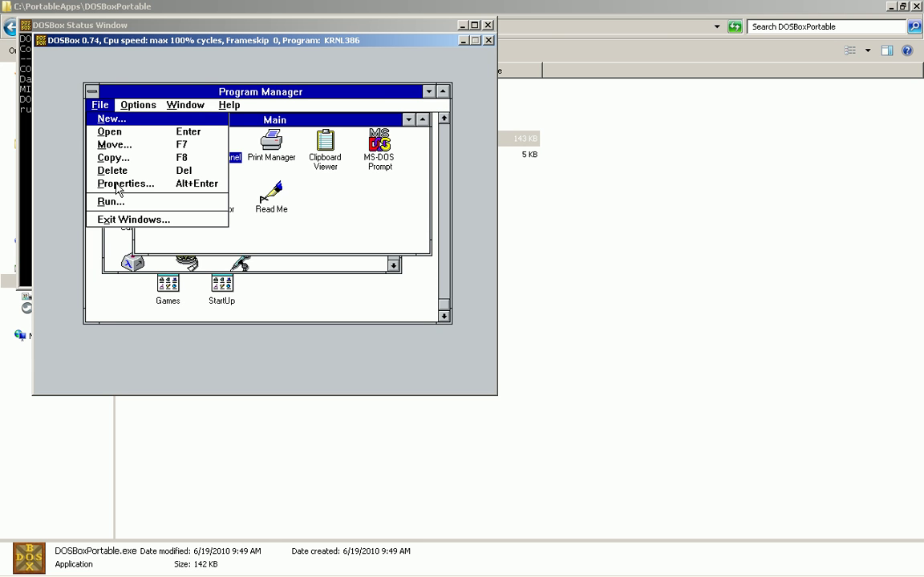
key(r)
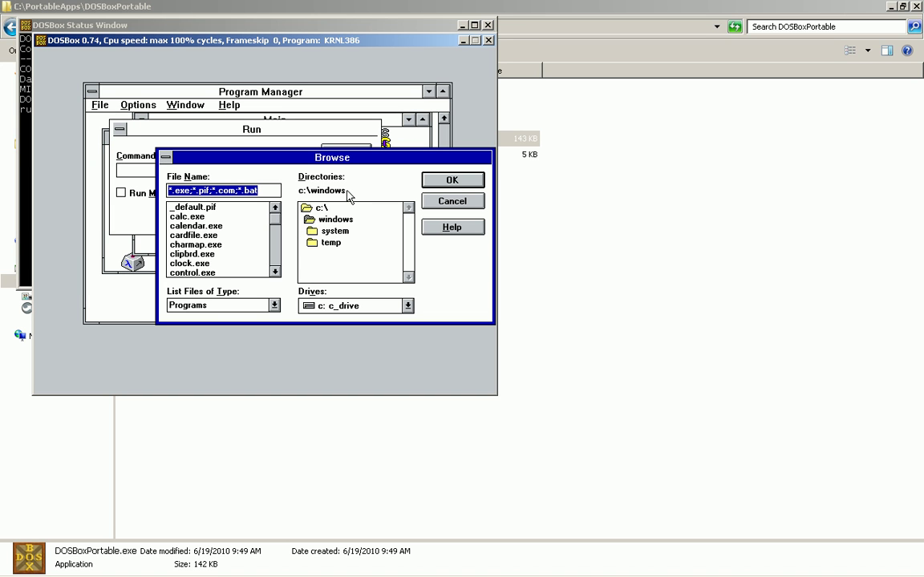
double_click(321, 208)
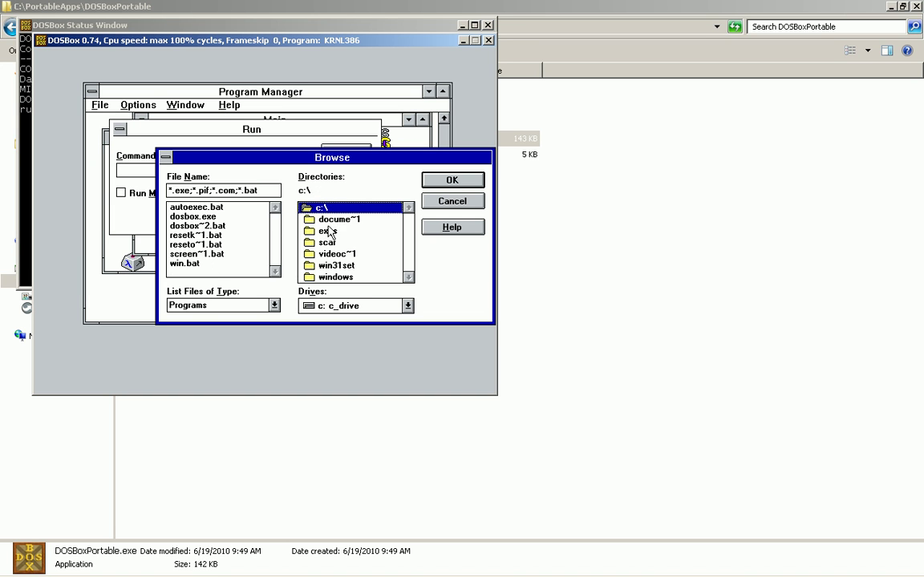
double_click(327, 242)
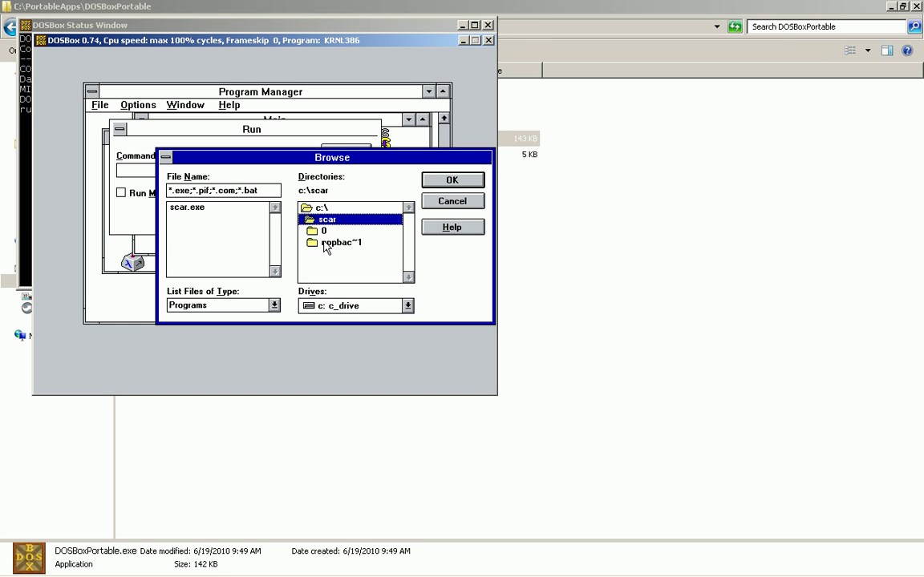
click(192, 207)
double_click(219, 207)
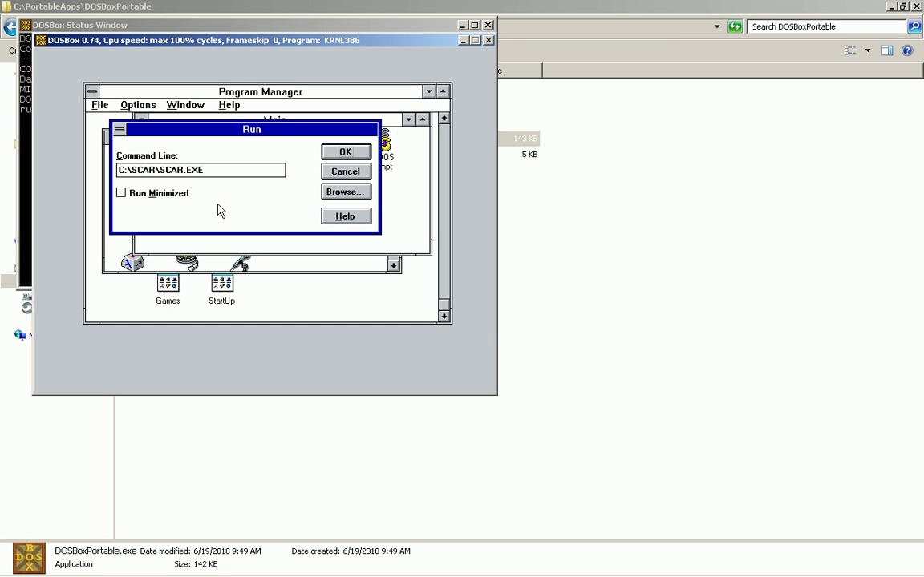
click(345, 152)
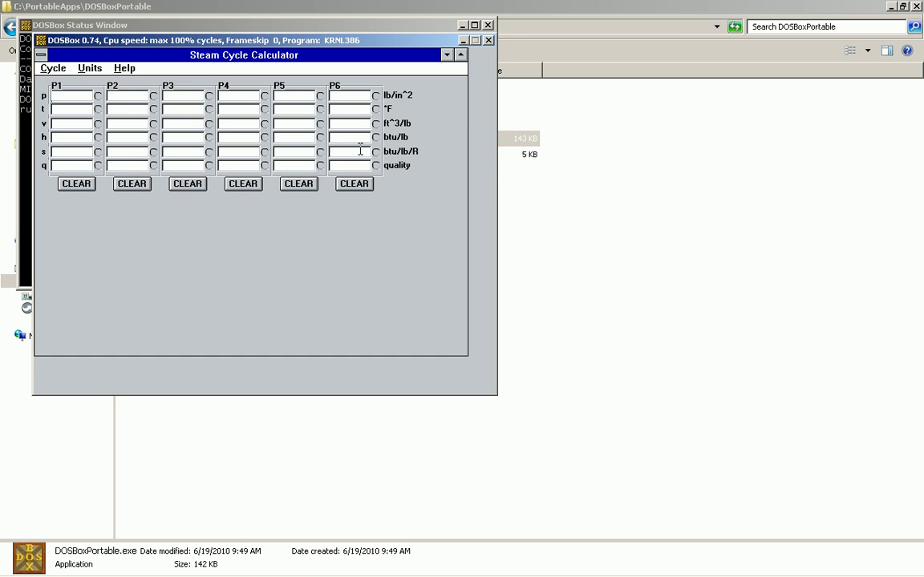
Step: Try the steam cycle view with the cutoff at 30.0% stroke and close the Steam Cycle Calculator
click(44, 69)
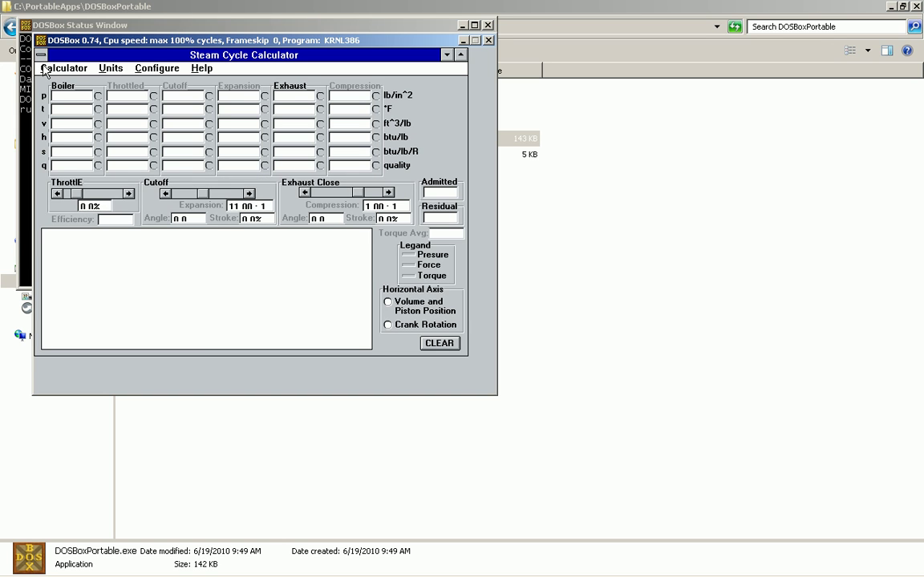
click(221, 196)
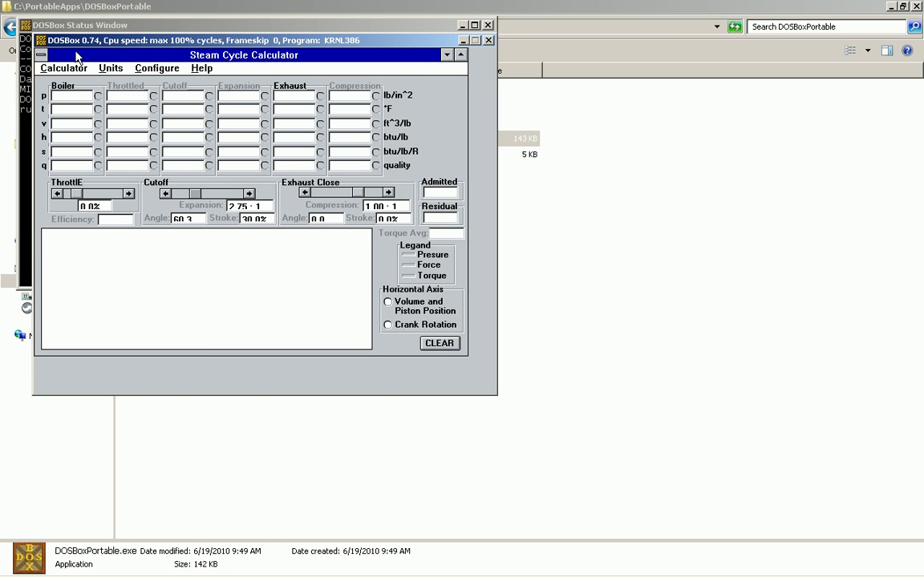
click(152, 68)
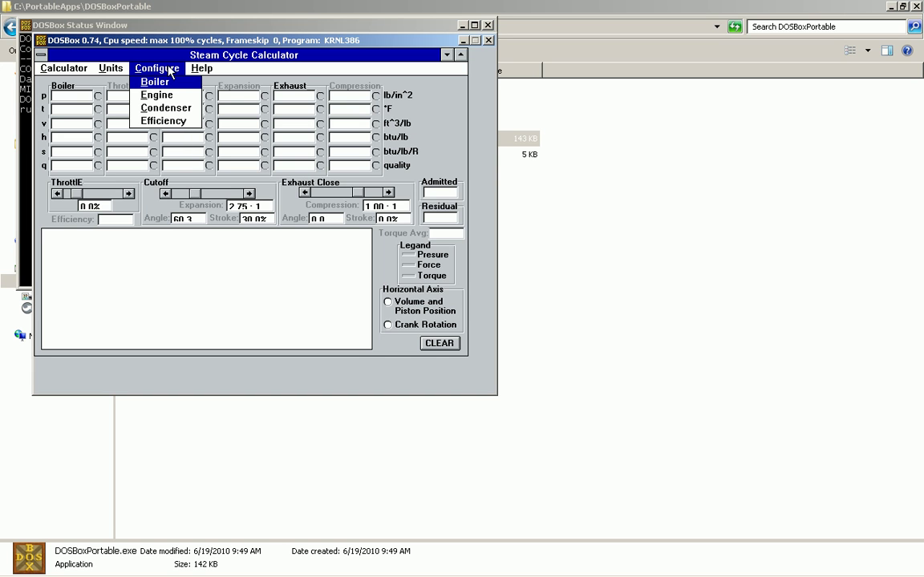
double_click(40, 59)
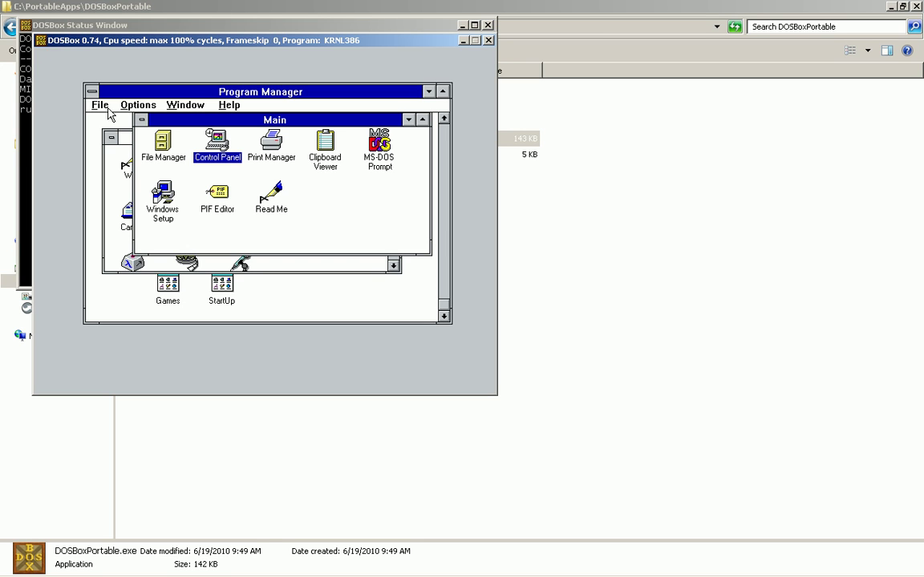
Step: Open File Manager, go to the C:\EXES folder and select ole32s13.exe
double_click(142, 137)
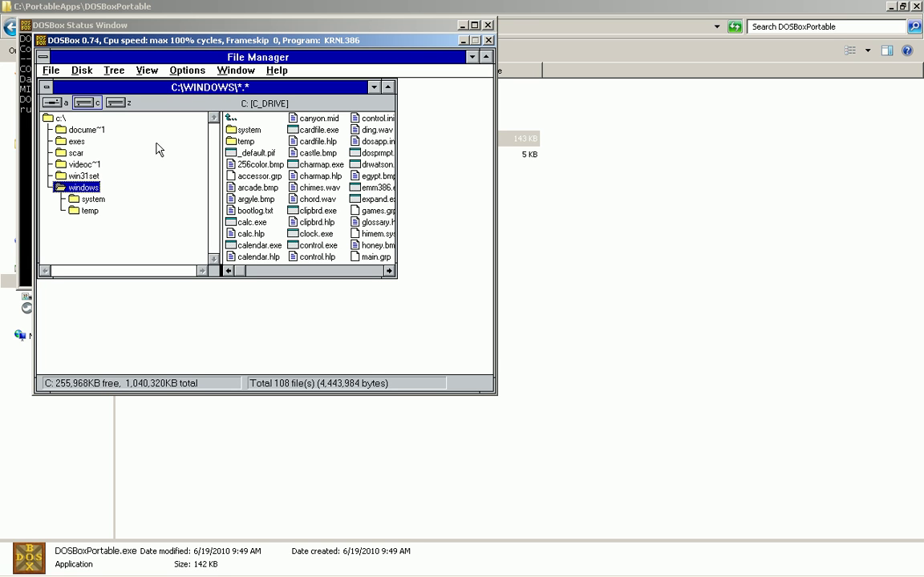
click(48, 119)
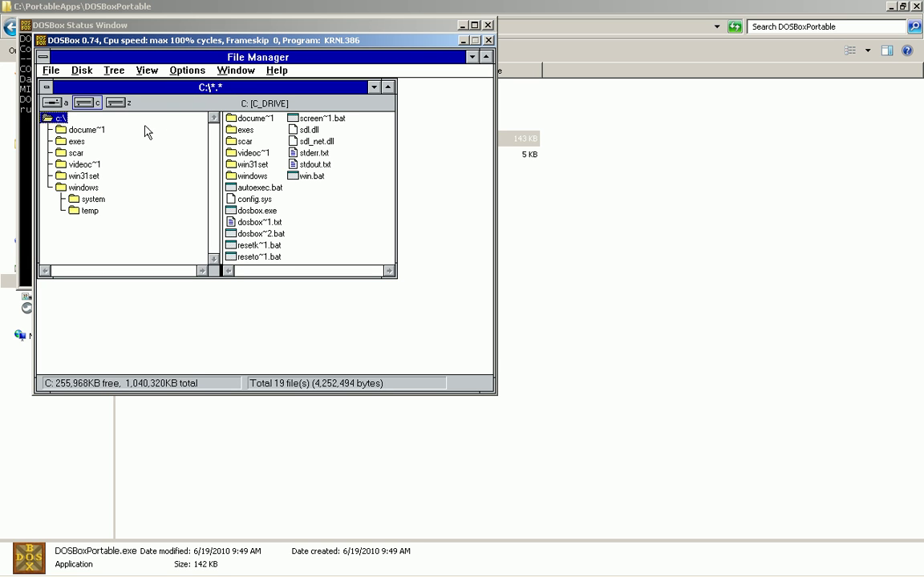
click(74, 142)
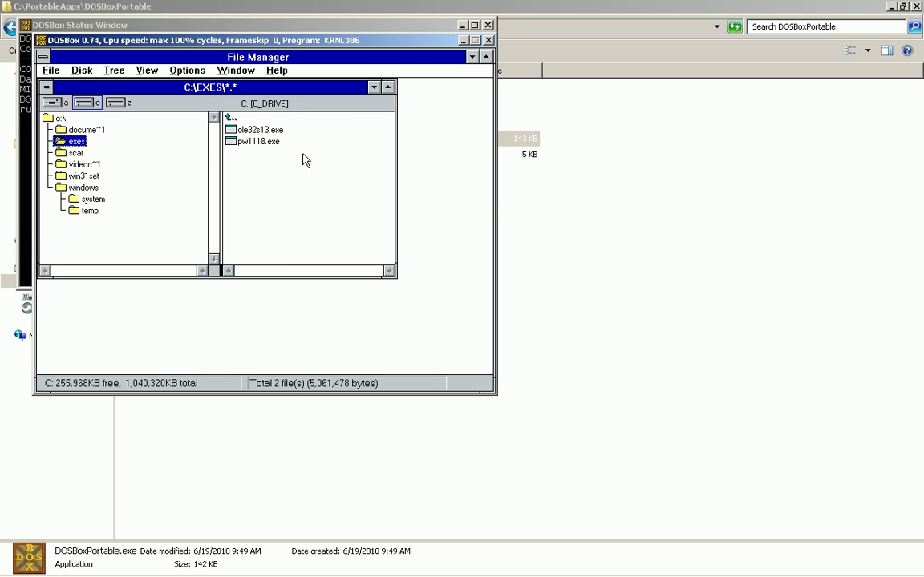
double_click(263, 142)
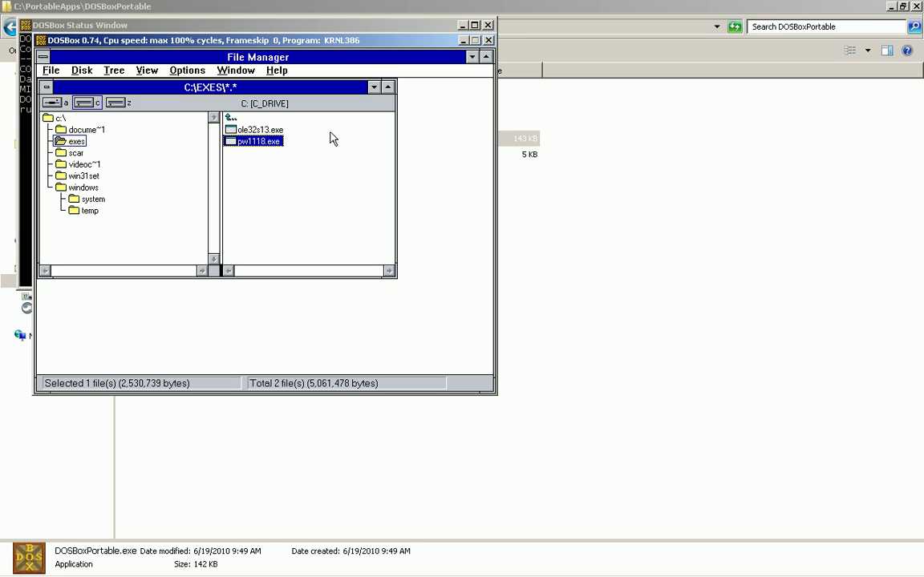
click(251, 131)
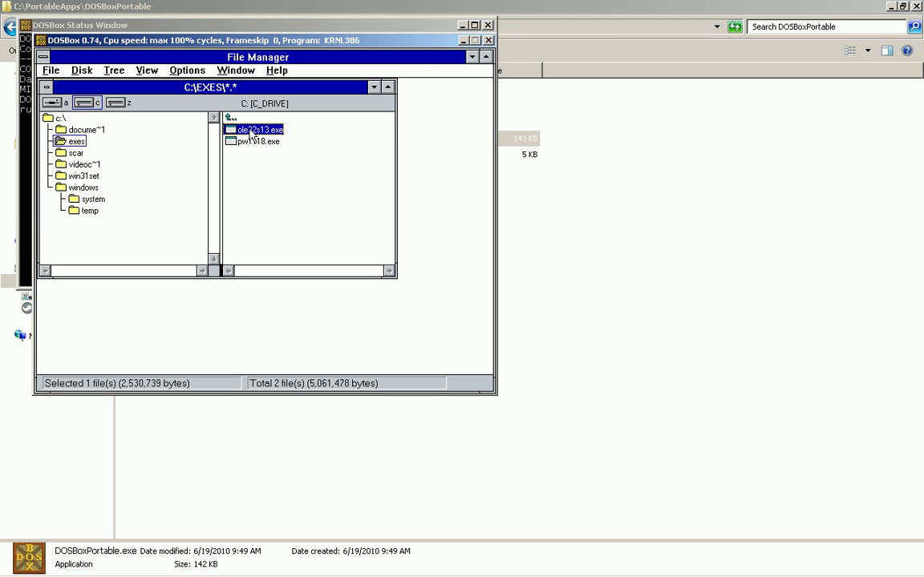
Step: Move the C:\EXES window and the Main group window lower, minimizing and restoring File Manager in between
drag(250, 84, 274, 129)
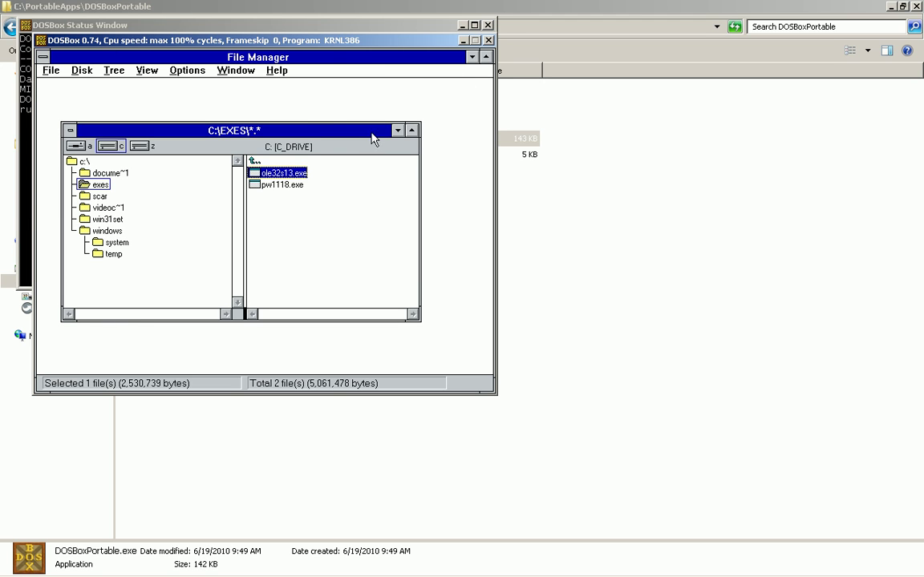
click(471, 57)
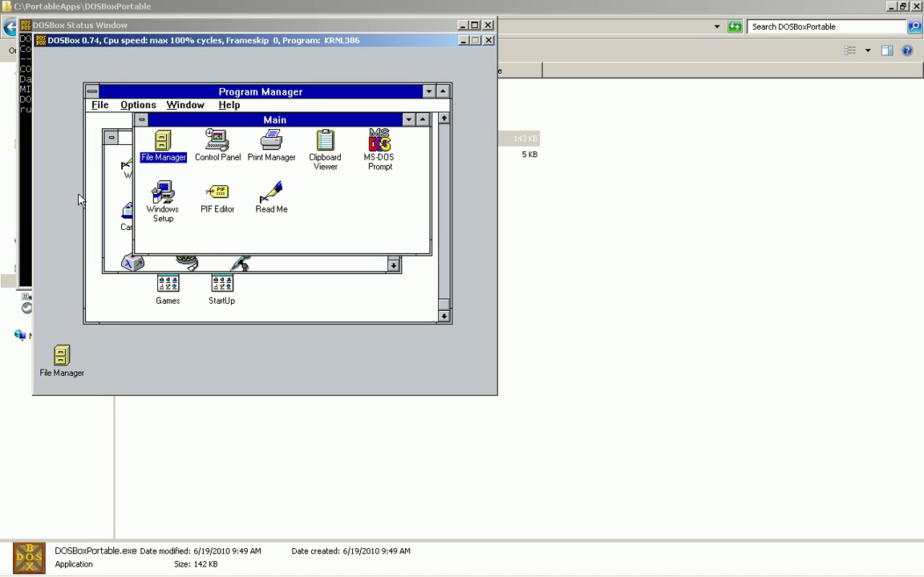
drag(233, 122, 235, 224)
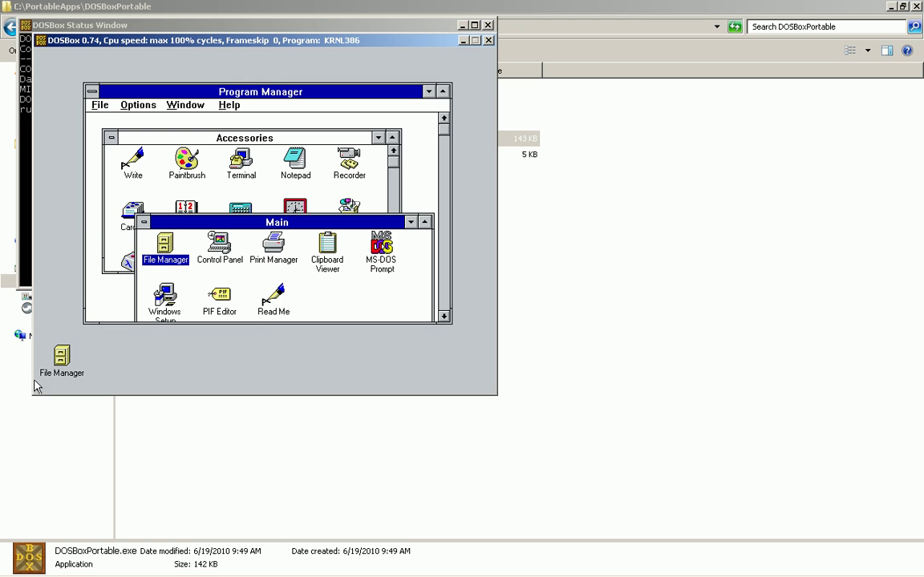
double_click(64, 365)
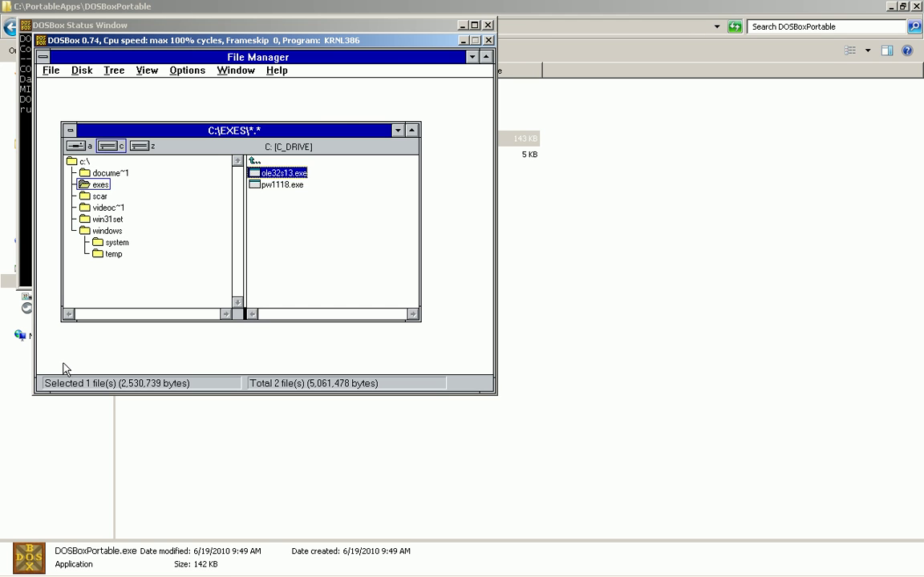
Step: Run ole32s13.exe and extract its contents, overwriting every existing file
double_click(275, 174)
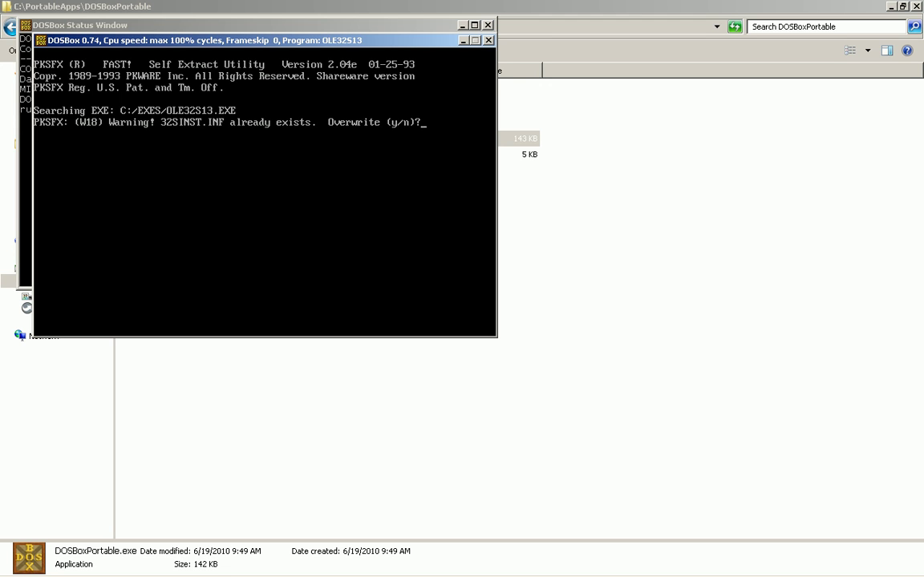
text(y)
text(yyy)
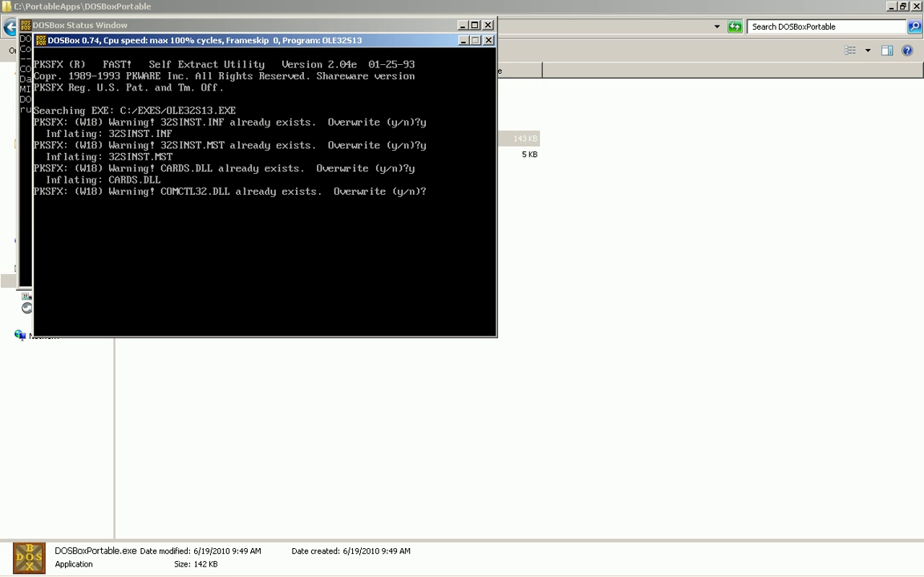
text(yyyyyyy)
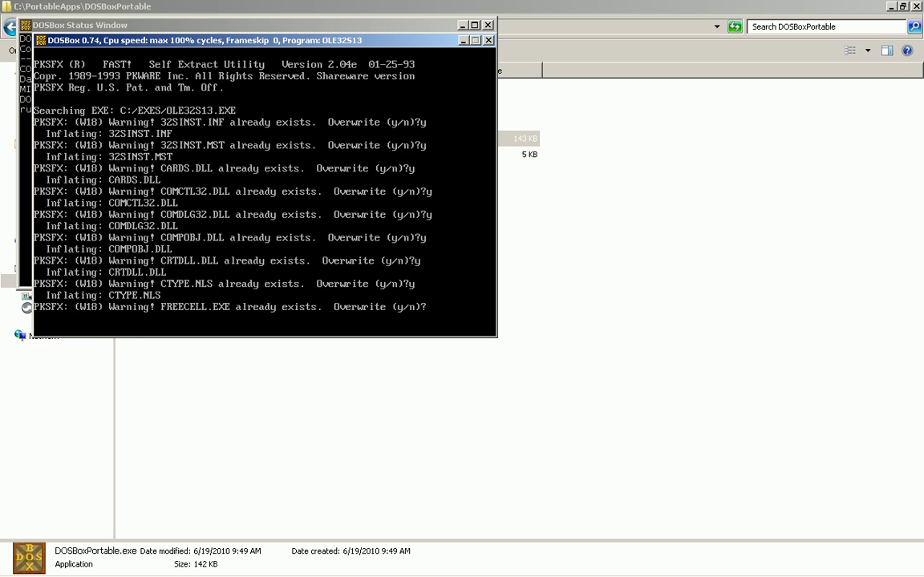
text(yyyyyyyy)
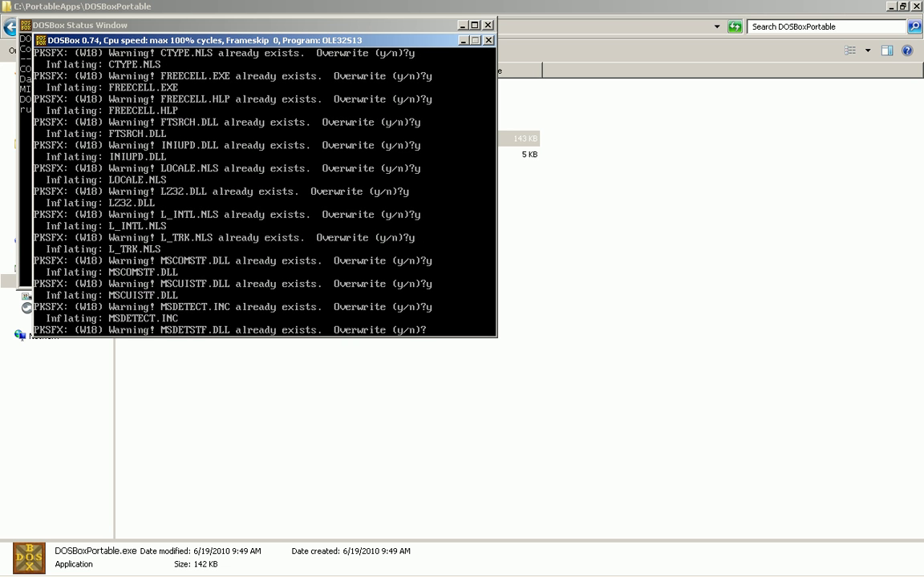
text(yyyyyyyyyyyyyyyyyyyy)
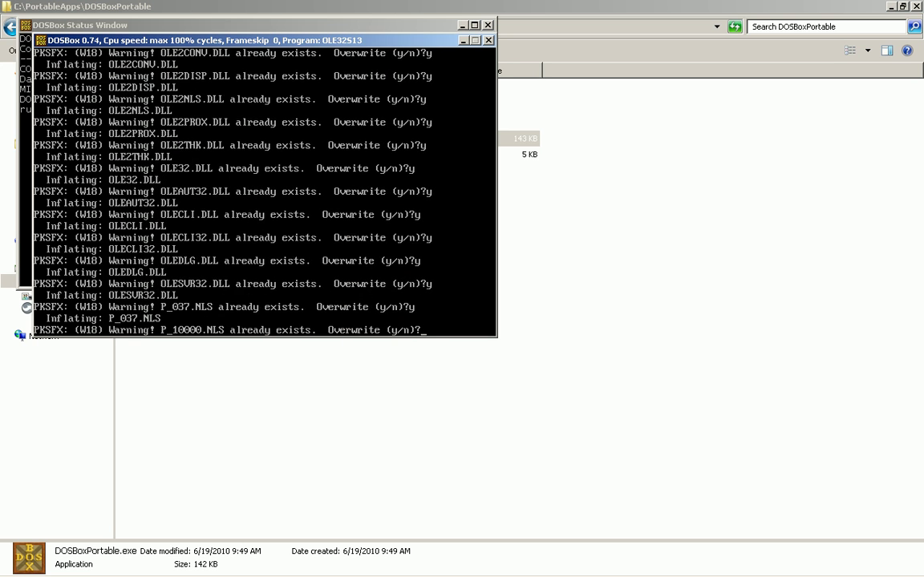
text(yyyyyyyyy)
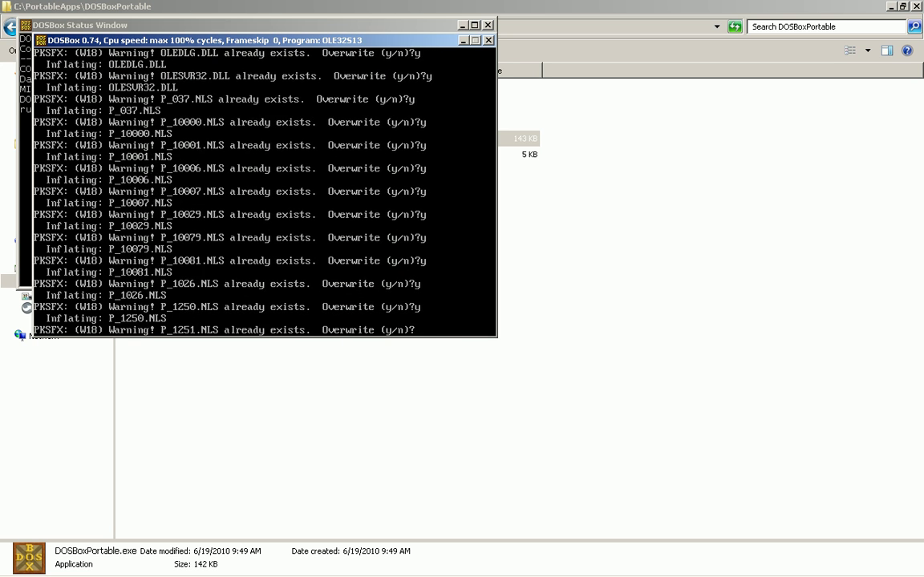
text(y)
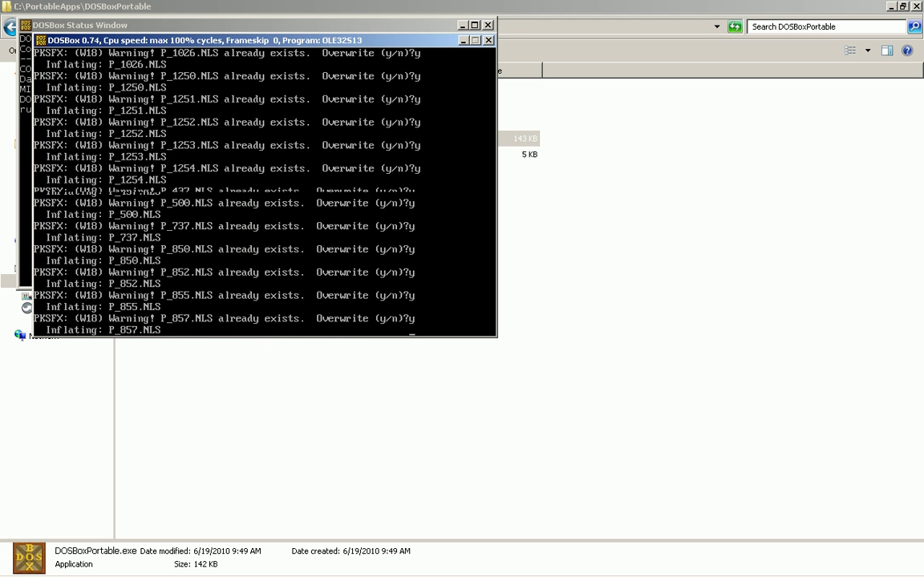
text(yyyyyyyyyyyyyyyyyyyyyyyyyy)
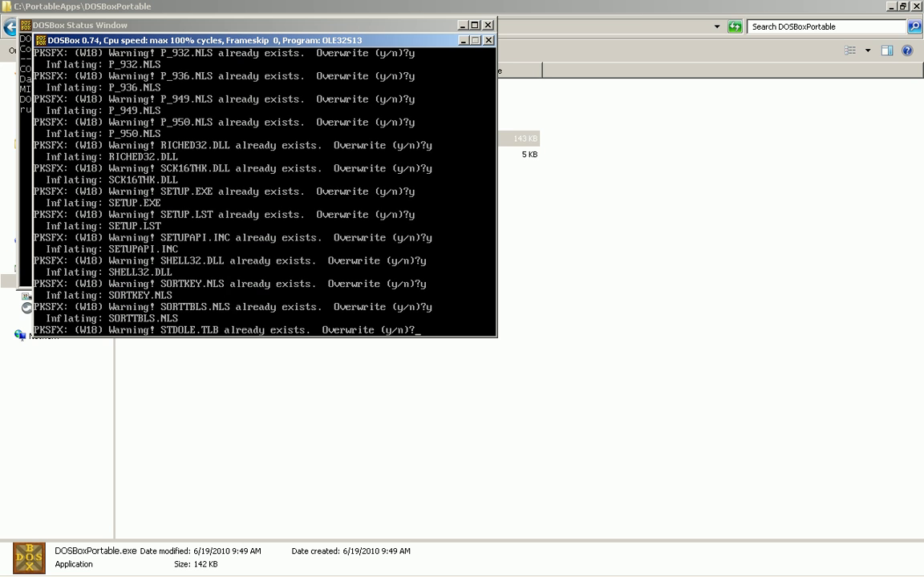
text(yyyyyyyyyyy)
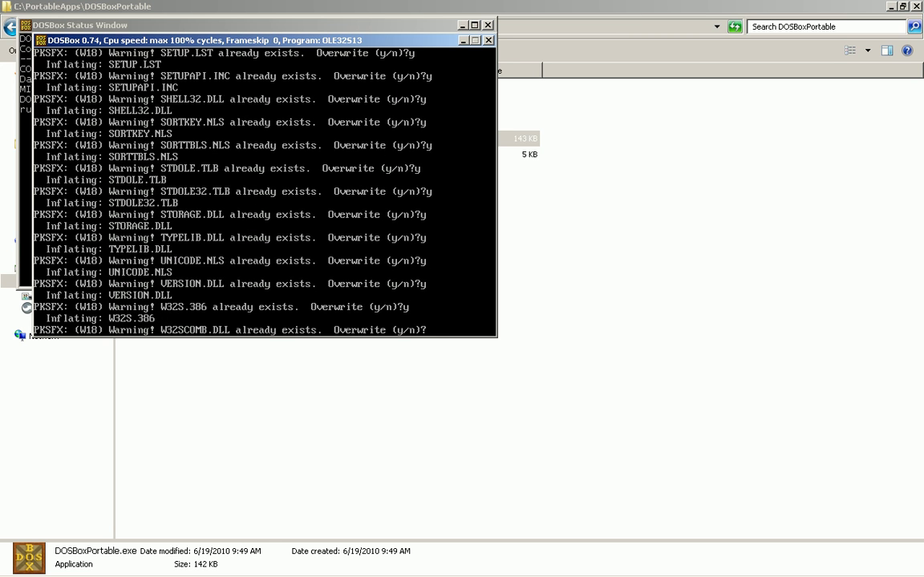
text(y)
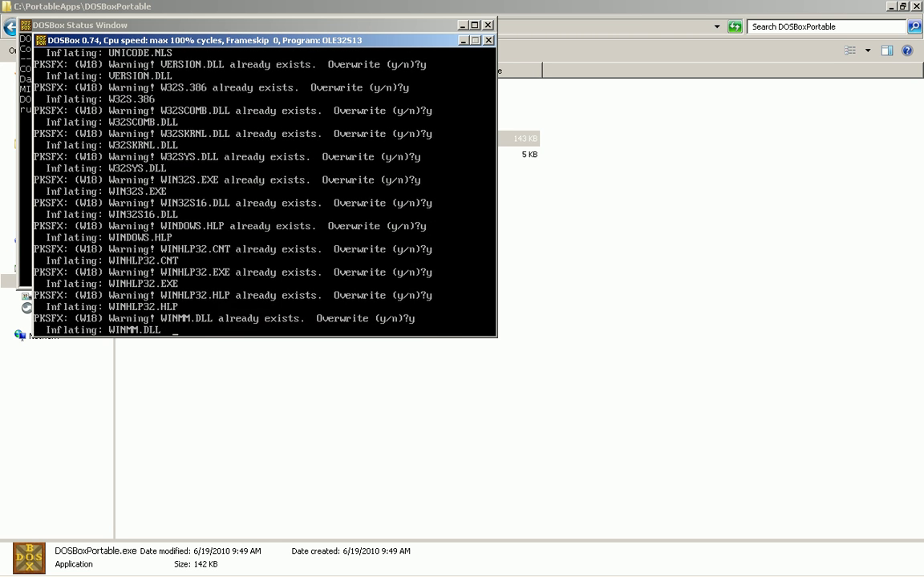
text(yyyyyyyyy)
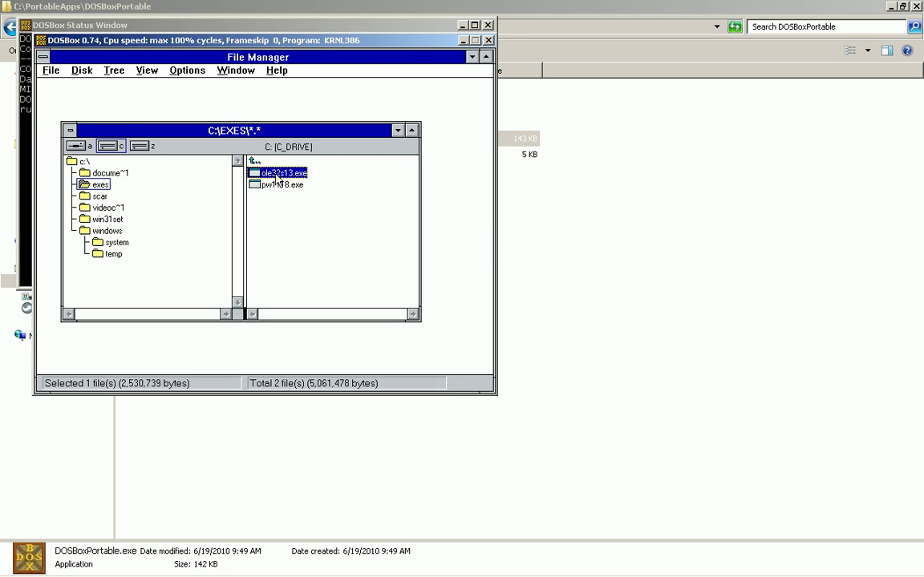
Step: Open the C:\scar folder in File Manager and run scar.exe
click(278, 185)
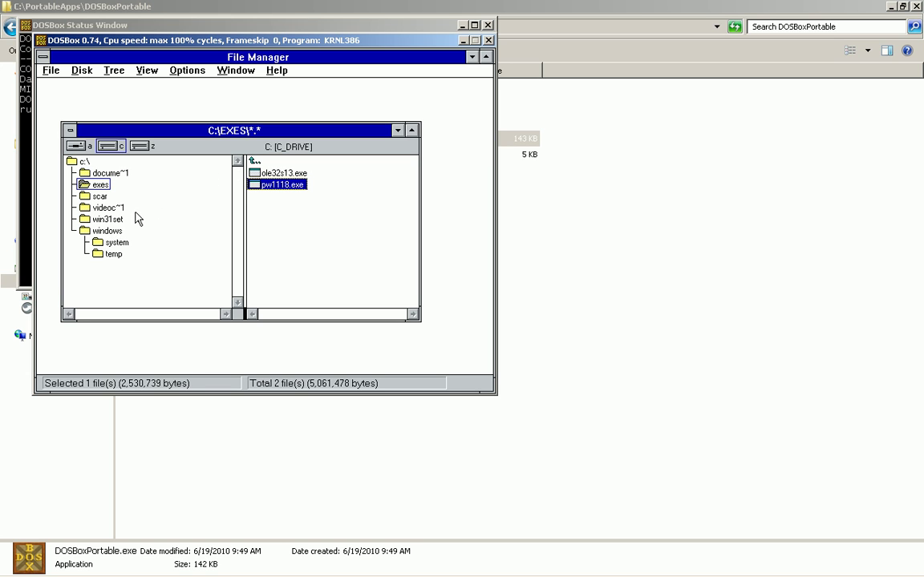
click(100, 197)
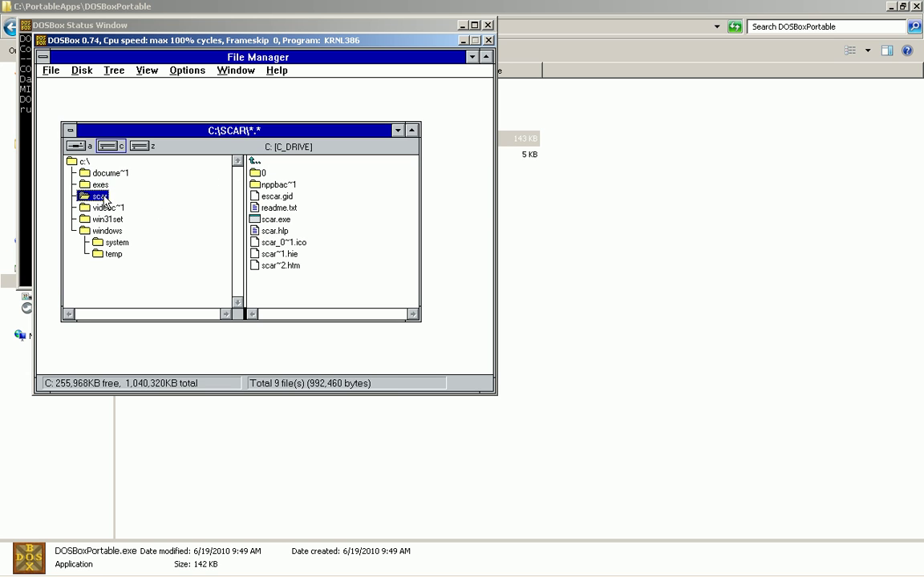
click(284, 220)
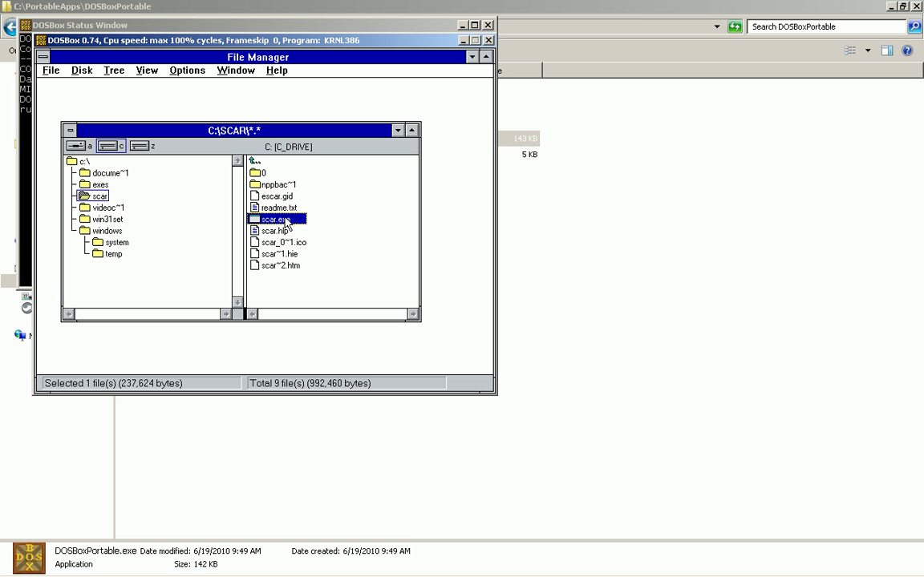
double_click(285, 221)
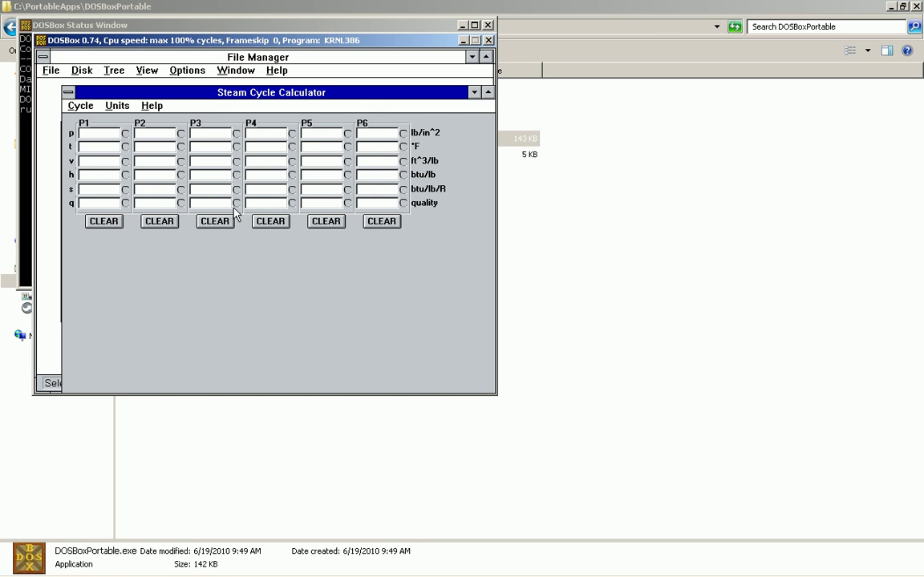
Step: Close the Steam Cycle Calculator and minimize both the C:\SCAR window and File Manager
double_click(66, 91)
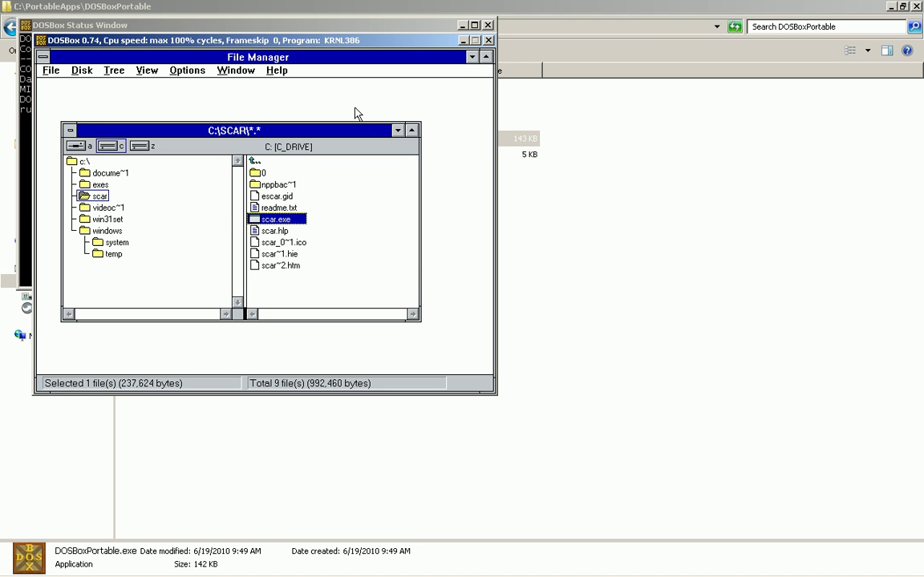
click(397, 129)
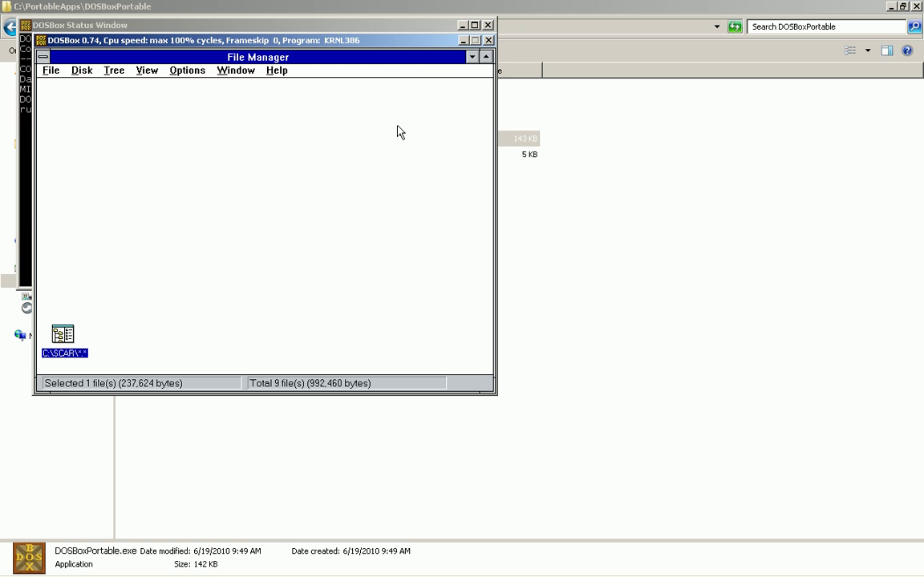
click(472, 57)
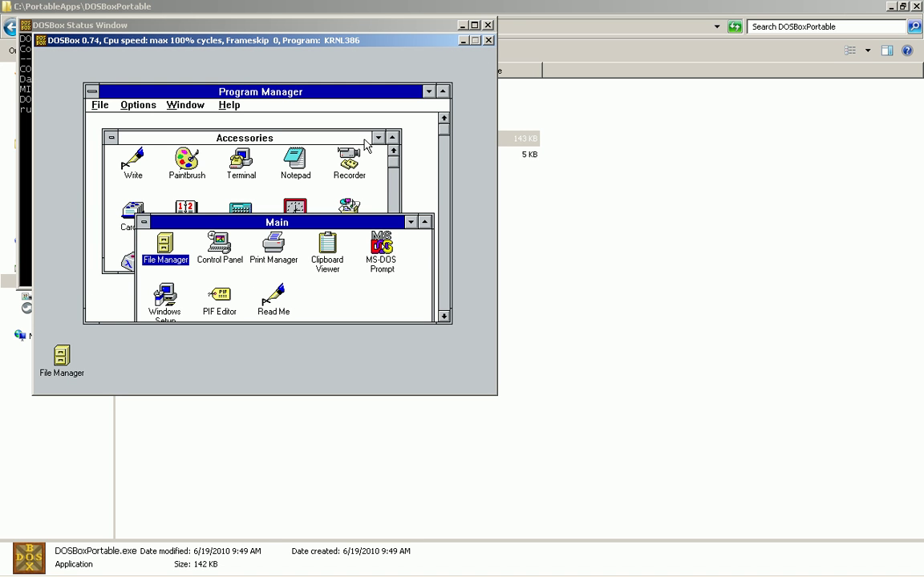
Step: Look over the Accessories group and Program Manager's options, and bring the Main group back to the front
click(330, 137)
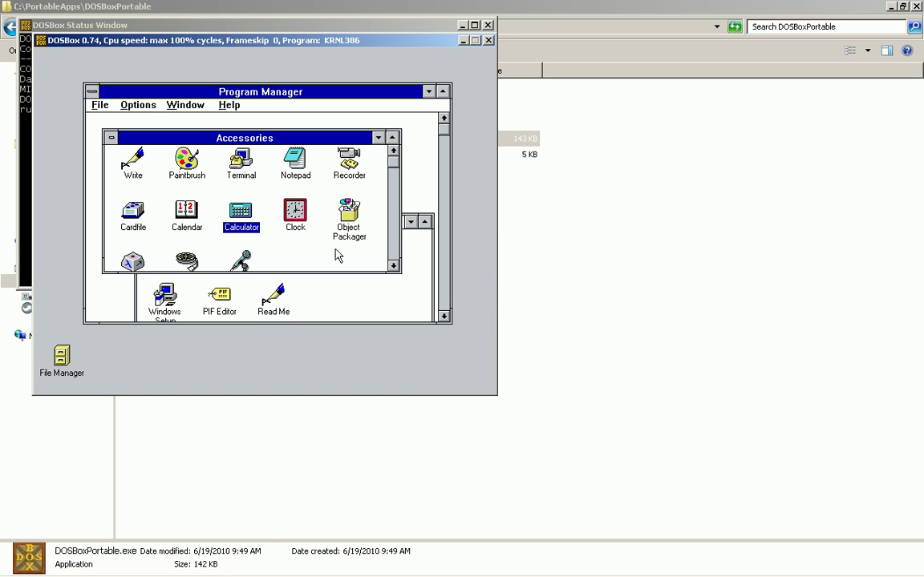
click(393, 249)
click(392, 176)
click(137, 105)
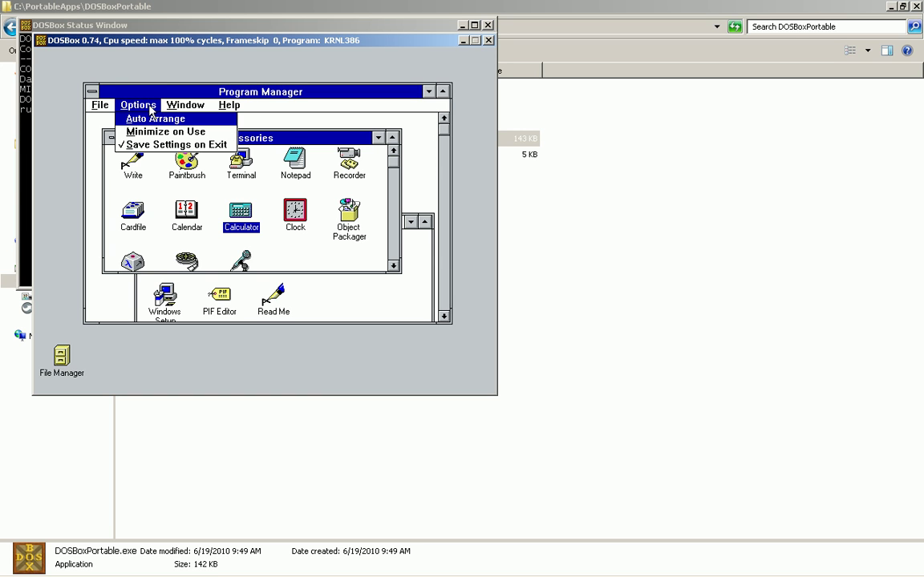
click(173, 105)
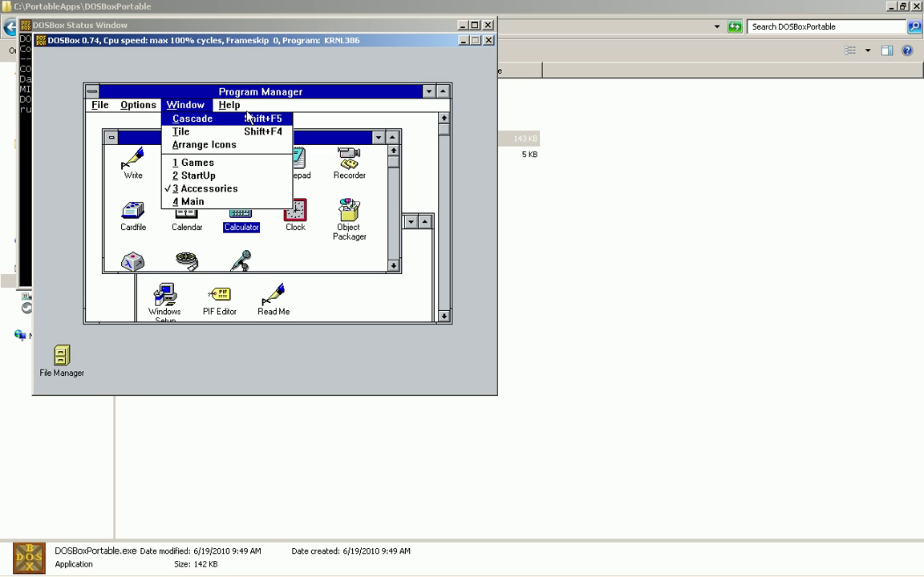
click(181, 200)
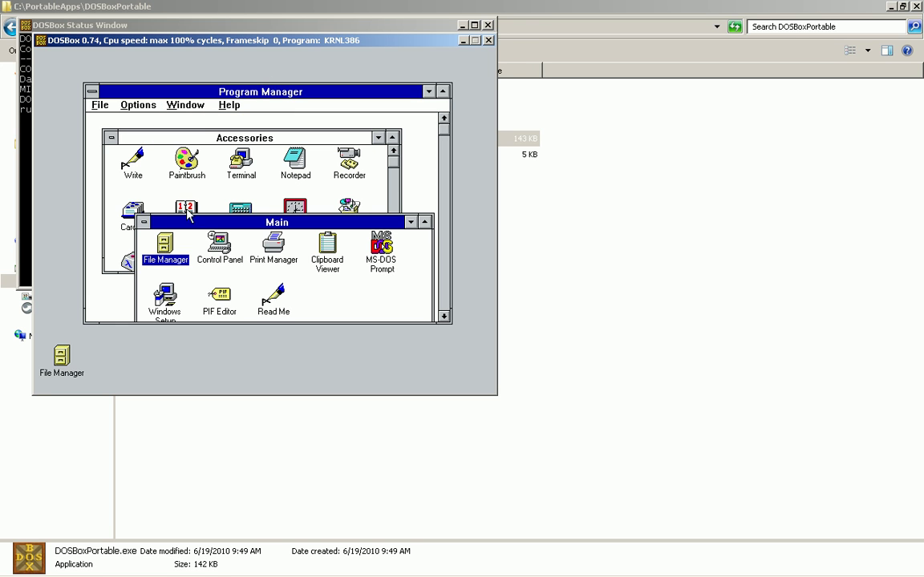
Step: Open the Control Panel's Fonts settings and preview the installed fonts from Arial through WingDings
double_click(217, 241)
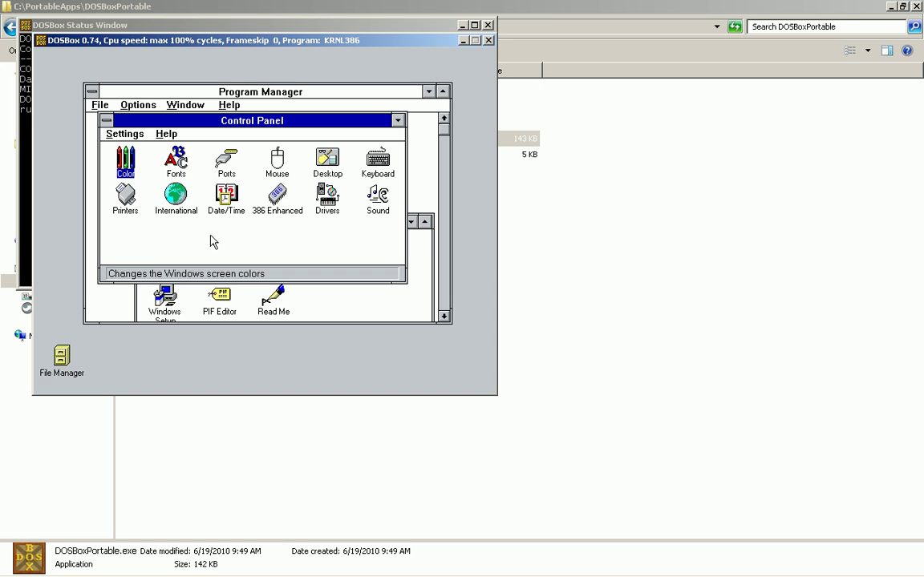
double_click(172, 158)
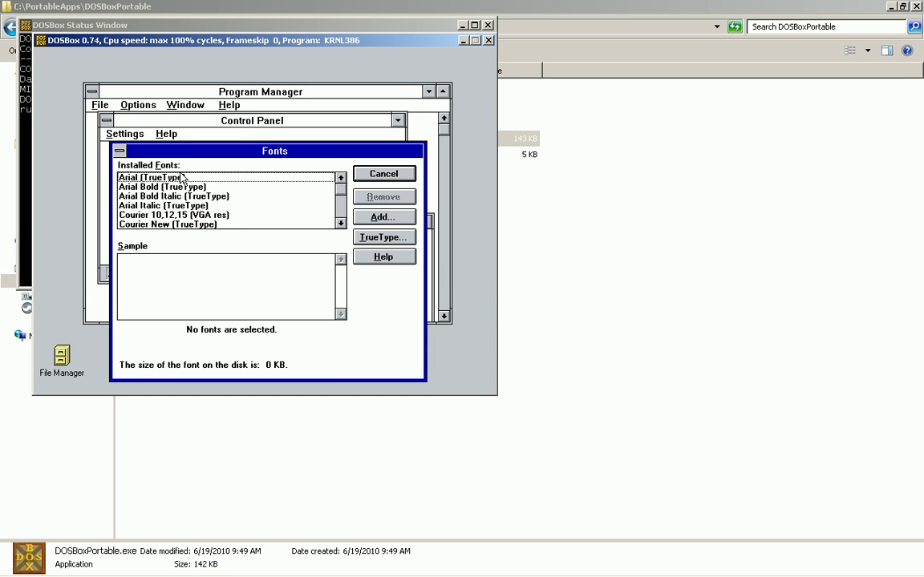
click(182, 177)
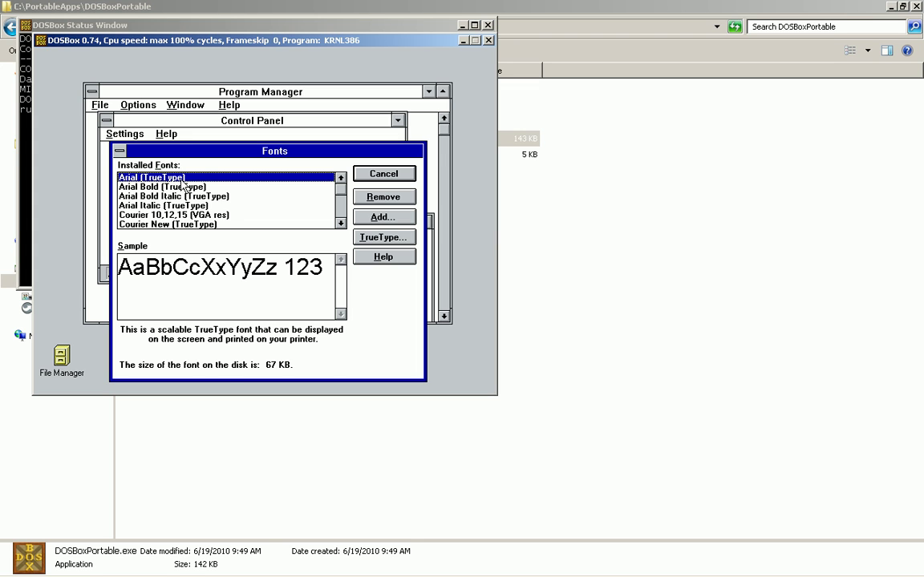
key(Down)
key(Down)
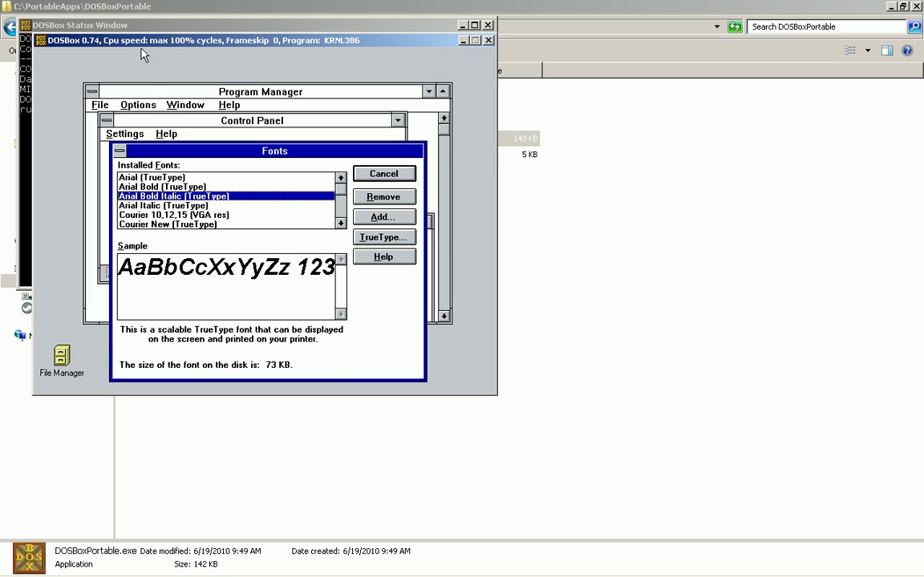
key(Up)
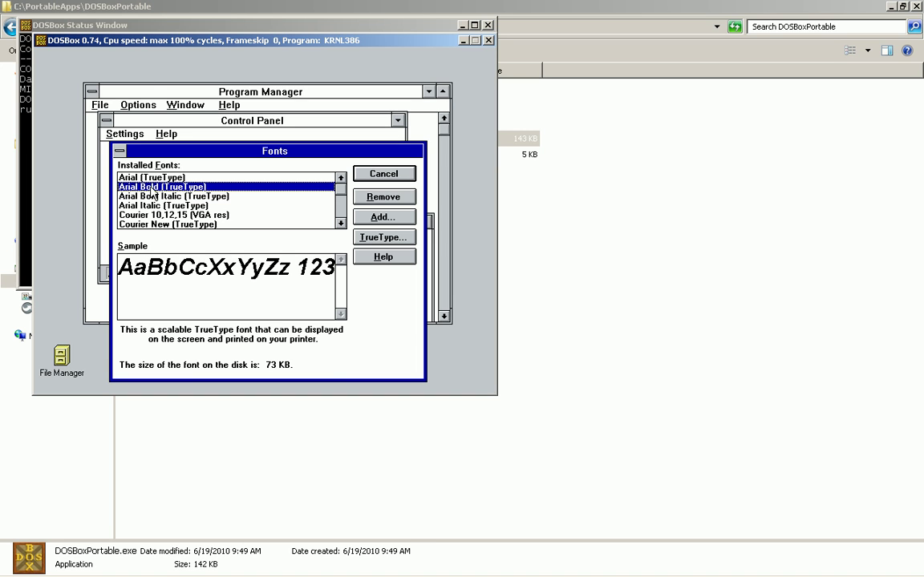
click(152, 195)
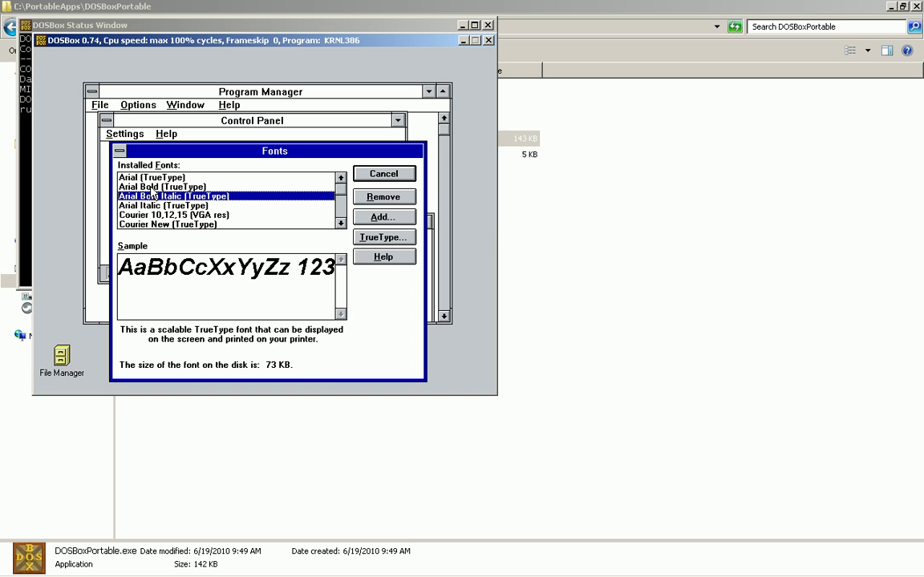
key(Down)
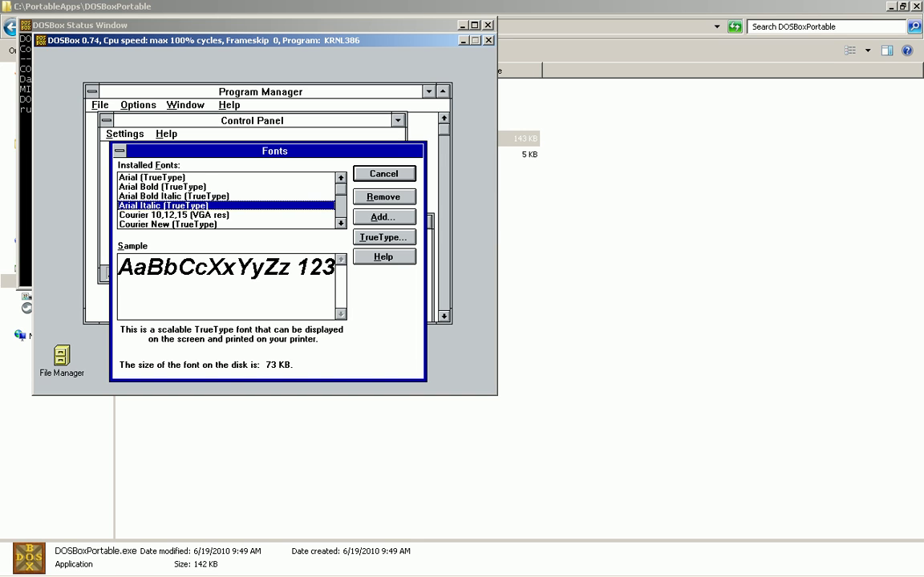
key(Down)
key(Down)
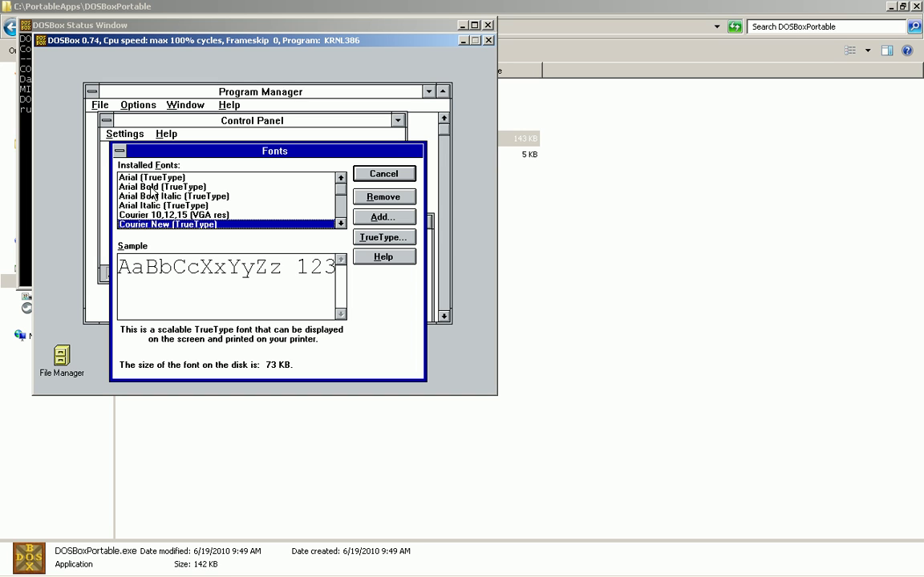
key(Down)
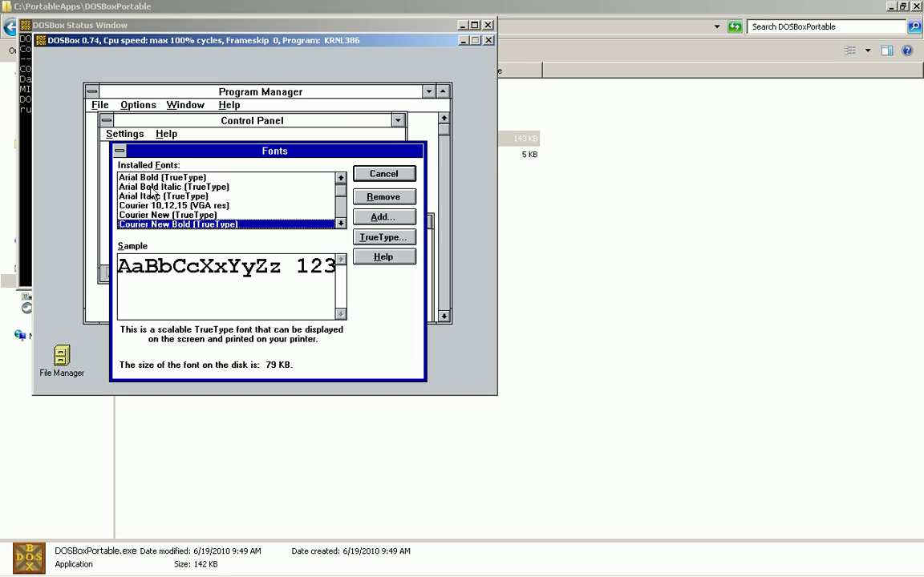
key(Down)
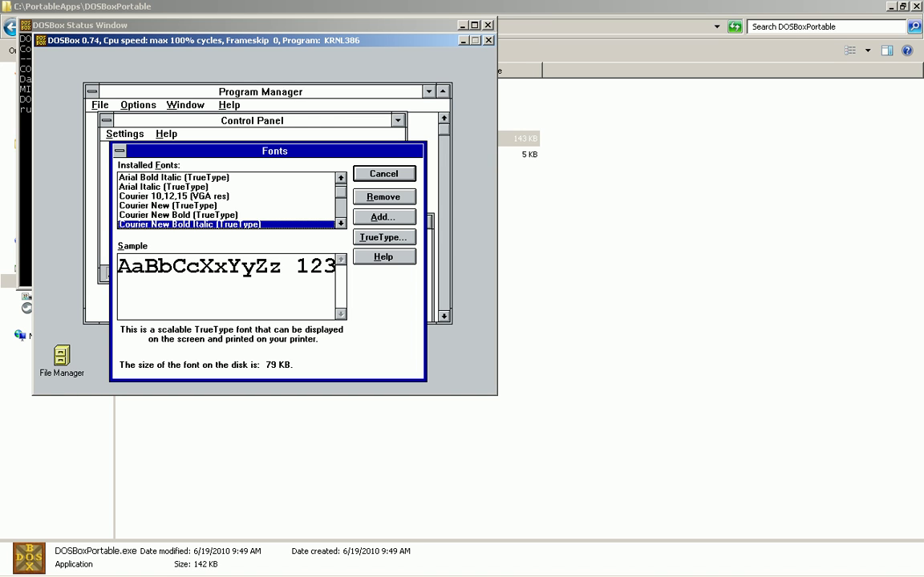
key(Down)
key(Down)
key(Down)
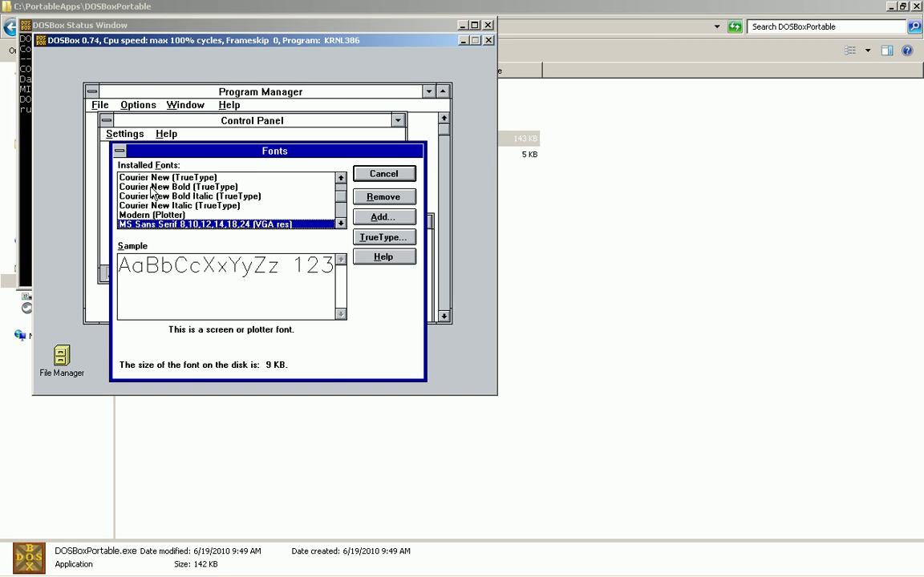
key(Down)
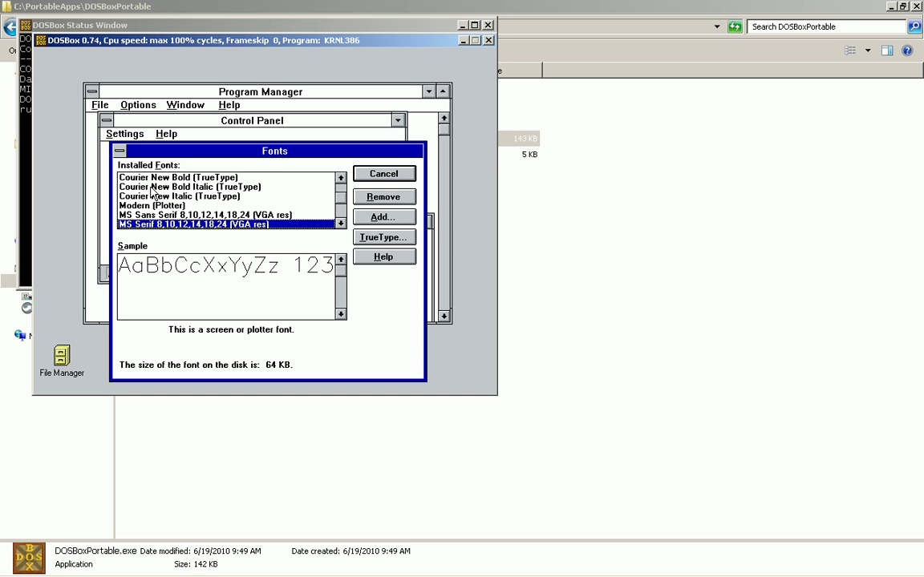
key(Down)
key(Down)
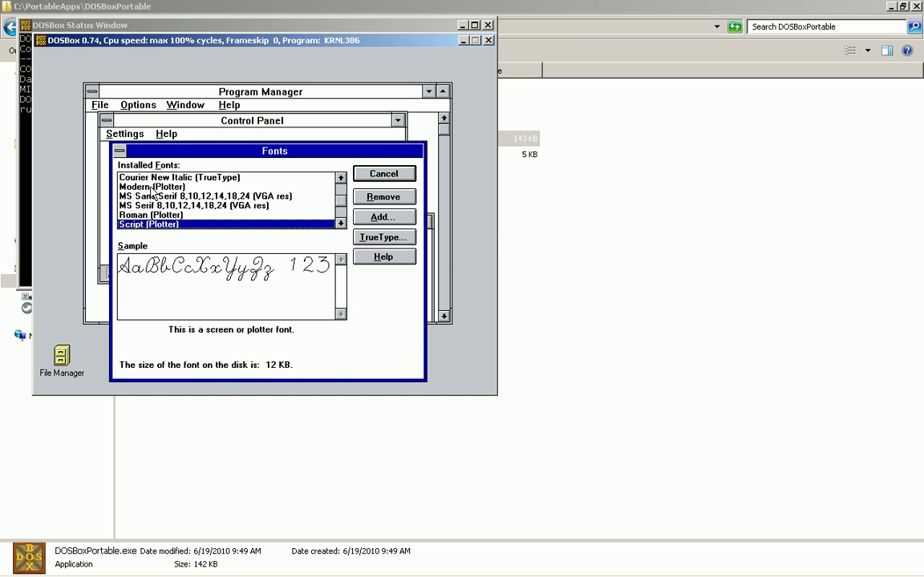
key(Down)
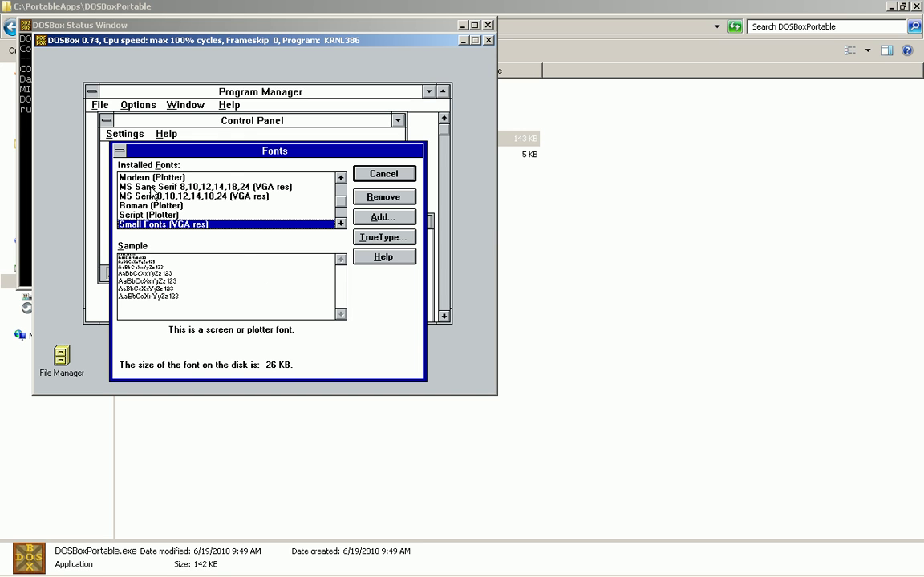
key(Down)
key(Down)
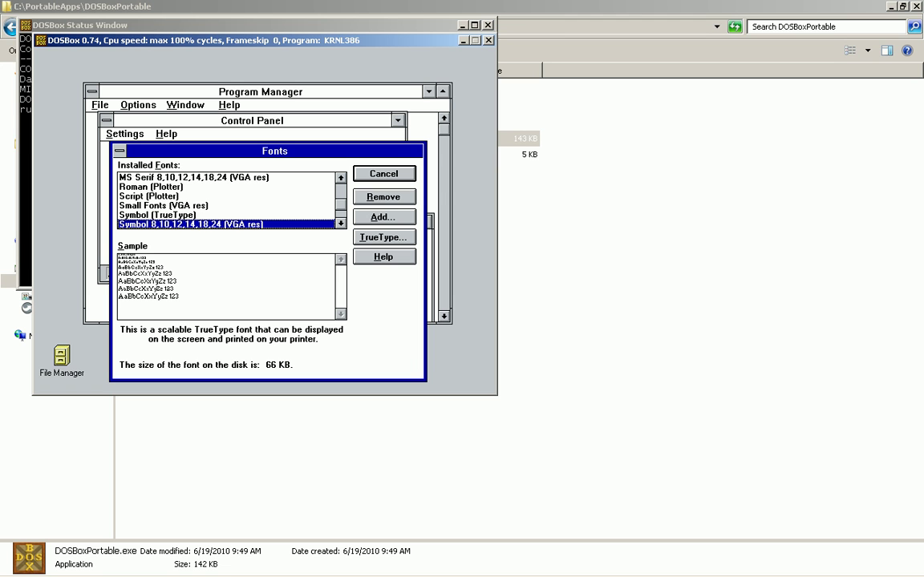
key(Down)
key(Down)
key(Down)
key(Down)
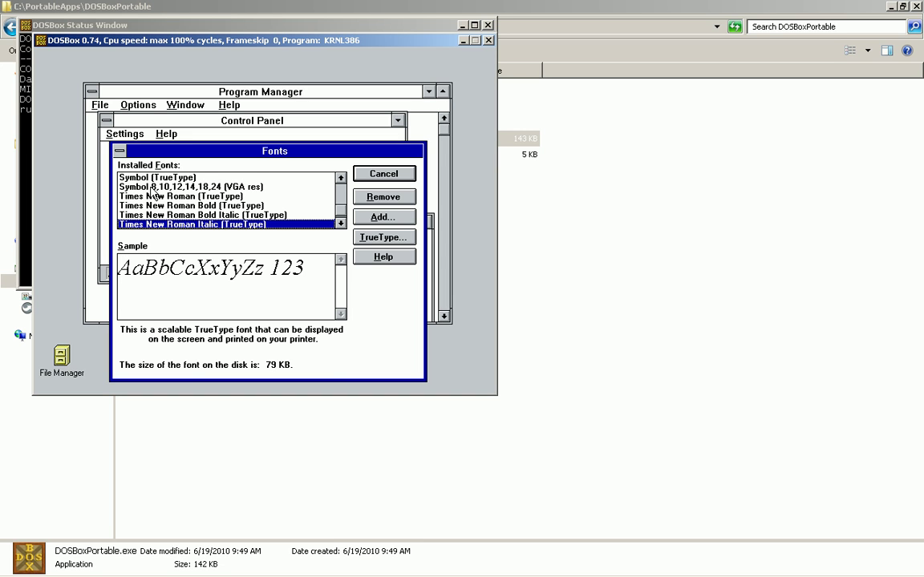
key(Down)
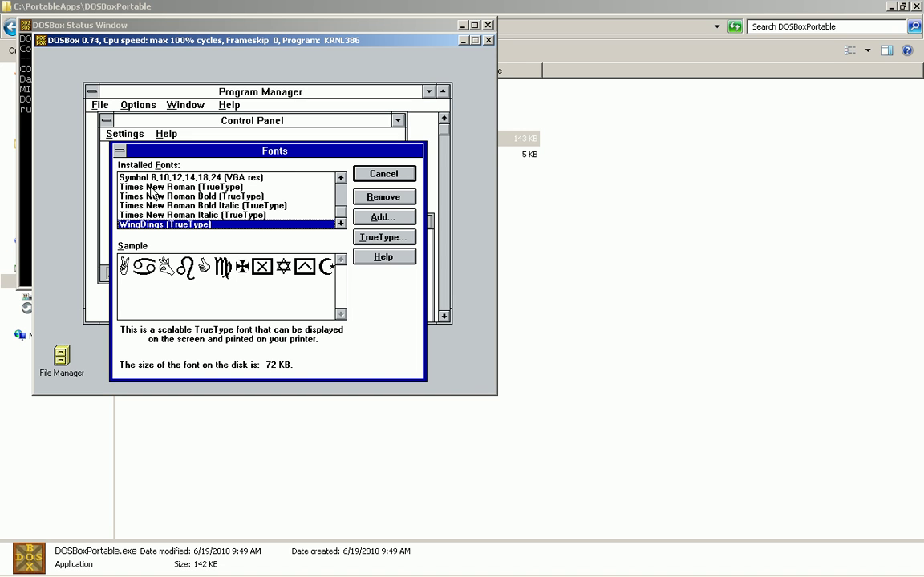
click(360, 176)
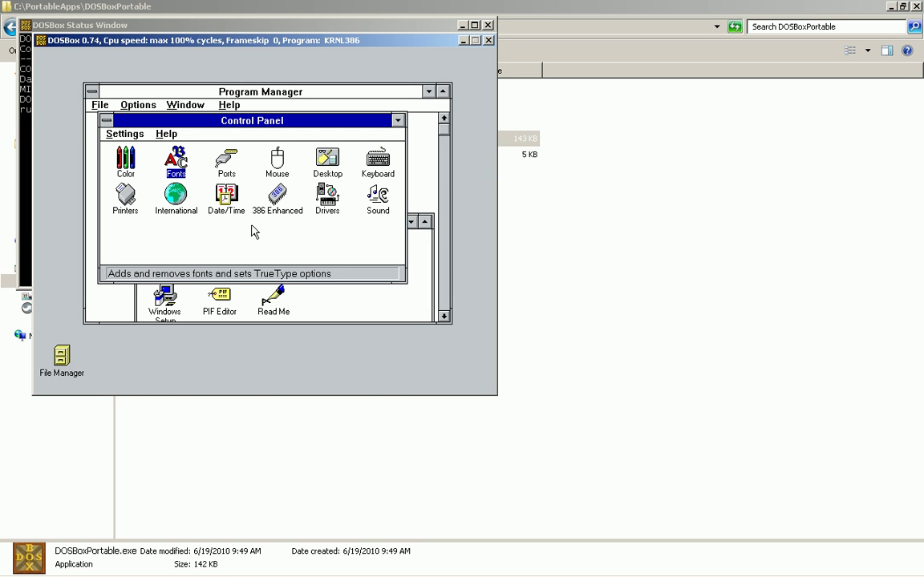
click(135, 138)
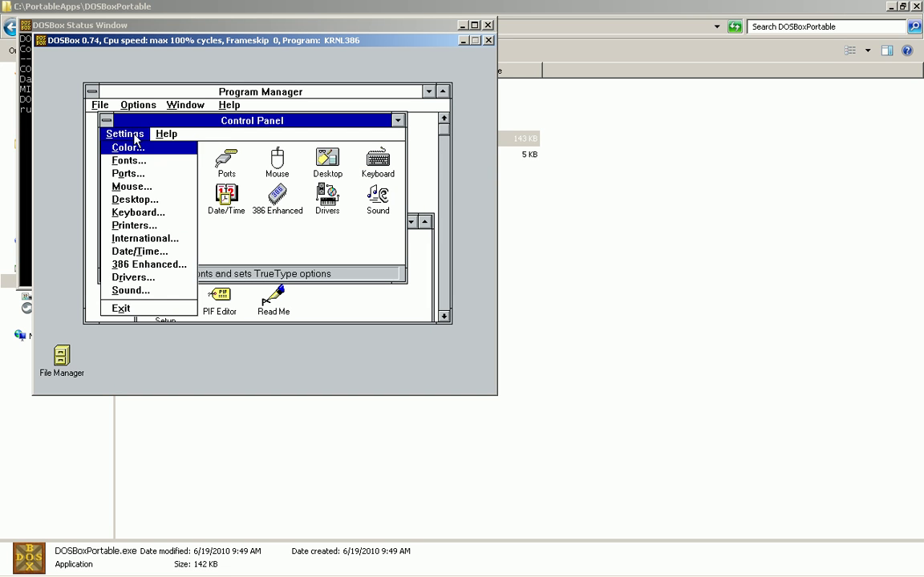
click(131, 160)
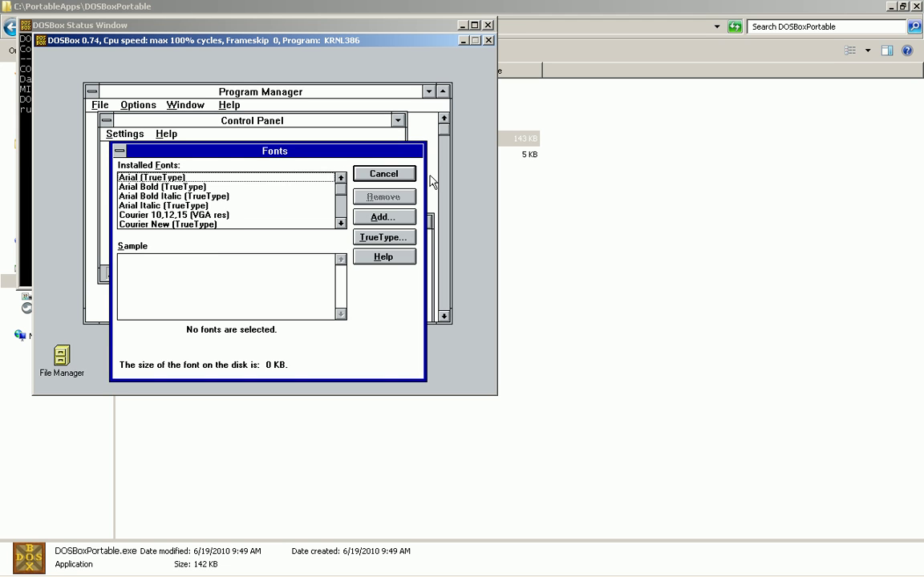
click(374, 174)
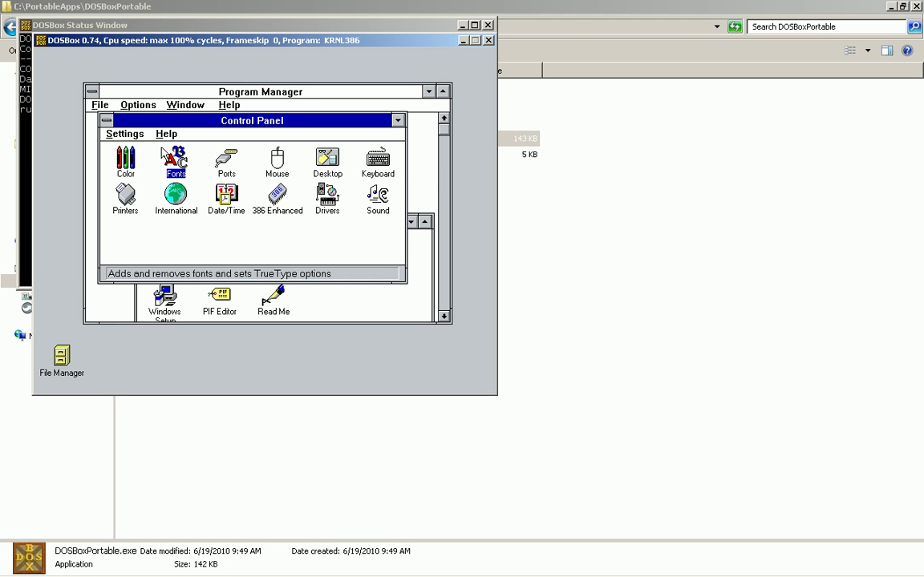
Step: Try the Boxes desktop pattern and go through the following patterns, discard the choice and close Control Panel
click(129, 135)
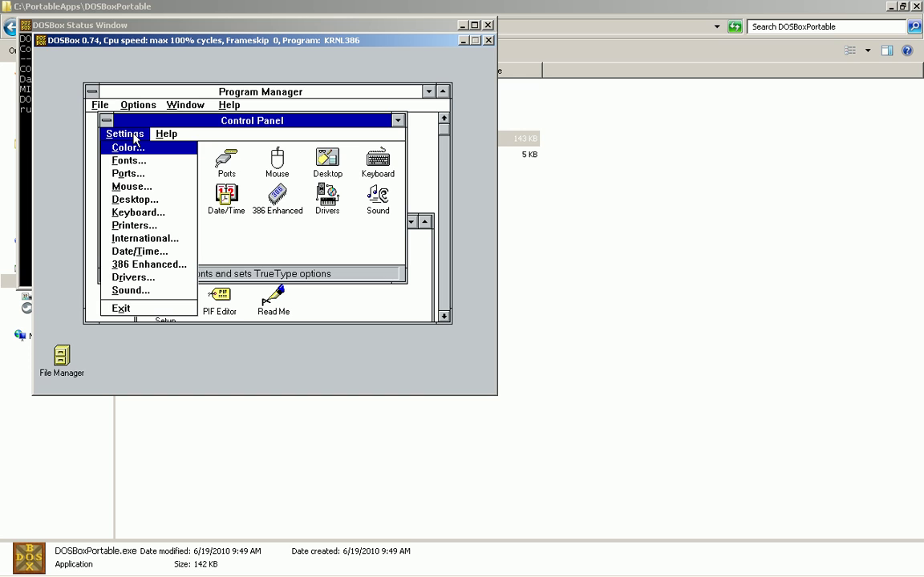
click(141, 200)
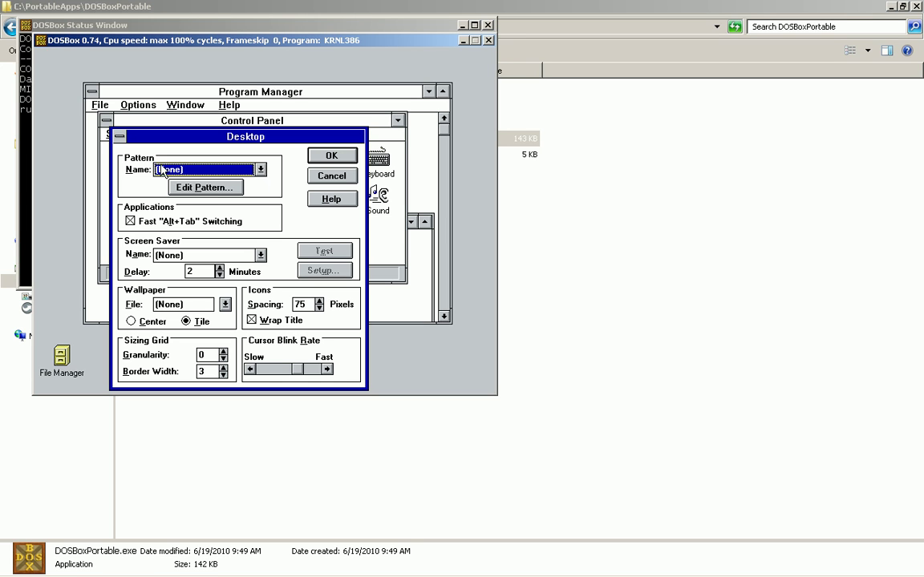
click(161, 169)
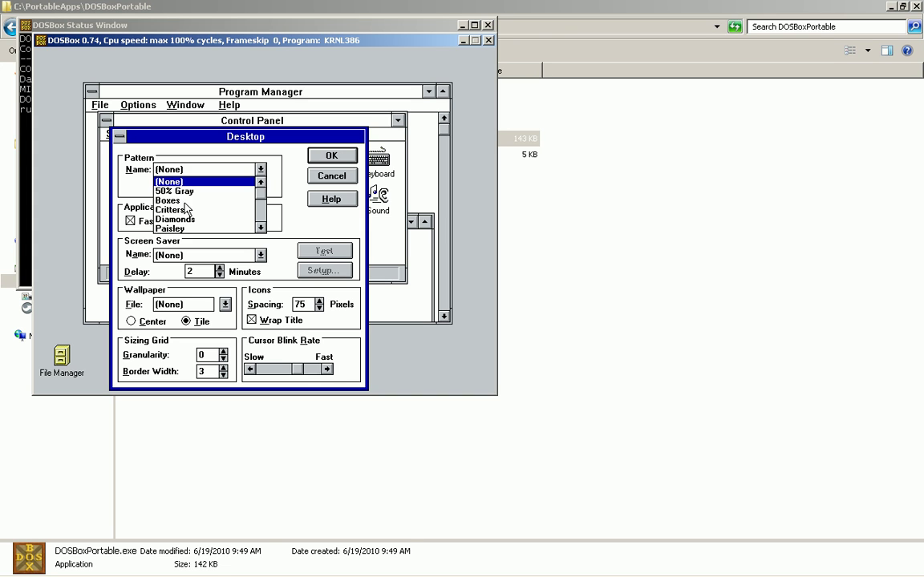
click(177, 200)
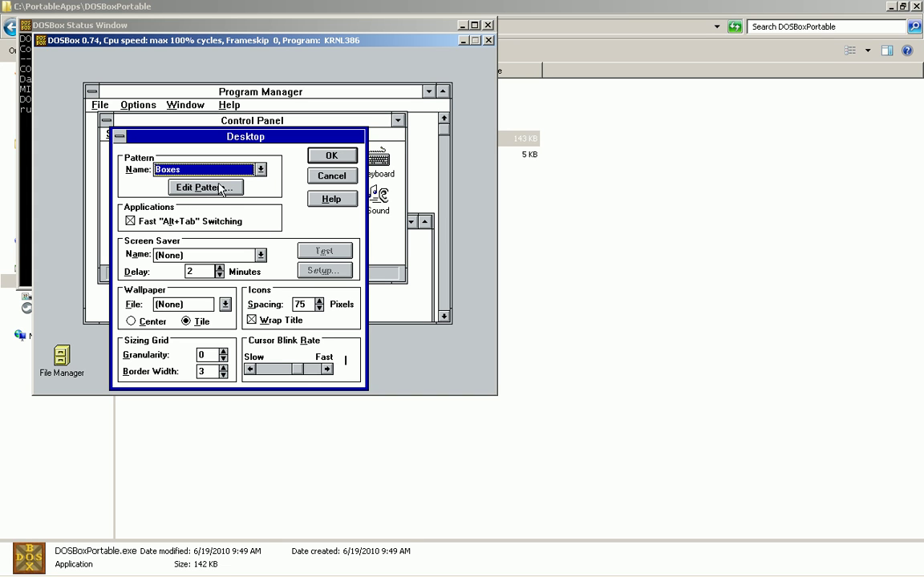
key(Down)
key(Down)
key(Down)
key(Down)
key(Down)
key(Down)
key(Down)
key(Down)
key(Down)
key(Down)
key(Escape)
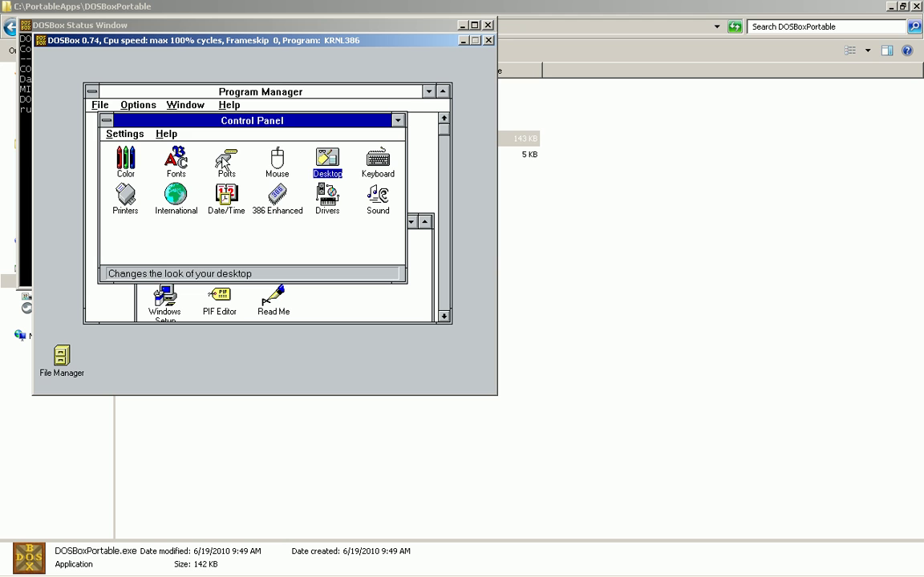
key(alt+F4)
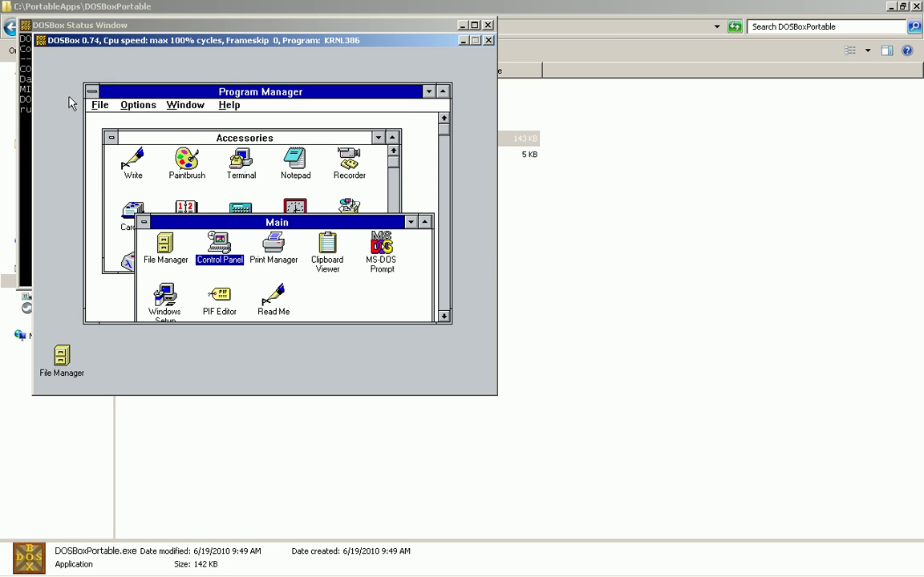
Step: End the Windows session and quit DOSBox with the exit command
click(91, 108)
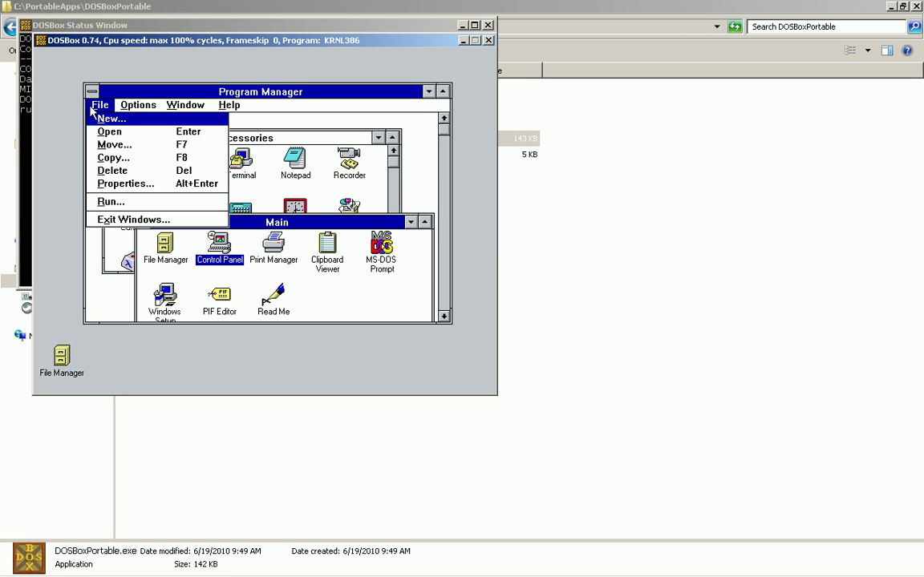
click(126, 220)
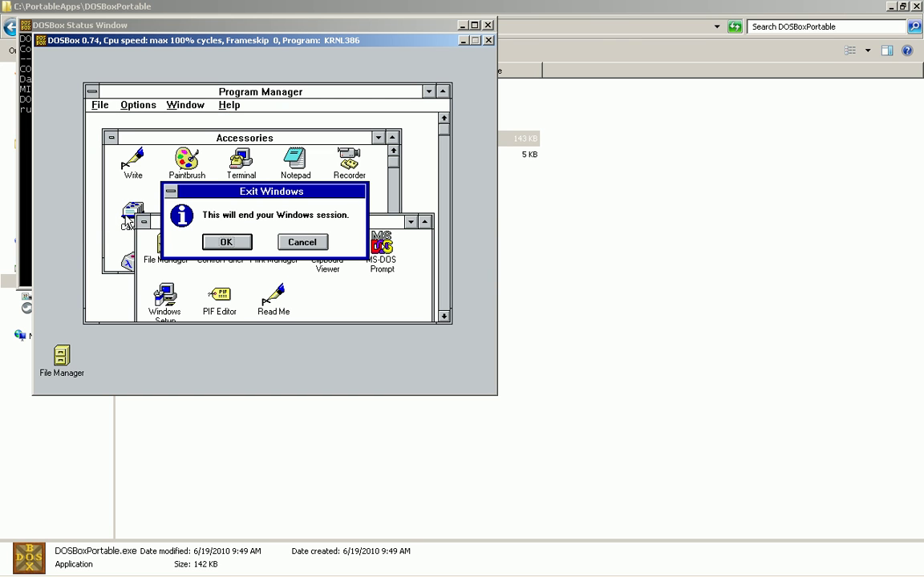
click(227, 243)
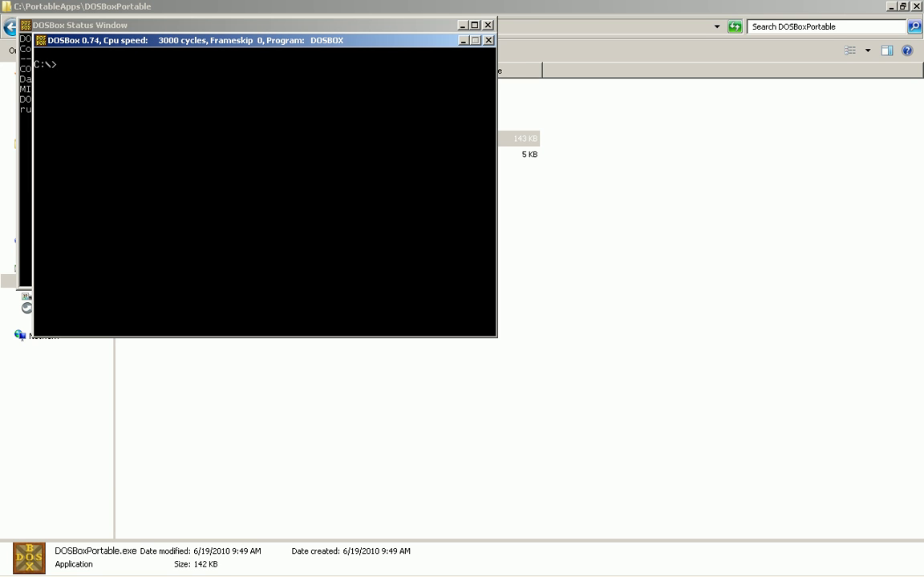
text(exit)
key(Return)
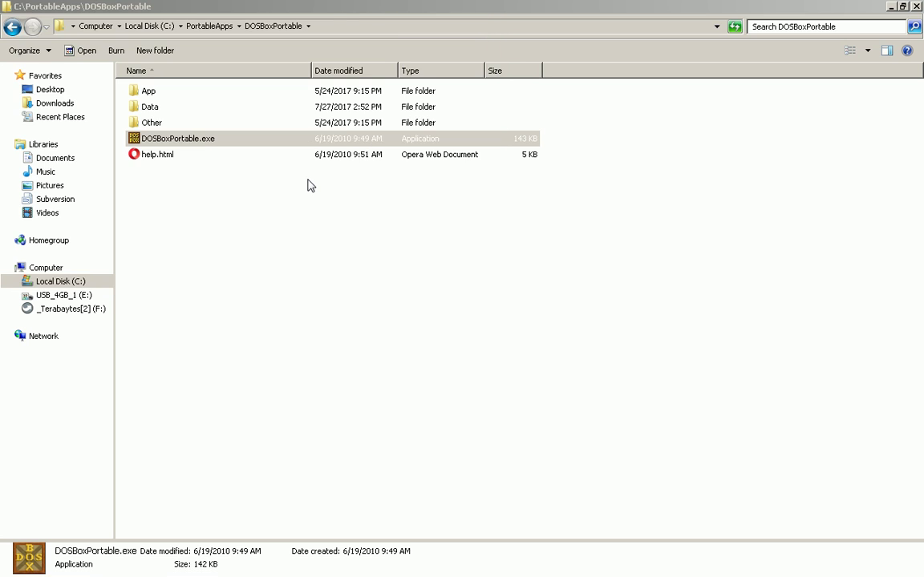